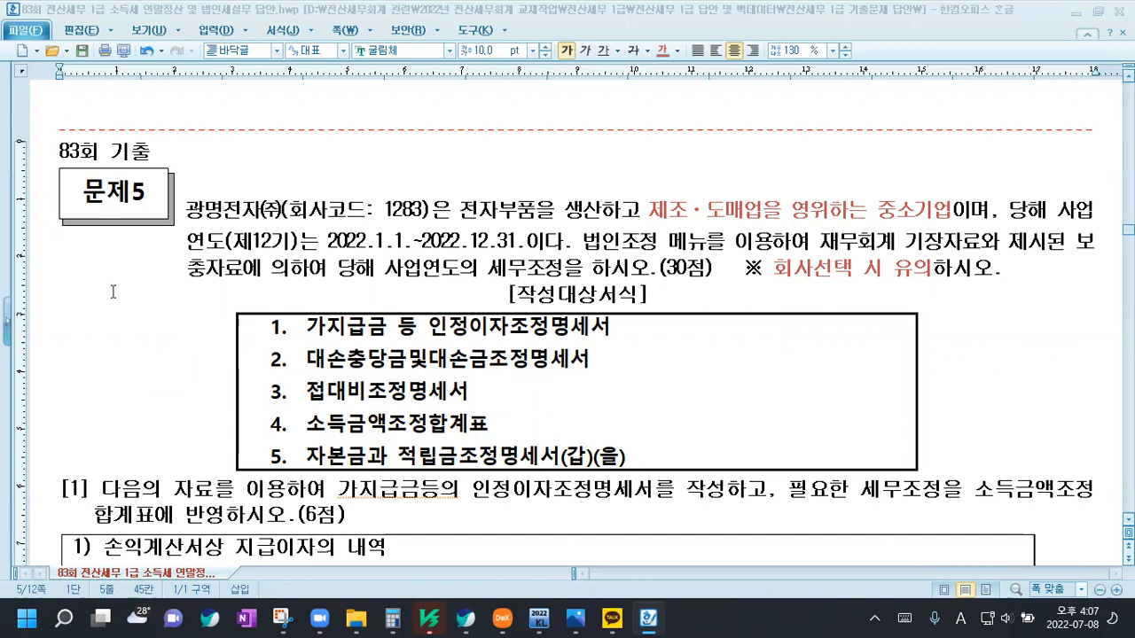
Review the first task's interest expense table, loan details, accrued interest entry and interest-rate condition in the problem document
{"action": "scroll", "coordinate": [112, 292], "scroll_direction": "down", "scroll_amount": 2}
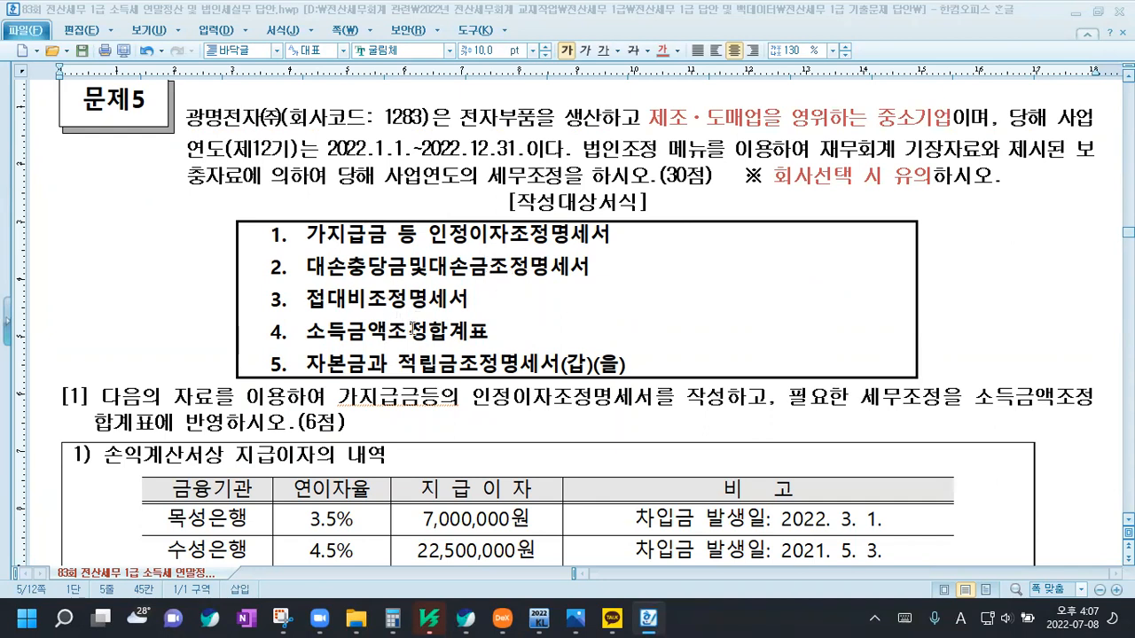
{"action": "scroll", "coordinate": [451, 322], "scroll_direction": "down", "scroll_amount": 3}
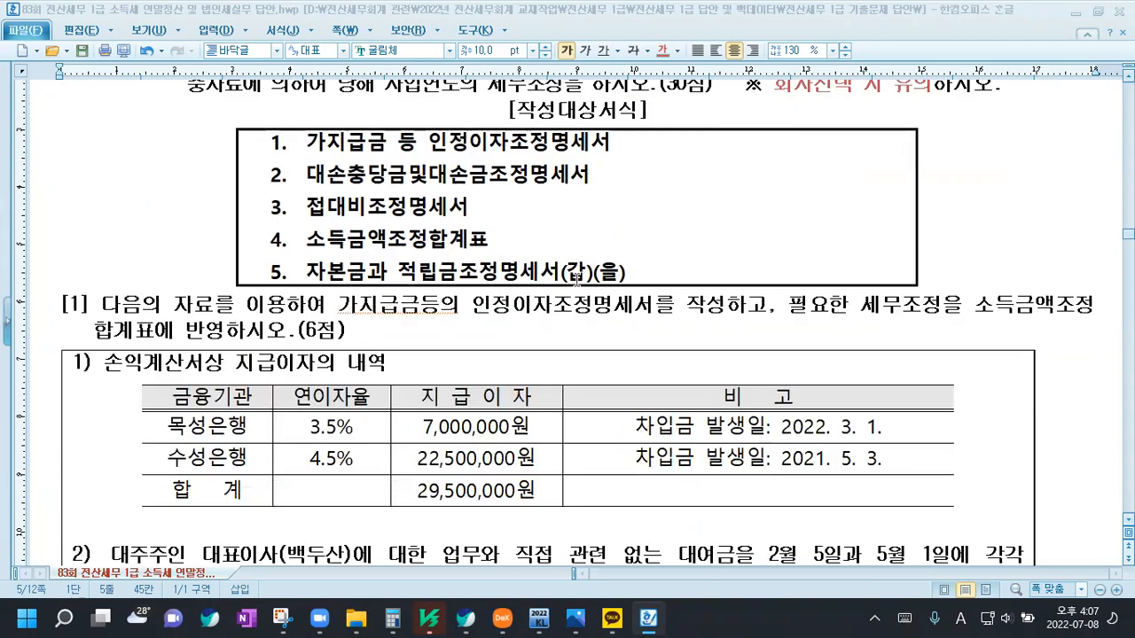
{"action": "left_click", "coordinate": [373, 329]}
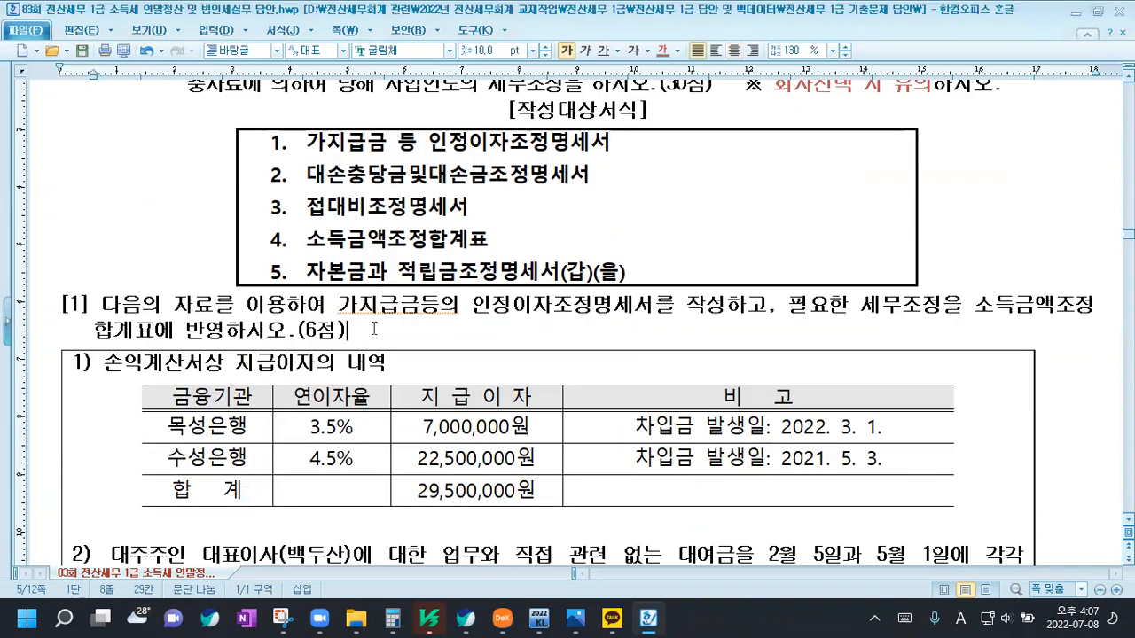
{"action": "scroll", "coordinate": [373, 329], "scroll_direction": "down", "scroll_amount": 6}
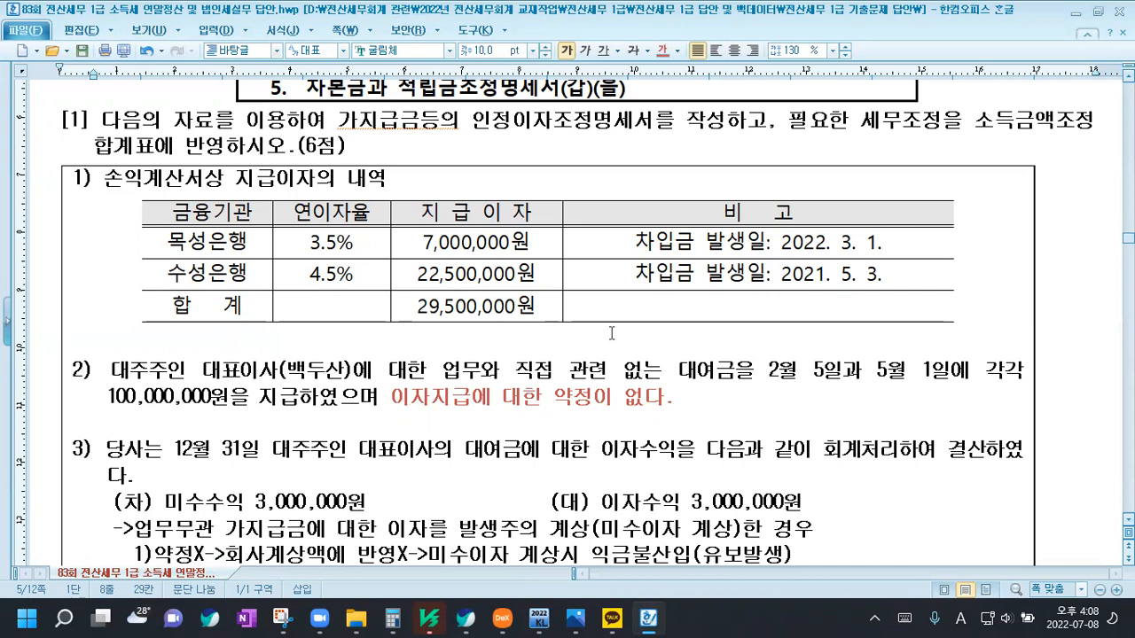
{"action": "scroll", "coordinate": [612, 333], "scroll_direction": "down", "scroll_amount": 2}
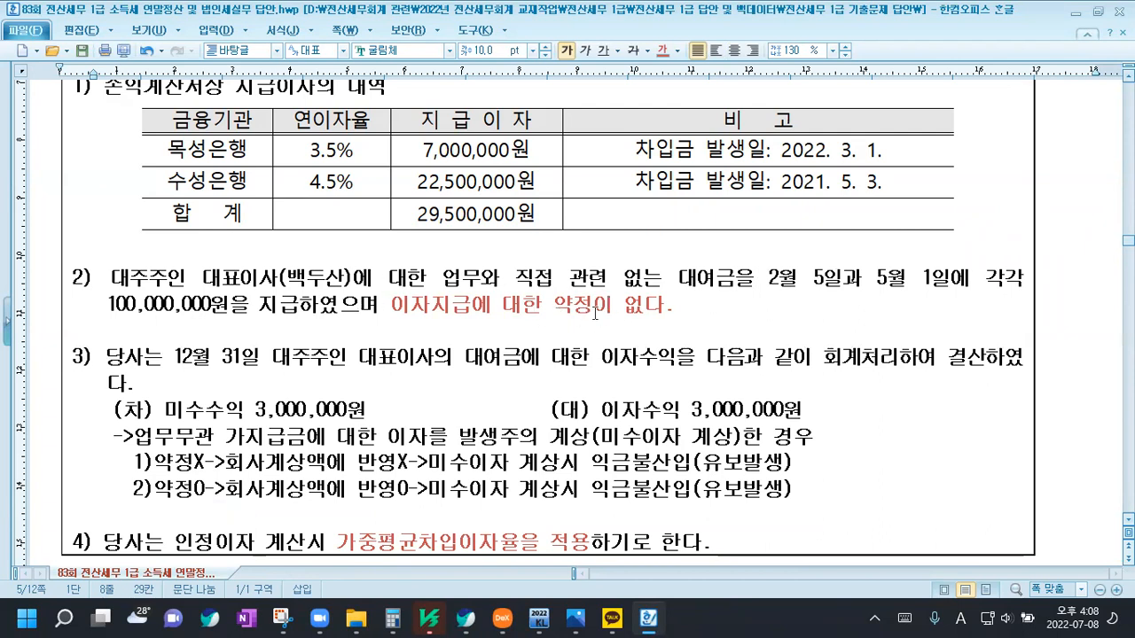
{"action": "scroll", "coordinate": [376, 319], "scroll_direction": "down", "scroll_amount": 2}
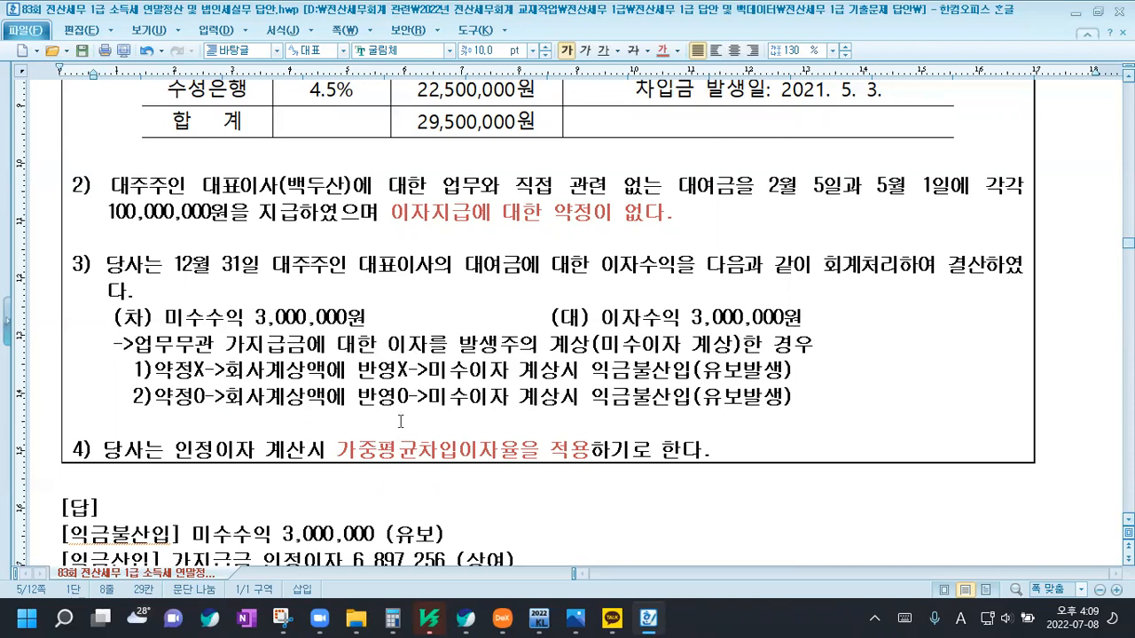
{"action": "scroll", "coordinate": [211, 411], "scroll_direction": "down", "scroll_amount": 3}
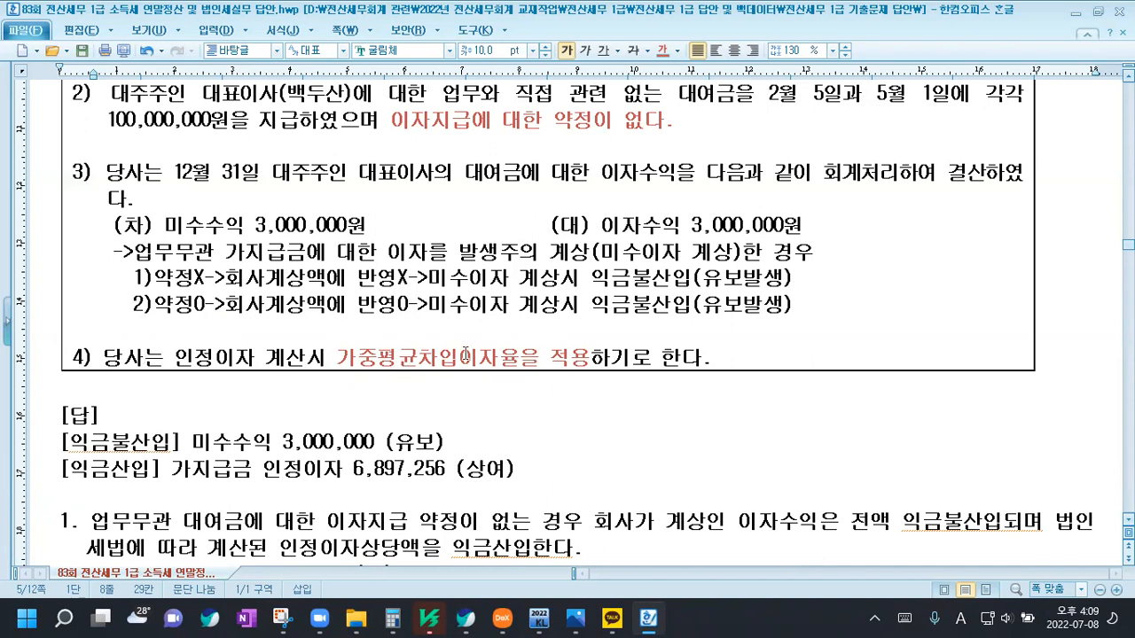
Switch to KcLep, open 가지급금등의인정이자조정명세서 and delete the existing representative's entry under 가지급금.가수금 입력
{"action": "left_click", "coordinate": [536, 619]}
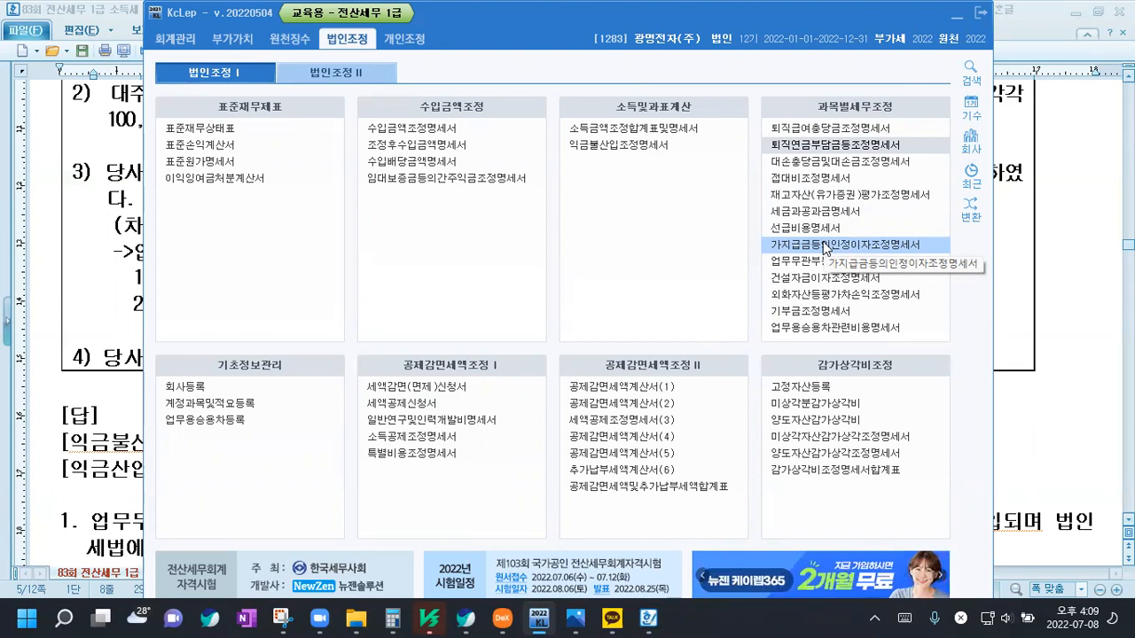
{"action": "left_click", "coordinate": [824, 245]}
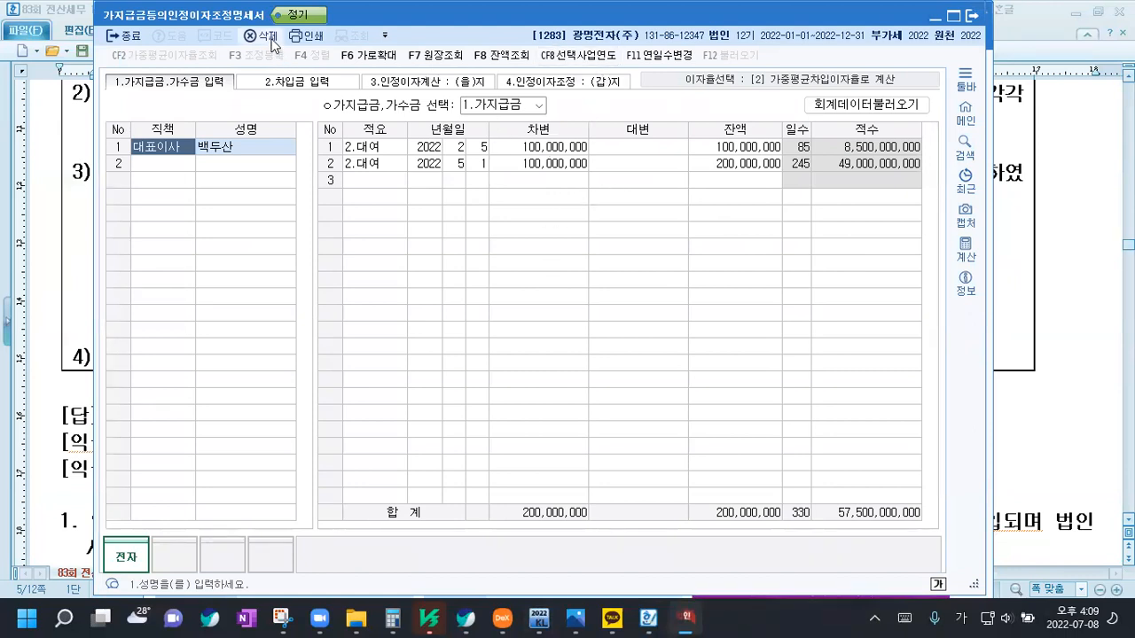
{"action": "left_click", "coordinate": [274, 44]}
{"action": "left_click", "coordinate": [592, 342]}
Delete the 목성은행 and 수성은행 borrowing entries under 차입금 입력, then check the 인정이자조정 (갑)지 form
{"action": "left_click", "coordinate": [317, 87]}
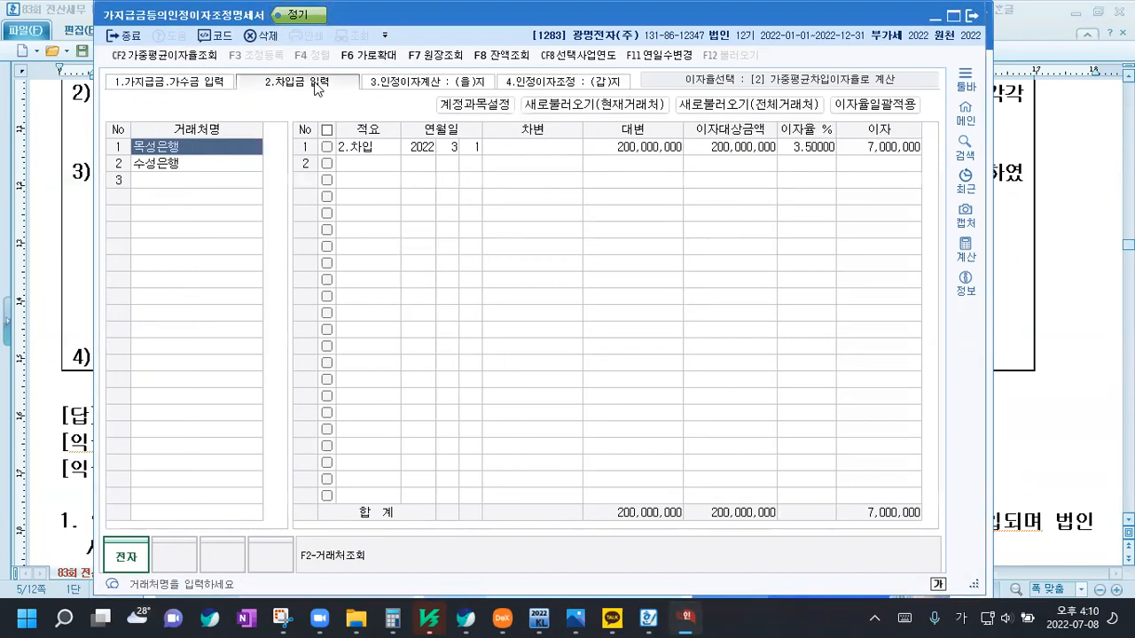
{"action": "left_click", "coordinate": [261, 36]}
{"action": "left_click", "coordinate": [592, 337]}
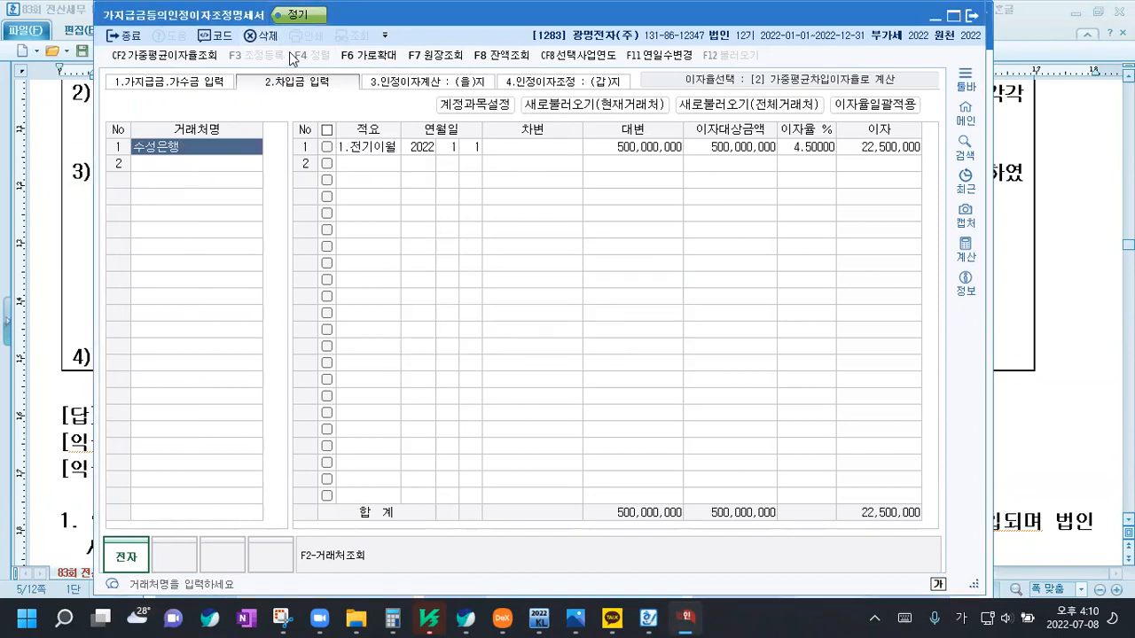
{"action": "left_click", "coordinate": [264, 35]}
{"action": "left_click", "coordinate": [607, 342]}
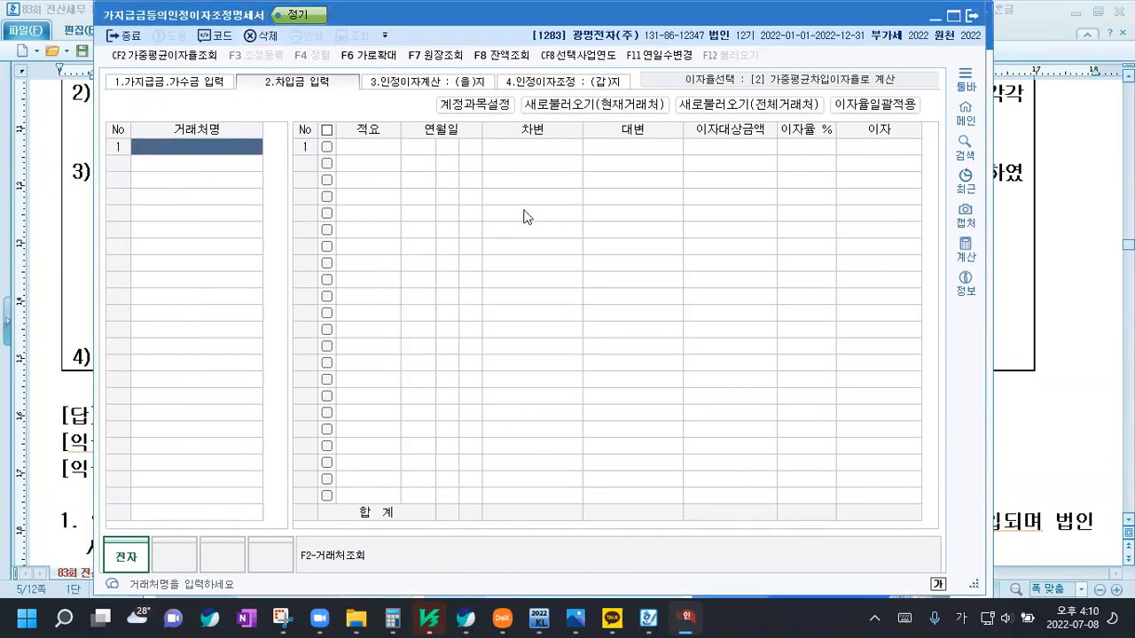
{"action": "left_click", "coordinate": [569, 84]}
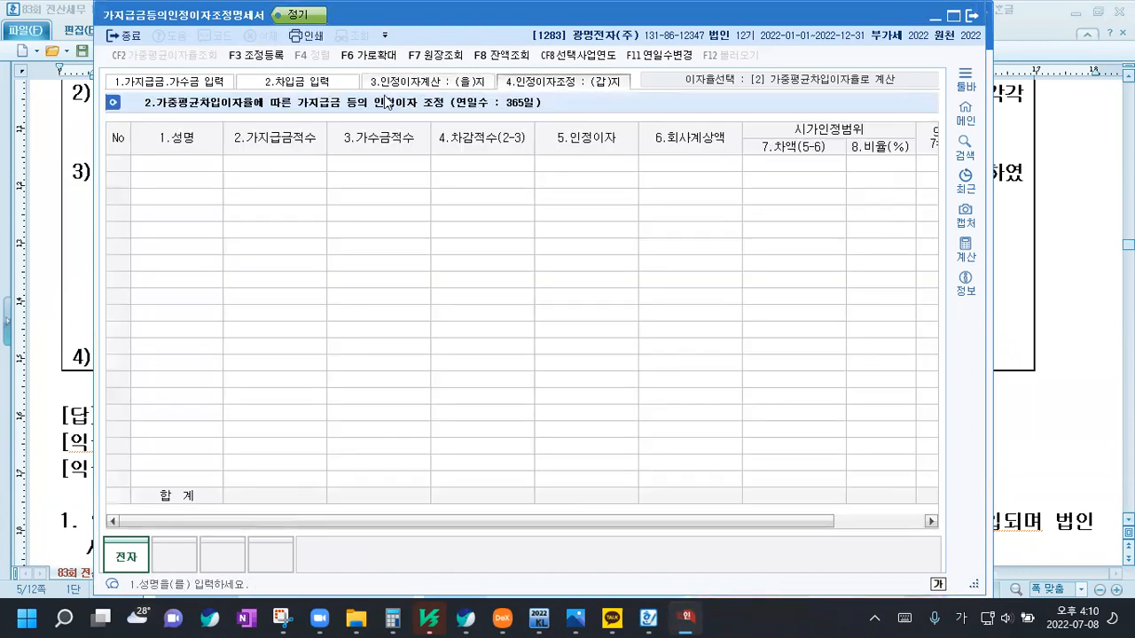
Under 가지급금.가수금 입력, enter 대표이사 as the position and fill in the representative's name
{"action": "left_click", "coordinate": [189, 92]}
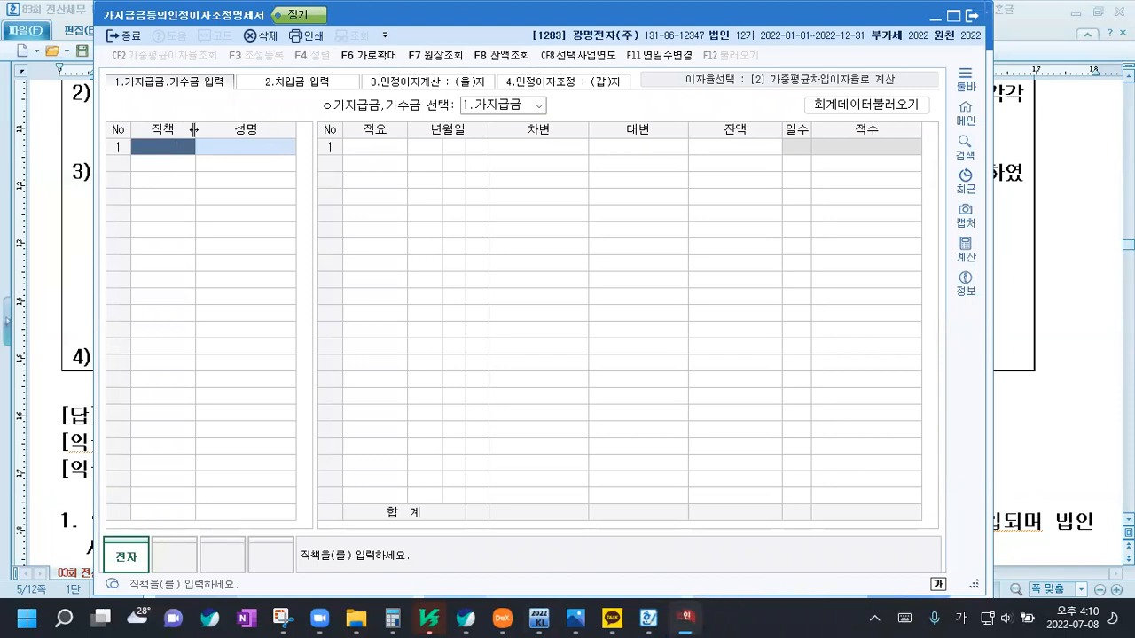
{"action": "type", "text": "표이사"}
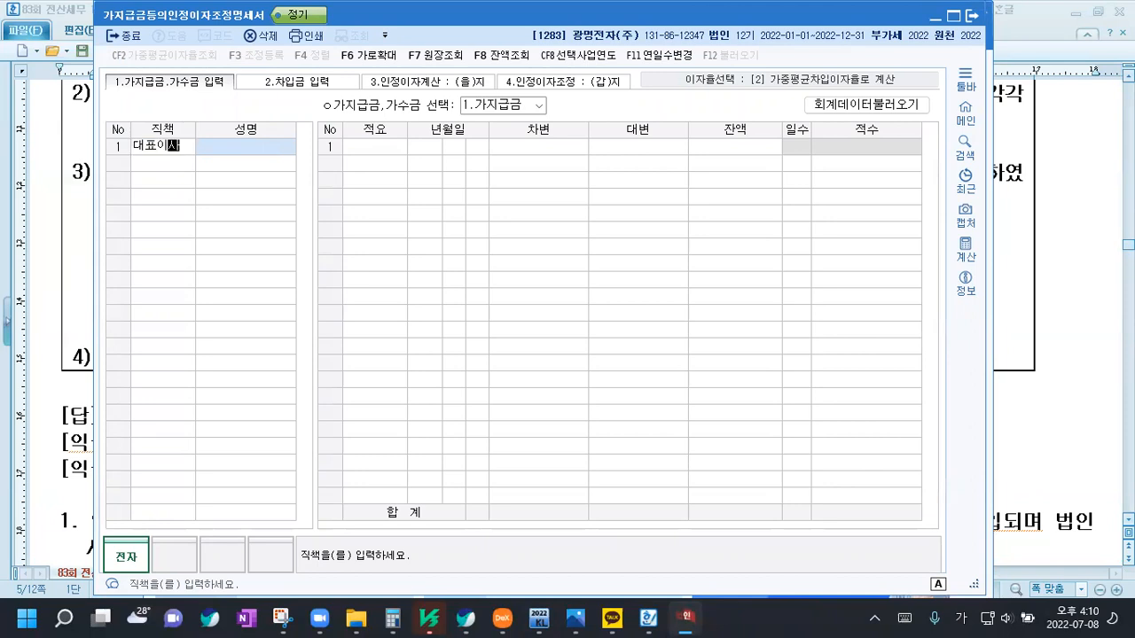
{"action": "key", "text": "Return"}
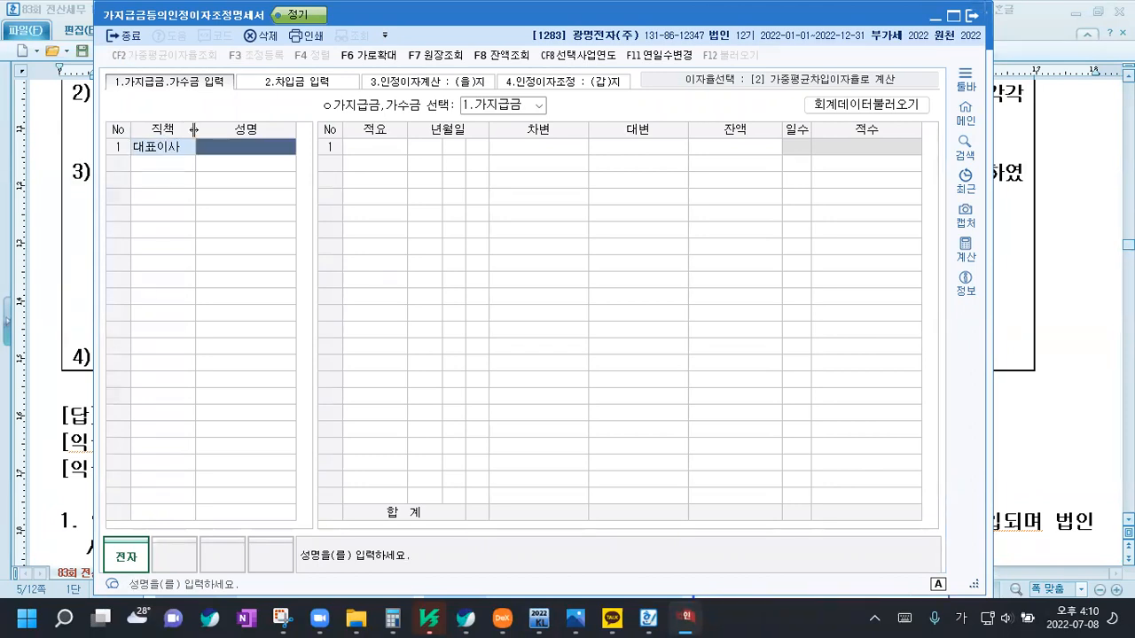
{"action": "type", "text": "백두산"}
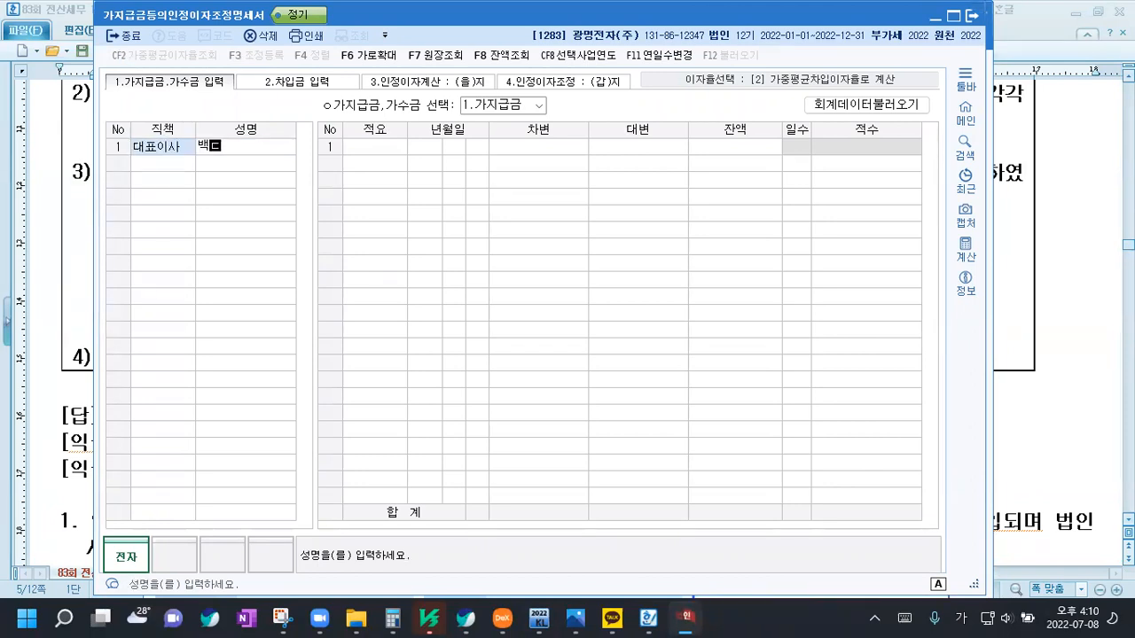
{"action": "key", "text": "Return"}
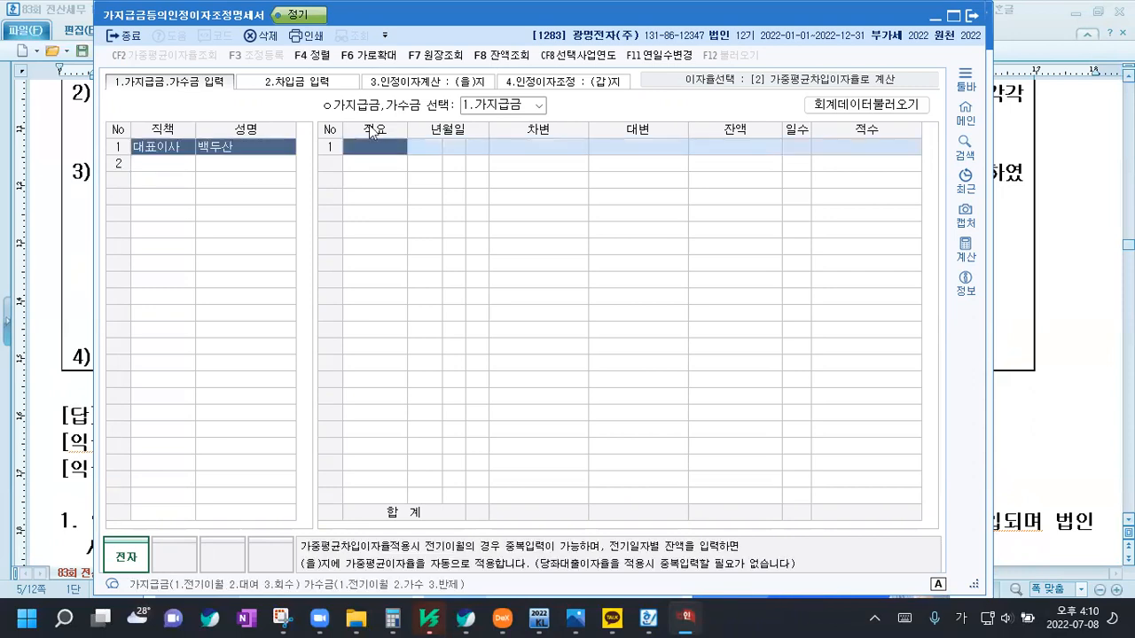
Check the 가지급금/가수금 type options and select [2] 가중평균차입이자율로 계산 as the interest-rate method
{"action": "left_click", "coordinate": [540, 107]}
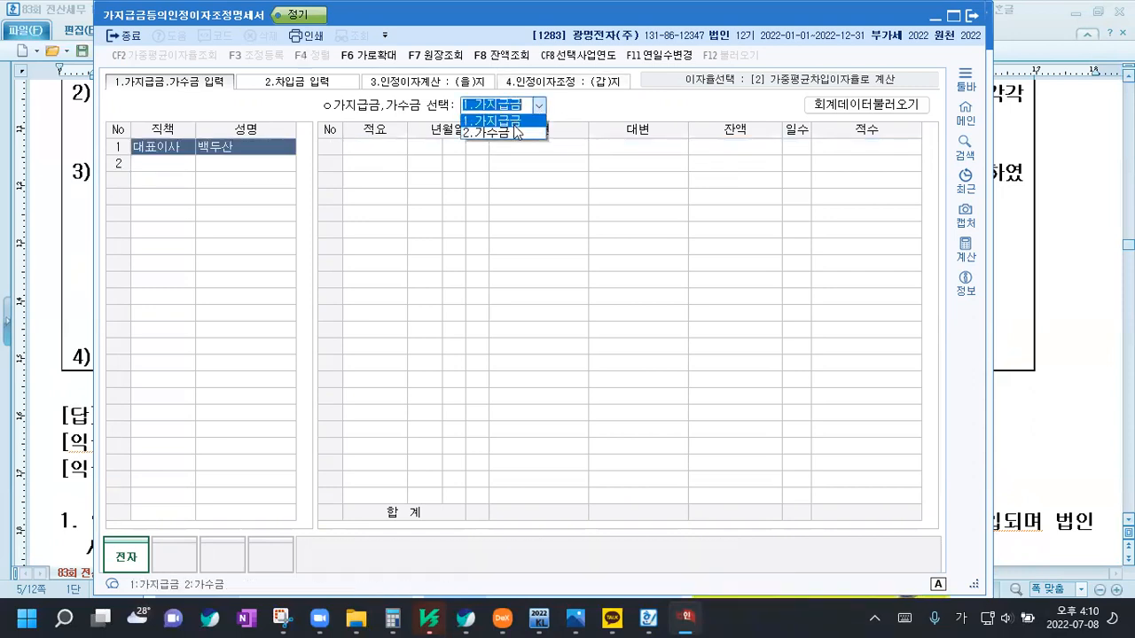
{"action": "left_click", "coordinate": [385, 145]}
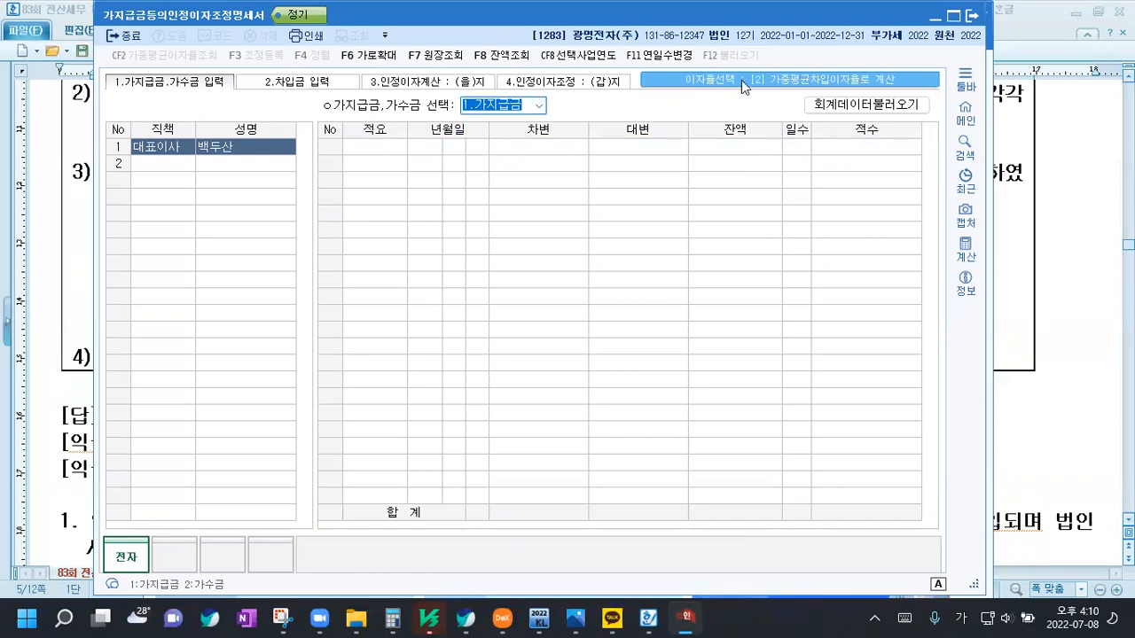
{"action": "left_click", "coordinate": [768, 79]}
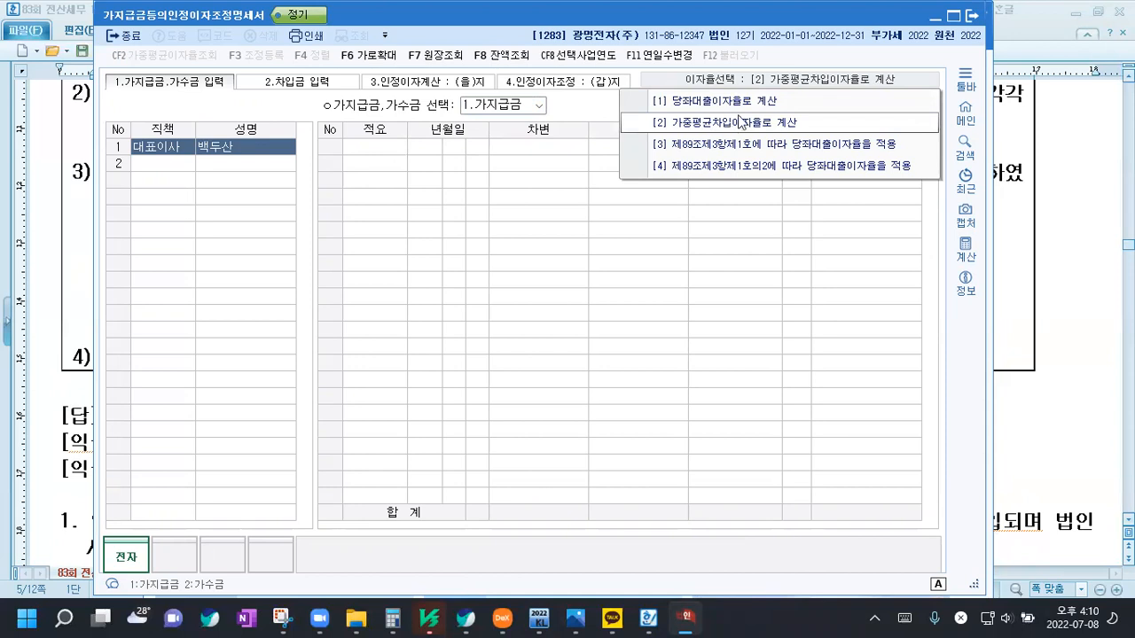
{"action": "key", "text": "Return"}
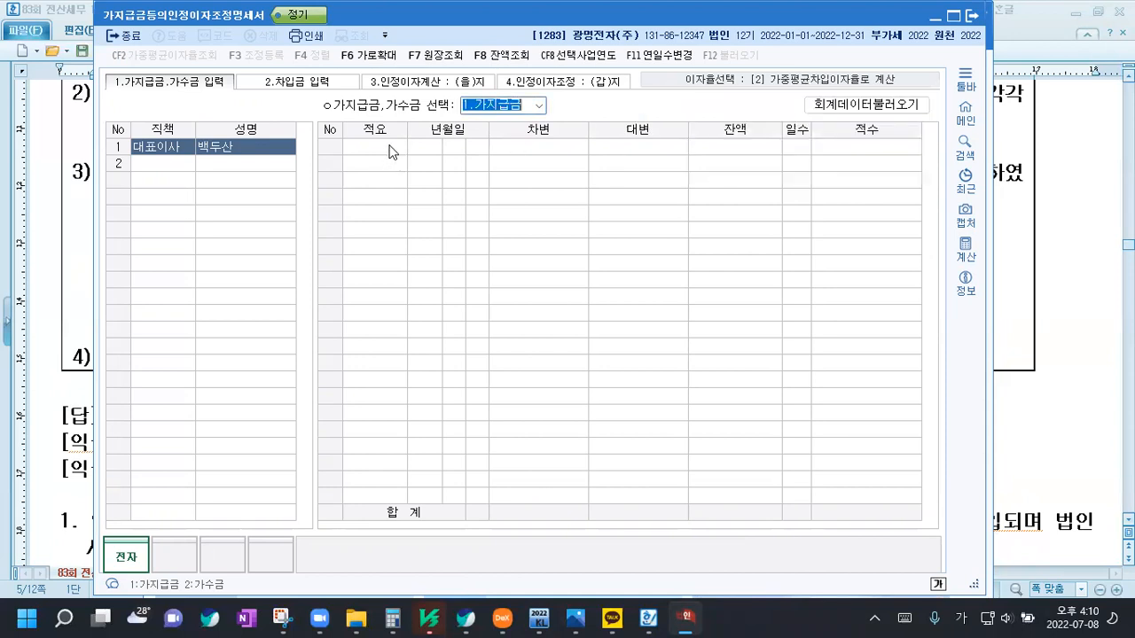
{"action": "key", "text": "Return"}
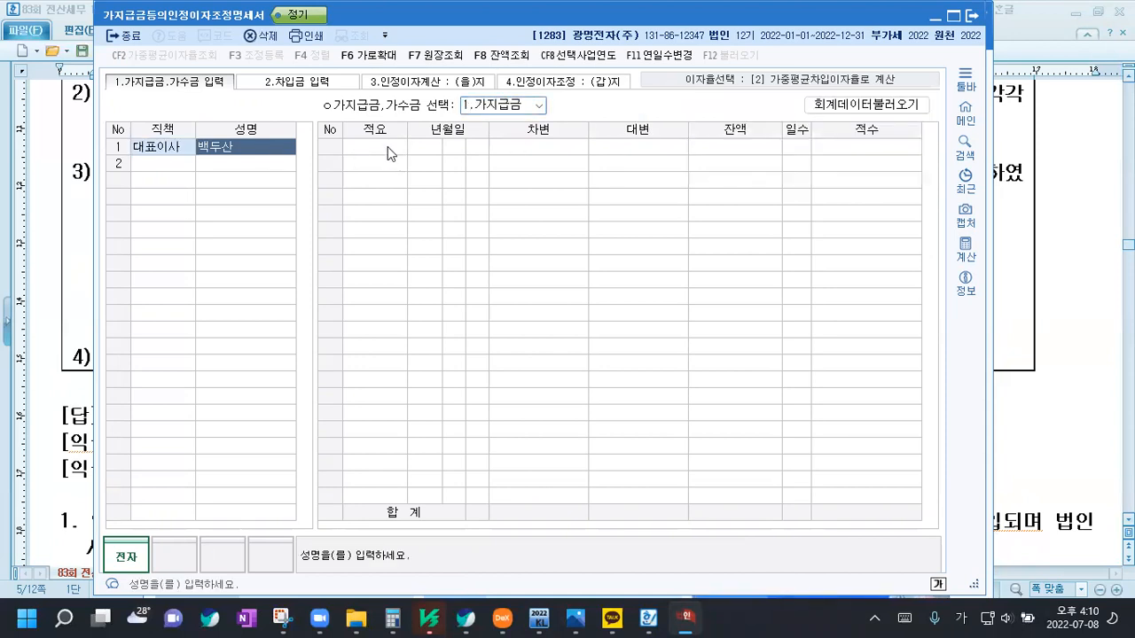
Switch the representative's entry type to 가수금 and return it to 가지급금
{"action": "left_click", "coordinate": [527, 111]}
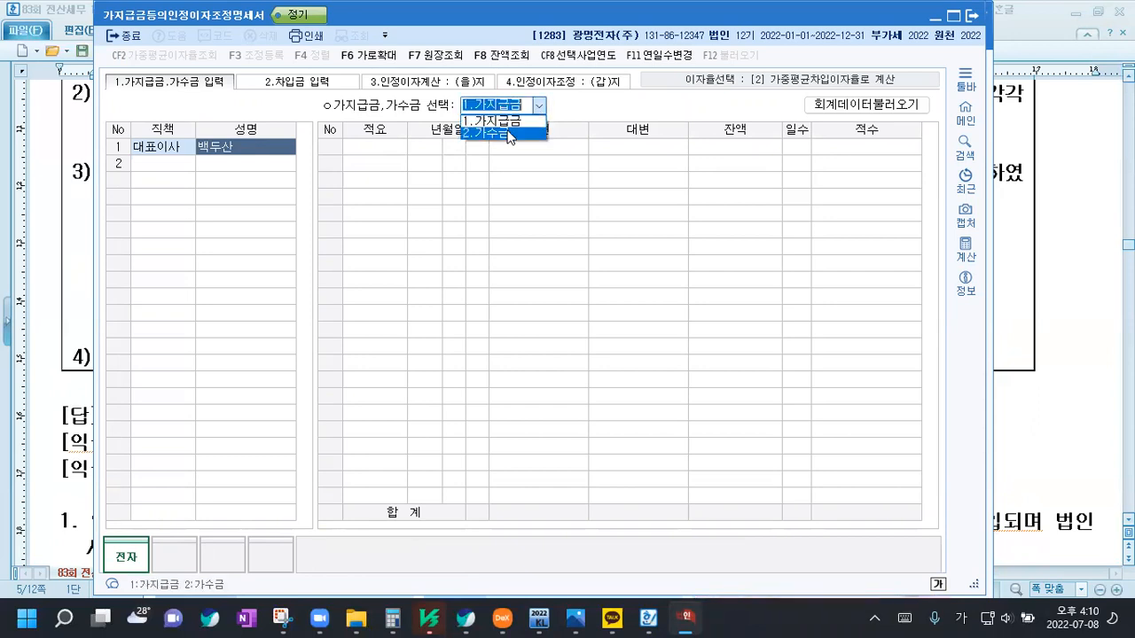
{"action": "left_click", "coordinate": [509, 129]}
{"action": "left_click", "coordinate": [538, 106]}
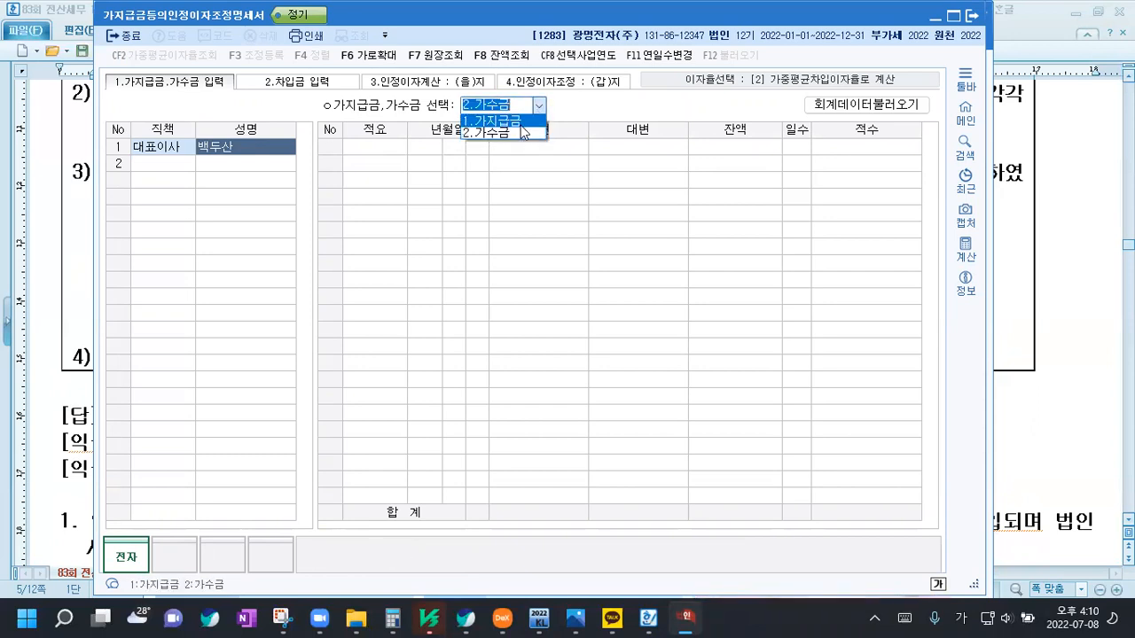
{"action": "left_click", "coordinate": [501, 118]}
Shorten the statement window and record the first 가지급금 line as 2.대여 dated 2022-2-5 with a debit of 100,000,000
{"action": "left_click", "coordinate": [391, 148]}
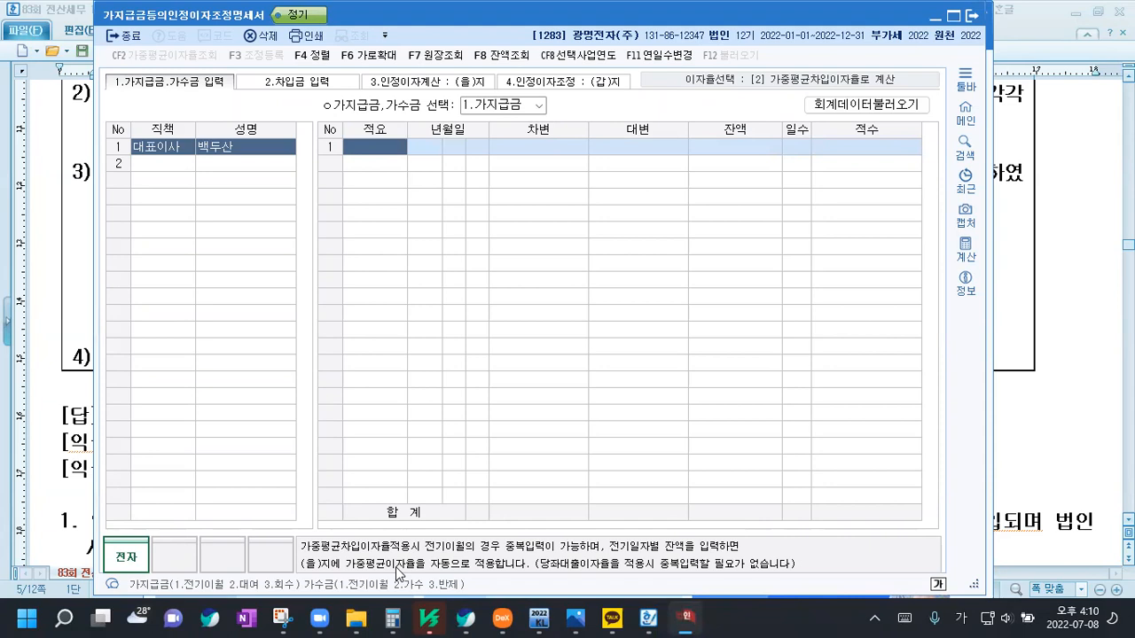
{"action": "left_click_drag", "start_coordinate": [178, 599], "coordinate": [149, 494]}
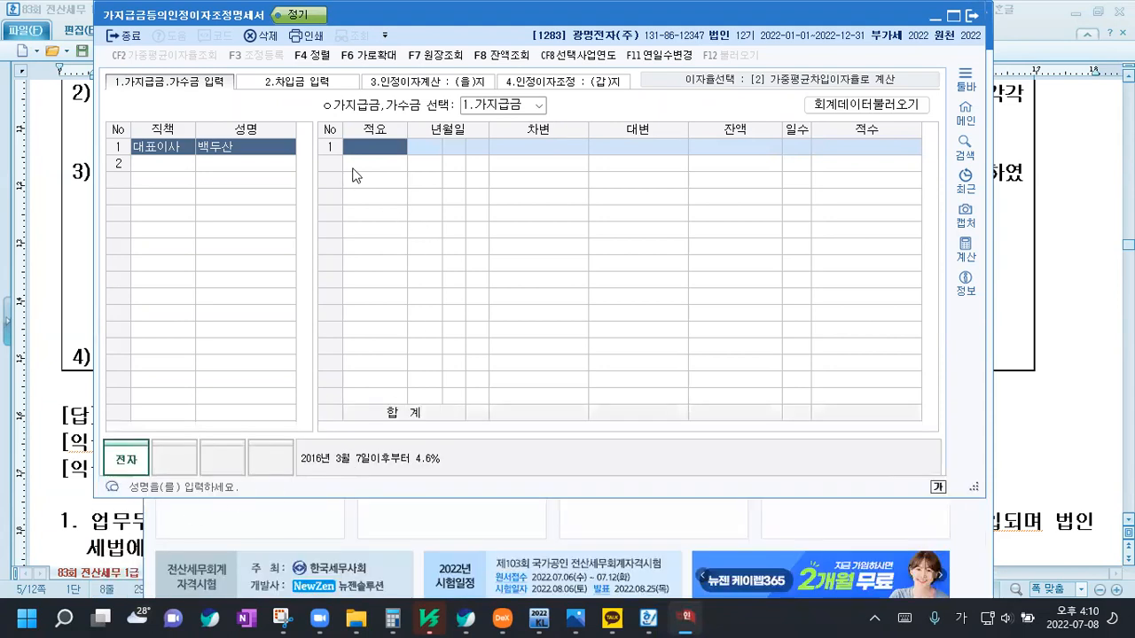
{"action": "left_click", "coordinate": [421, 144]}
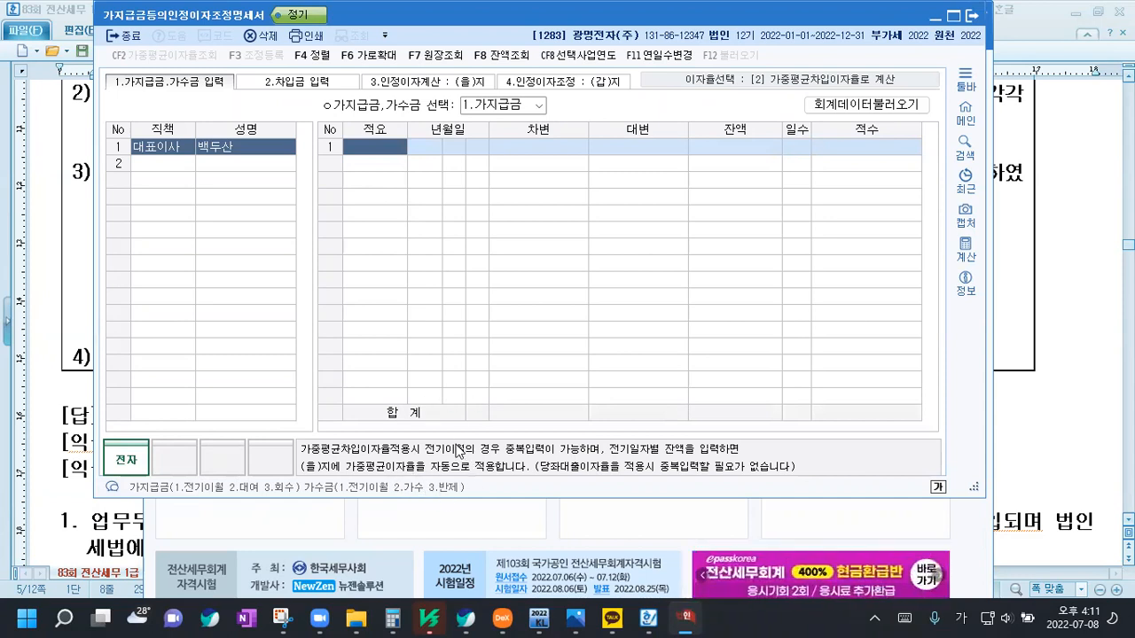
{"action": "key", "text": "Return"}
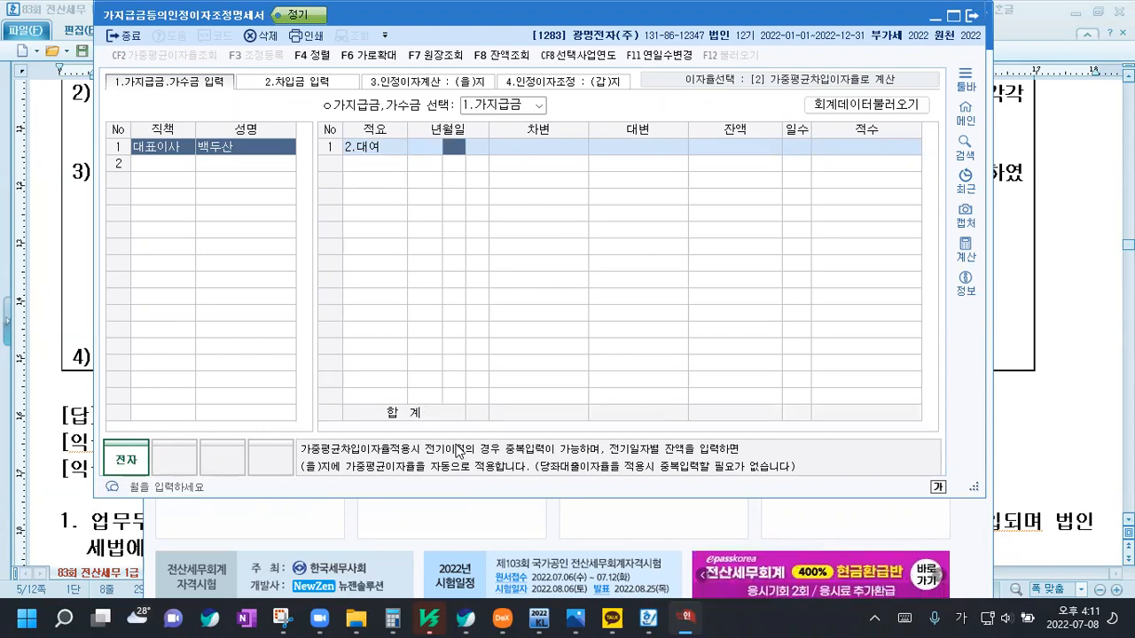
{"action": "type", "text": "2"}
{"action": "key", "text": "Return"}
{"action": "type", "text": "5"}
{"action": "key", "text": "Return"}
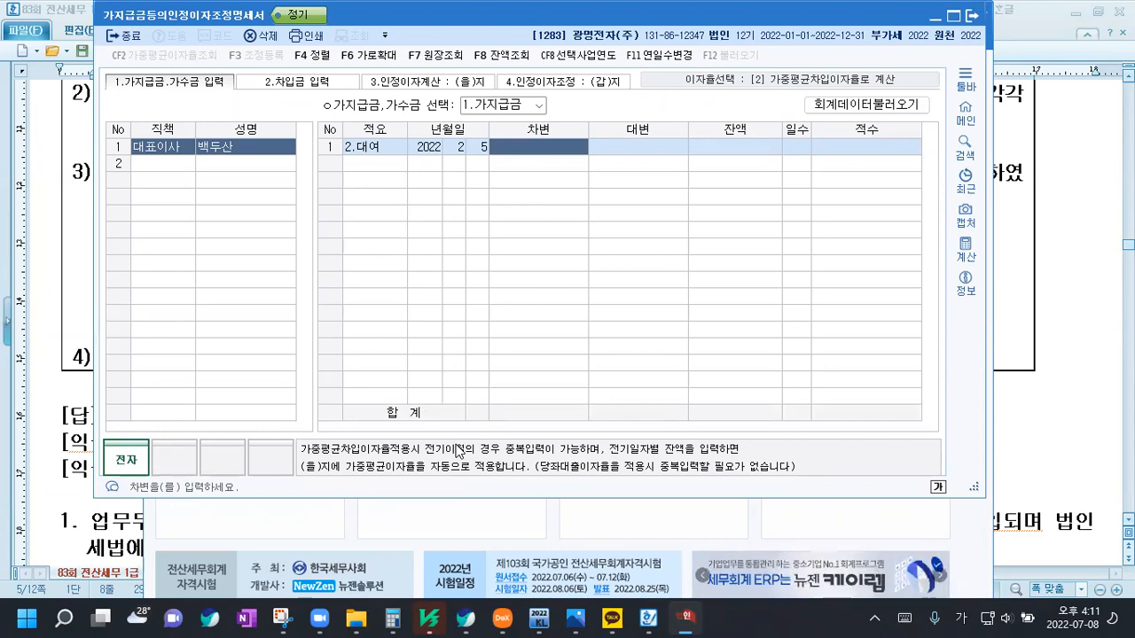
{"action": "type", "text": "100,000,000"}
{"action": "key", "text": "Return"}
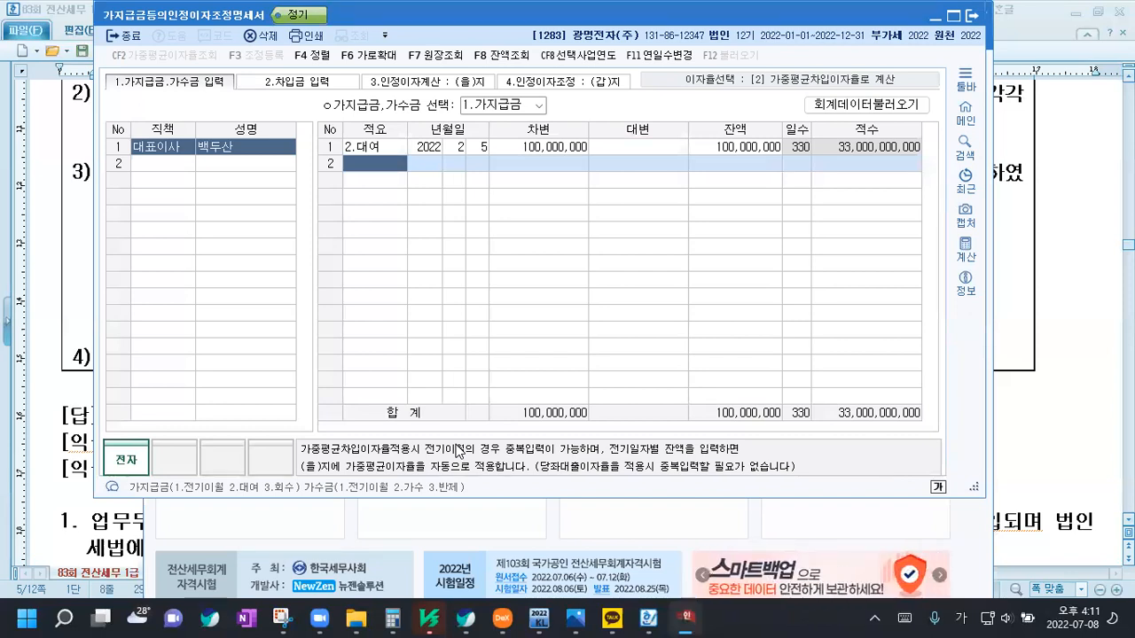
Record the second 가지급금 line as 2.대여 dated 2022-5-1 with a debit of 100,000,000
{"action": "key", "text": "Return"}
{"action": "type", "text": "5"}
{"action": "key", "text": "Return"}
{"action": "type", "text": "1"}
{"action": "key", "text": "Return"}
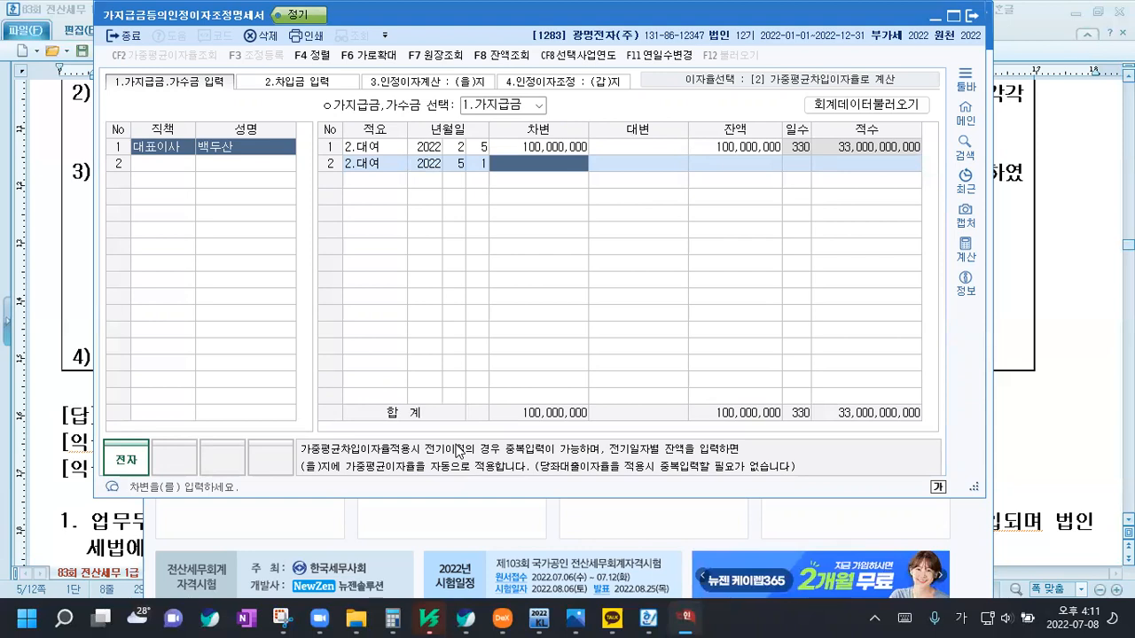
{"action": "type", "text": "100000000"}
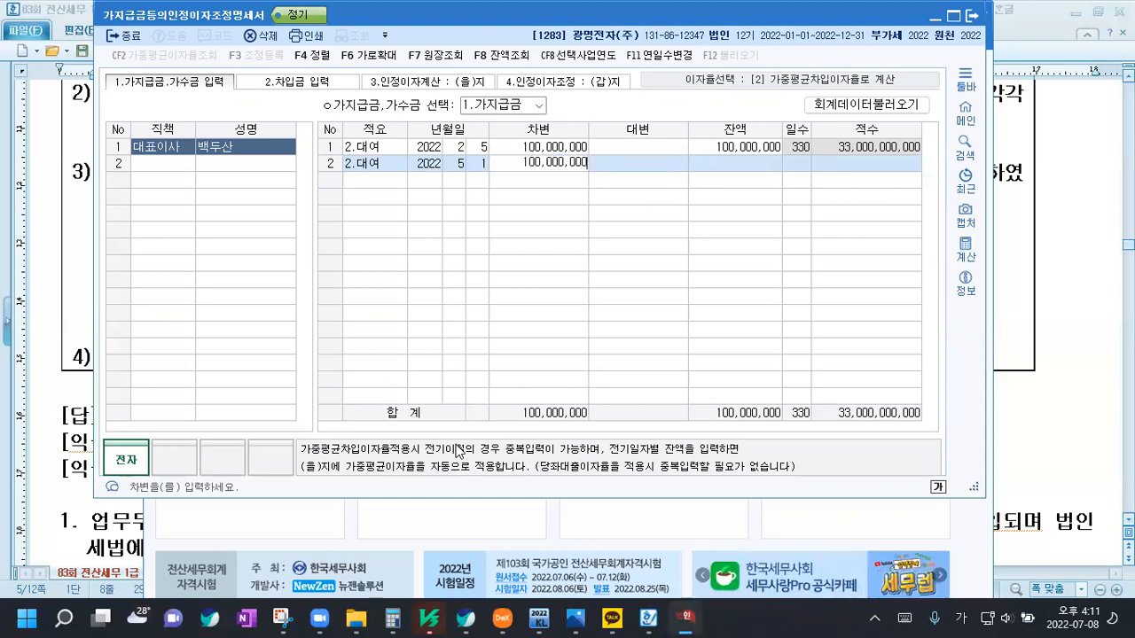
{"action": "key", "text": "Return"}
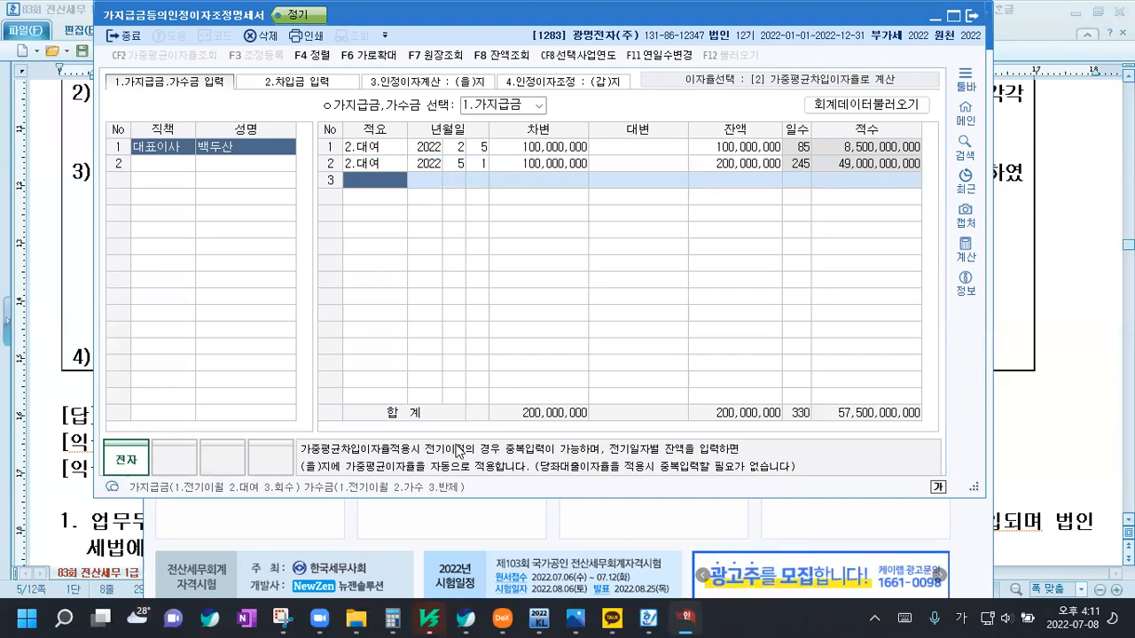
Load the borrowings of all lenders for accounts 당좌차월, 단기차입금 and 장기차입금, and delete 하나은행 from the lender list
{"action": "left_click", "coordinate": [304, 83]}
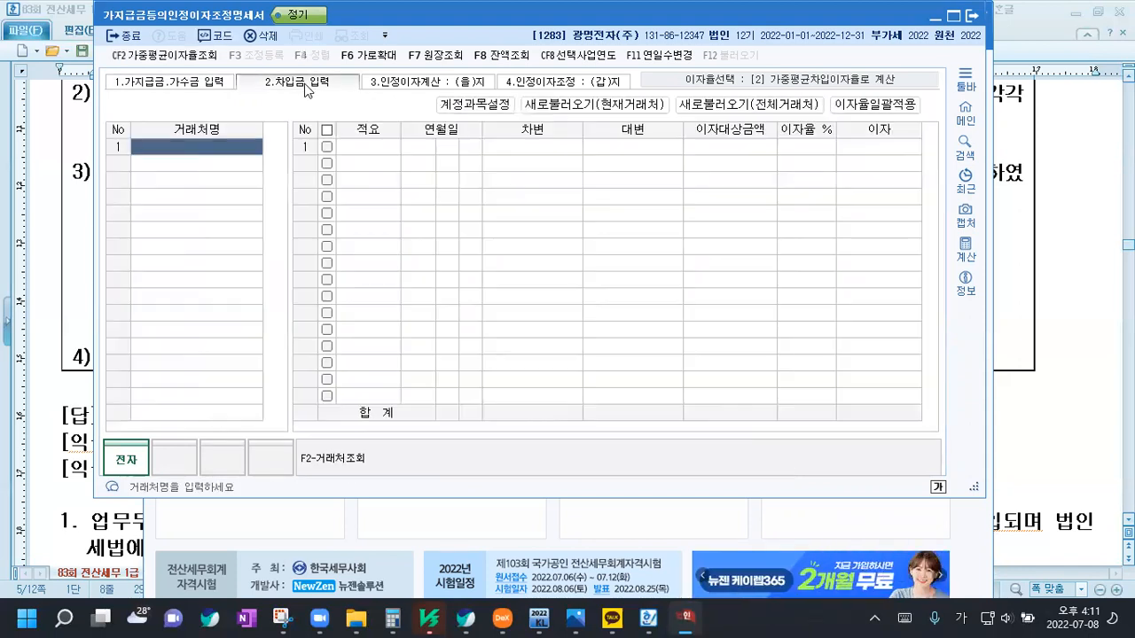
{"action": "left_click", "coordinate": [735, 107]}
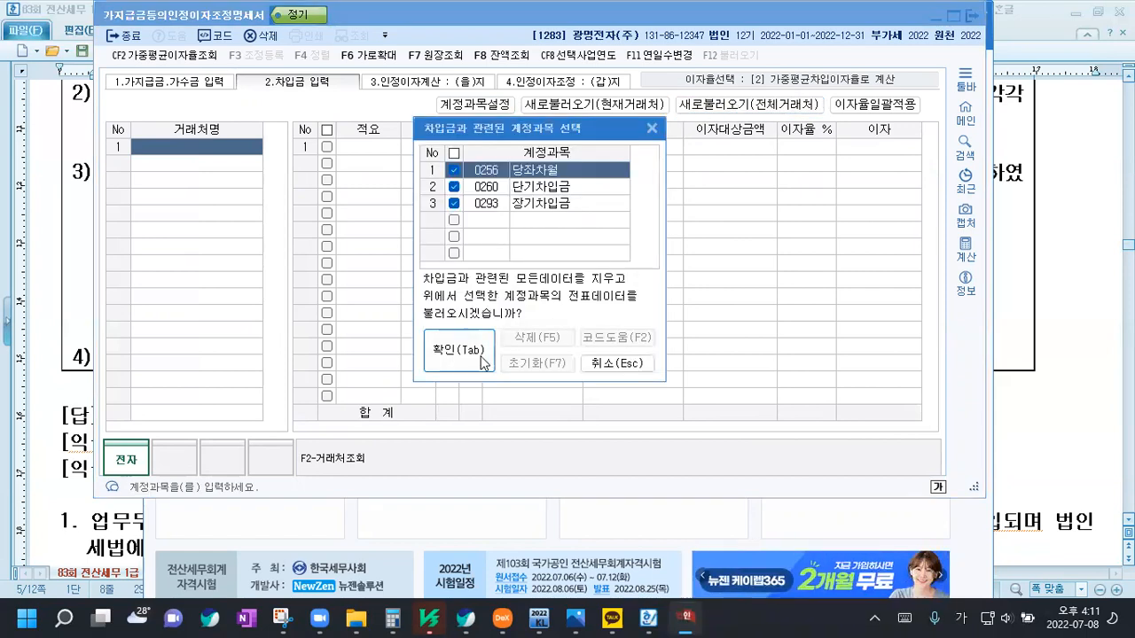
{"action": "left_click", "coordinate": [484, 362]}
{"action": "left_click", "coordinate": [679, 282]}
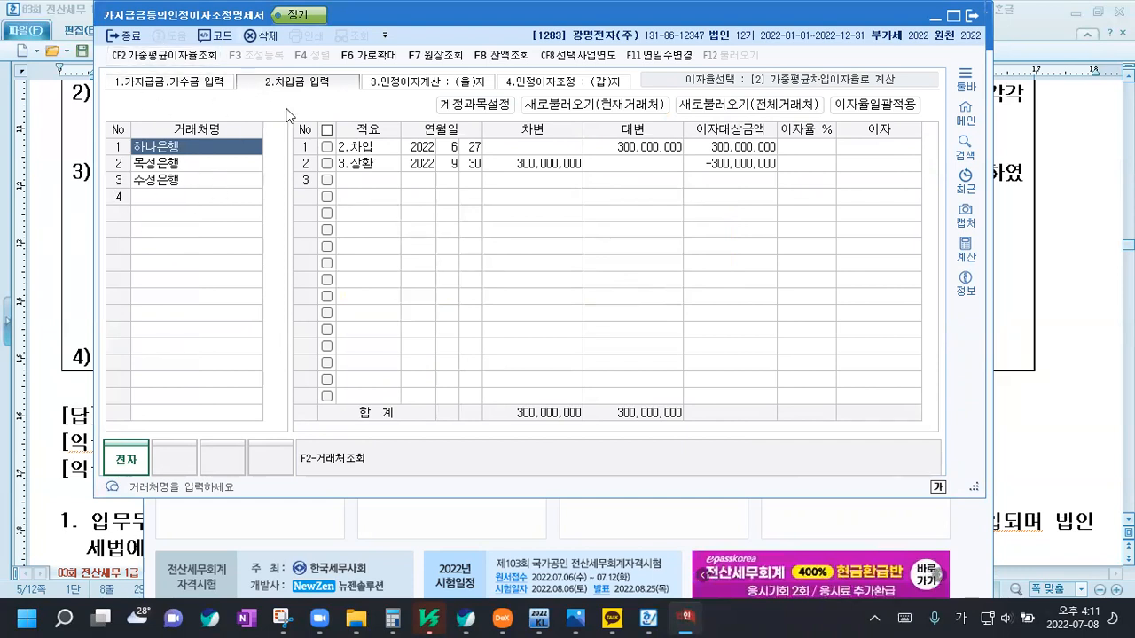
{"action": "left_click", "coordinate": [268, 39]}
{"action": "left_click", "coordinate": [559, 293]}
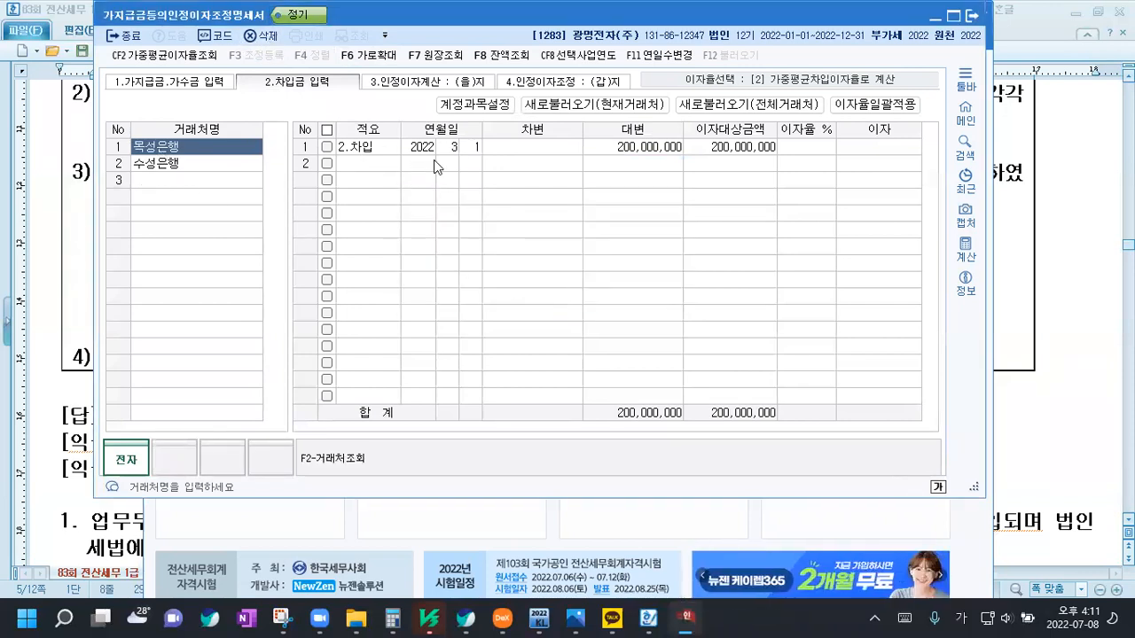
Set the interest rate of the 목성은행 borrowing dated 2022-3-1 to 3.5%
{"action": "left_click", "coordinate": [524, 152]}
{"action": "left_click", "coordinate": [794, 152]}
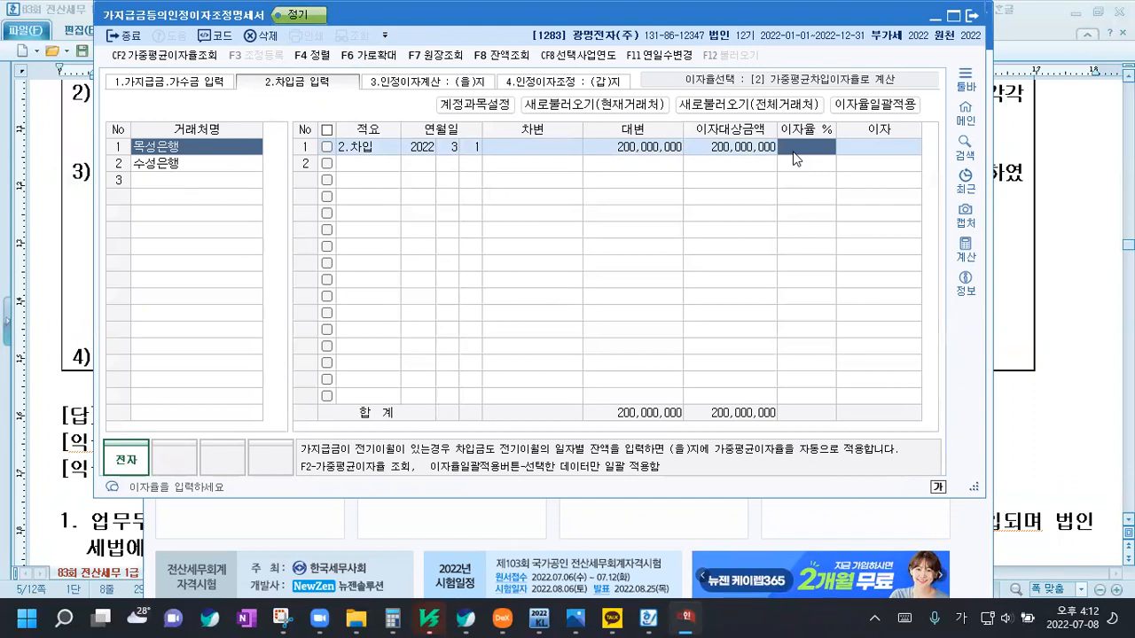
{"action": "type", "text": "3.50000"}
{"action": "key", "text": "Return"}
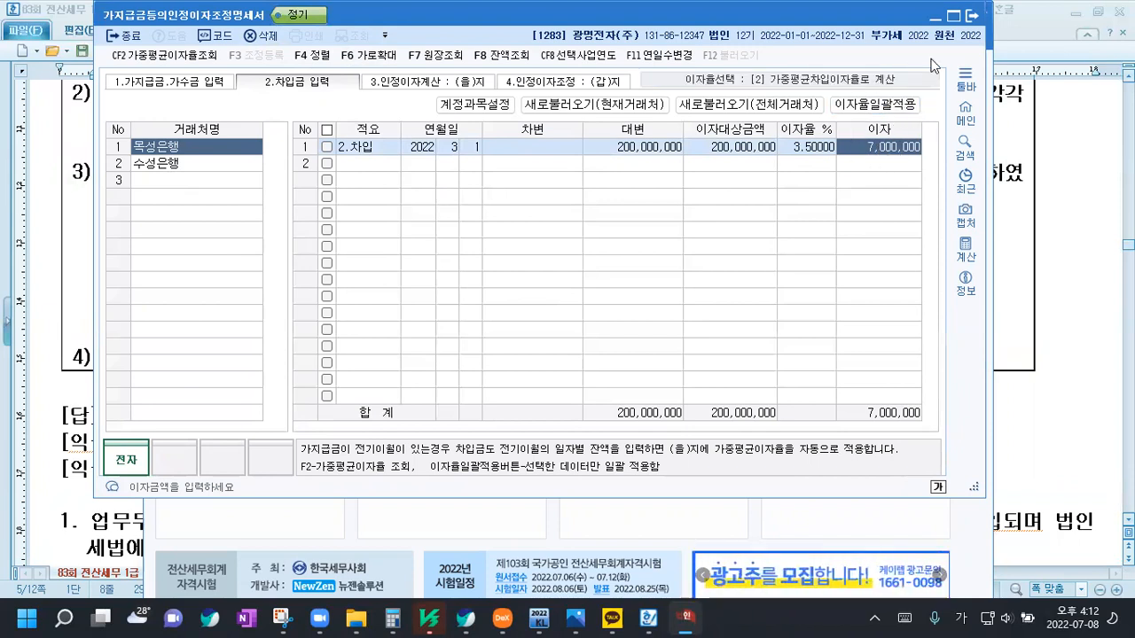
Set the interest rate of the 수성은행 전기이월 borrowing to 4.5%
{"action": "left_click", "coordinate": [175, 171]}
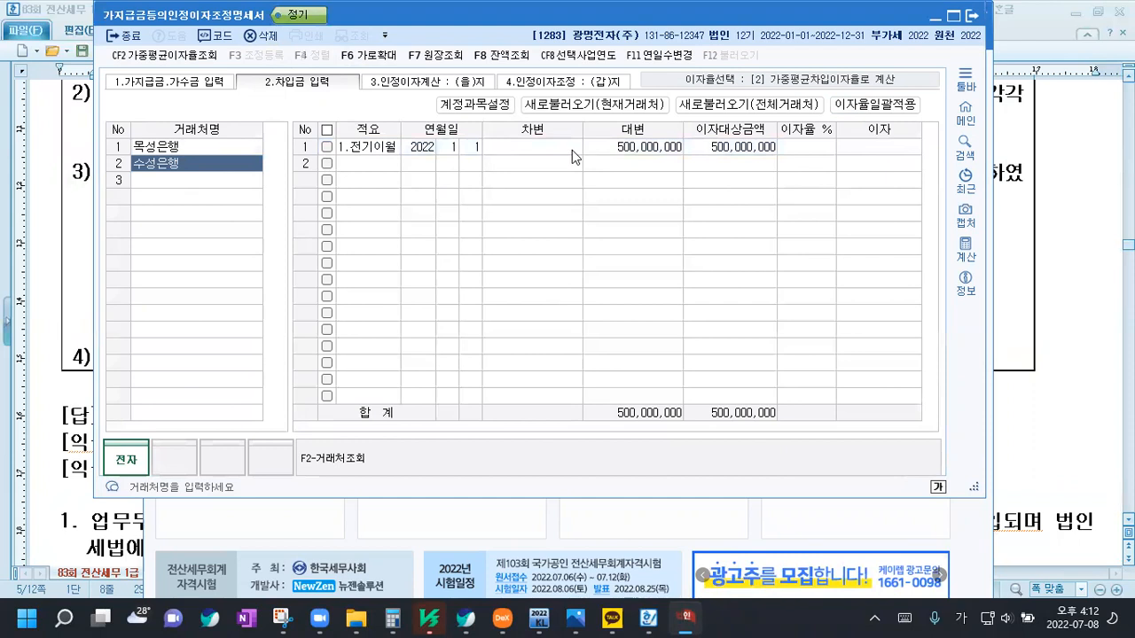
{"action": "left_click", "coordinate": [806, 151]}
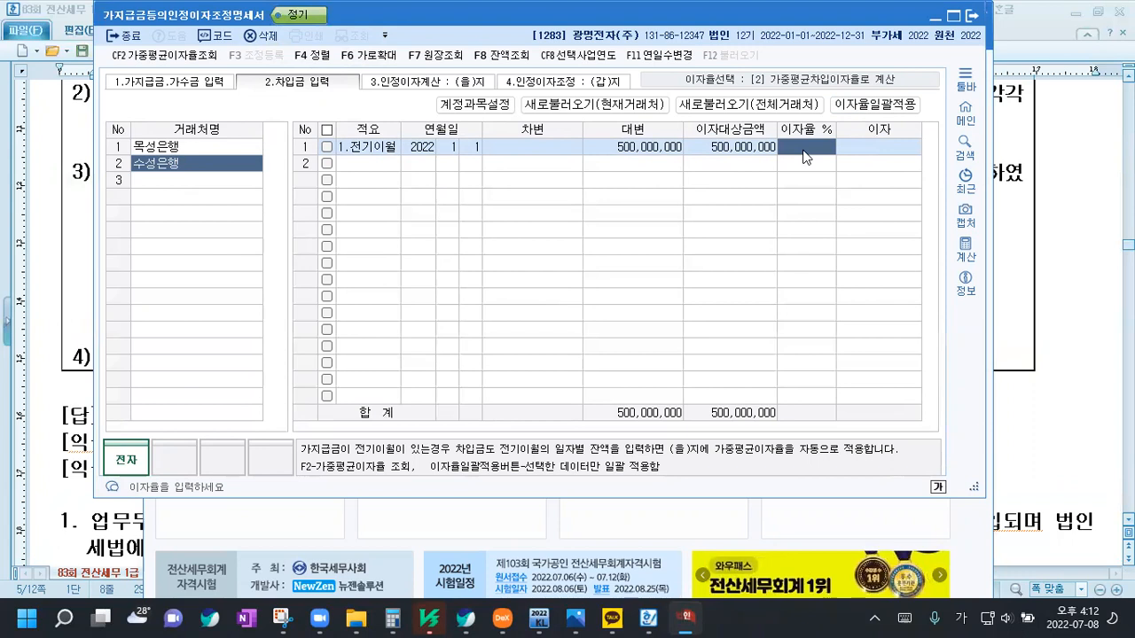
{"action": "type", "text": "4.5"}
{"action": "key", "text": "Return"}
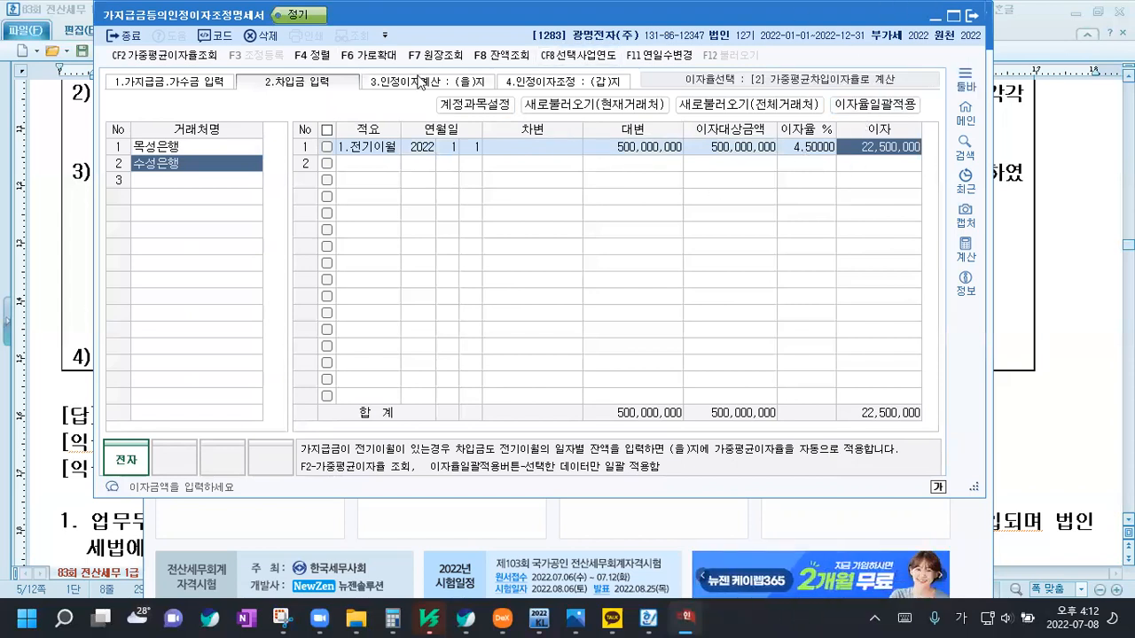
Review the 인정이자계산 (을)지 and 인정이자조정 (갑)지, widening the statement window to show the 조정액 column
{"action": "left_click", "coordinate": [424, 83]}
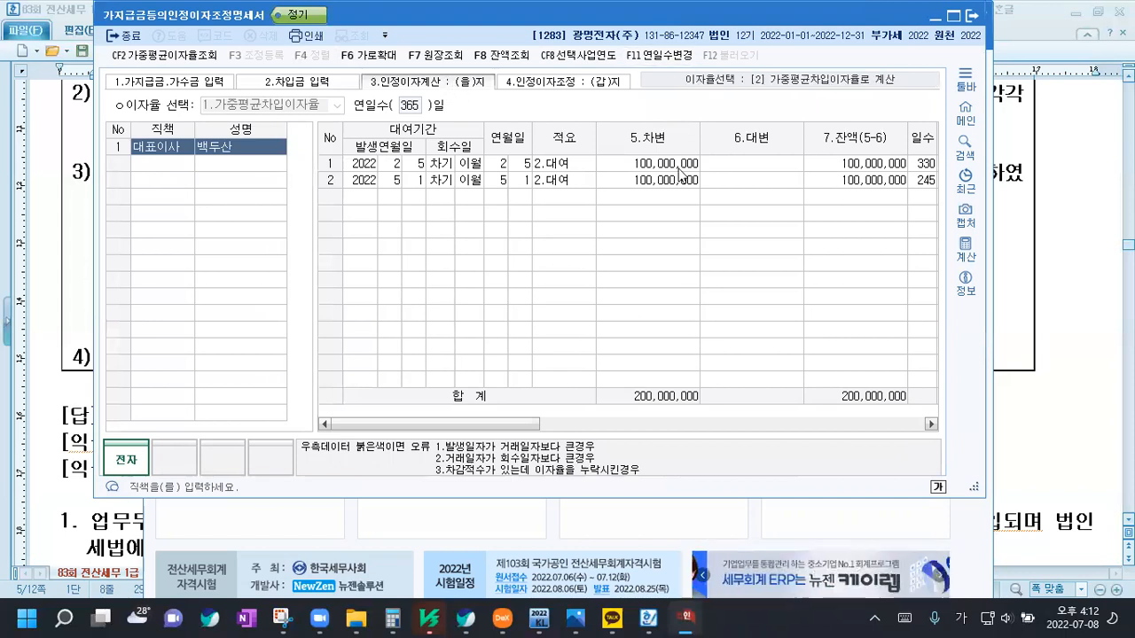
{"action": "left_click", "coordinate": [576, 82]}
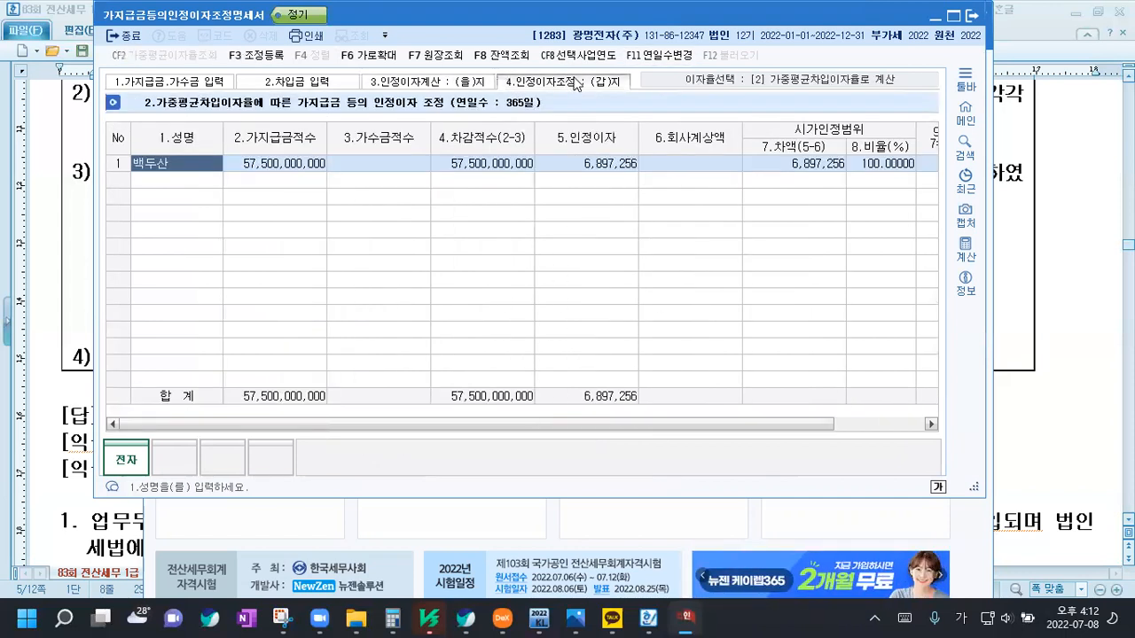
{"action": "left_click", "coordinate": [610, 168]}
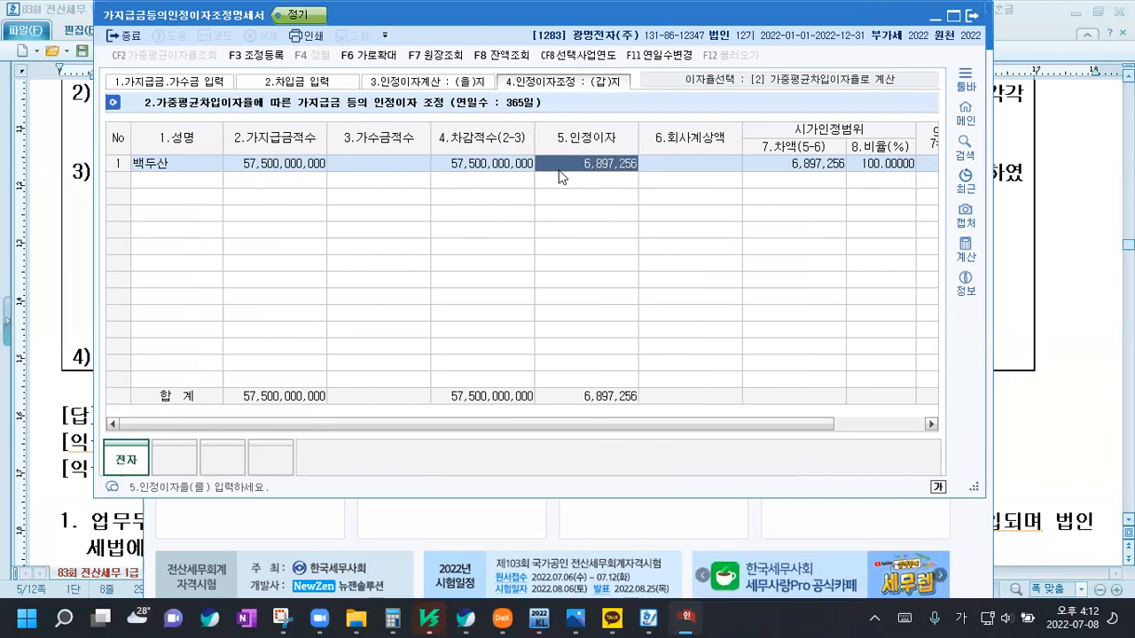
{"action": "left_click", "coordinate": [684, 165]}
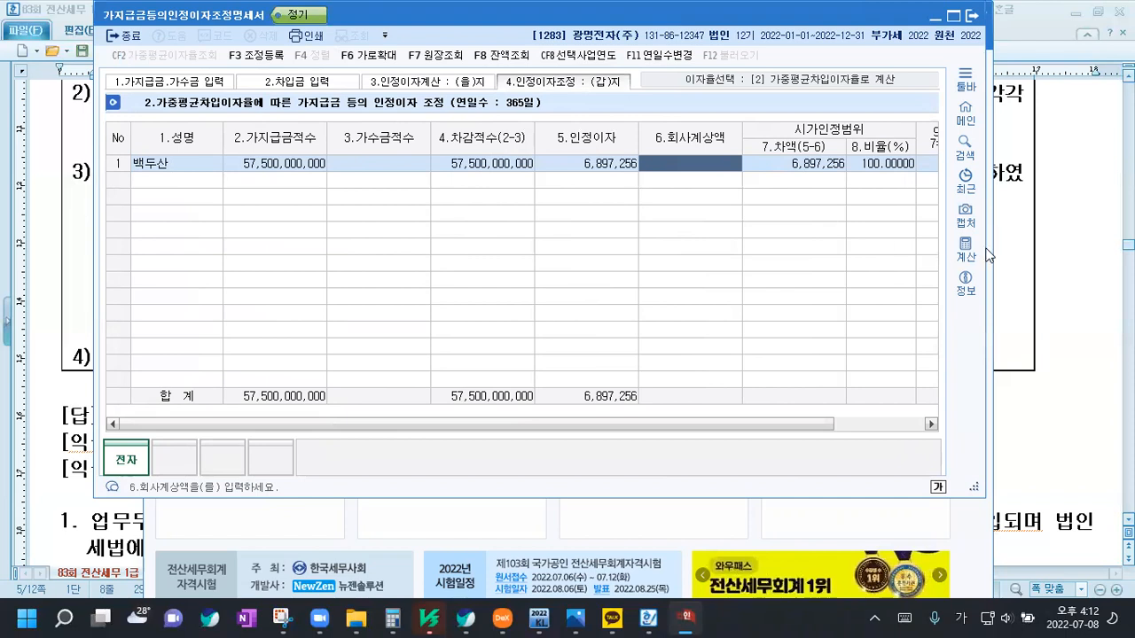
{"action": "left_click_drag", "start_coordinate": [984, 249], "coordinate": [1087, 249]}
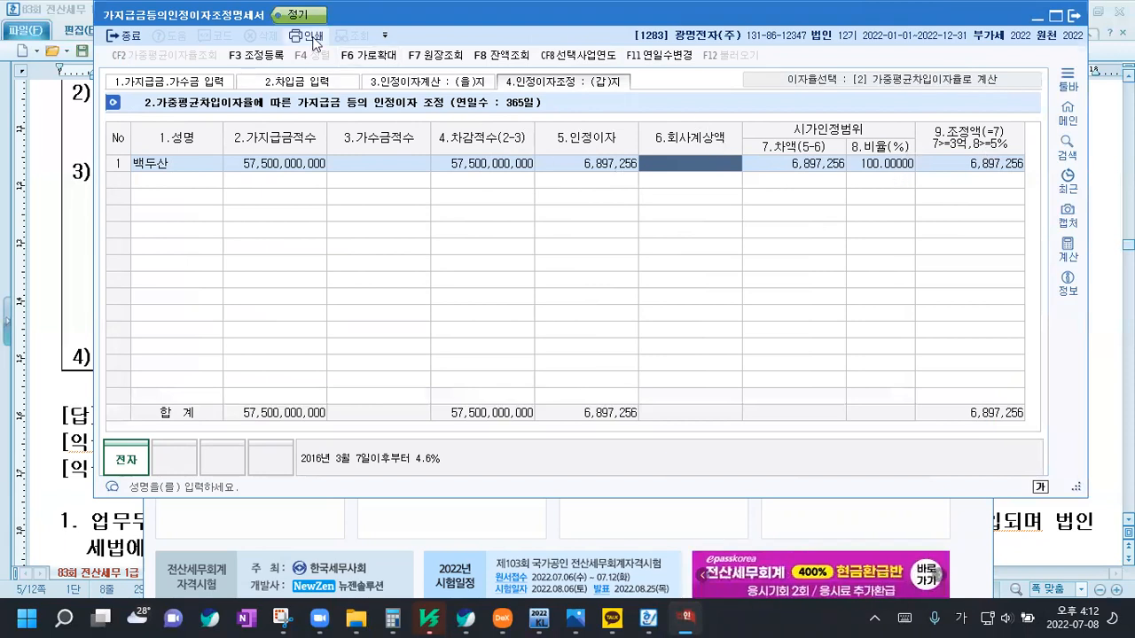
Open the adjustment registration and delete the existing 가지급금인정이자 and 미수이자 entries
{"action": "left_click", "coordinate": [260, 62]}
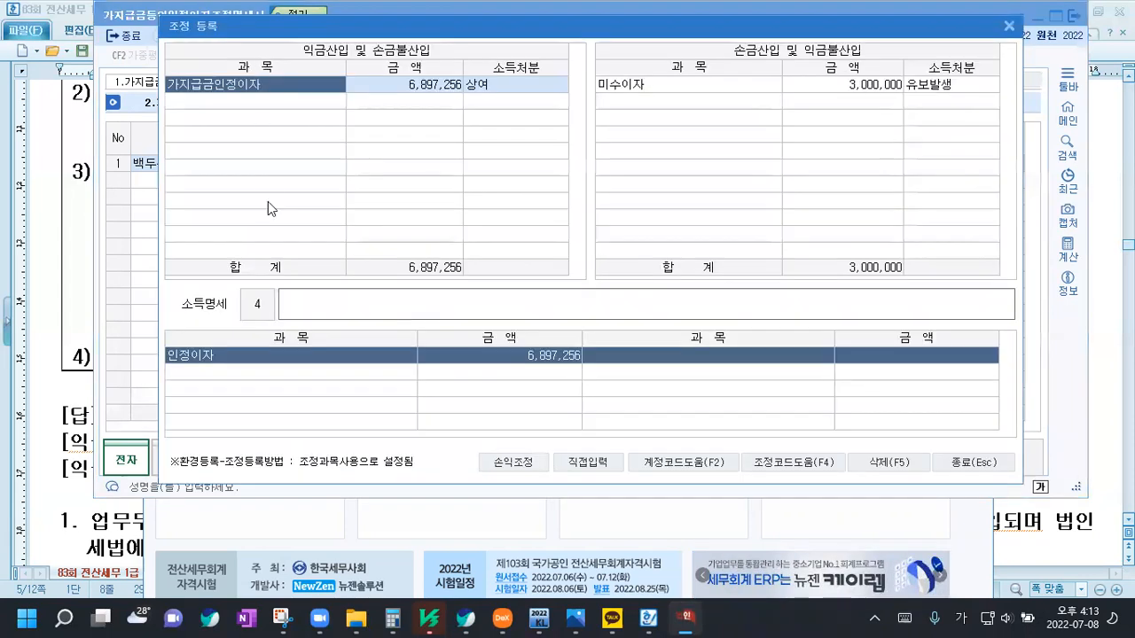
{"action": "left_click", "coordinate": [259, 101]}
{"action": "left_click", "coordinate": [257, 88]}
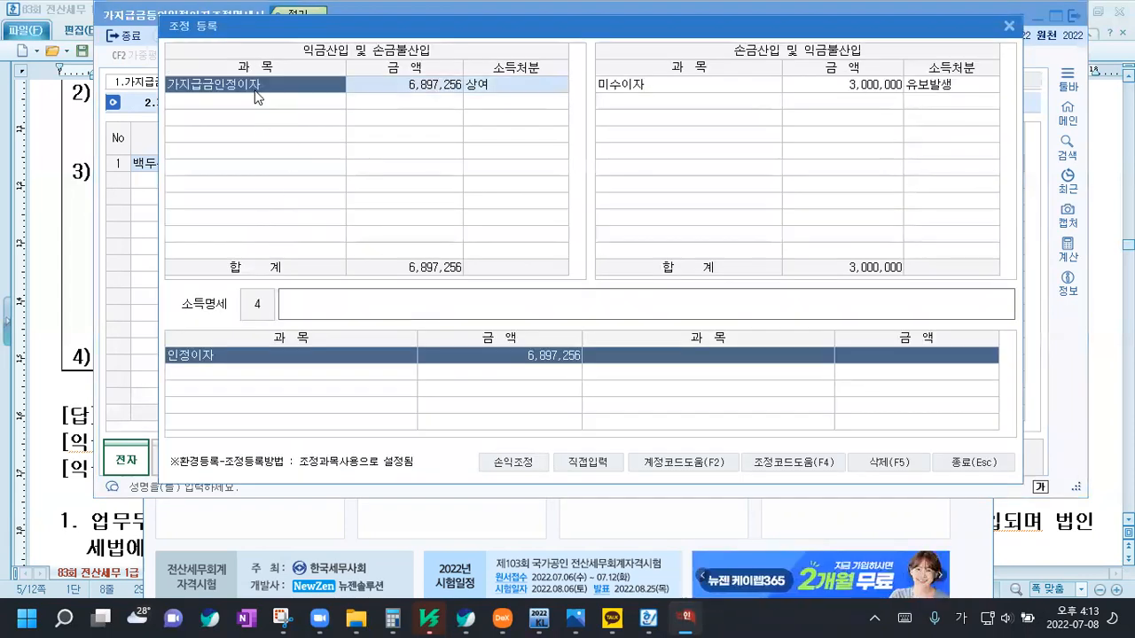
{"action": "left_click", "coordinate": [889, 462]}
{"action": "left_click", "coordinate": [610, 280]}
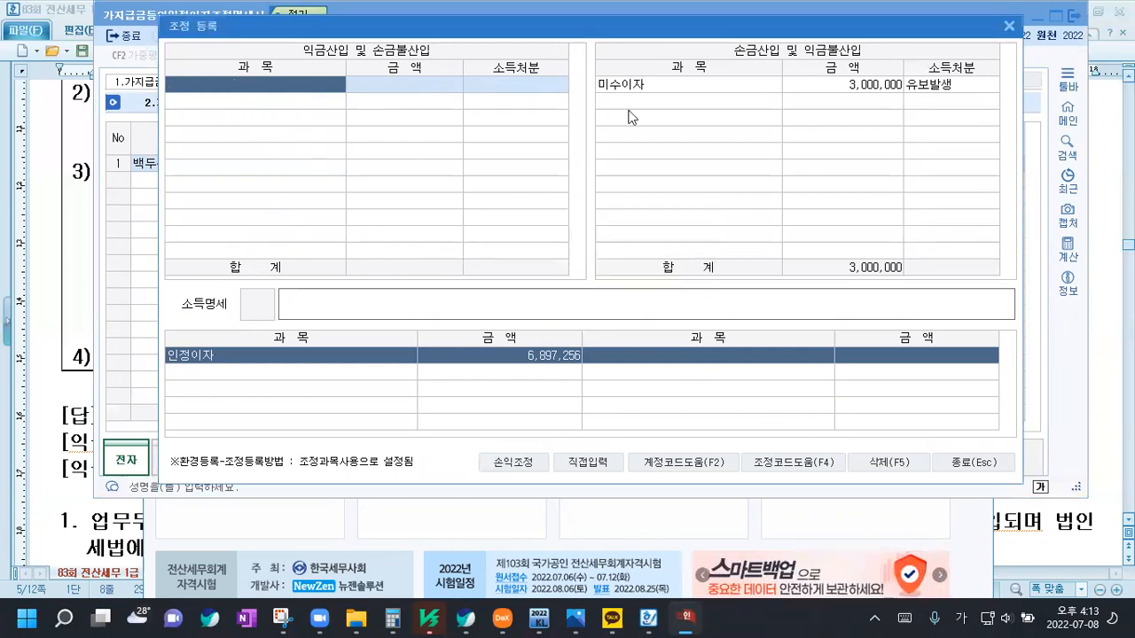
{"action": "left_click", "coordinate": [633, 86]}
{"action": "left_click", "coordinate": [890, 463]}
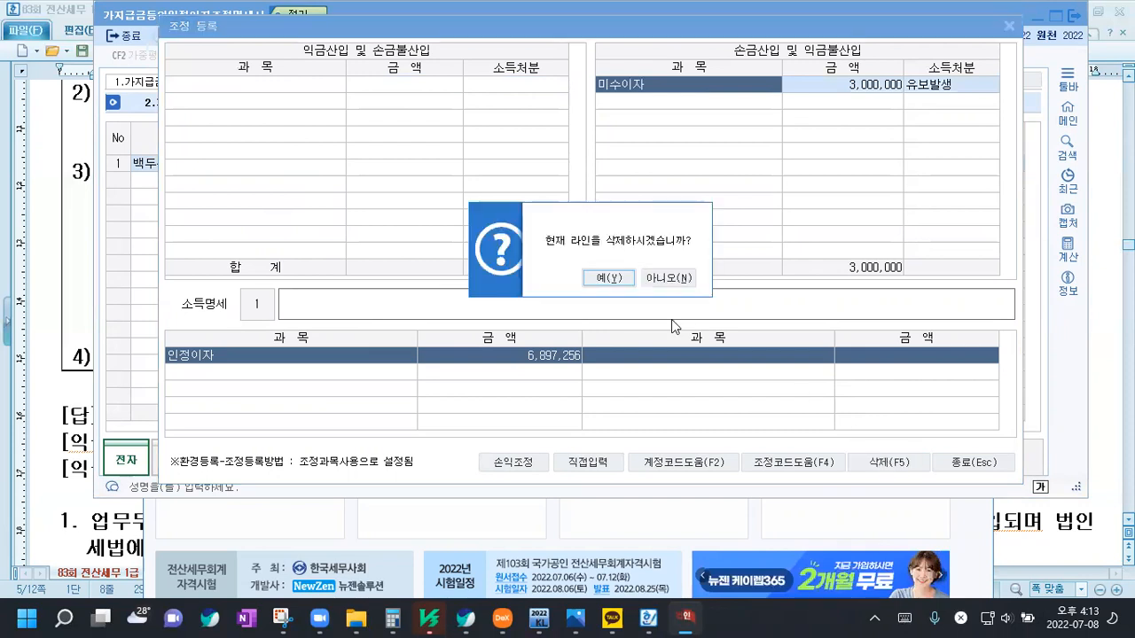
{"action": "left_click", "coordinate": [608, 280]}
Register 가지급금인정이자(대표이사) for 6,897,256 with 상여 disposition under 익금산입 및 손금불산입
{"action": "left_click", "coordinate": [285, 89]}
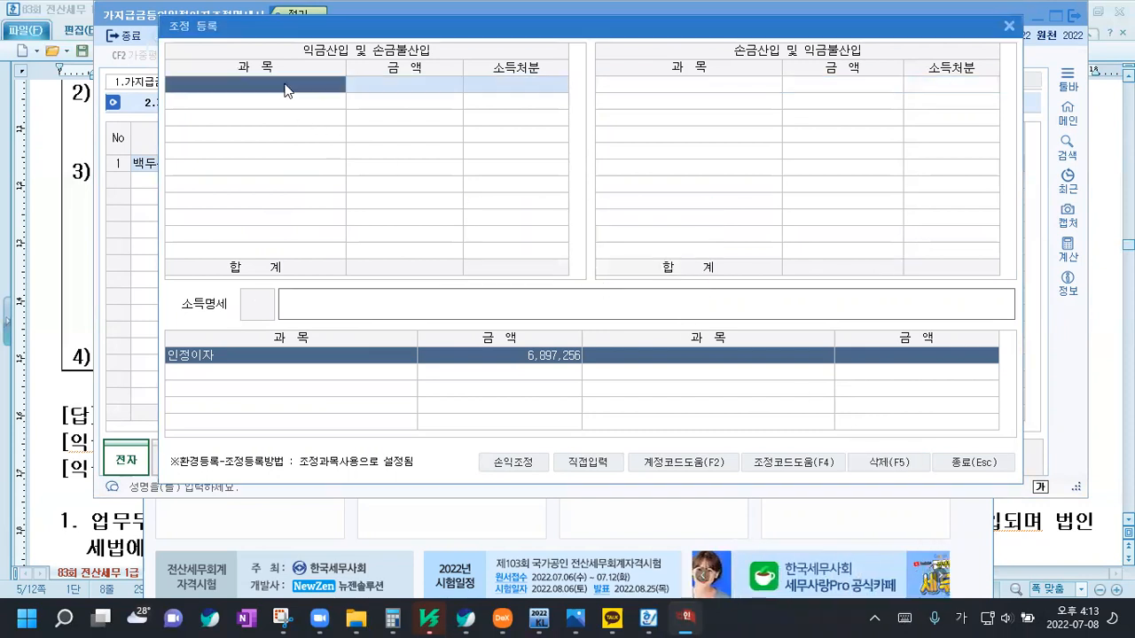
{"action": "type", "text": "가지"}
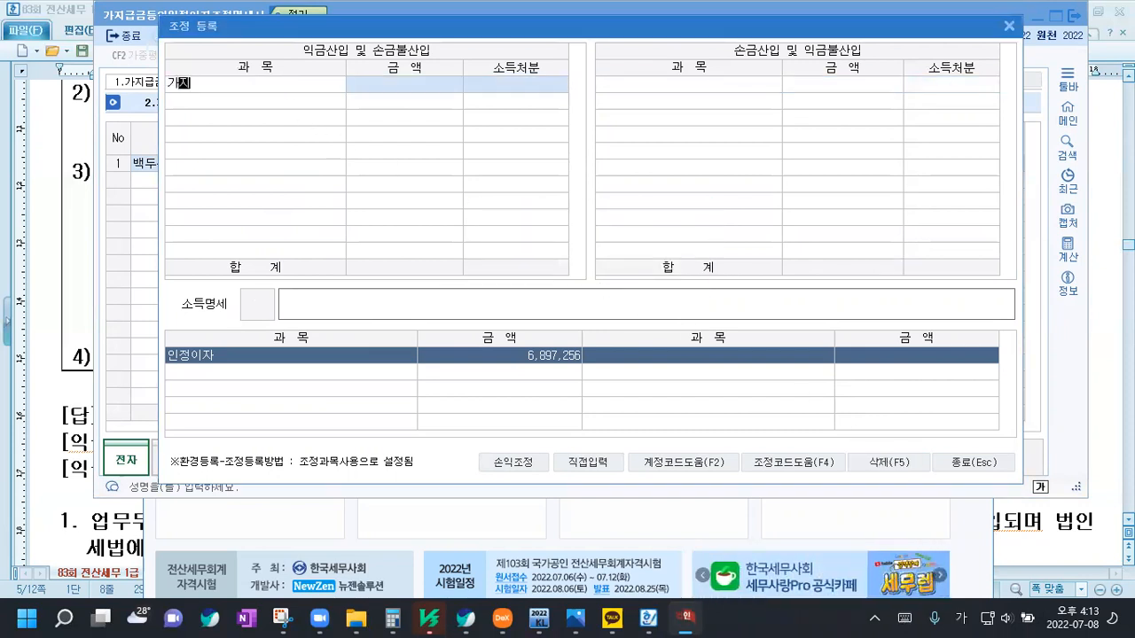
{"action": "key", "text": "Return"}
{"action": "key", "text": "Down"}
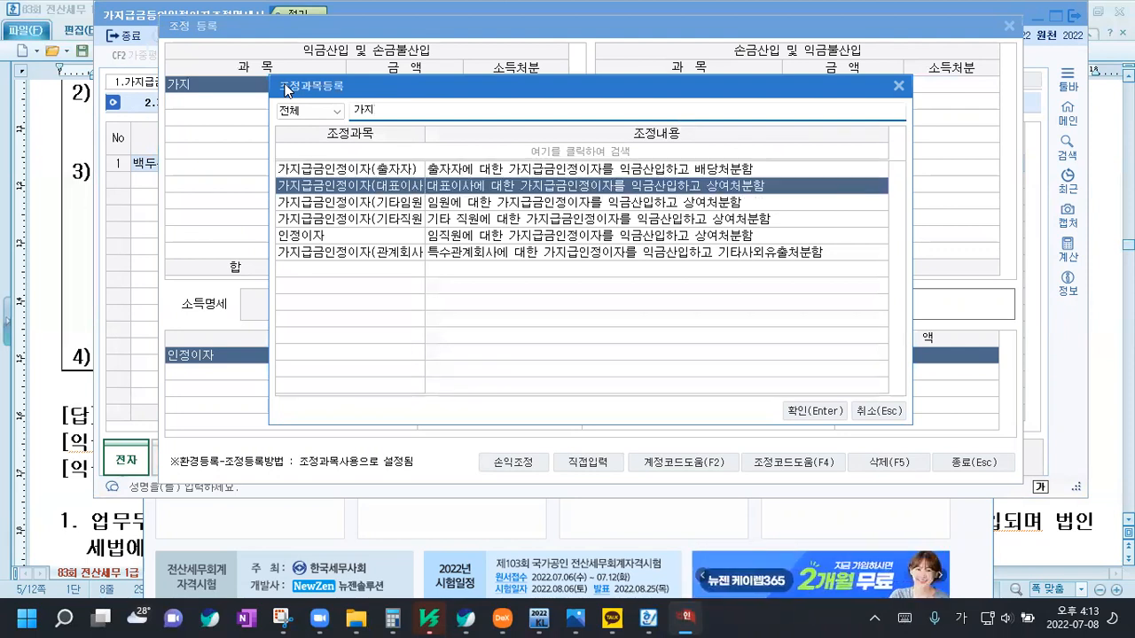
{"action": "key", "text": "Return"}
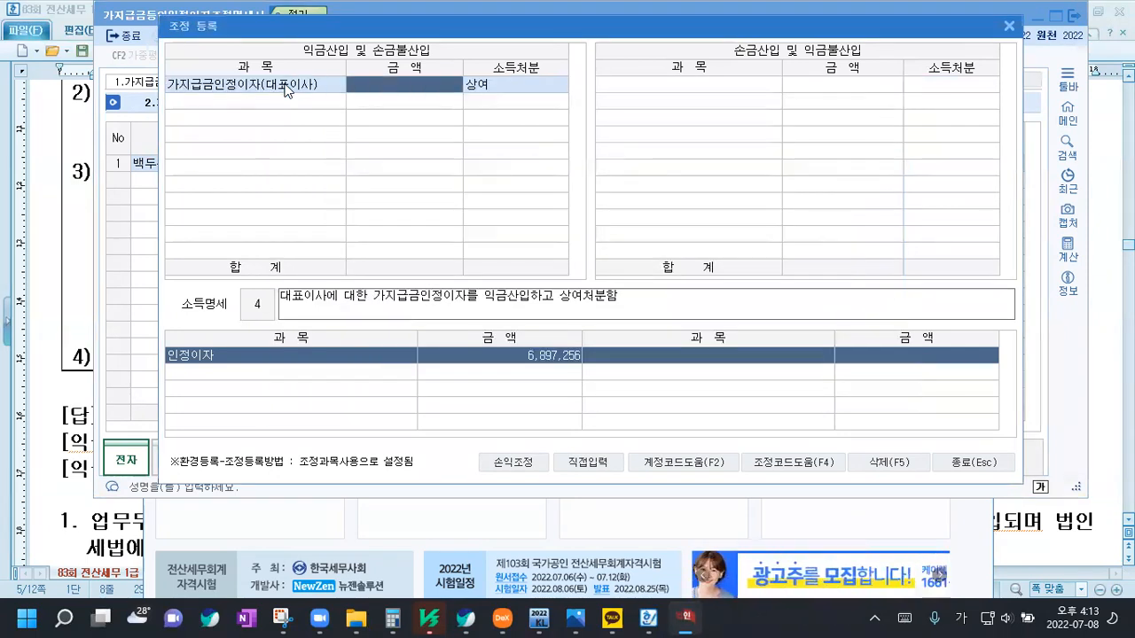
{"action": "type", "text": "6897256"}
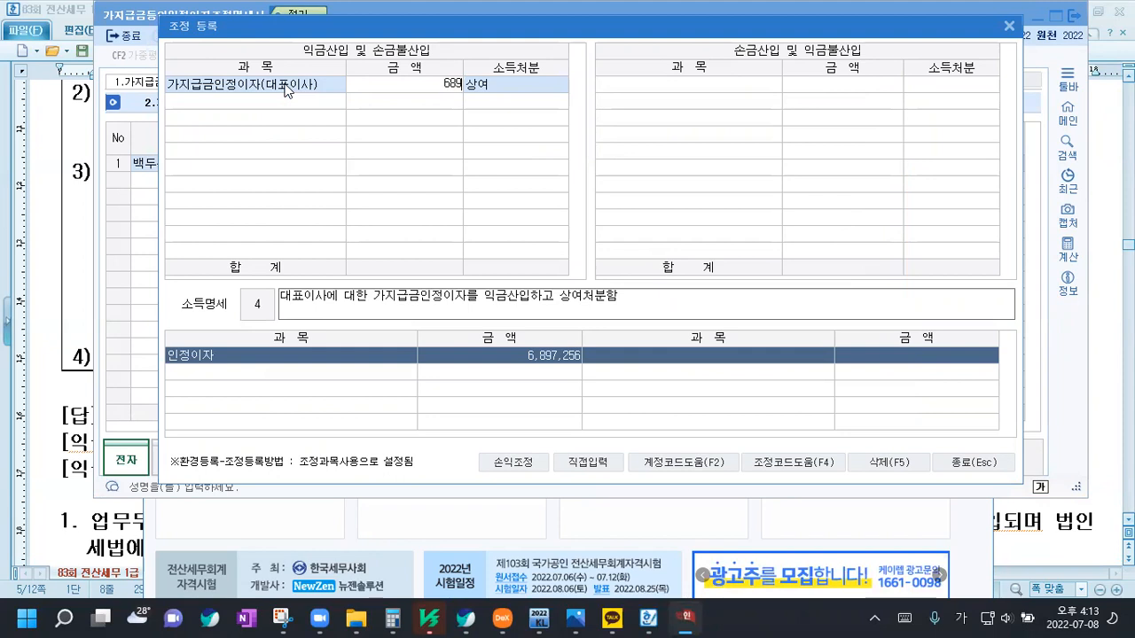
{"action": "key", "text": "Return"}
{"action": "key", "text": "Return"}
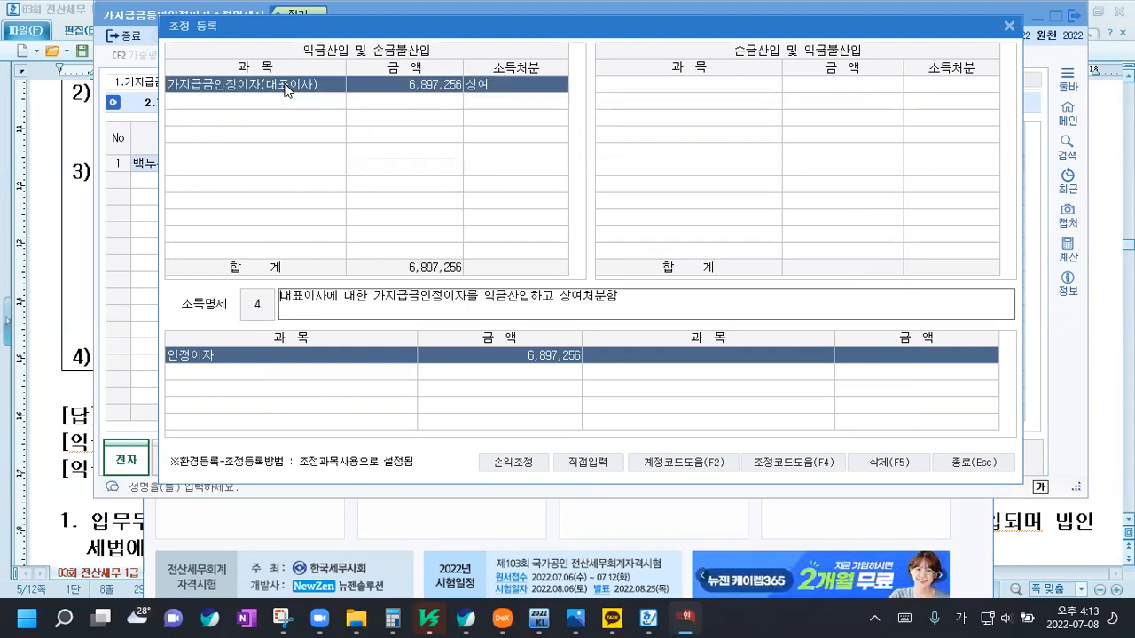
{"action": "left_click", "coordinate": [659, 95]}
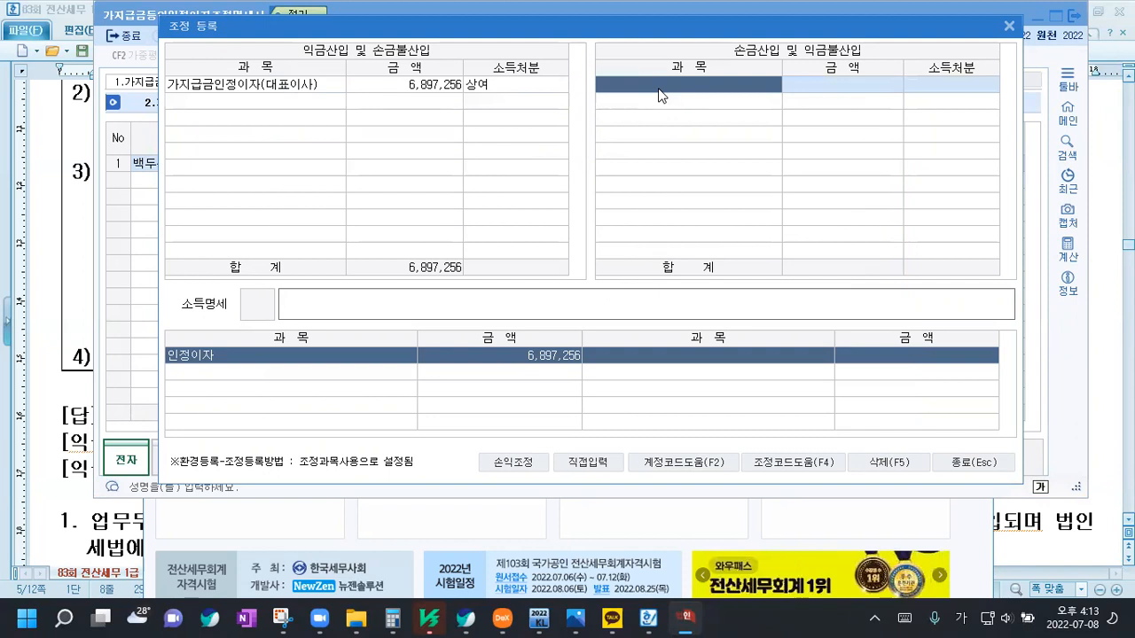
{"action": "type", "text": "미쉬"}
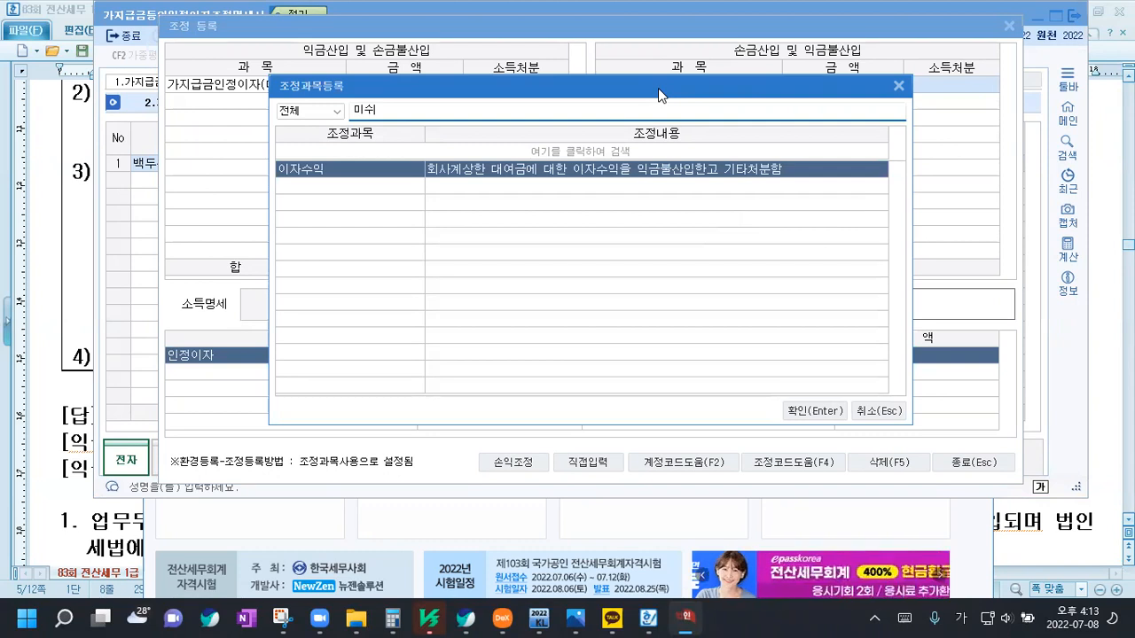
{"action": "key", "text": "Return"}
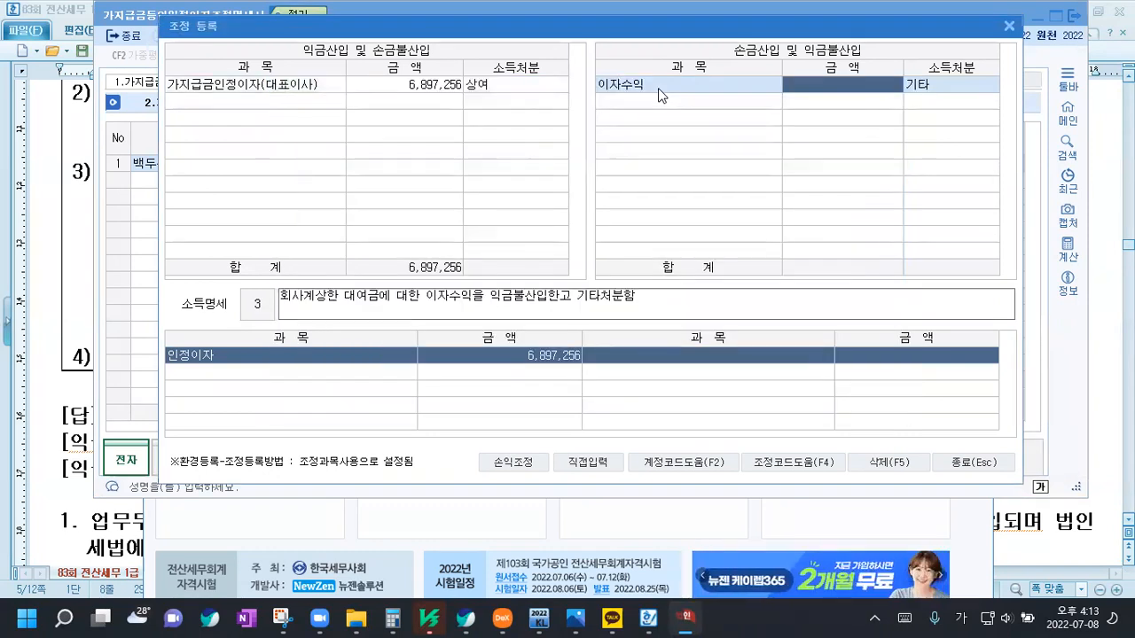
Register 미수이자 by direct entry for 3,000,000 with 유보발생 disposition under 손금산입 및 익금불산입
{"action": "left_click", "coordinate": [658, 88]}
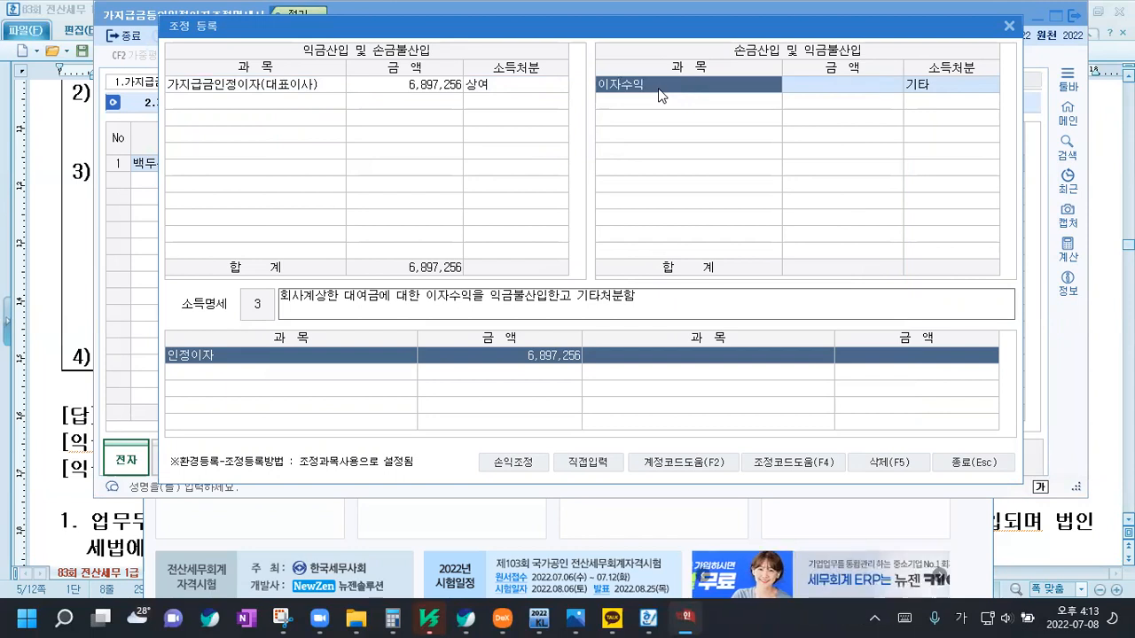
{"action": "left_click", "coordinate": [589, 463]}
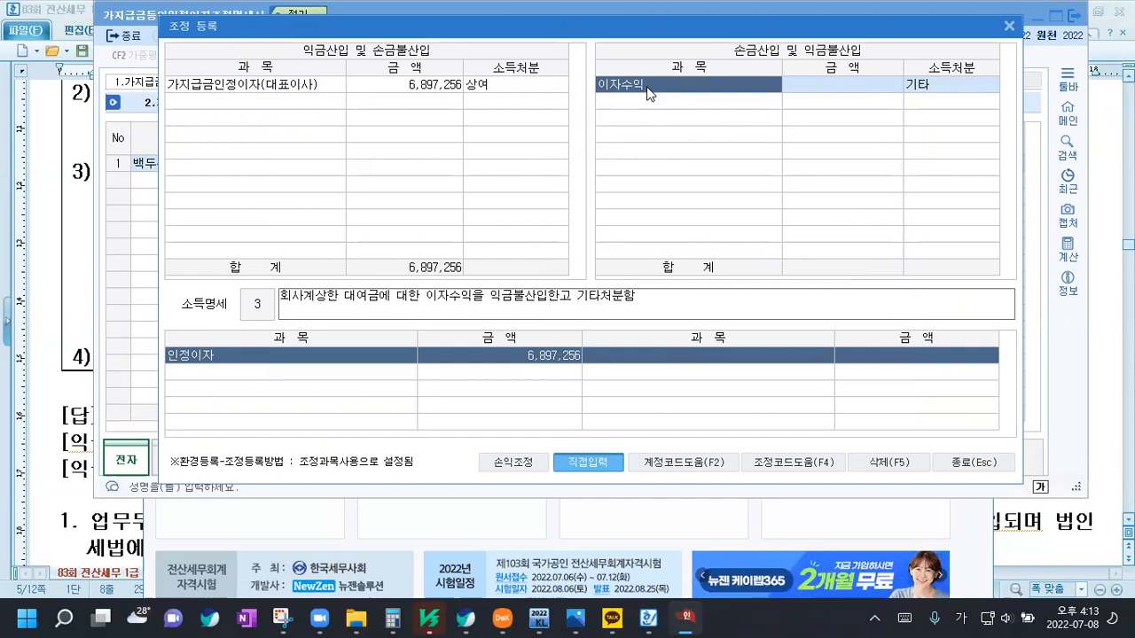
{"action": "type", "text": "미수이자"}
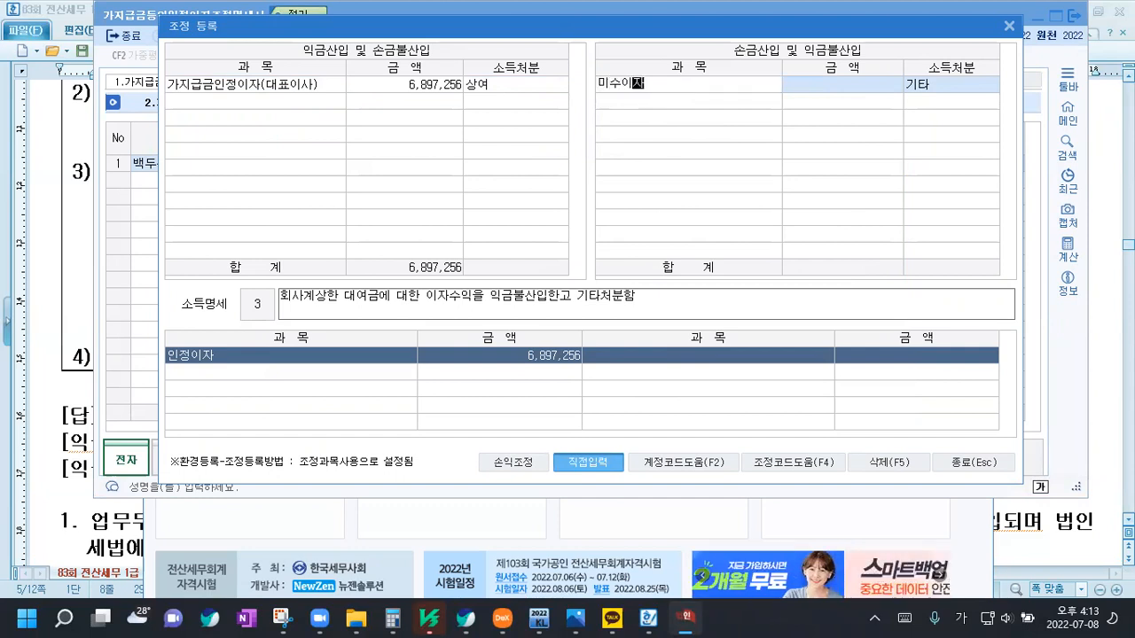
{"action": "key", "text": "Return"}
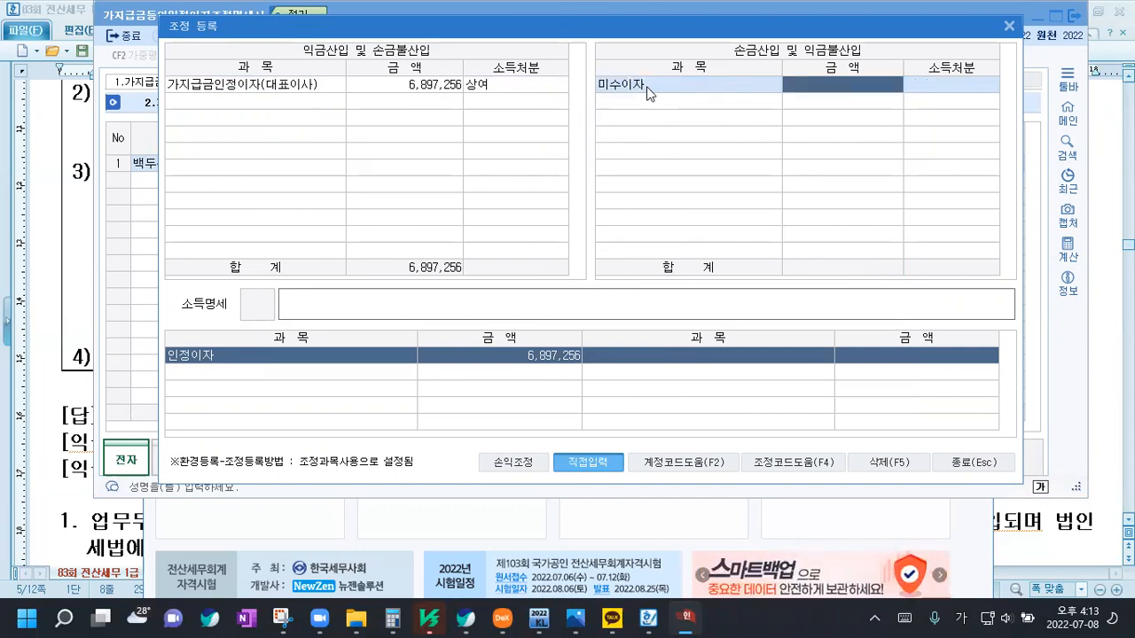
{"action": "type", "text": "3000000"}
{"action": "key", "text": "Return"}
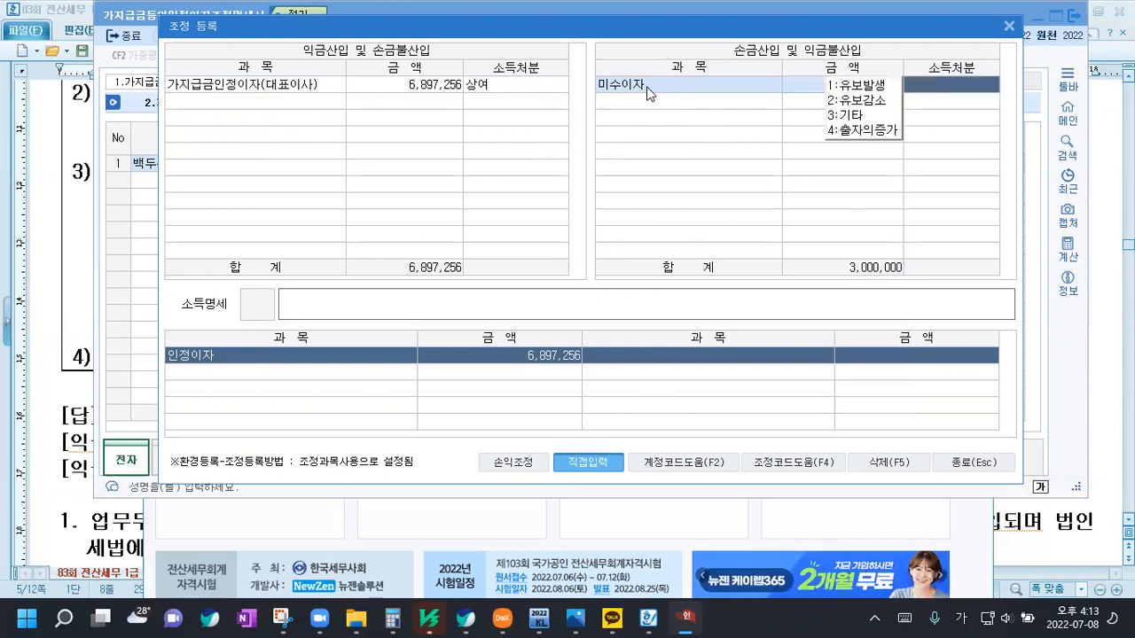
{"action": "key", "text": "1"}
{"action": "key", "text": "Return"}
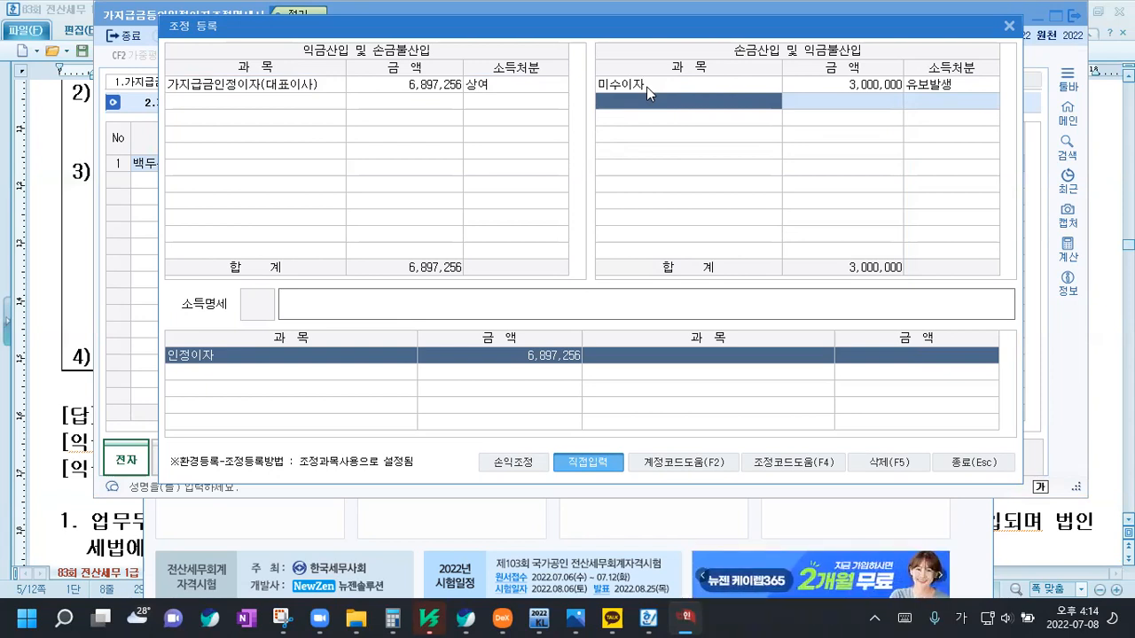
Close the adjustment registration and the statement, and switch to the exam document in Hangul to view the answer
{"action": "left_click", "coordinate": [991, 466]}
{"action": "left_click", "coordinate": [1074, 16]}
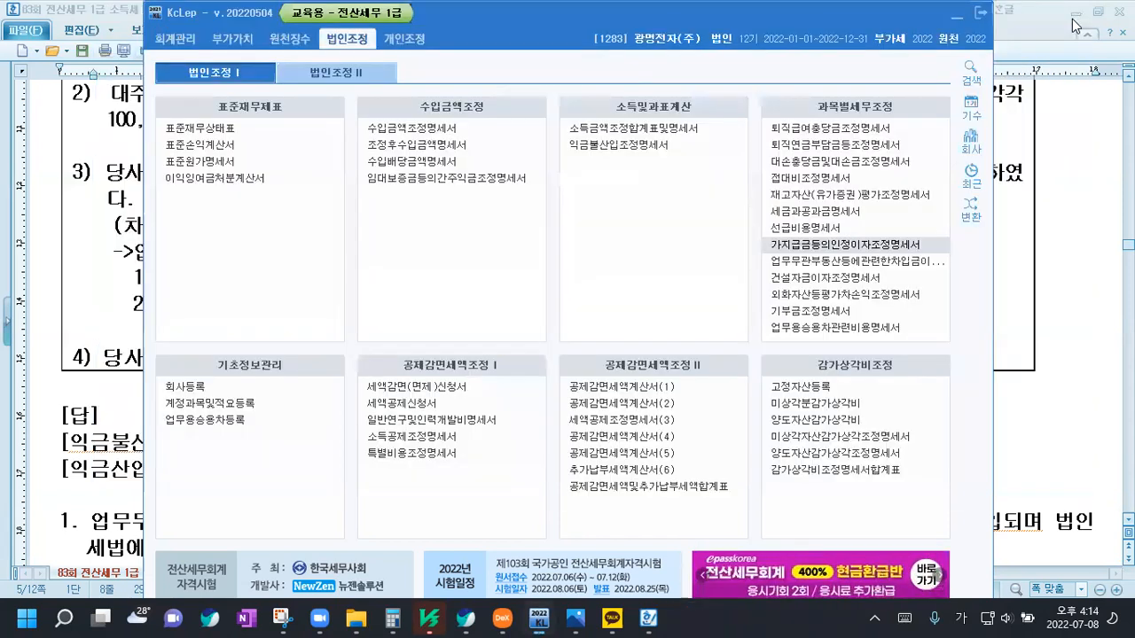
{"action": "left_click", "coordinate": [1097, 247]}
{"action": "scroll", "coordinate": [1097, 246], "scroll_direction": "down", "scroll_amount": 8}
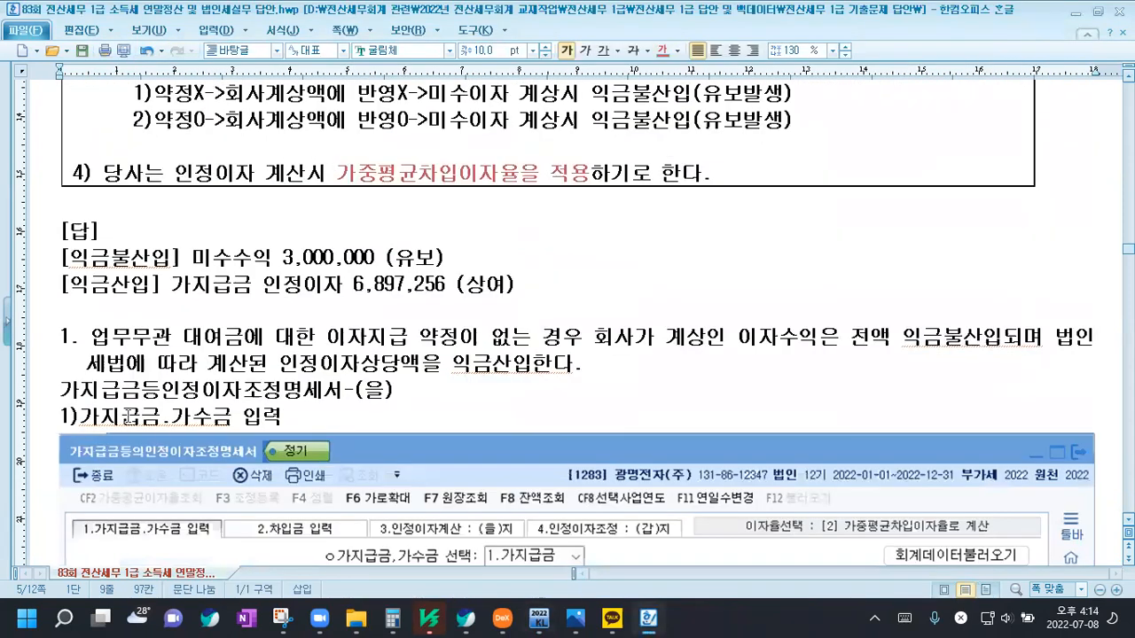
Look through the worked answer screens for the 가지급금등의인정이자조정명세서, continuing on to question [2]
{"action": "scroll", "coordinate": [129, 414], "scroll_direction": "down", "scroll_amount": 7}
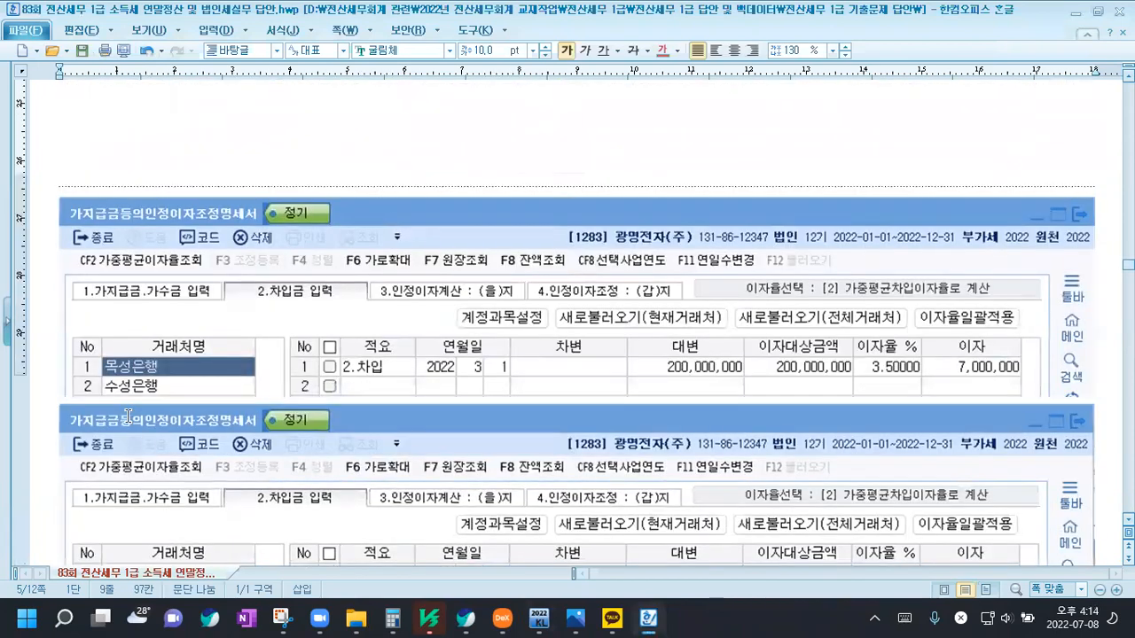
{"action": "scroll", "coordinate": [128, 414], "scroll_direction": "down", "scroll_amount": 3}
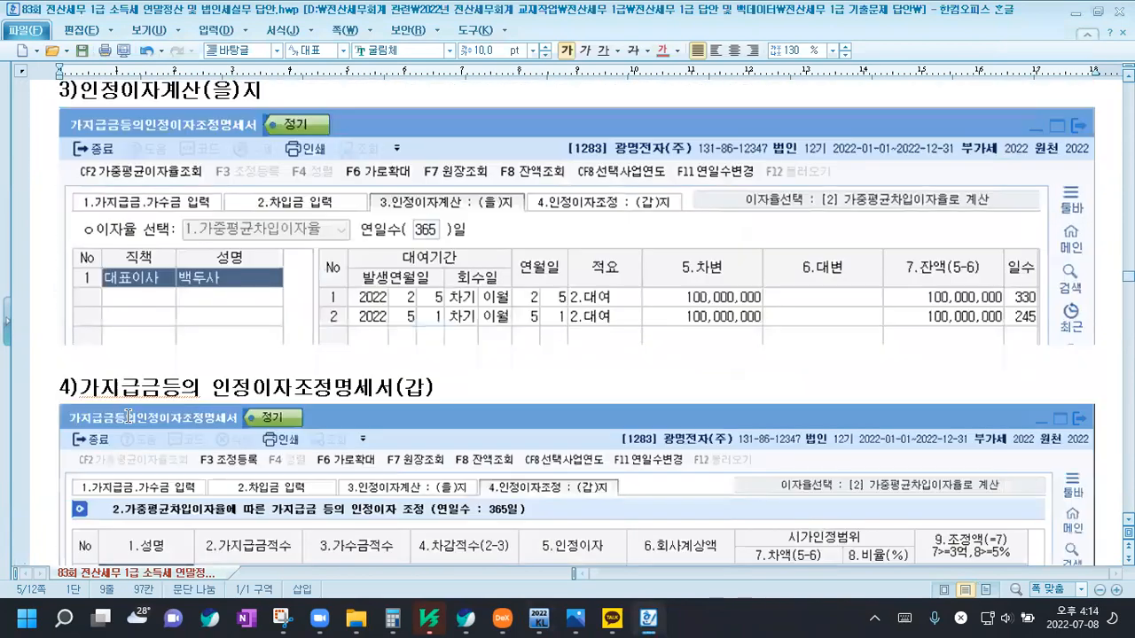
{"action": "scroll", "coordinate": [128, 414], "scroll_direction": "down", "scroll_amount": 20}
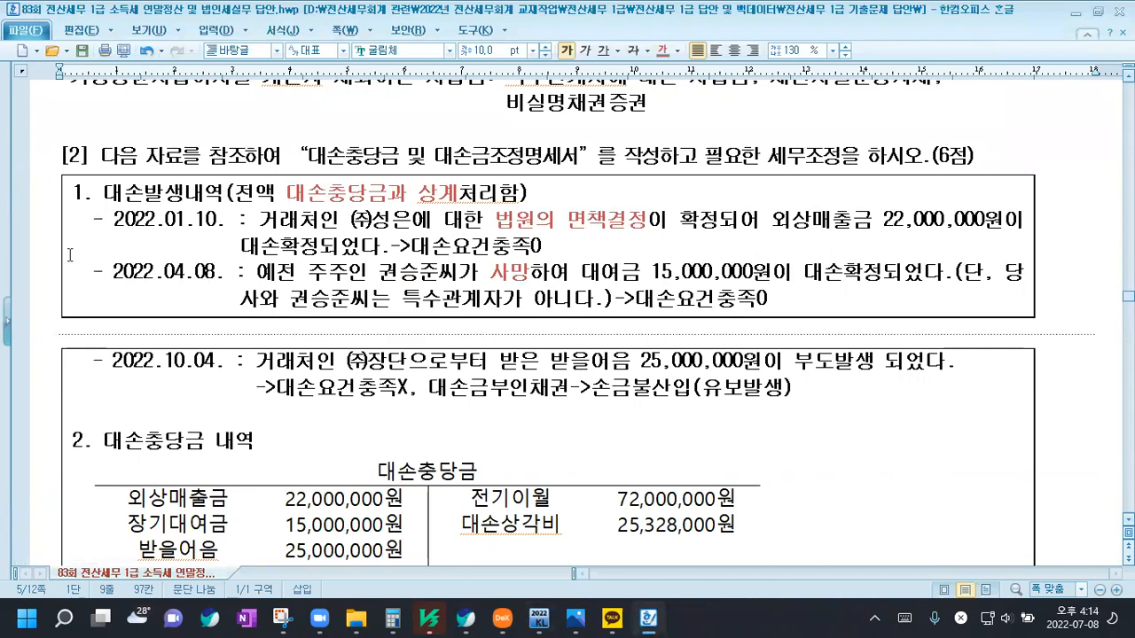
Read the 대손발생내역 in question [2], checking the allowance offset, the court discharge case and the debtor death case
{"action": "left_click", "coordinate": [165, 156]}
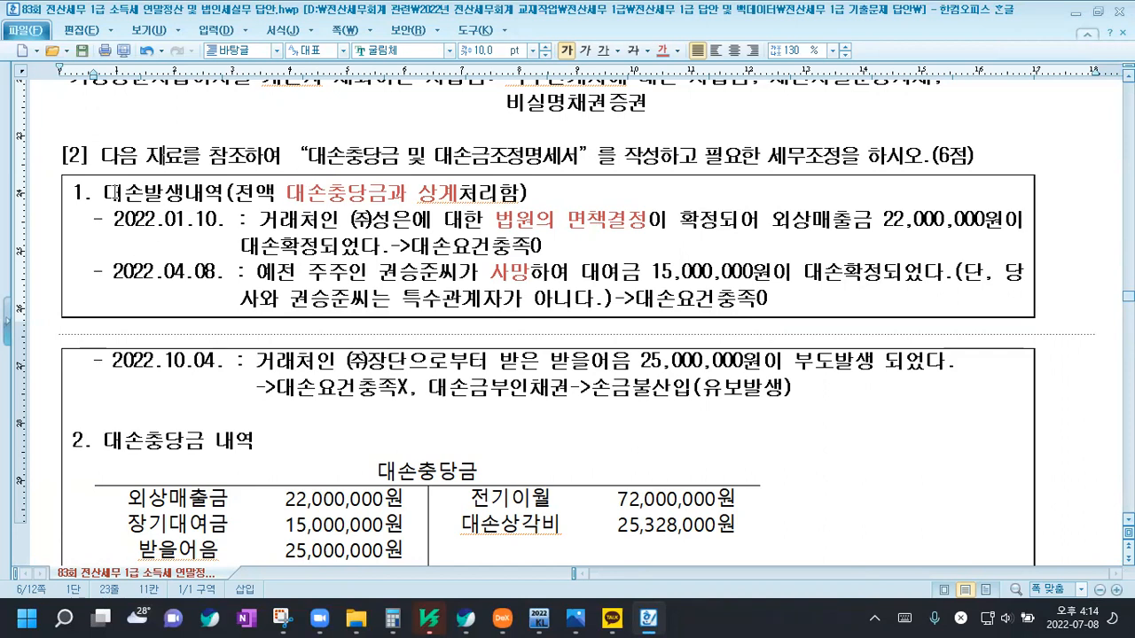
{"action": "left_click_drag", "start_coordinate": [287, 193], "coordinate": [408, 197]}
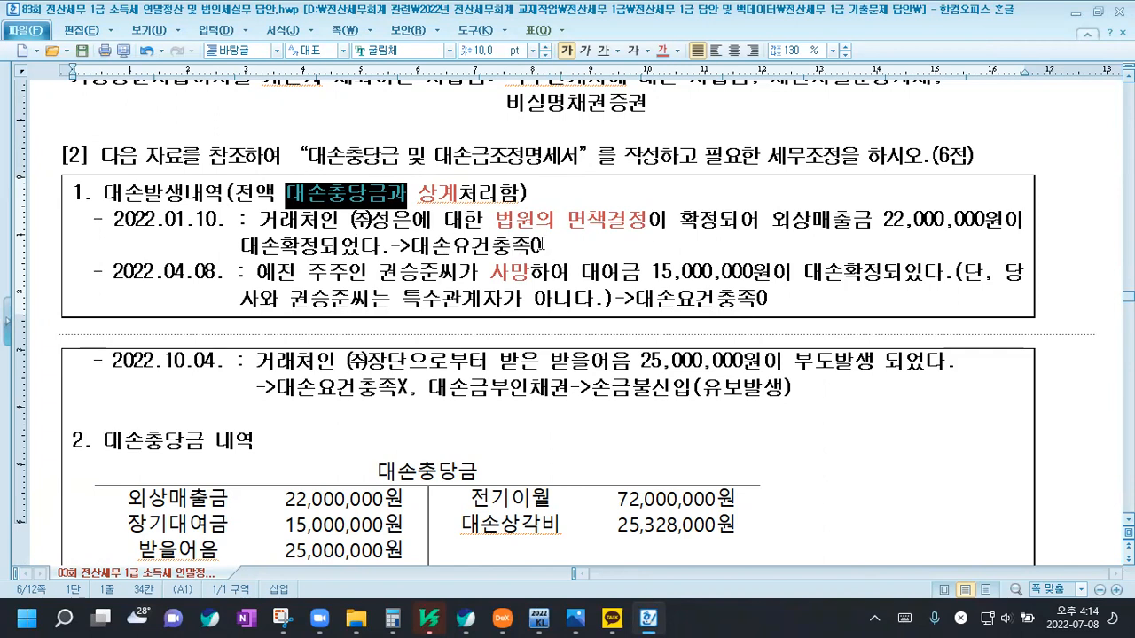
{"action": "left_click_drag", "start_coordinate": [495, 222], "coordinate": [647, 223]}
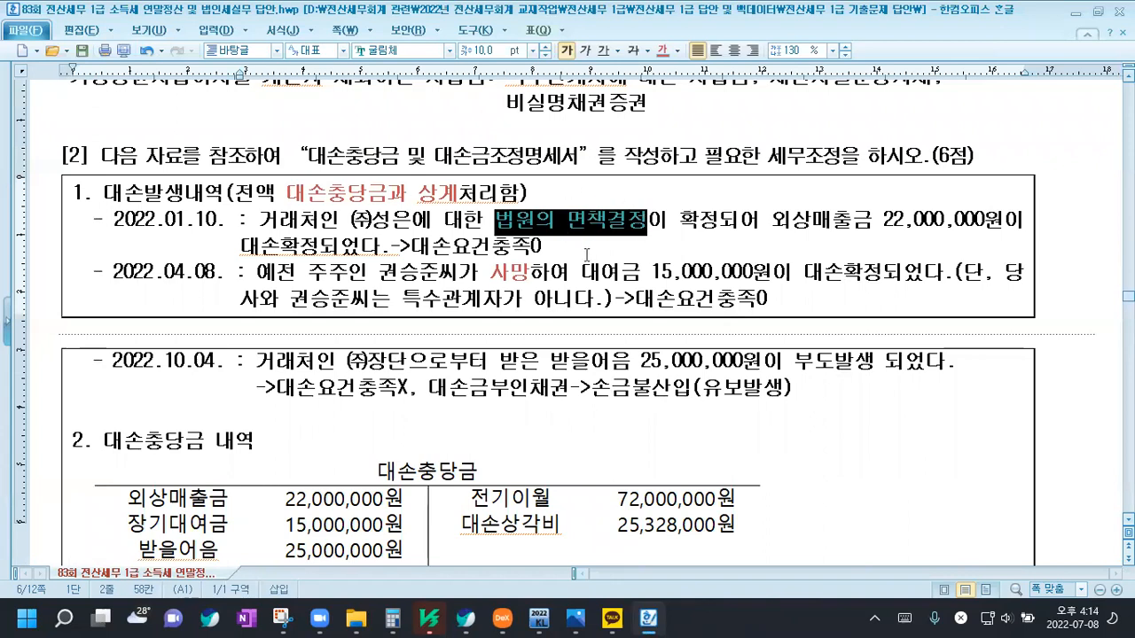
{"action": "left_click", "coordinate": [556, 246]}
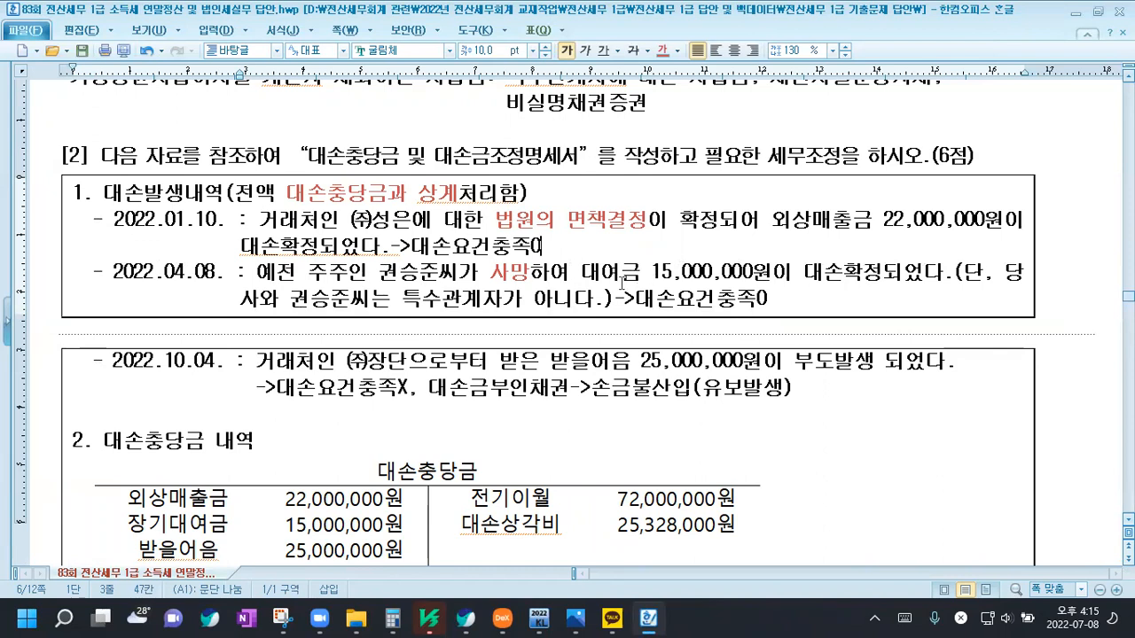
{"action": "left_click", "coordinate": [781, 302]}
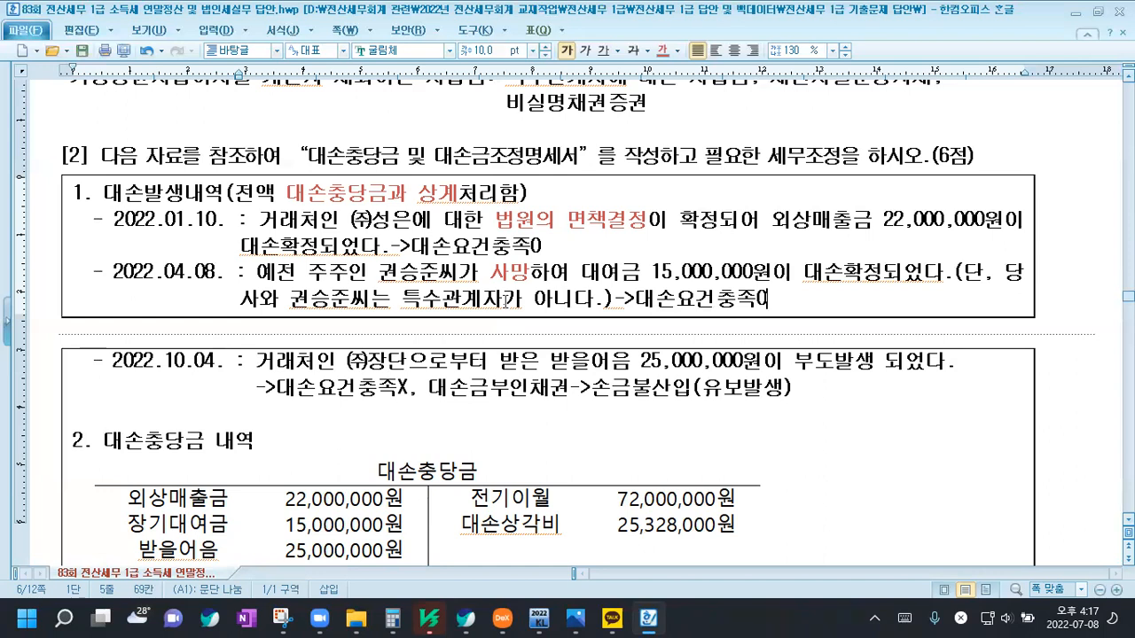
Examine the 대손충당금 내역 table, the 기말채권잔액 of 외상매출금 and 받을어음, and the 기타자료 of question [2]
{"action": "scroll", "coordinate": [525, 351], "scroll_direction": "down", "scroll_amount": 4}
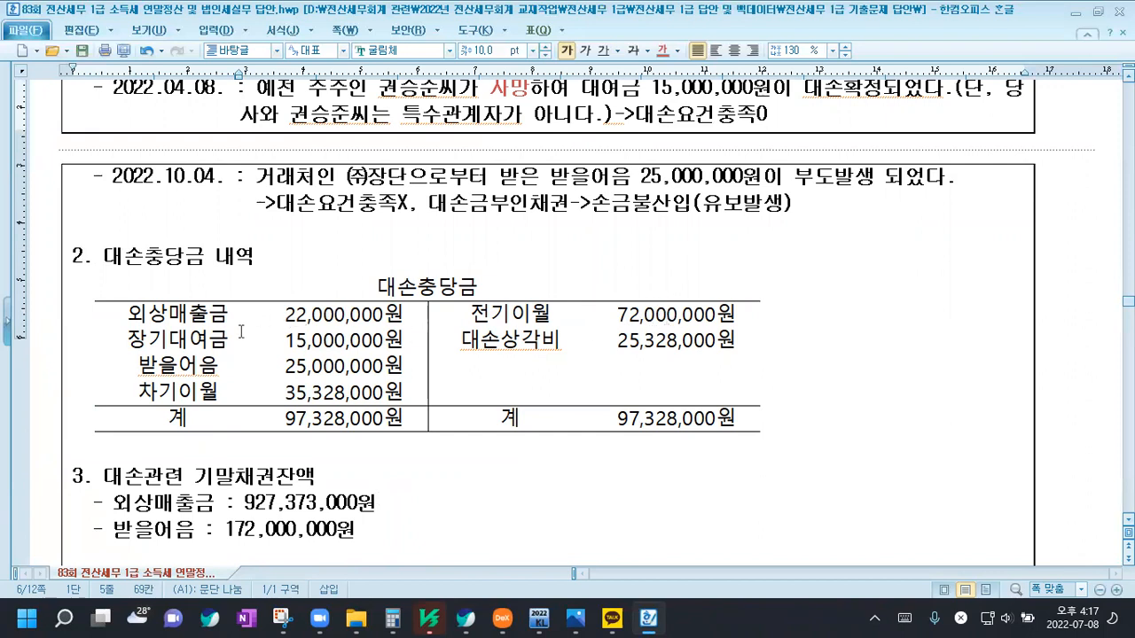
{"action": "scroll", "coordinate": [228, 318], "scroll_direction": "up", "scroll_amount": 2}
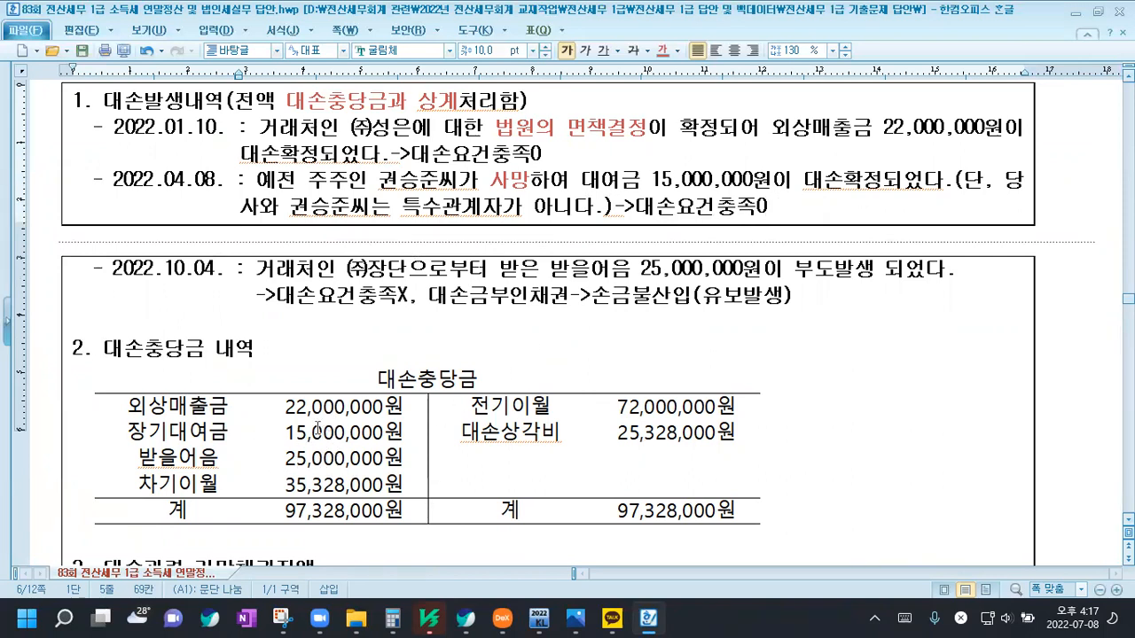
{"action": "scroll", "coordinate": [311, 443], "scroll_direction": "down", "scroll_amount": 2}
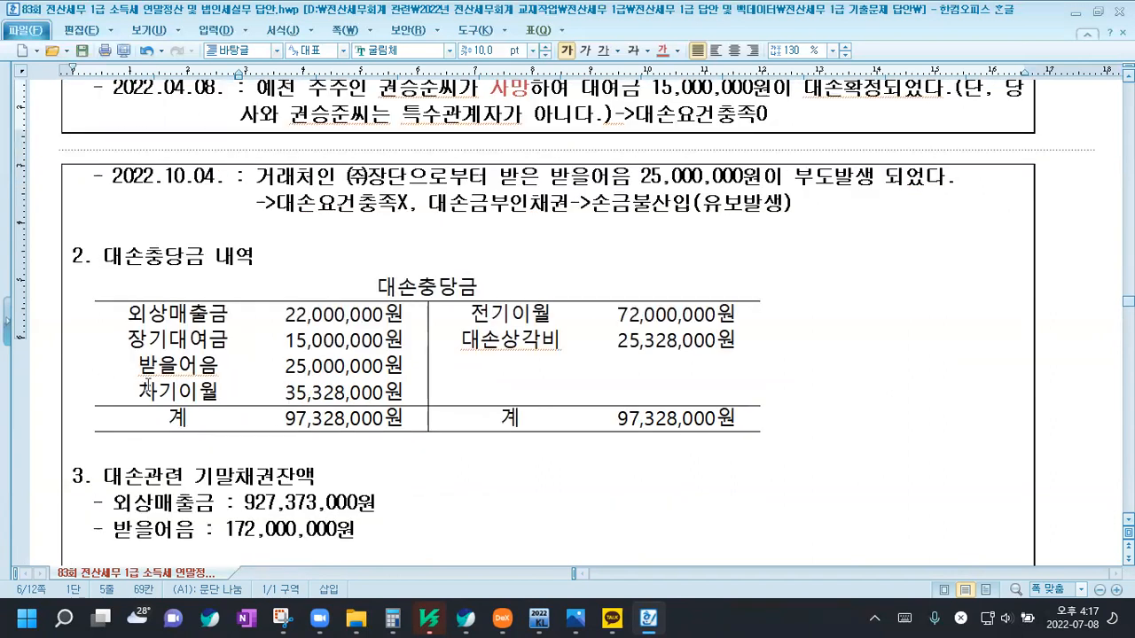
{"action": "left_click_drag", "start_coordinate": [133, 393], "coordinate": [379, 391]}
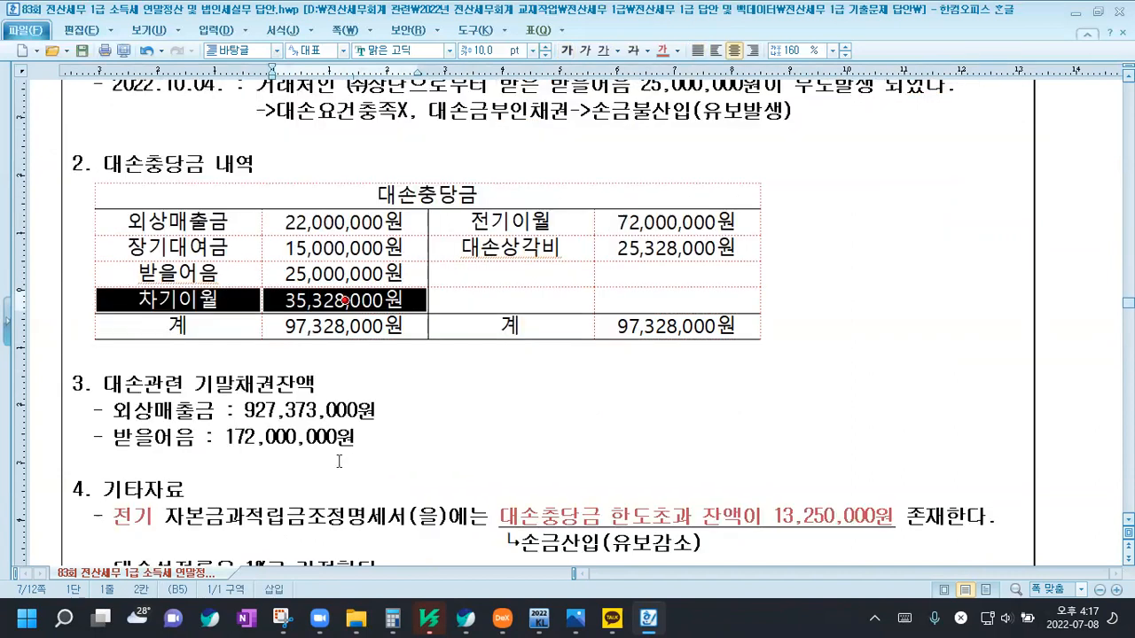
{"action": "scroll", "coordinate": [339, 461], "scroll_direction": "down", "scroll_amount": 4}
{"action": "left_click_drag", "start_coordinate": [75, 289], "coordinate": [415, 351]}
{"action": "left_click", "coordinate": [415, 350]}
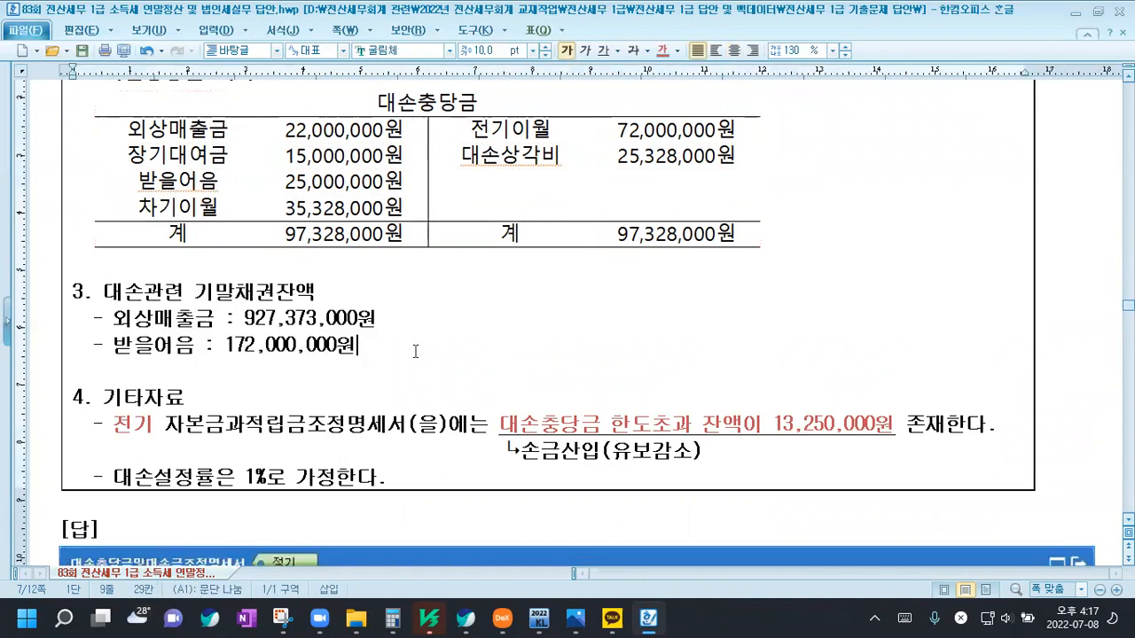
{"action": "scroll", "coordinate": [415, 351], "scroll_direction": "down", "scroll_amount": 4}
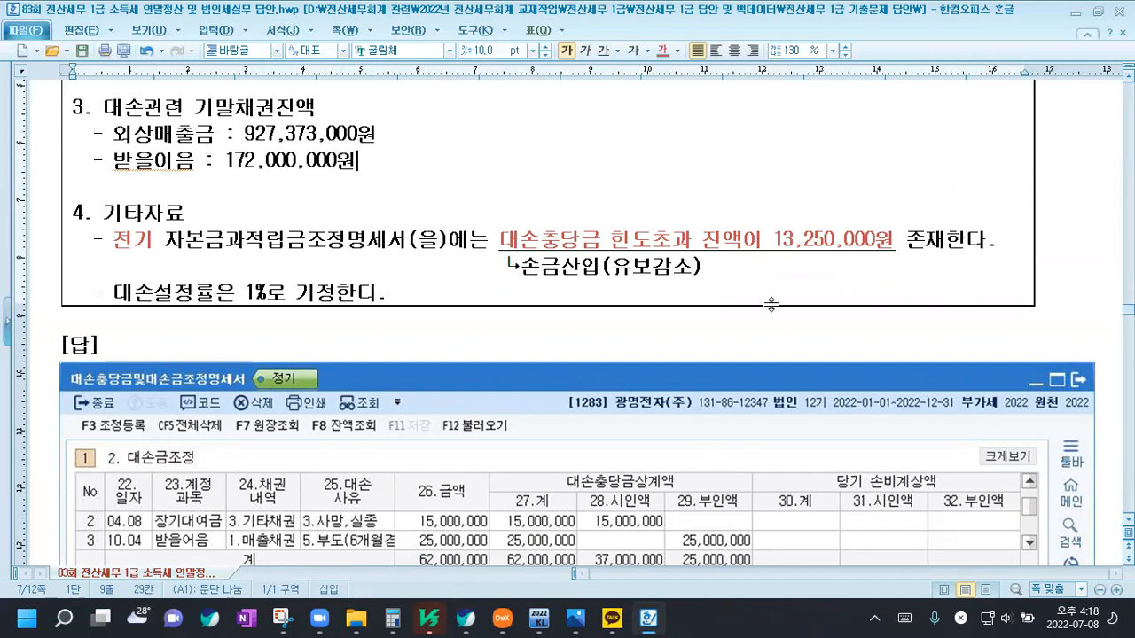
Switch to KcLep, open 대손충당금및대손금조정명세서, and start the first 대손금조정 row with 01.10, 외상매출금 and 1.매출채권
{"action": "left_click", "coordinate": [546, 618]}
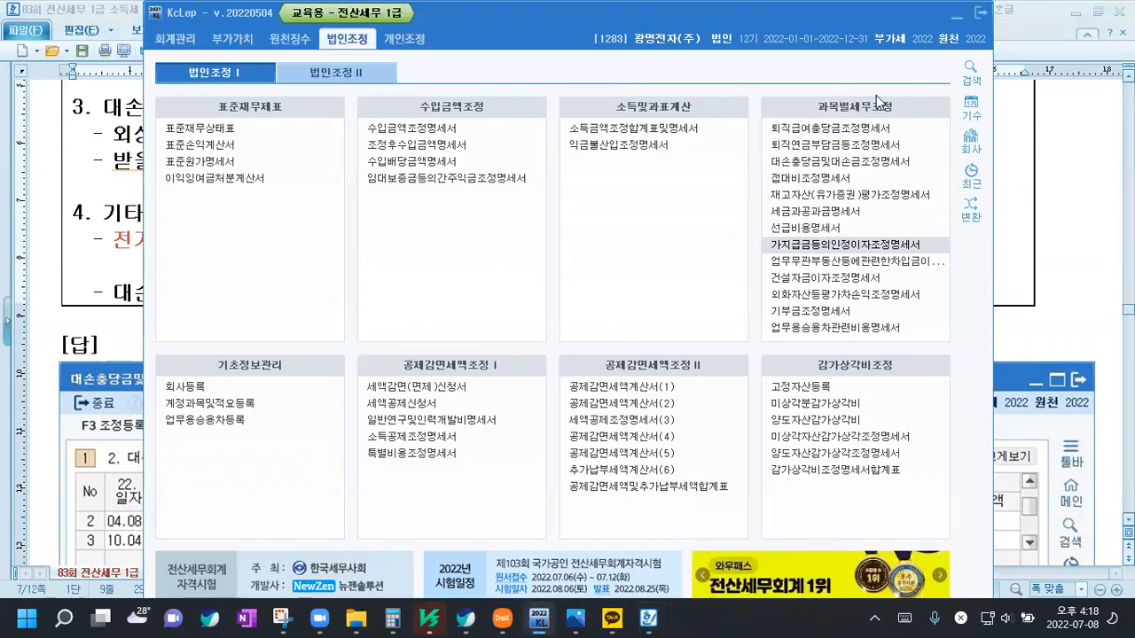
{"action": "left_click", "coordinate": [850, 165]}
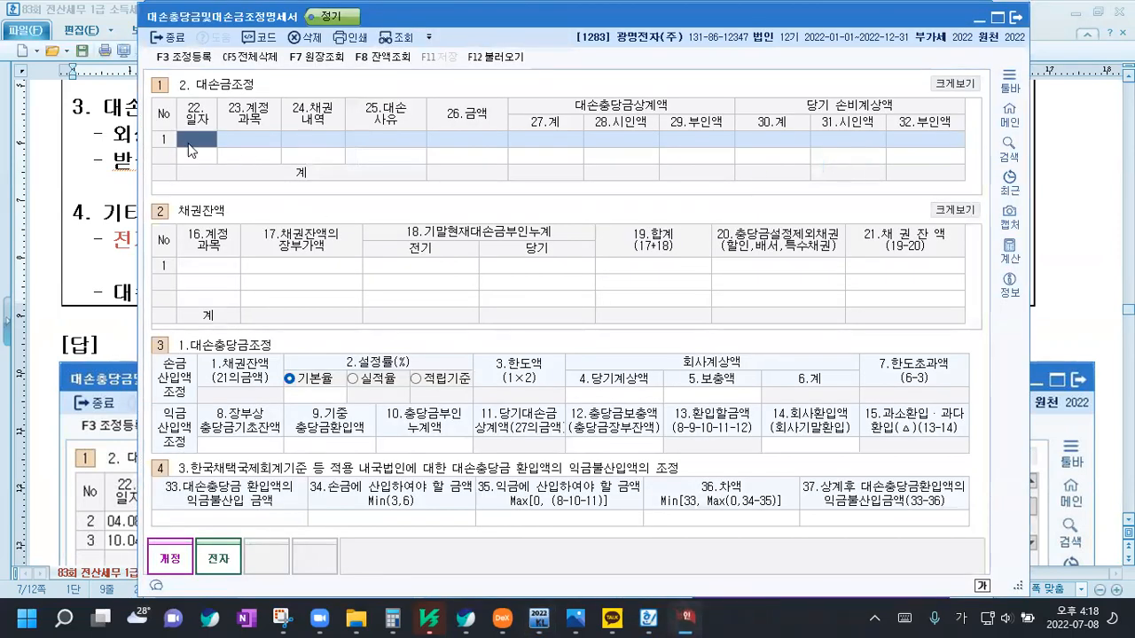
{"action": "type", "text": "0110"}
{"action": "key", "text": "Return"}
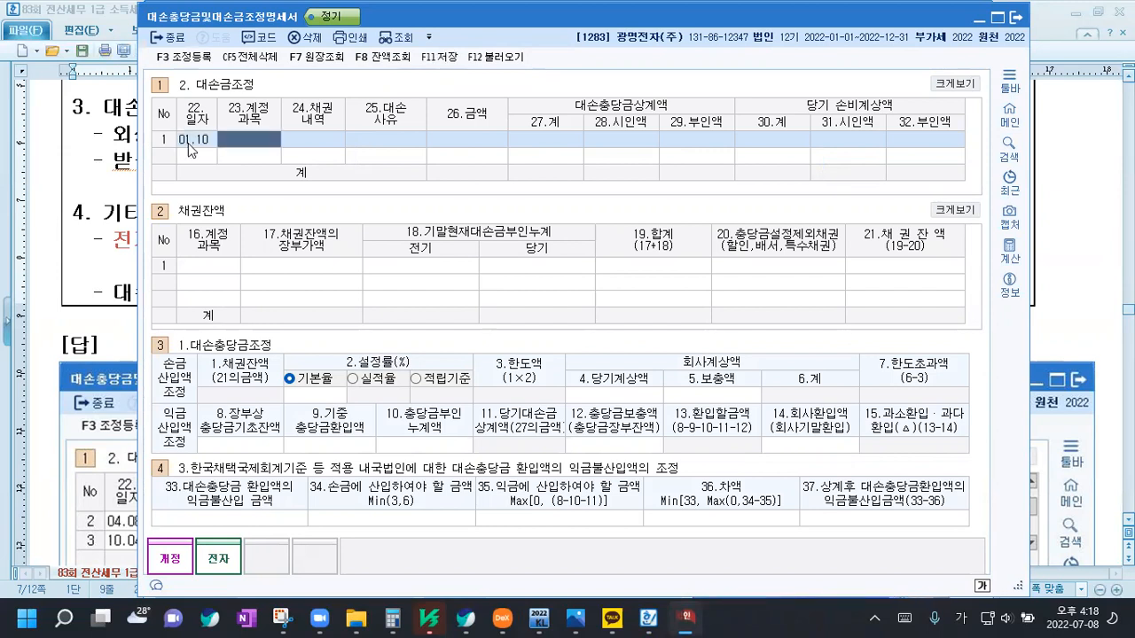
{"action": "type", "text": "108"}
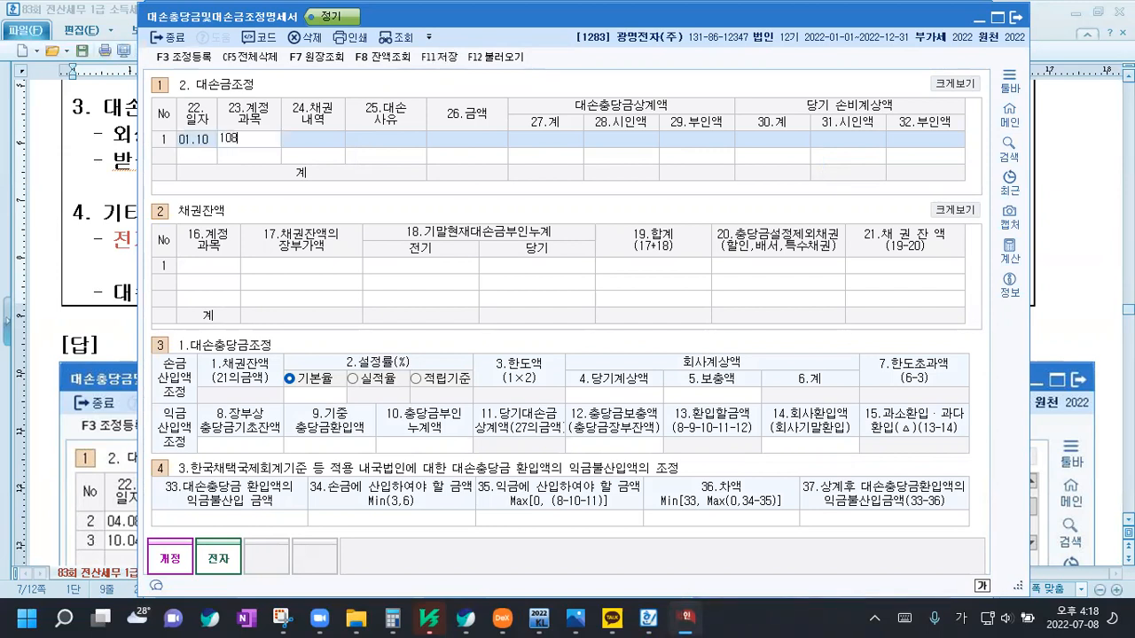
{"action": "key", "text": "Return"}
{"action": "type", "text": "1"}
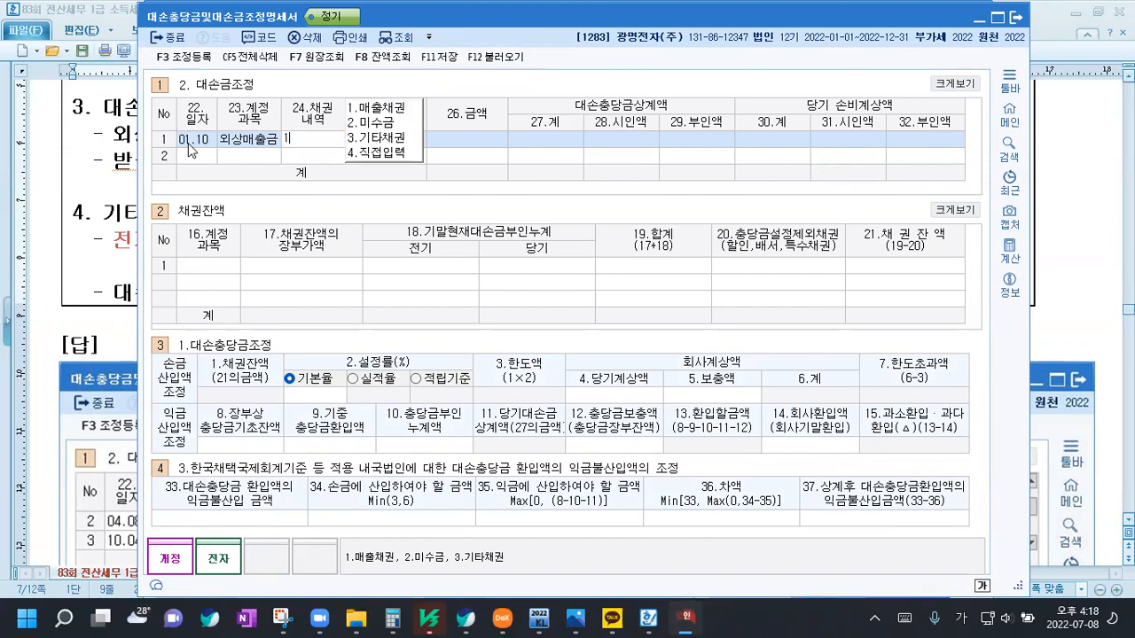
{"action": "key", "text": "Return"}
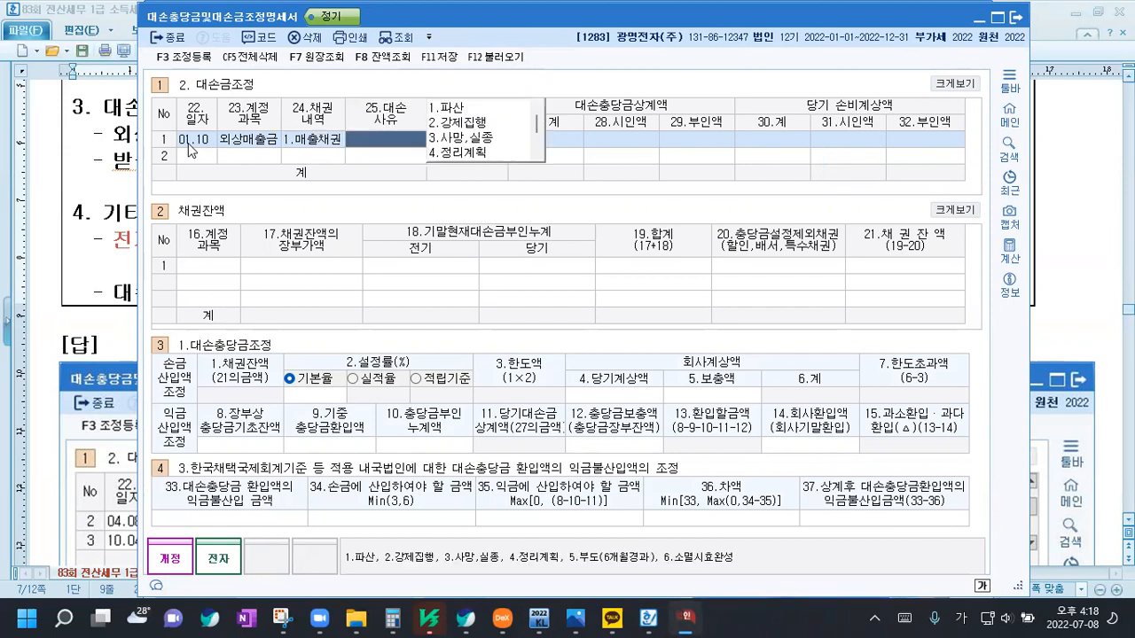
Complete the 01.10 row with reason 1.파산, amount 22,000,000 and 대손충당금상계액 시인액 22,000,000
{"action": "left_click", "coordinate": [452, 110]}
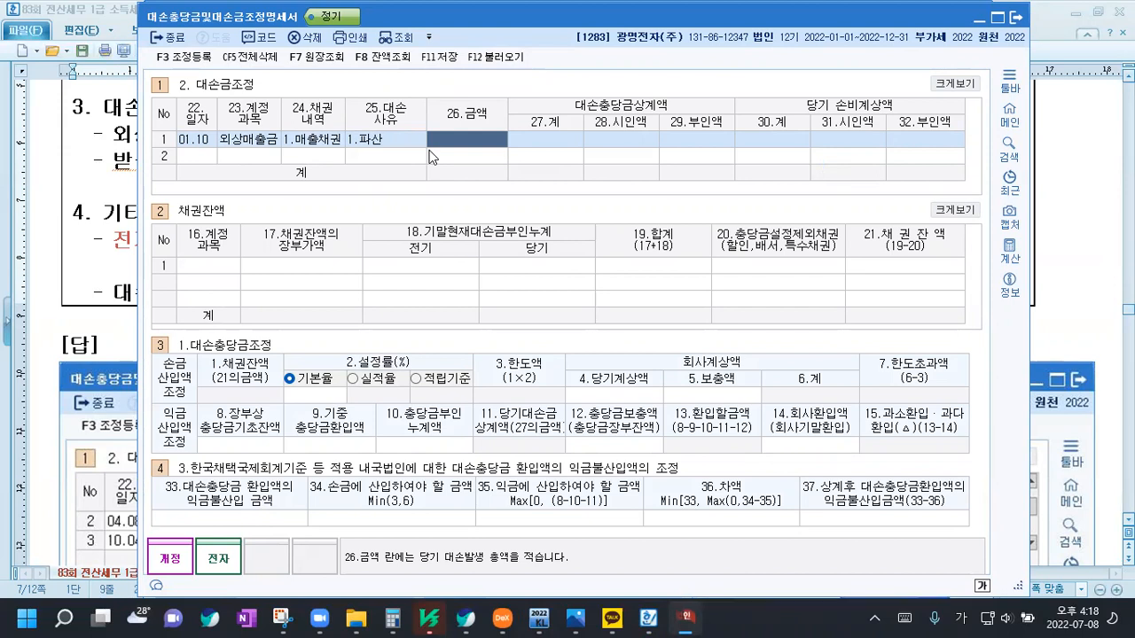
{"action": "type", "text": "22,000,000"}
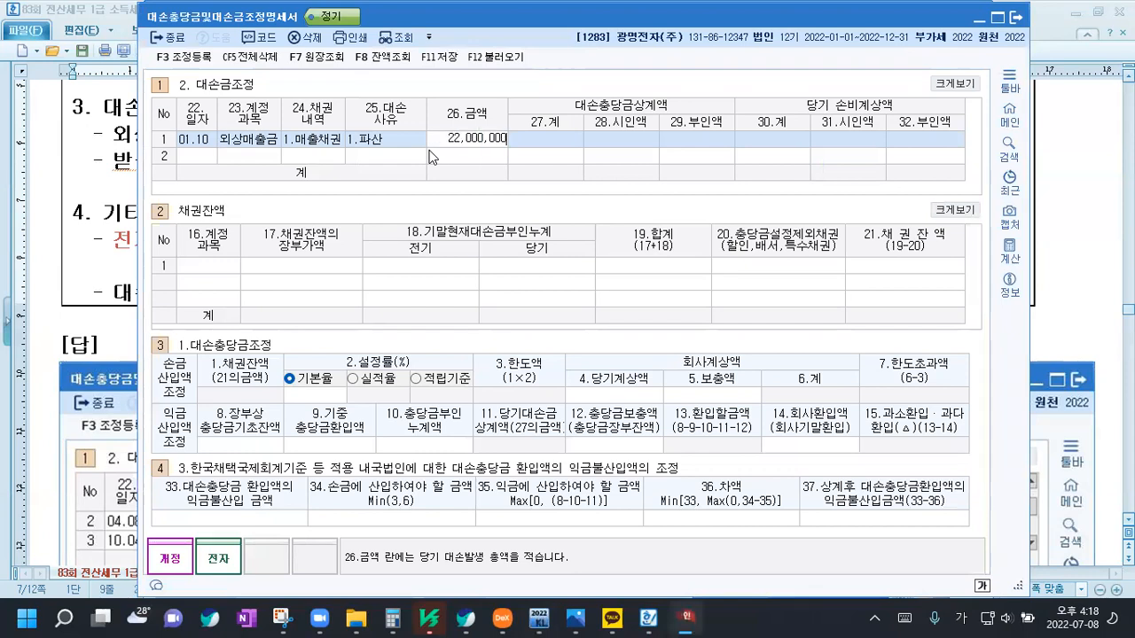
{"action": "key", "text": "Return"}
{"action": "type", "text": "22000000"}
{"action": "key", "text": "Return"}
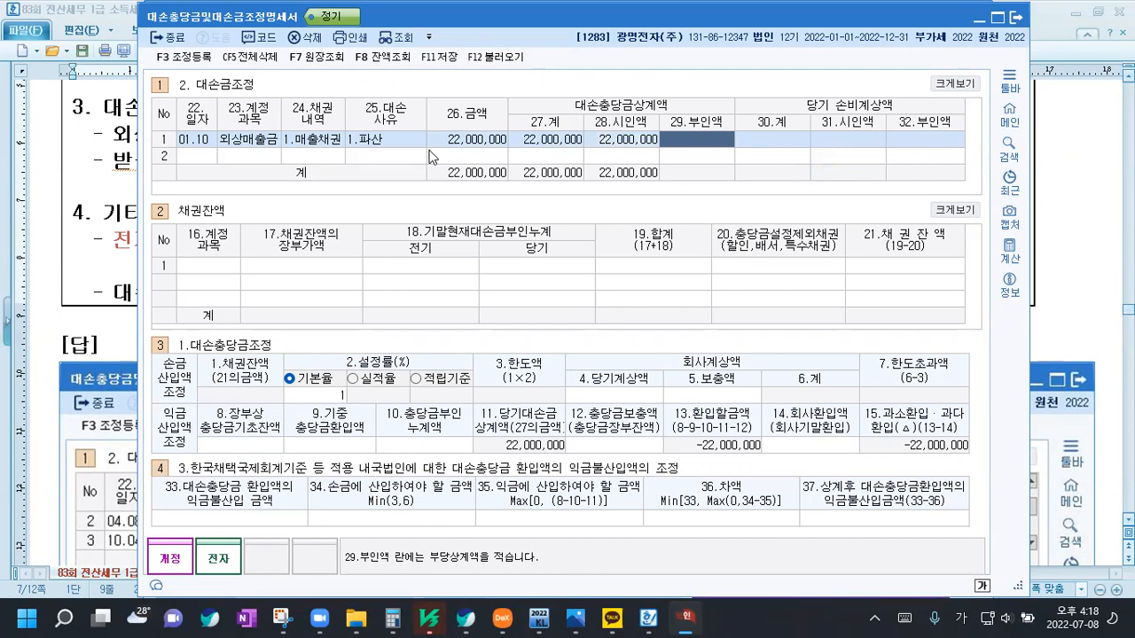
Start the second 대손금조정 row with date 04.08, account 장기대여금 and 채권내역 3.기타채권
{"action": "left_click", "coordinate": [196, 156]}
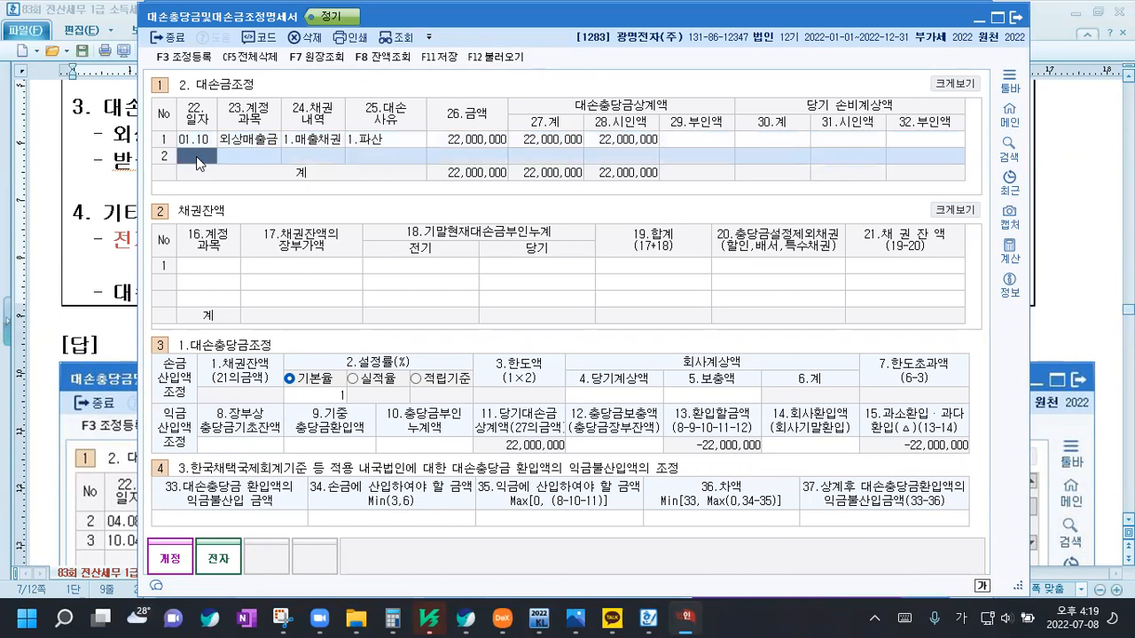
{"action": "type", "text": "0408"}
{"action": "key", "text": "Return"}
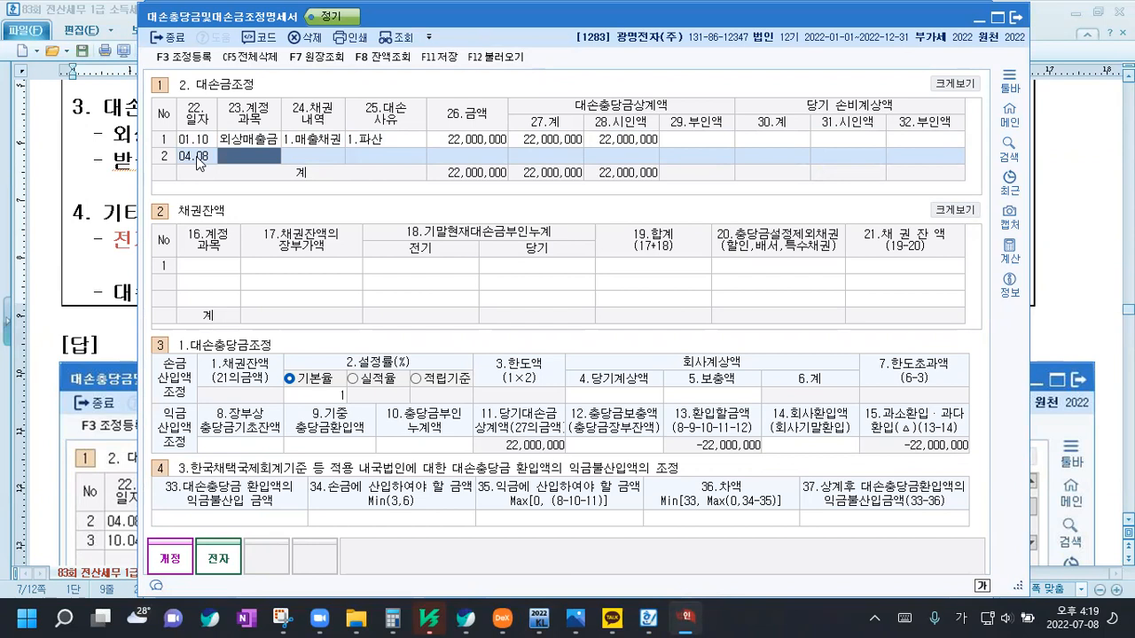
{"action": "key", "text": "F2"}
{"action": "type", "text": "장기"}
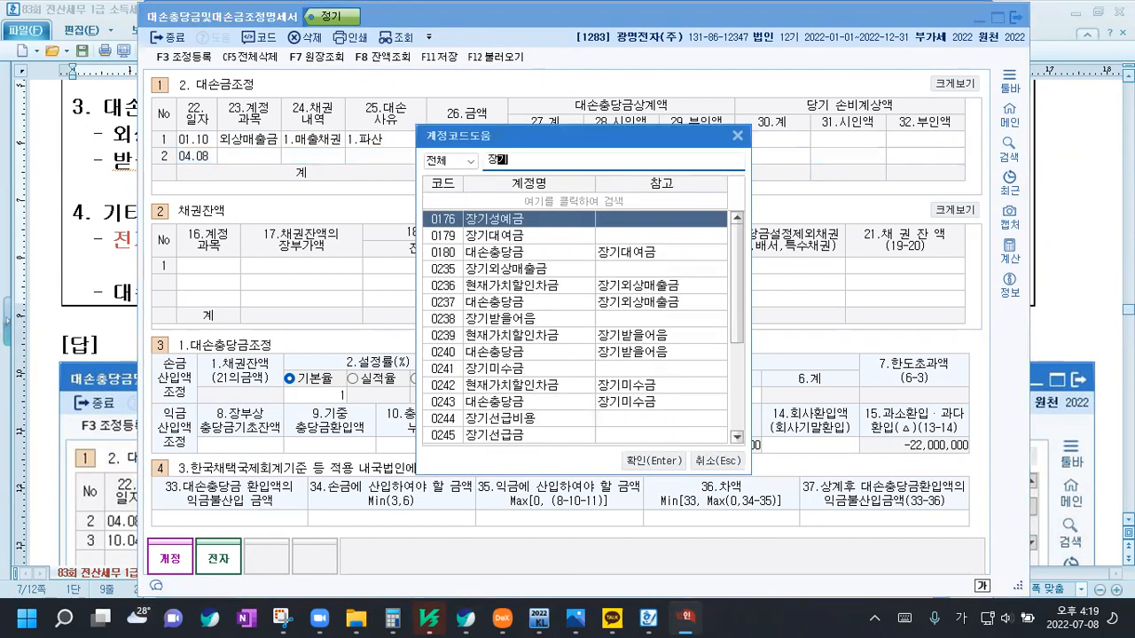
{"action": "key", "text": "Down"}
{"action": "key", "text": "Return"}
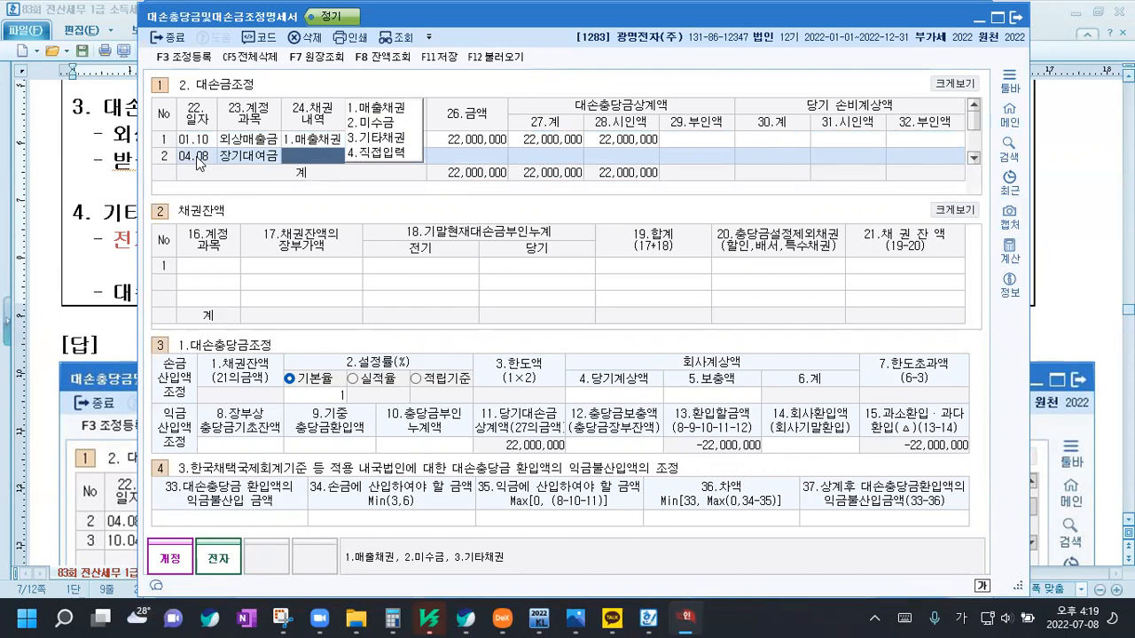
{"action": "type", "text": "3"}
{"action": "key", "text": "Return"}
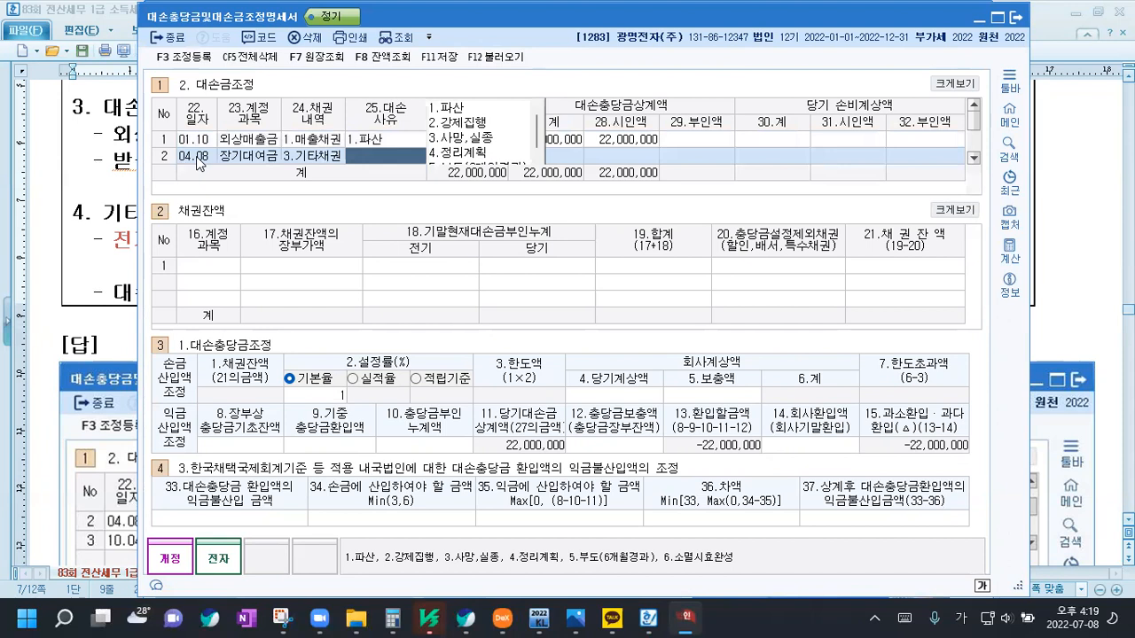
Complete the 04.08 row with reason 3.사망,실종, amount 15,000,000 and 대손충당금상계액 시인액 15,000,000
{"action": "type", "text": "3"}
{"action": "key", "text": "Return"}
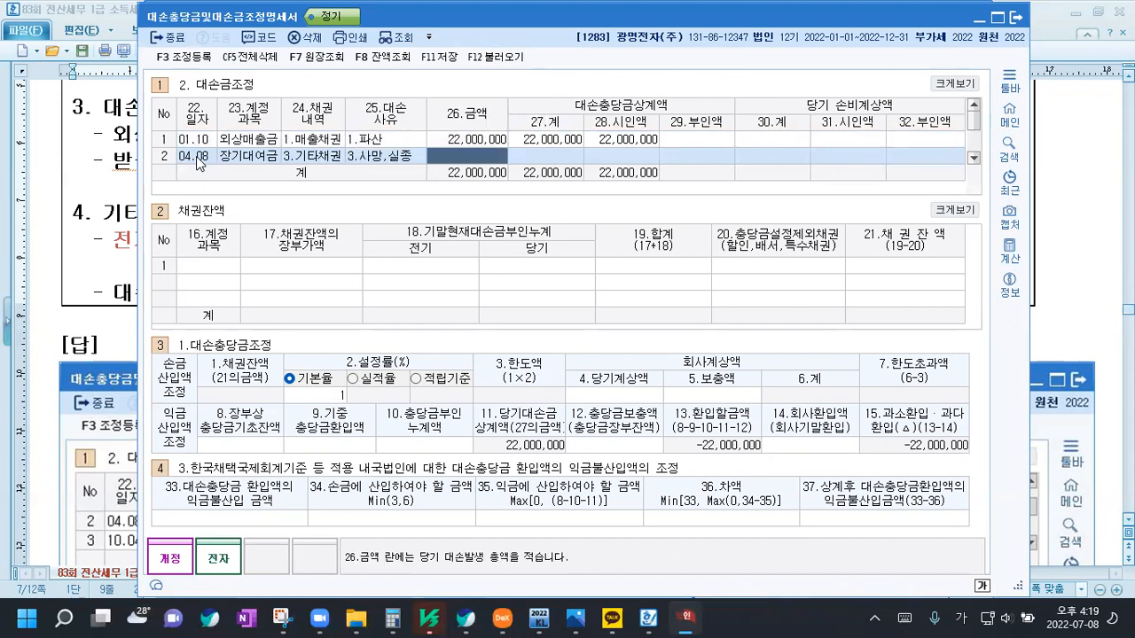
{"action": "type", "text": "15000000"}
{"action": "key", "text": "Return"}
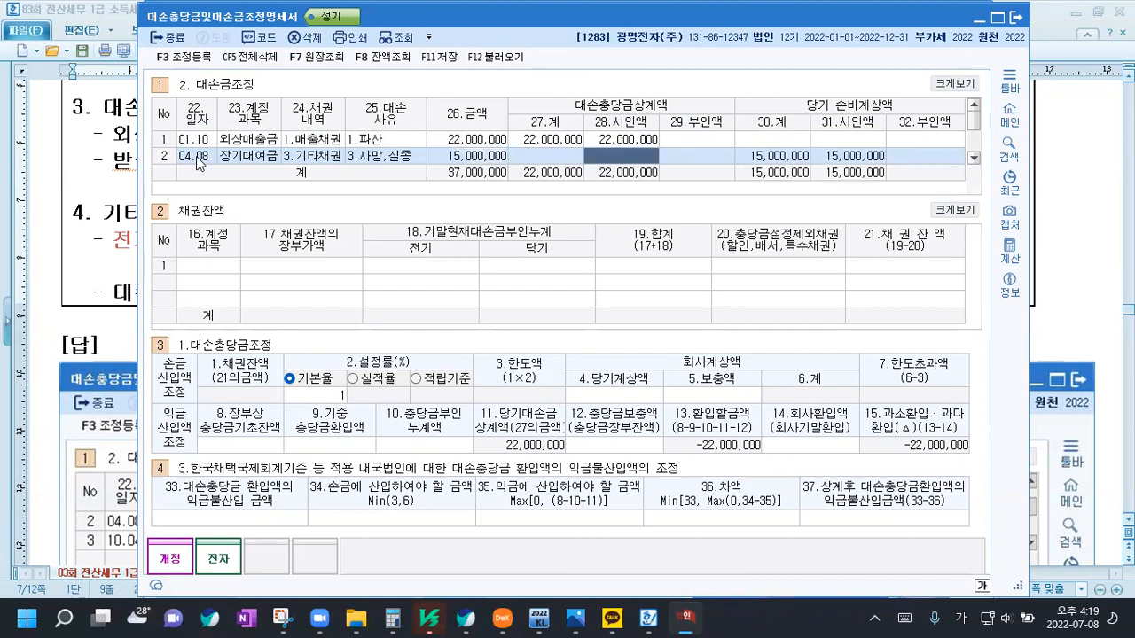
{"action": "type", "text": "15000000"}
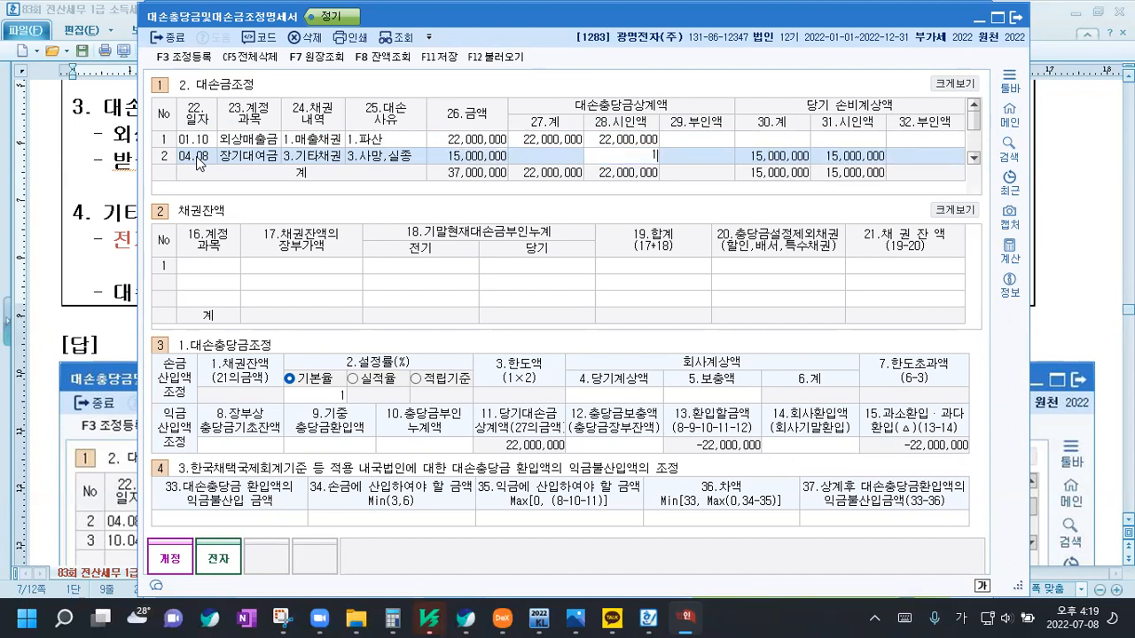
{"action": "key", "text": "Return"}
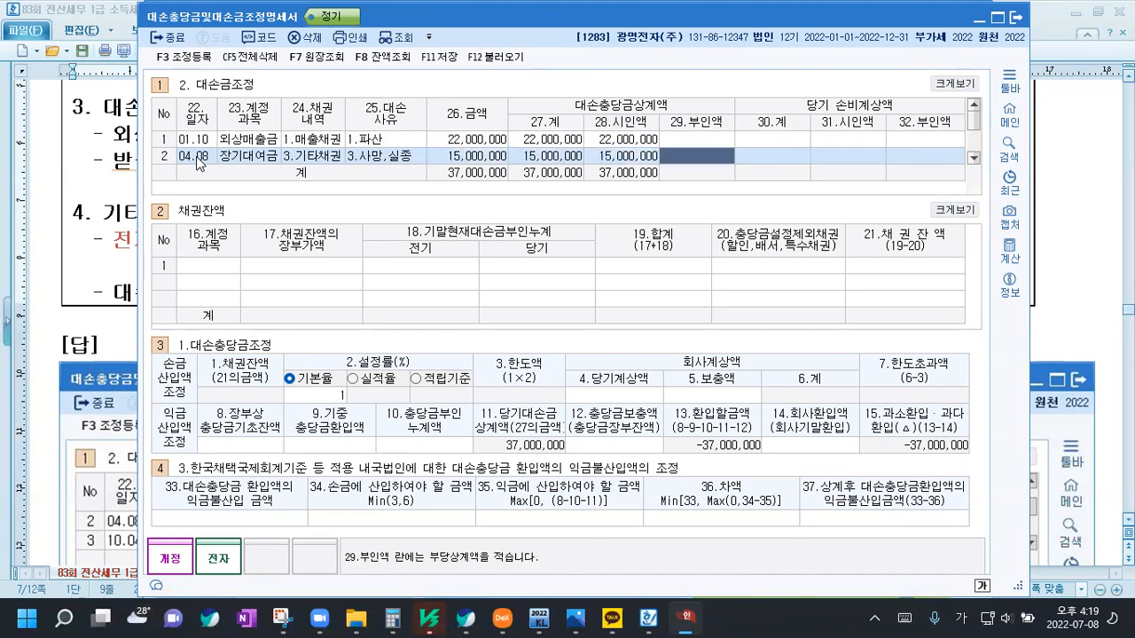
Start the third 대손금조정 row with date 10.04, account 받을어음 and 채권내역 1.매출채권
{"action": "left_click", "coordinate": [979, 159]}
{"action": "left_click", "coordinate": [209, 157]}
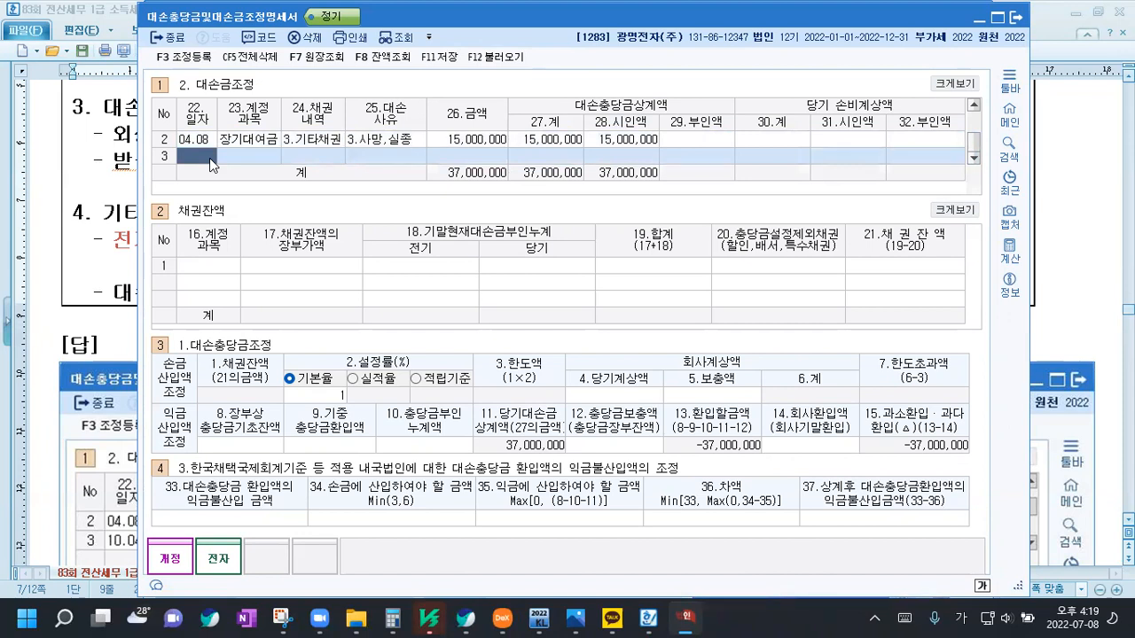
{"action": "type", "text": "1004"}
{"action": "key", "text": "Return"}
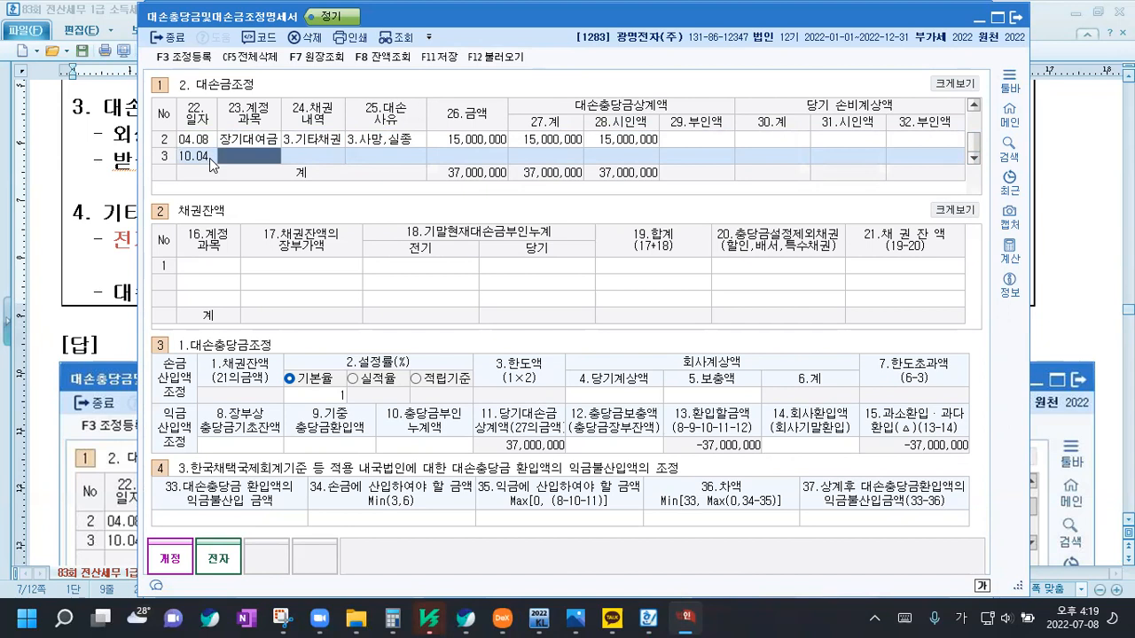
{"action": "type", "text": "110"}
{"action": "key", "text": "Return"}
{"action": "type", "text": "1"}
{"action": "key", "text": "Return"}
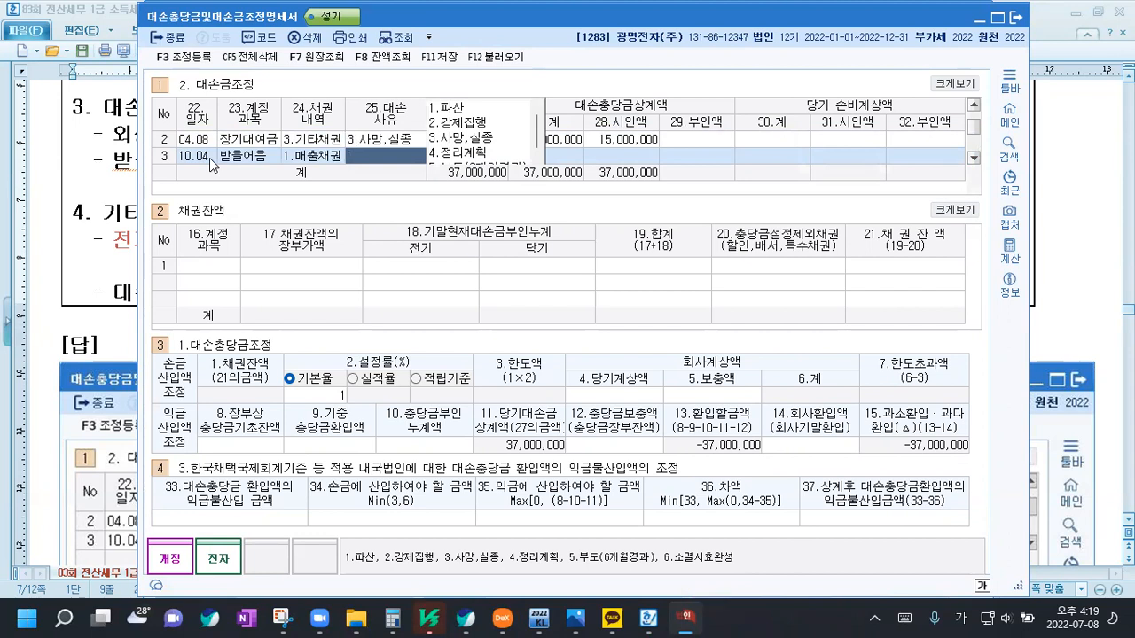
Complete the 10.04 row with reason 5.부도(6개월경과), amount 25,000,000 and 대손충당금상계액 부인액 25,000,000
{"action": "scroll", "coordinate": [482, 149], "scroll_direction": "down", "scroll_amount": 2}
{"action": "left_click", "coordinate": [480, 139]}
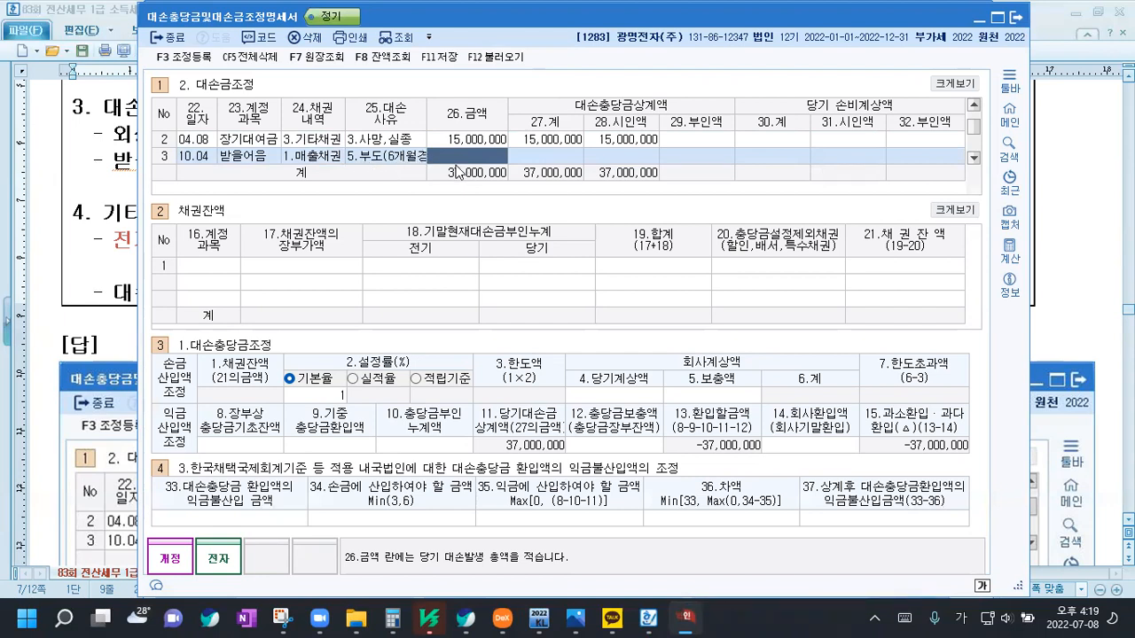
{"action": "type", "text": "25000000"}
{"action": "key", "text": "Return"}
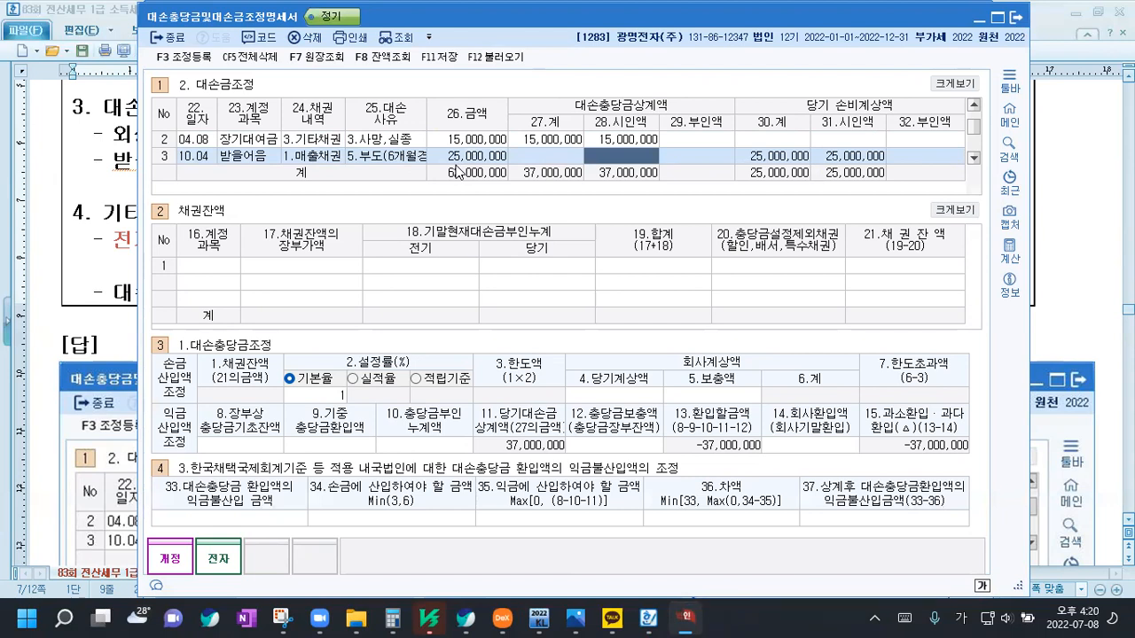
{"action": "key", "text": "Return"}
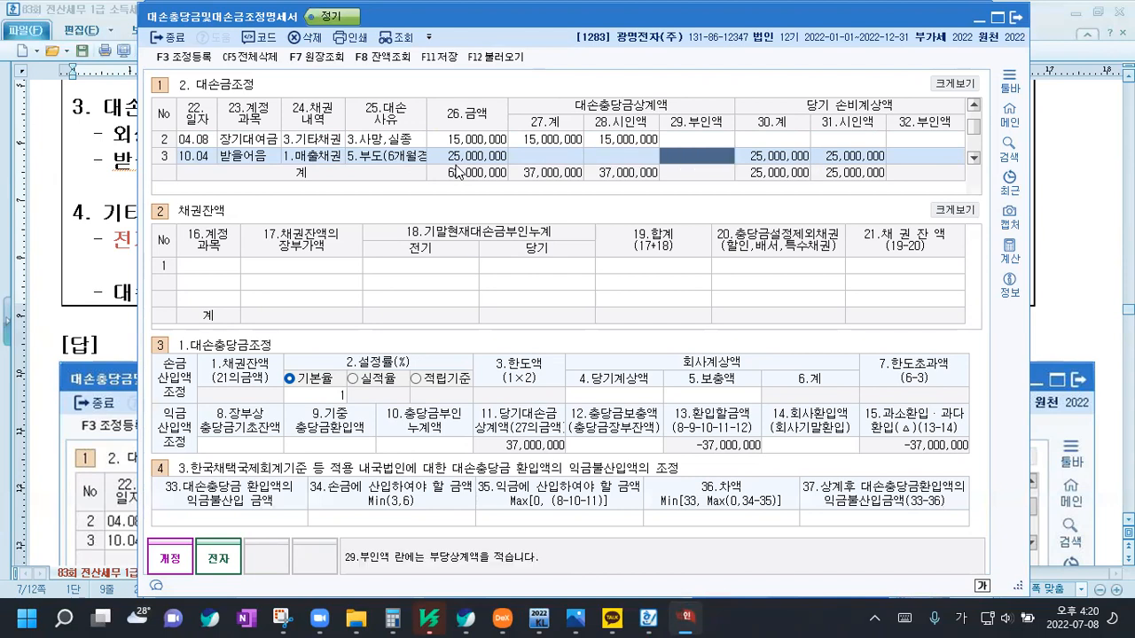
{"action": "type", "text": "25000000"}
{"action": "key", "text": "Return"}
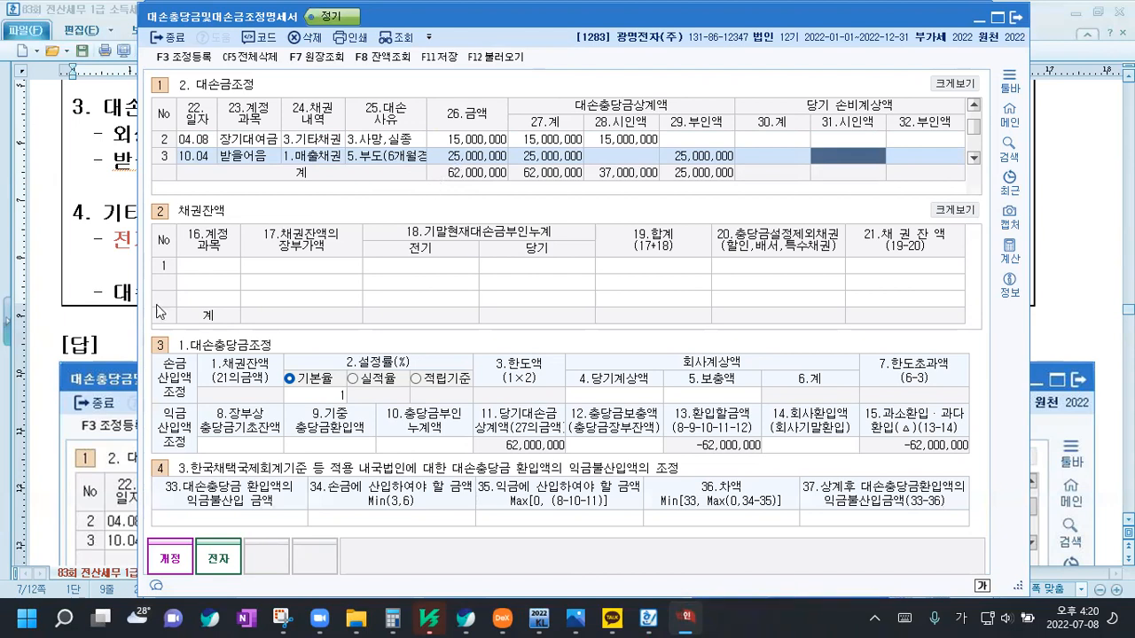
Add 외상매출금 to the 채권잔액 table with a book value of 927,373,000
{"action": "left_click", "coordinate": [230, 269]}
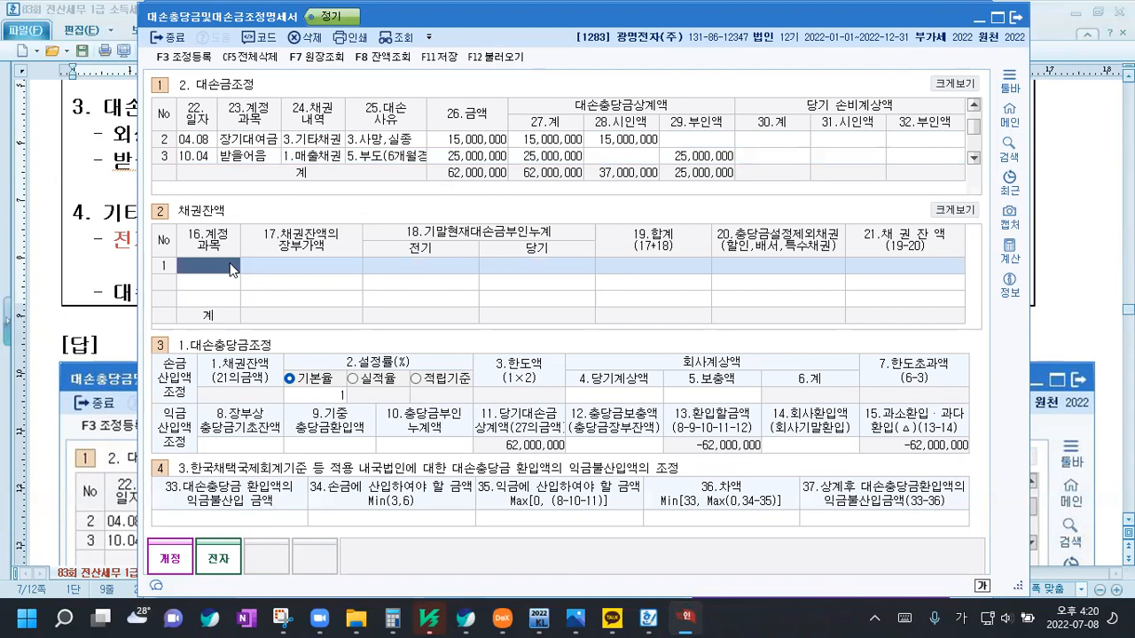
{"action": "type", "text": "외상"}
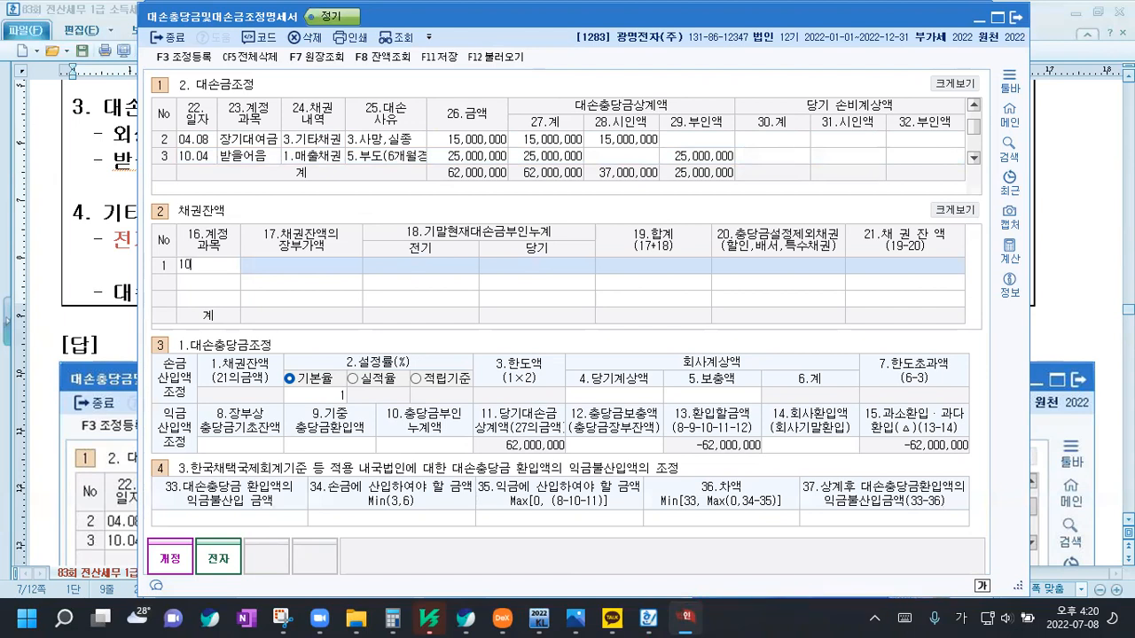
{"action": "key", "text": "Return"}
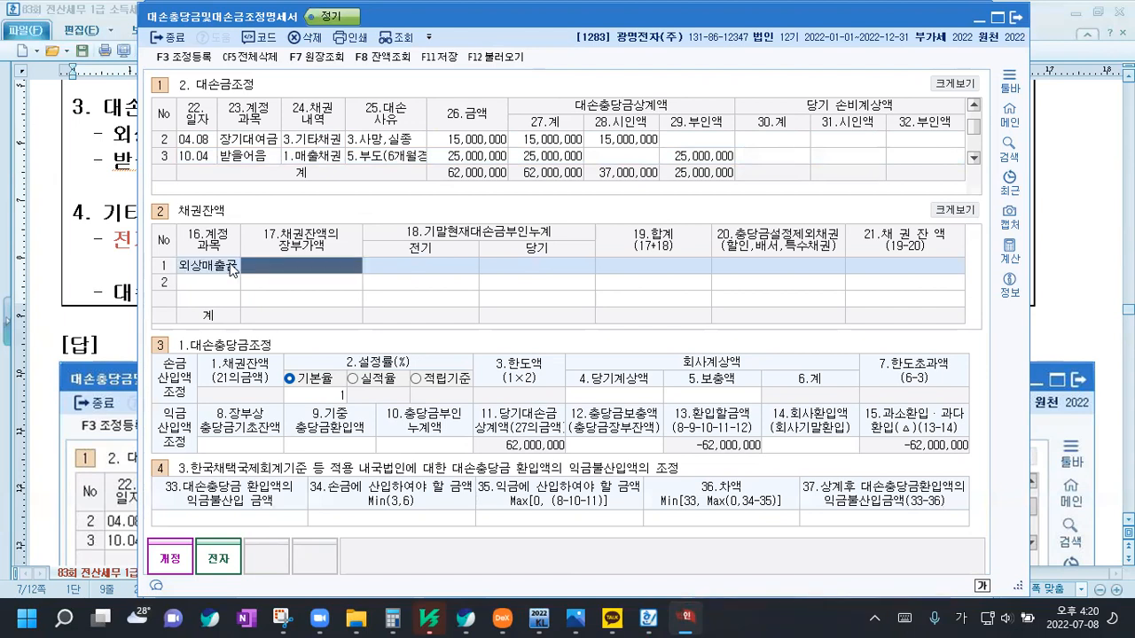
{"action": "type", "text": "927"}
{"action": "type", "text": "3730000"}
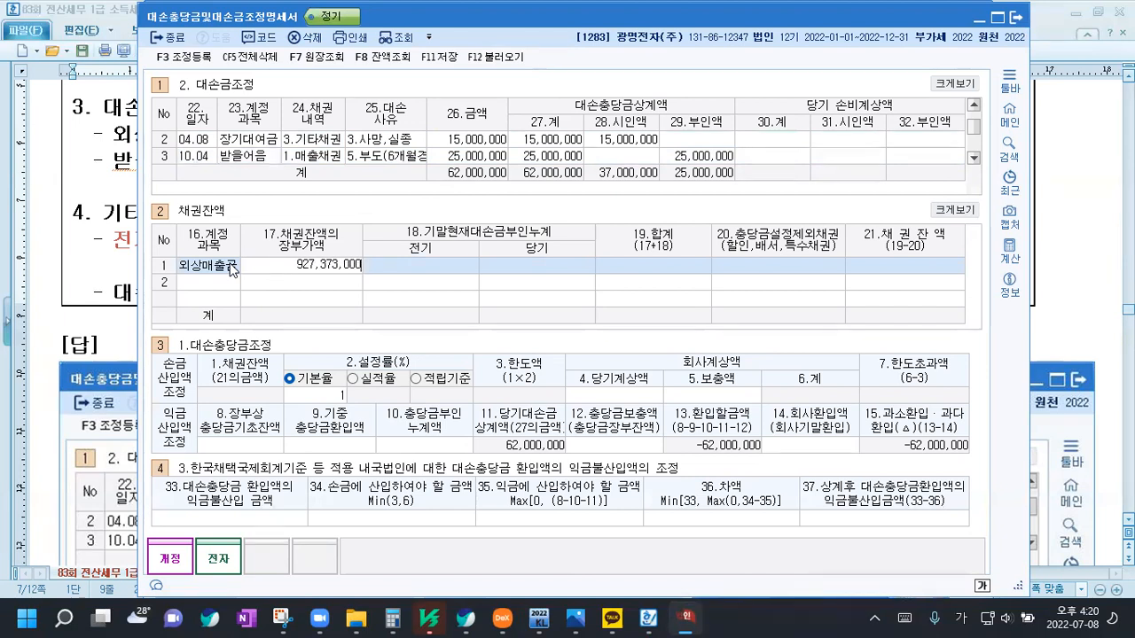
{"action": "key", "text": "Return"}
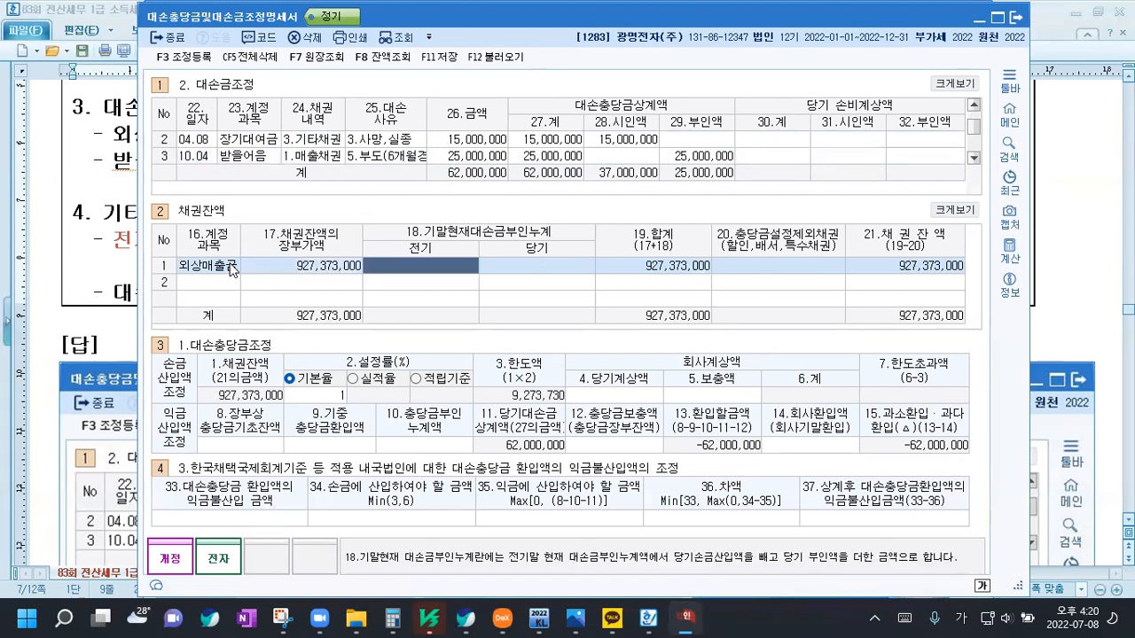
Add 받을어음 to the 채권잔액 table with a book value of 172,000,000
{"action": "left_click", "coordinate": [222, 285]}
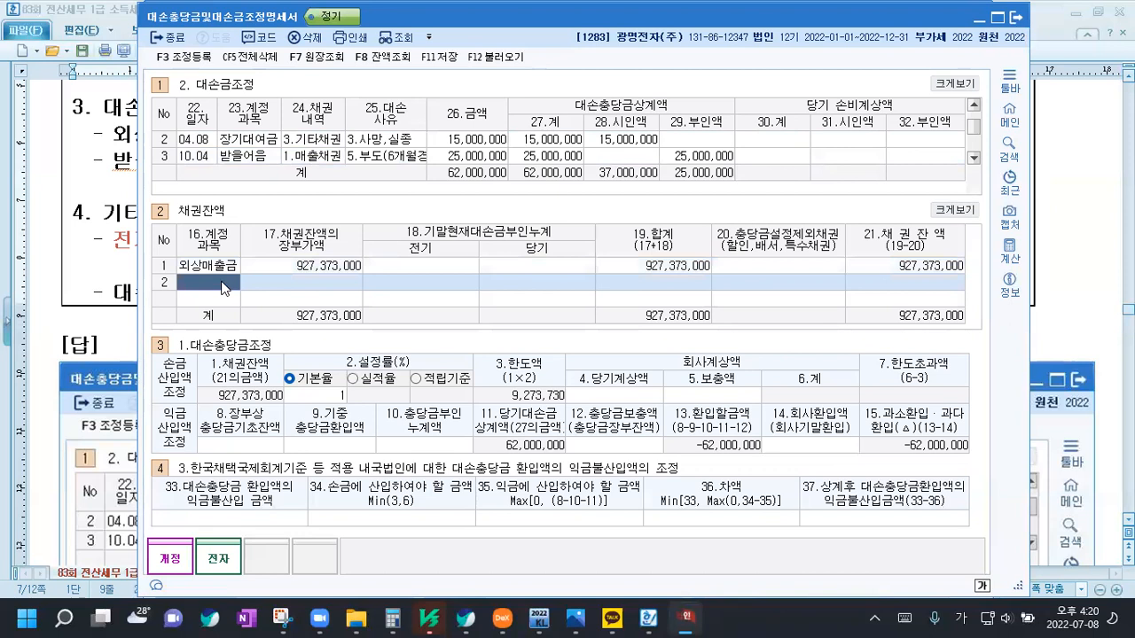
{"action": "type", "text": "110"}
{"action": "key", "text": "Return"}
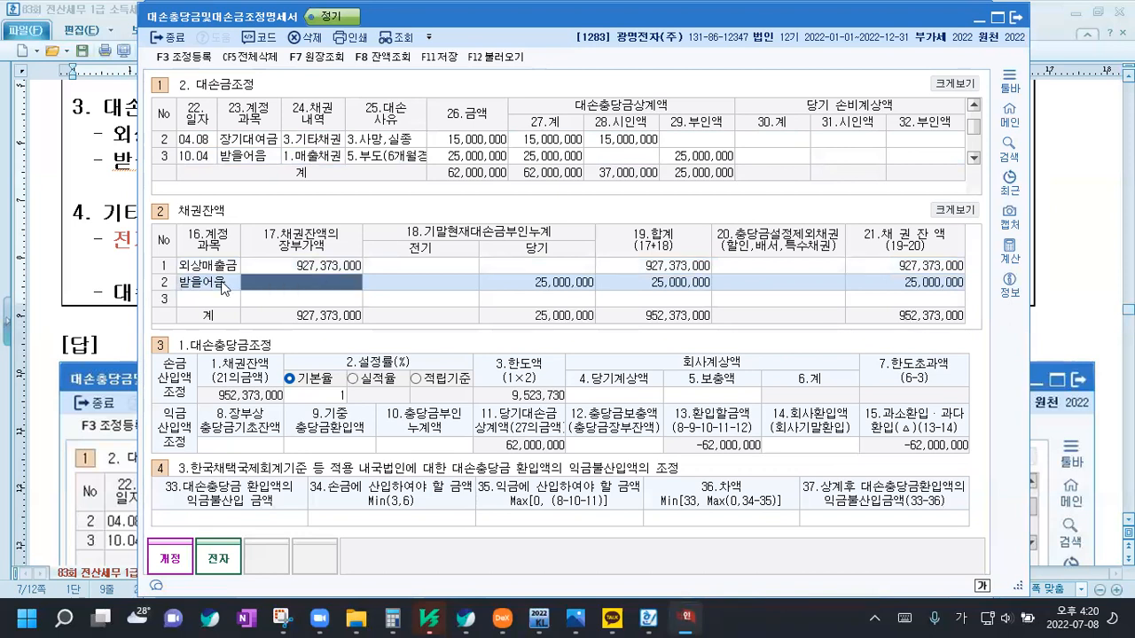
{"action": "type", "text": "172,000,000"}
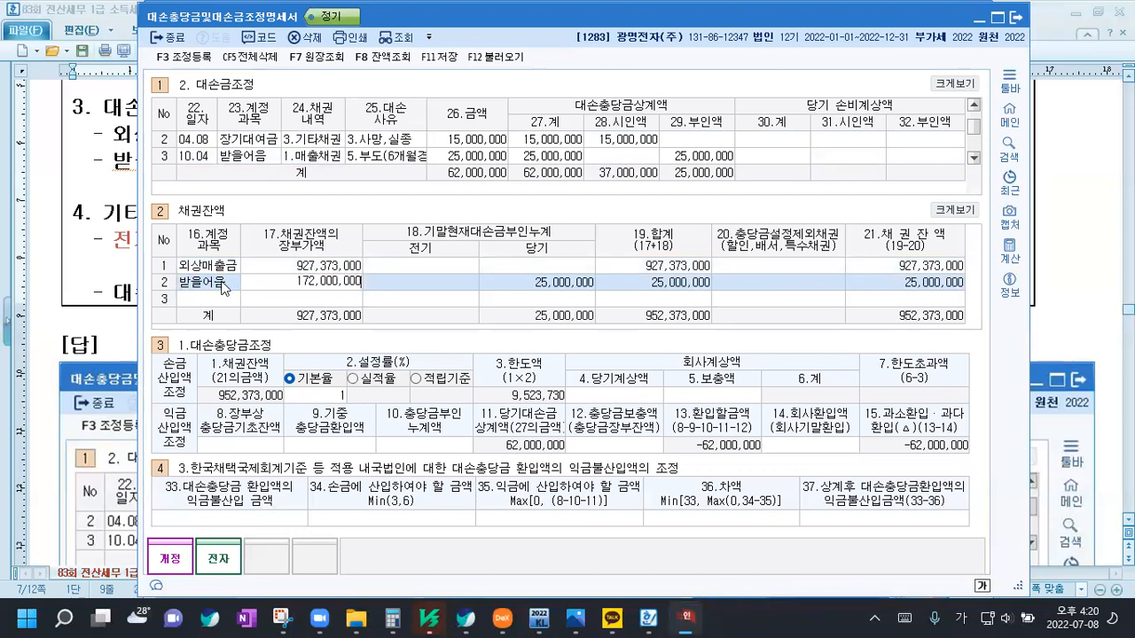
{"action": "key", "text": "Return"}
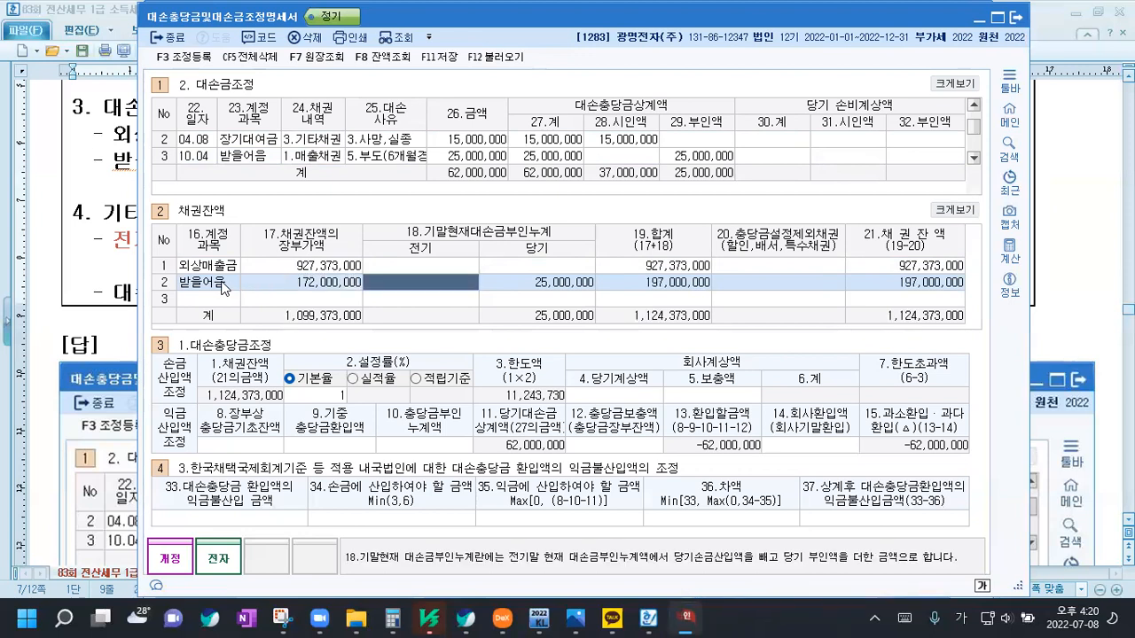
{"action": "left_click", "coordinate": [222, 282]}
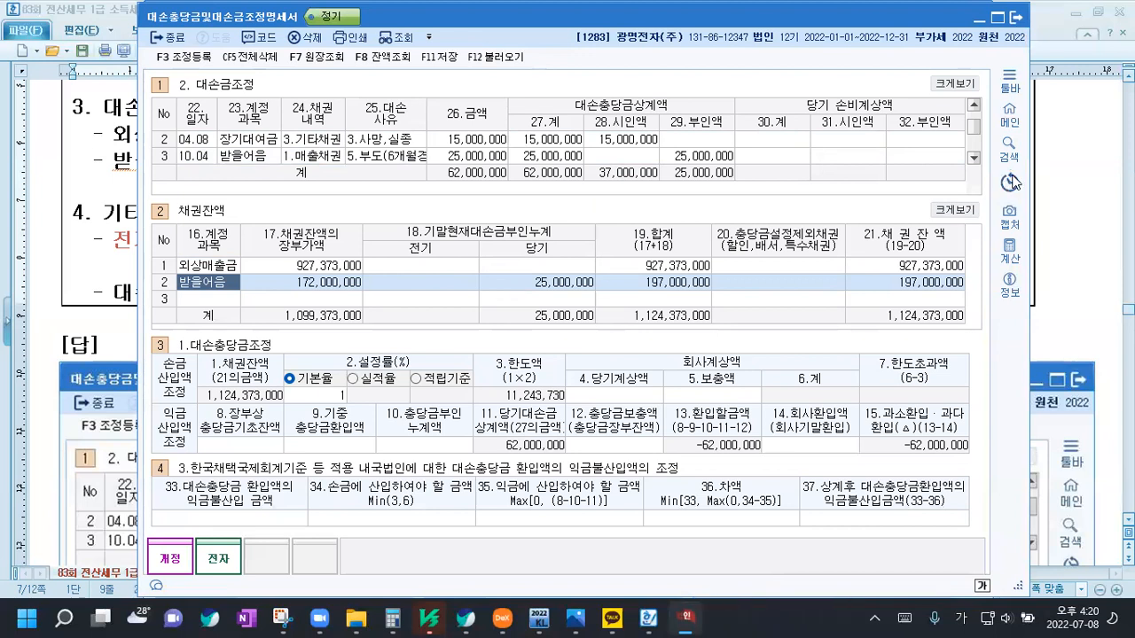
{"action": "left_click", "coordinate": [749, 282]}
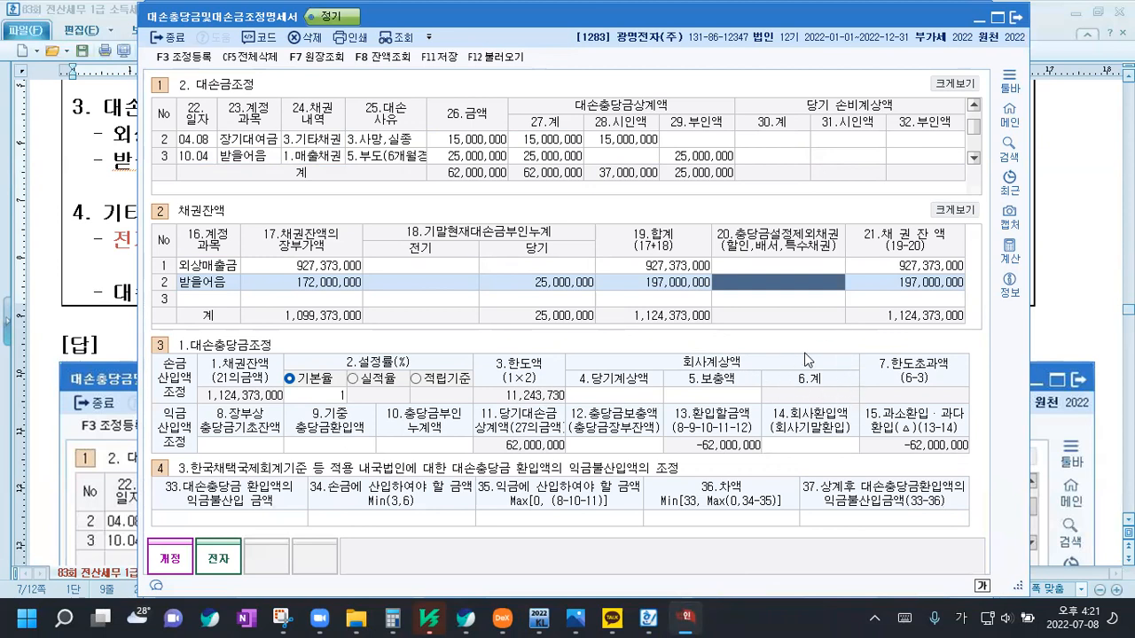
Check 차기이월 and 대손상각비 in the exam document's 대손충당금 내역, then return to KcLep and enter 25,328,000 as 4.당기계상액
{"action": "left_click", "coordinate": [1051, 289]}
{"action": "scroll", "coordinate": [461, 304], "scroll_direction": "up", "scroll_amount": 5}
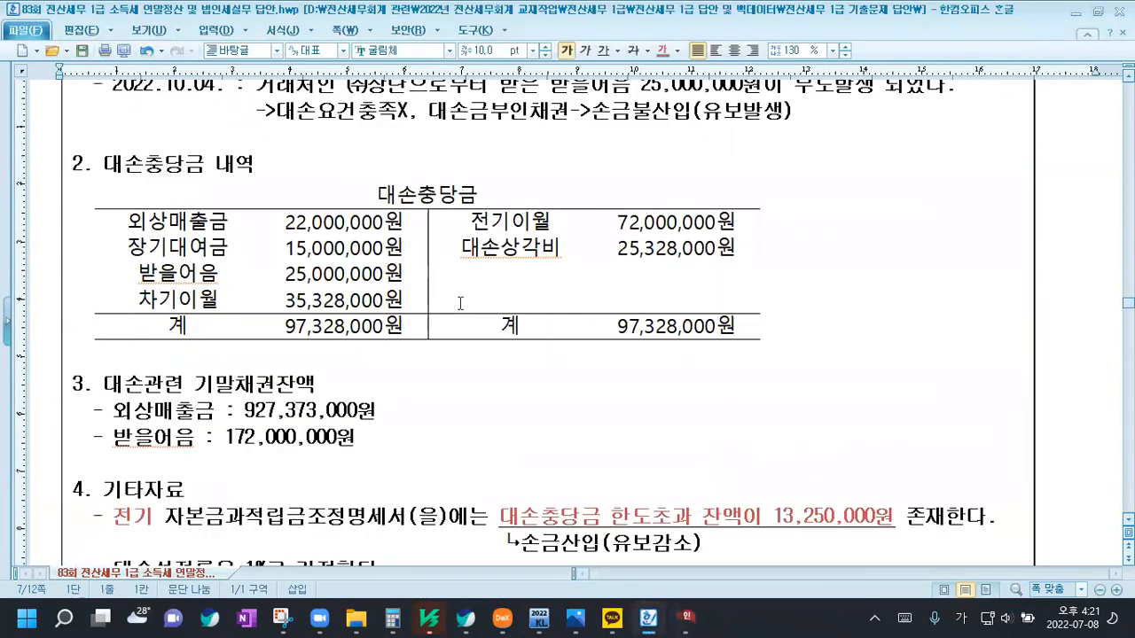
{"action": "left_click_drag", "start_coordinate": [283, 301], "coordinate": [398, 302]}
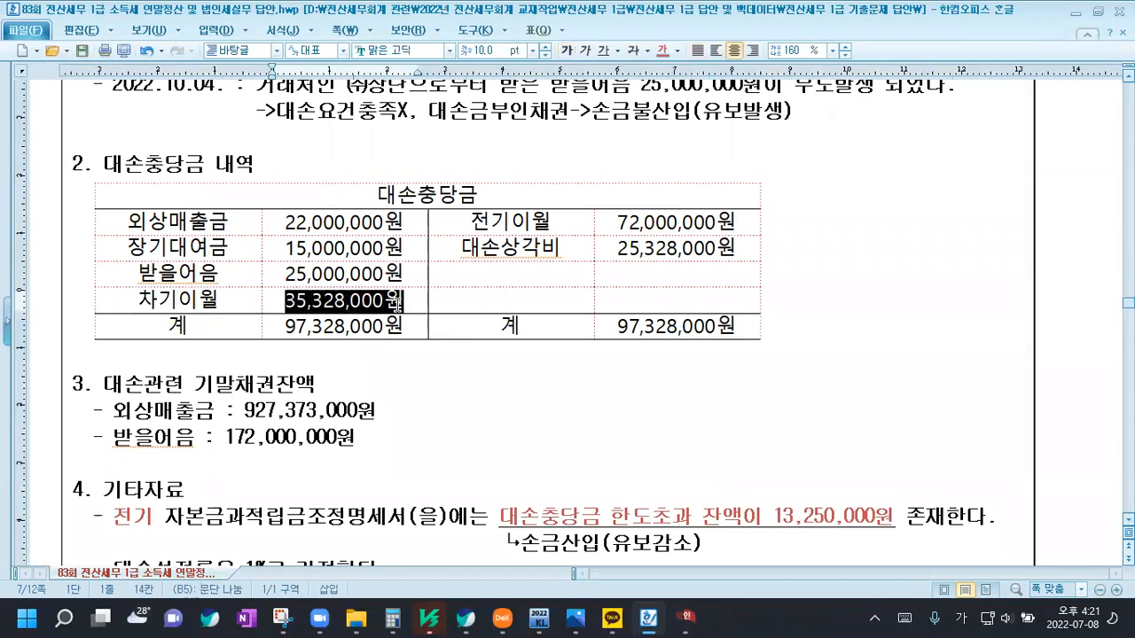
{"action": "left_click_drag", "start_coordinate": [457, 249], "coordinate": [703, 251]}
{"action": "left_click", "coordinate": [741, 252]}
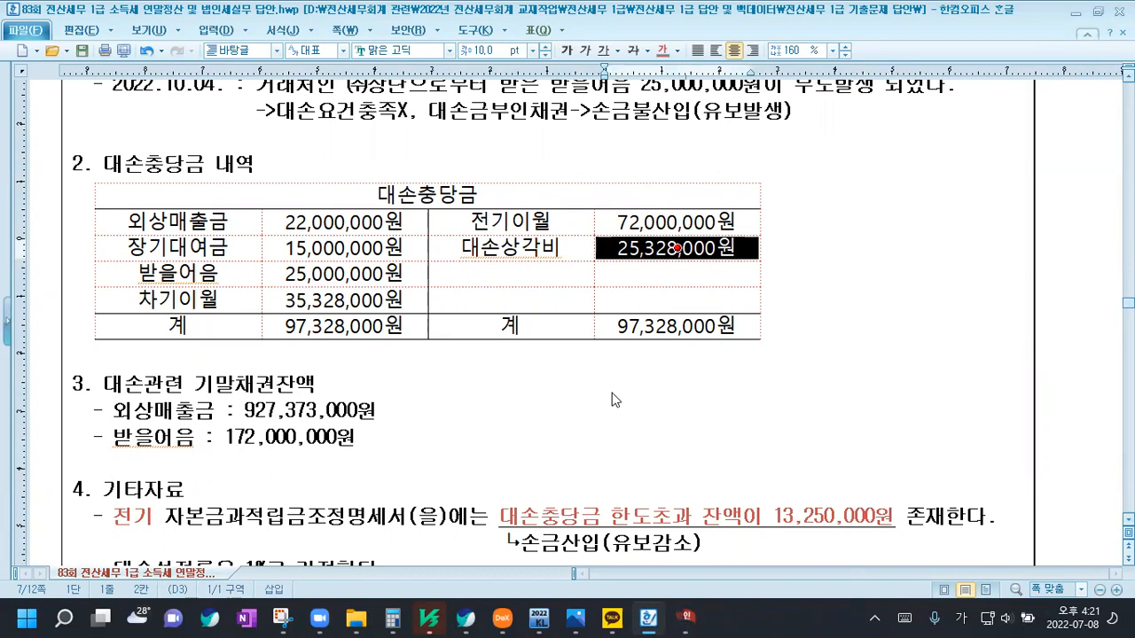
{"action": "key", "text": "alt+Tab"}
{"action": "type", "text": "25328000"}
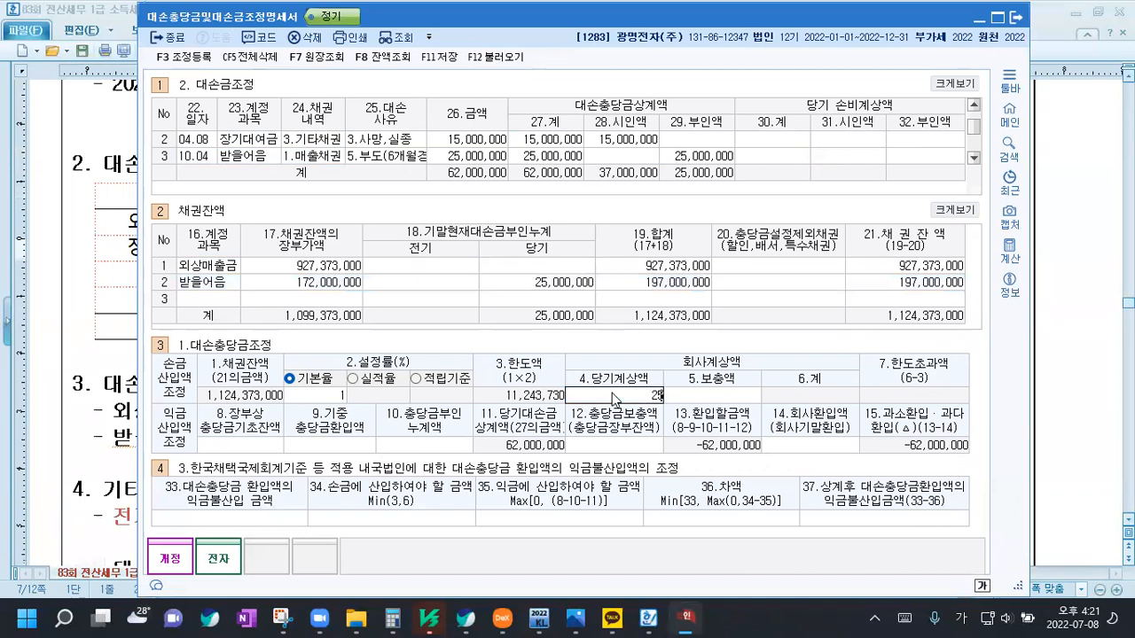
{"action": "key", "text": "Return"}
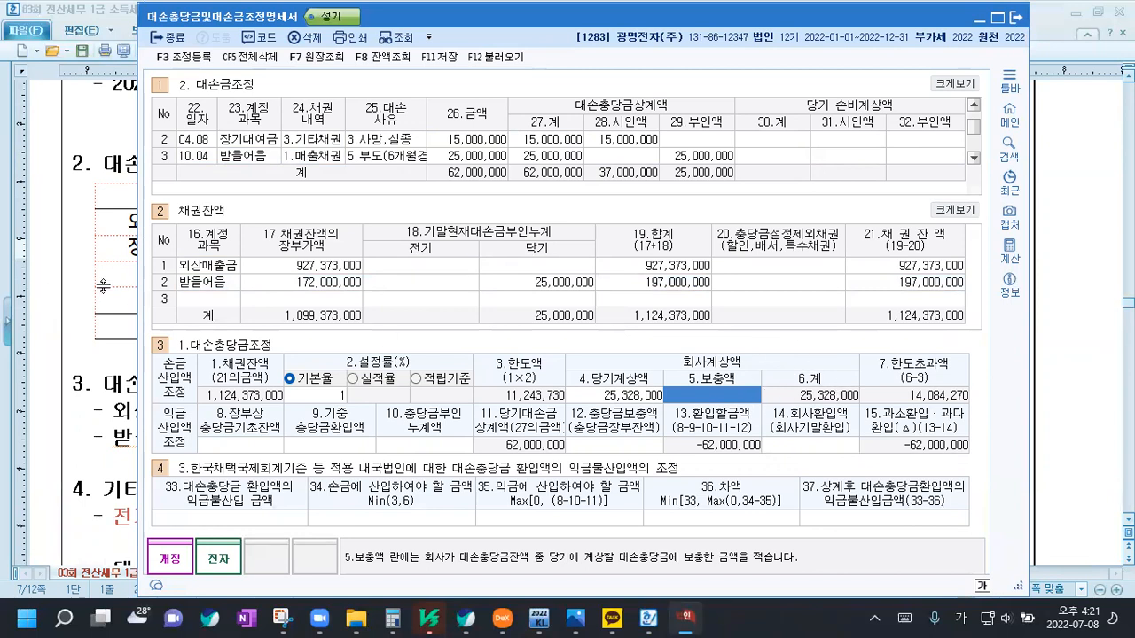
Review the 대손충당금 내역 in the exam document and use Calculator to subtract 25,328,000 from the 차기이월 amount 35,328,000
{"action": "left_click", "coordinate": [103, 292]}
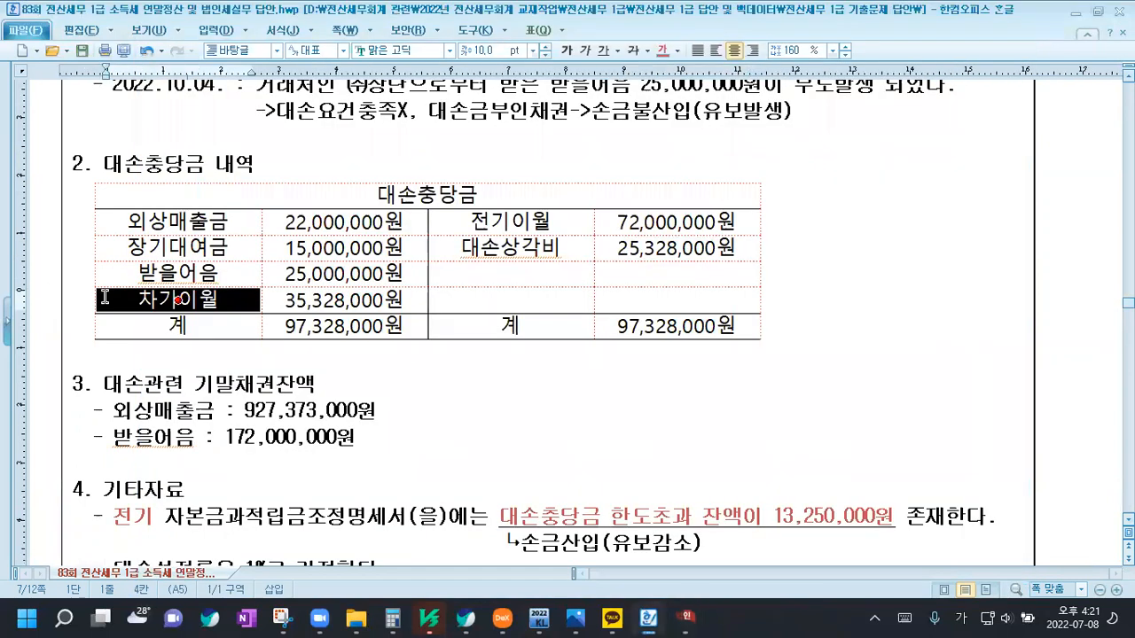
{"action": "left_click", "coordinate": [394, 618]}
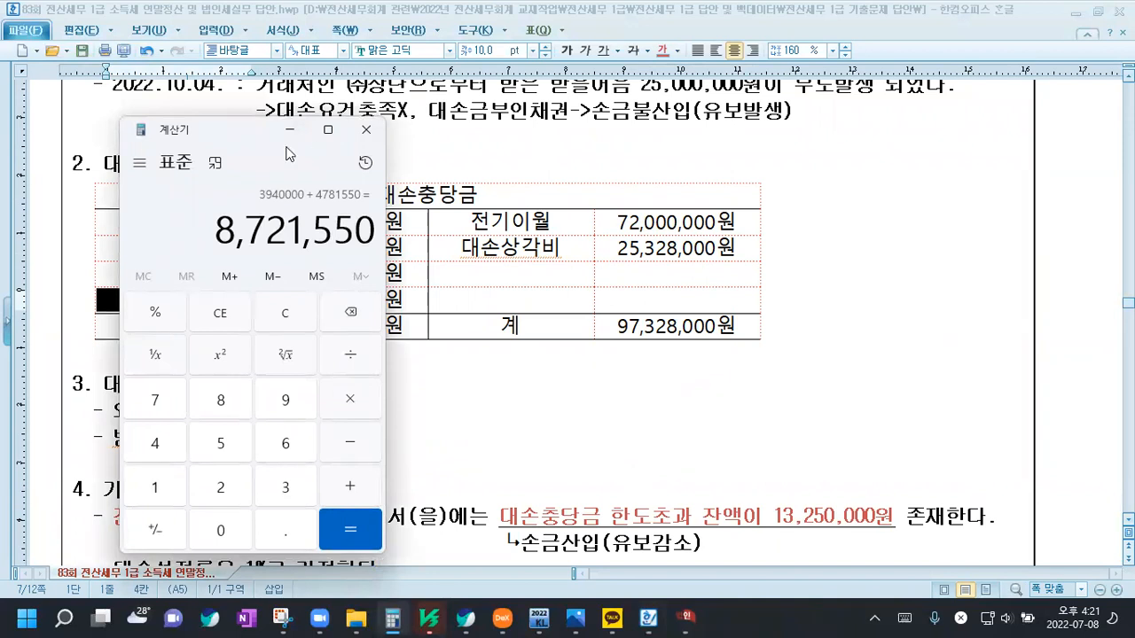
{"action": "left_click_drag", "start_coordinate": [235, 147], "coordinate": [577, 305]}
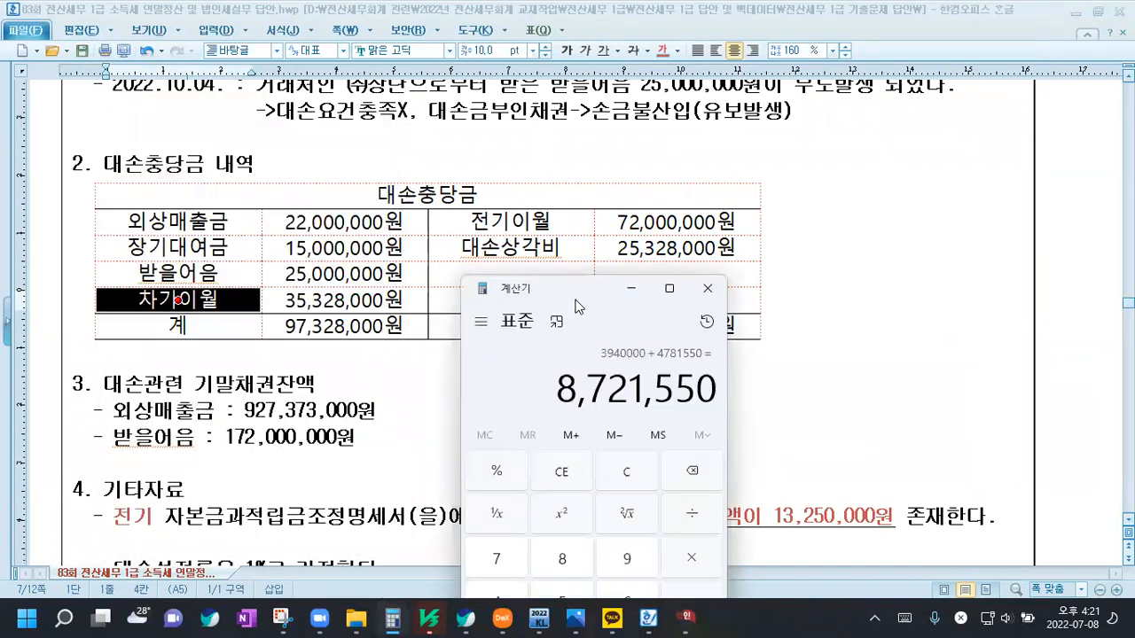
{"action": "type", "text": "35,328,0"}
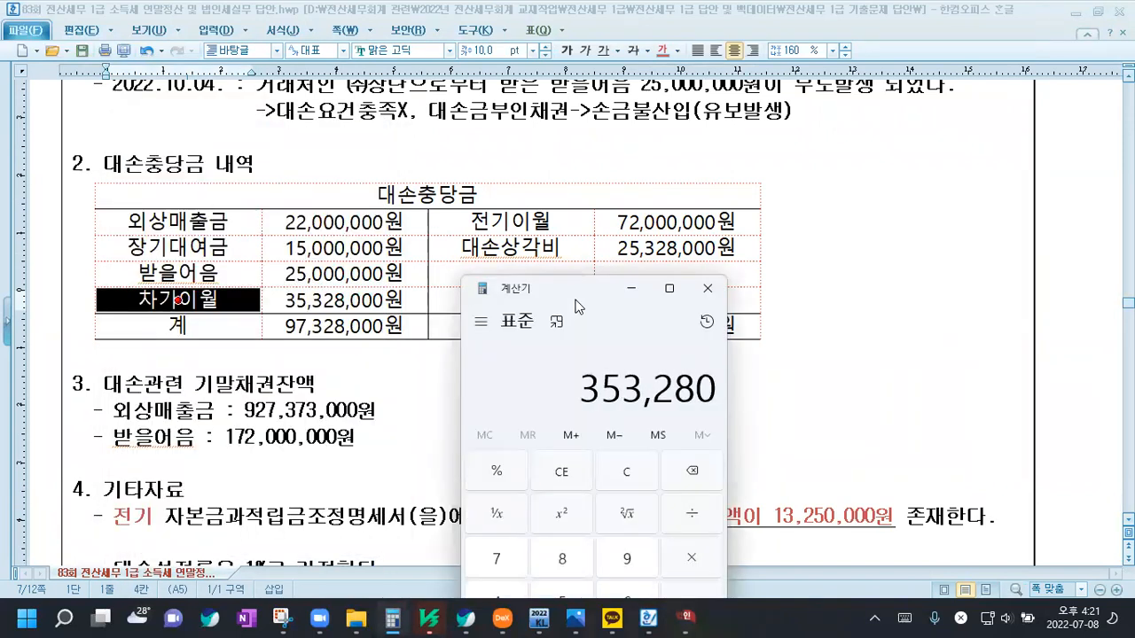
{"action": "type", "text": "00"}
{"action": "key", "text": "minus"}
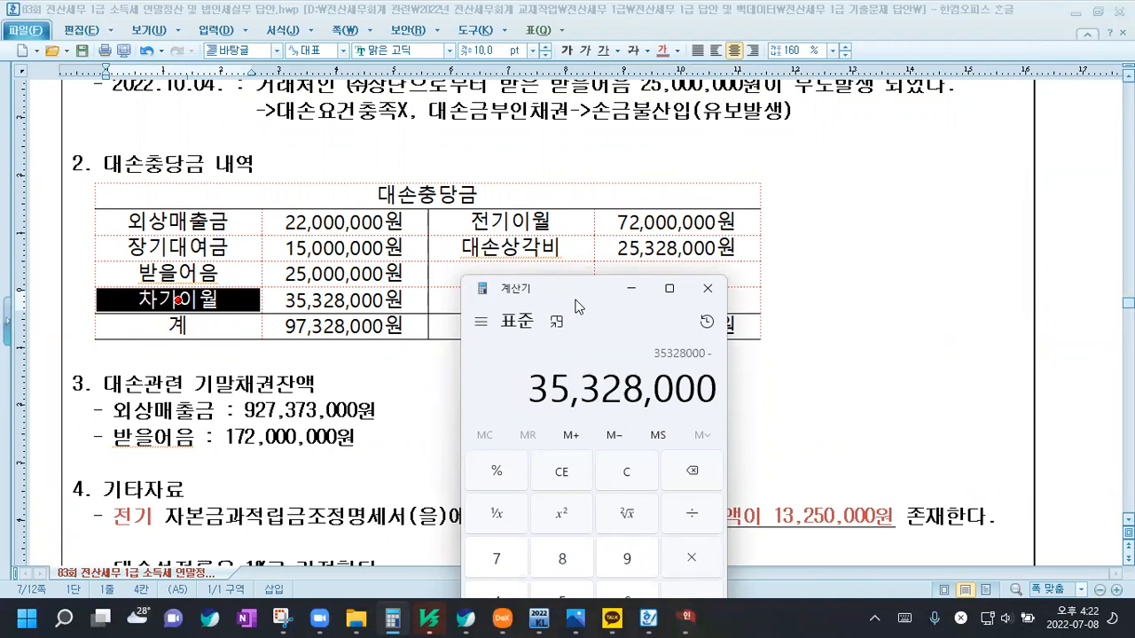
{"action": "type", "text": "25328000"}
{"action": "key", "text": "Return"}
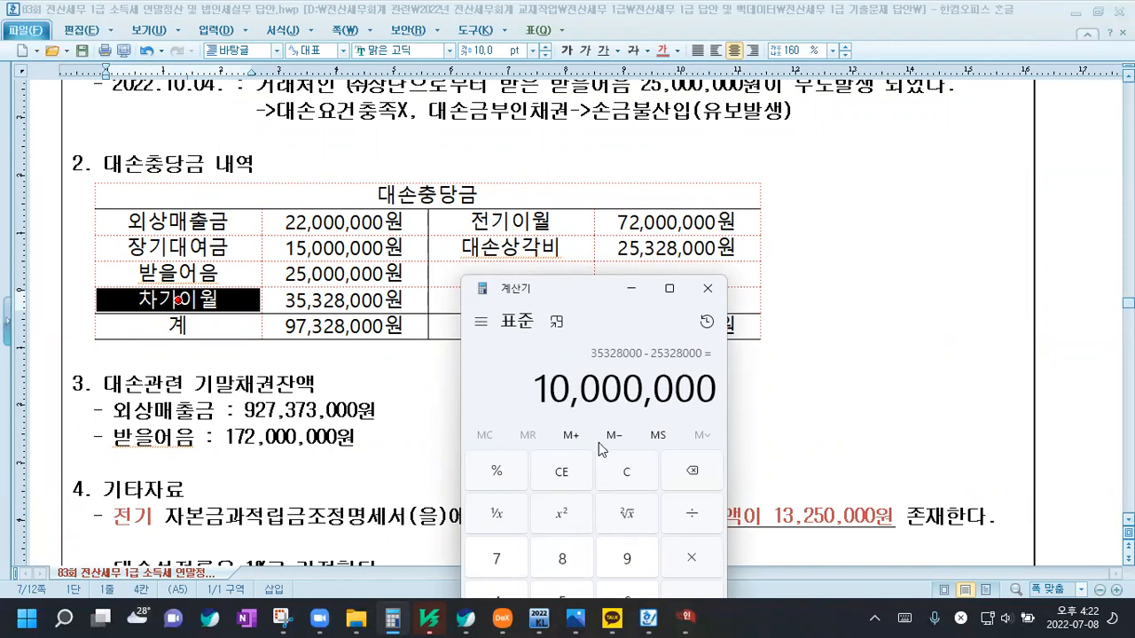
Switch back to KcLep and enter 10,000,000 as 5.보충액 in the 대손충당금조정 section
{"action": "left_click", "coordinate": [700, 618]}
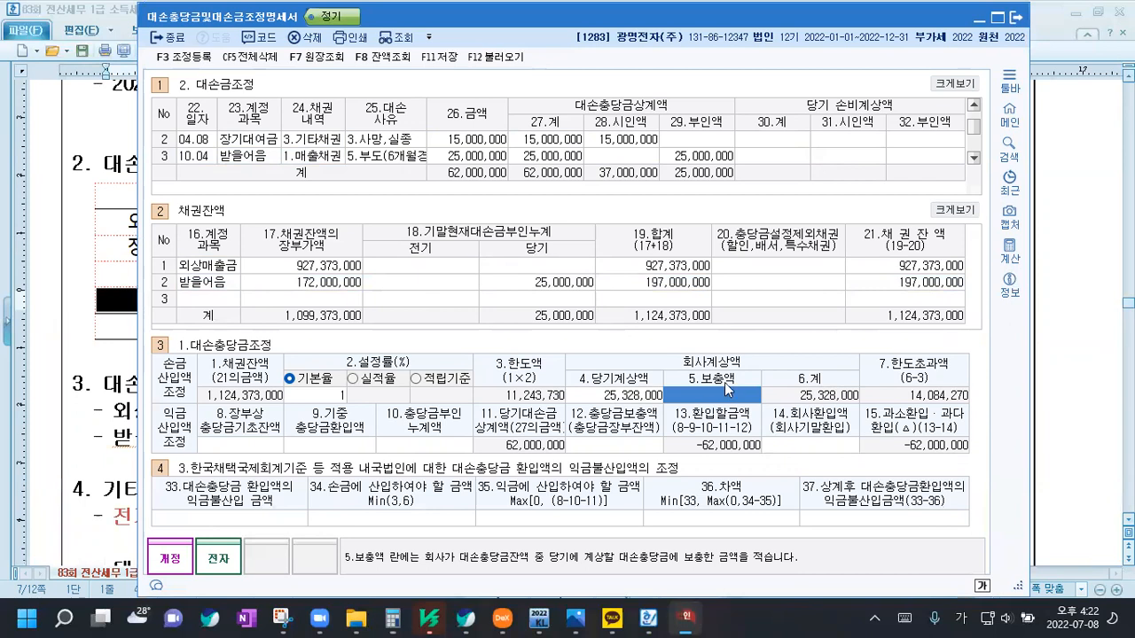
{"action": "type", "text": "10000000"}
{"action": "key", "text": "Return"}
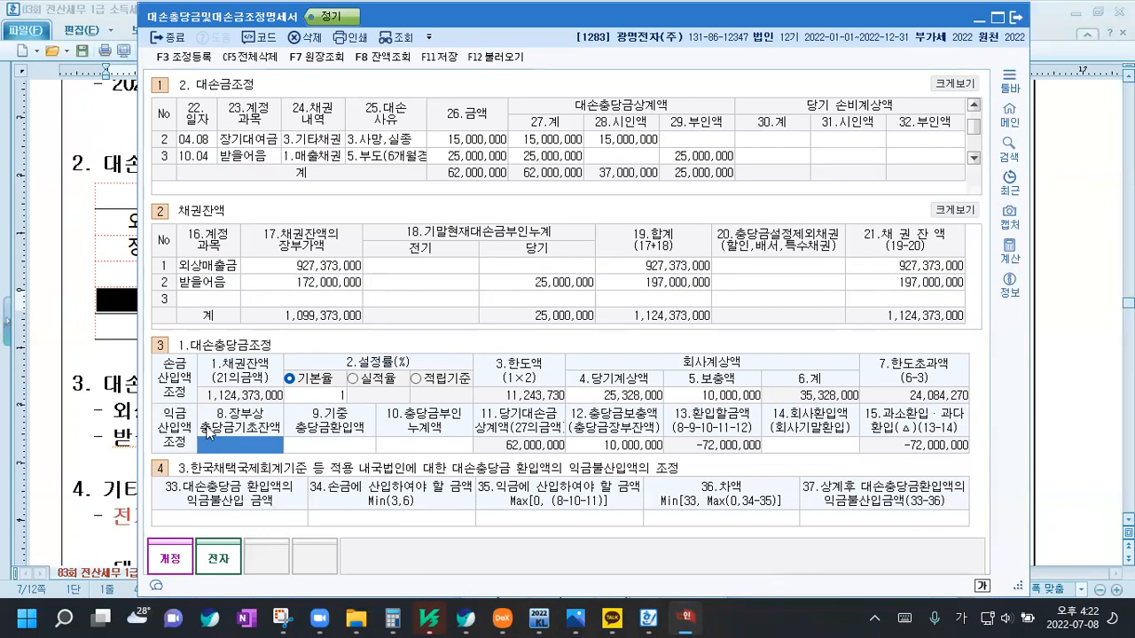
Check 전기이월 in the exam document and enter 72,000,000 as 8.장부상 충당금기초잔액 in KcLep
{"action": "left_click", "coordinate": [123, 400]}
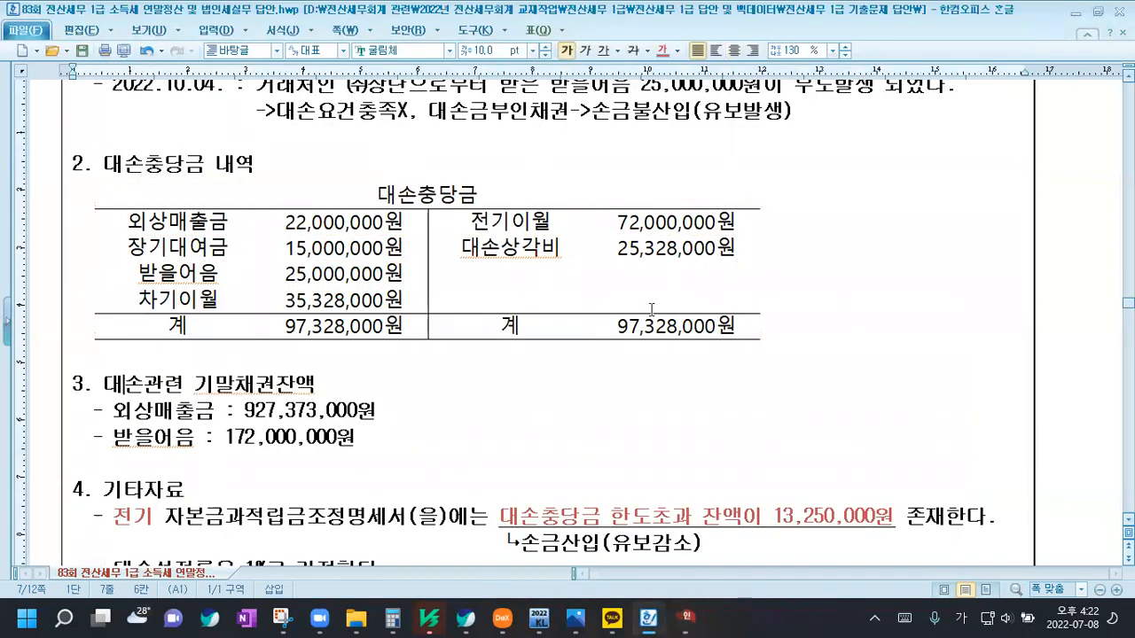
{"action": "key", "text": "alt+Tab"}
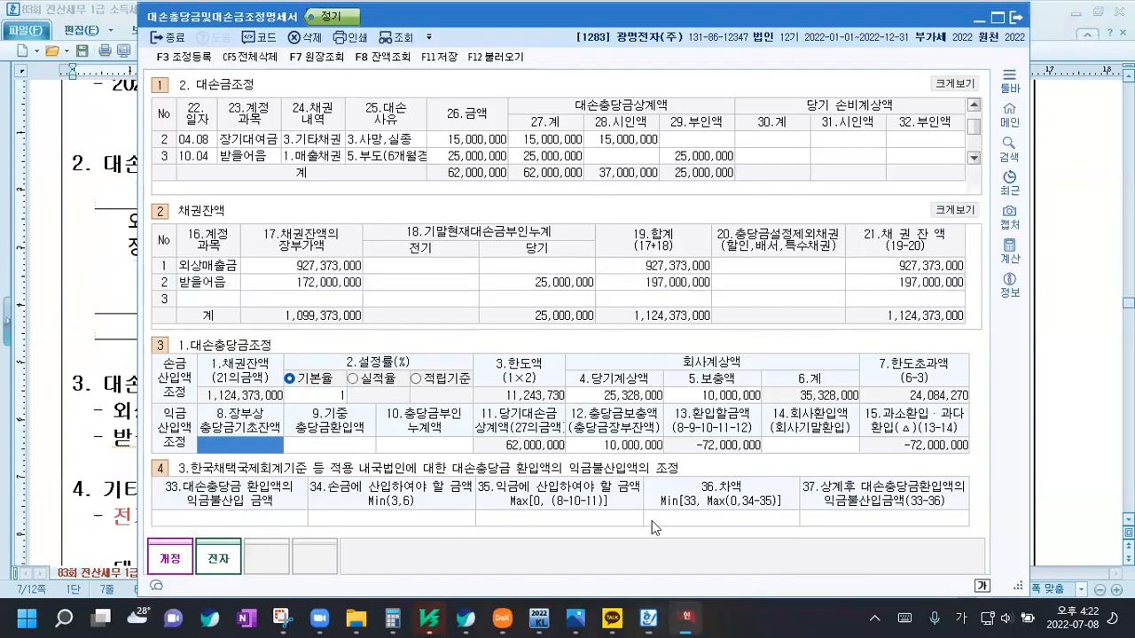
{"action": "type", "text": "72000000"}
{"action": "key", "text": "Return"}
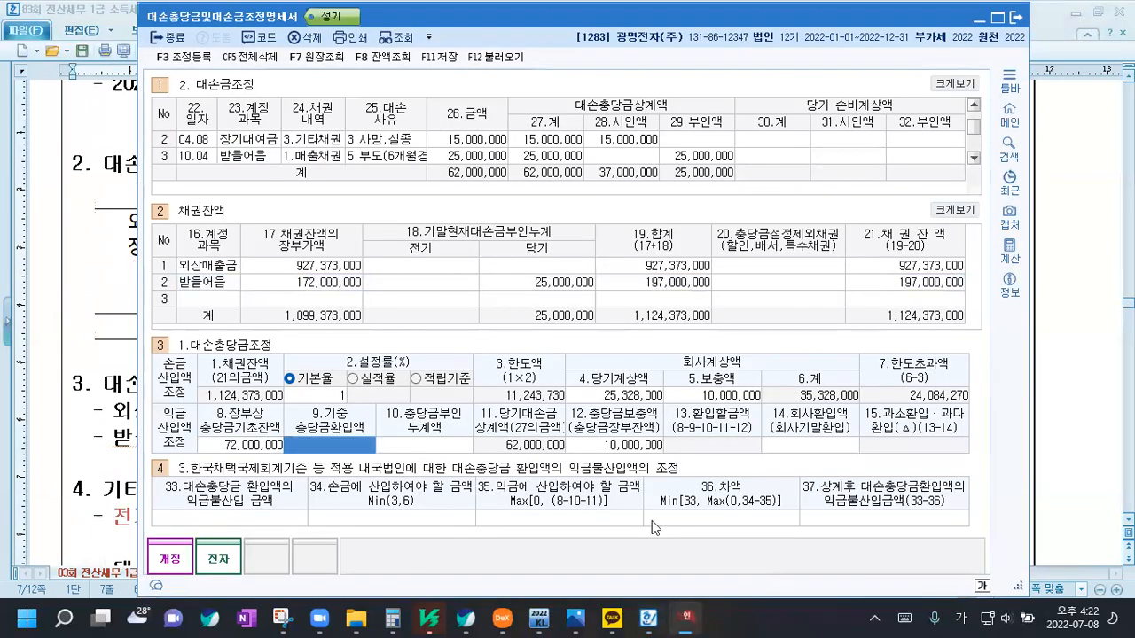
{"action": "left_click", "coordinate": [422, 446]}
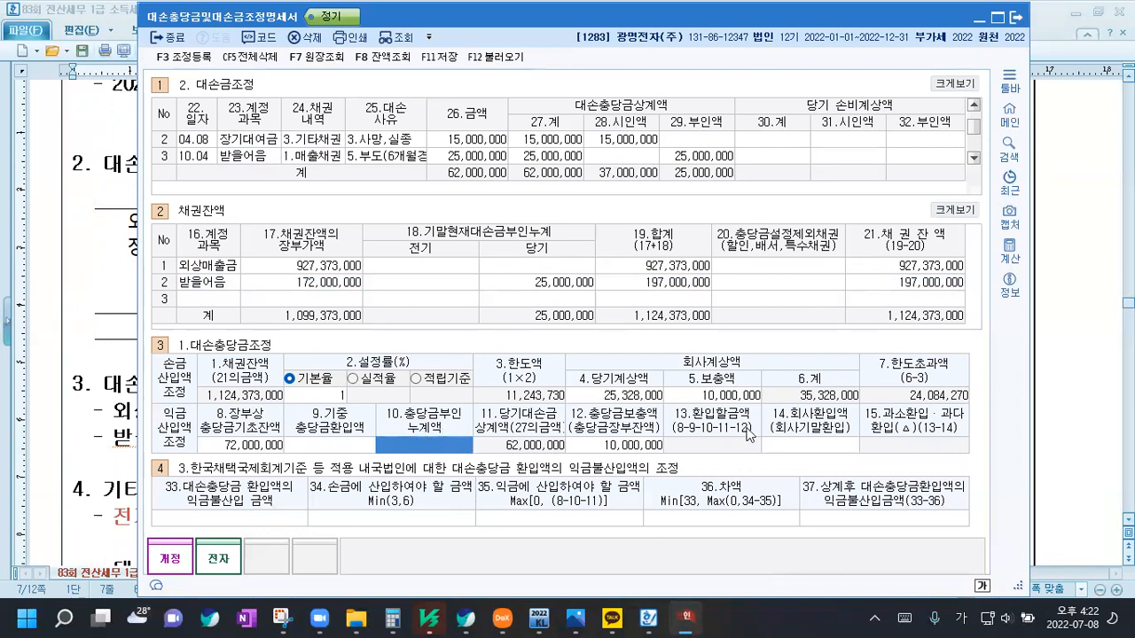
Check the prior-year 대손충당금 한도초과 balance in the exam document, enter 13,250,000 as 10.충당금부인 누계액 in KcLep, and save the statement
{"action": "left_click", "coordinate": [1071, 394]}
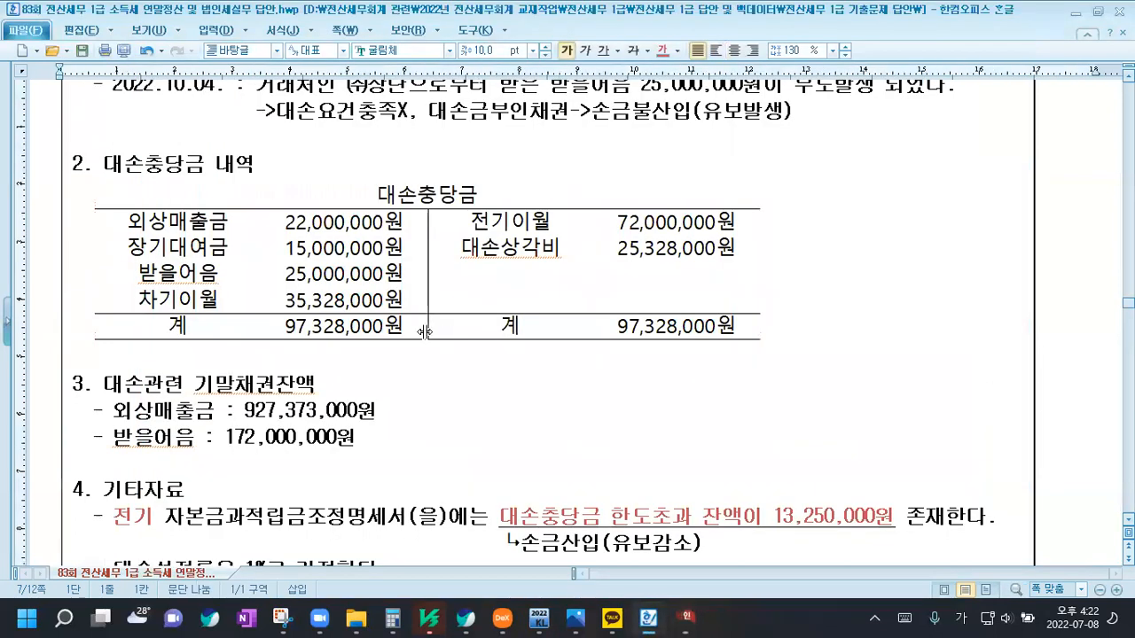
{"action": "scroll", "coordinate": [424, 332], "scroll_direction": "down", "scroll_amount": 3}
{"action": "left_click_drag", "start_coordinate": [772, 331], "coordinate": [874, 333]}
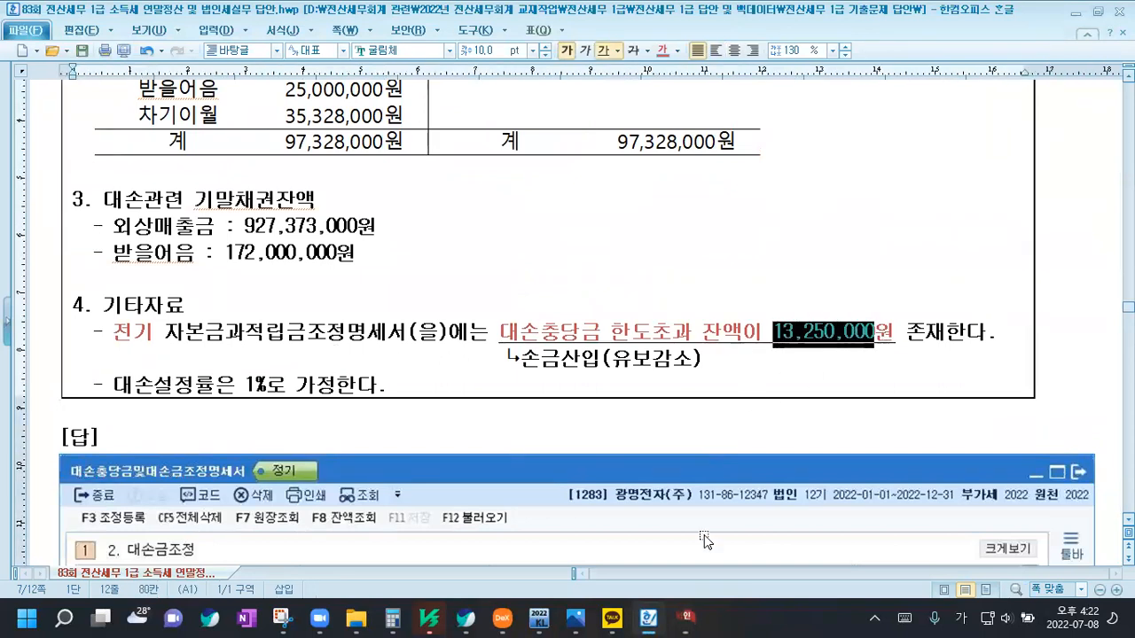
{"action": "key", "text": "alt+Tab"}
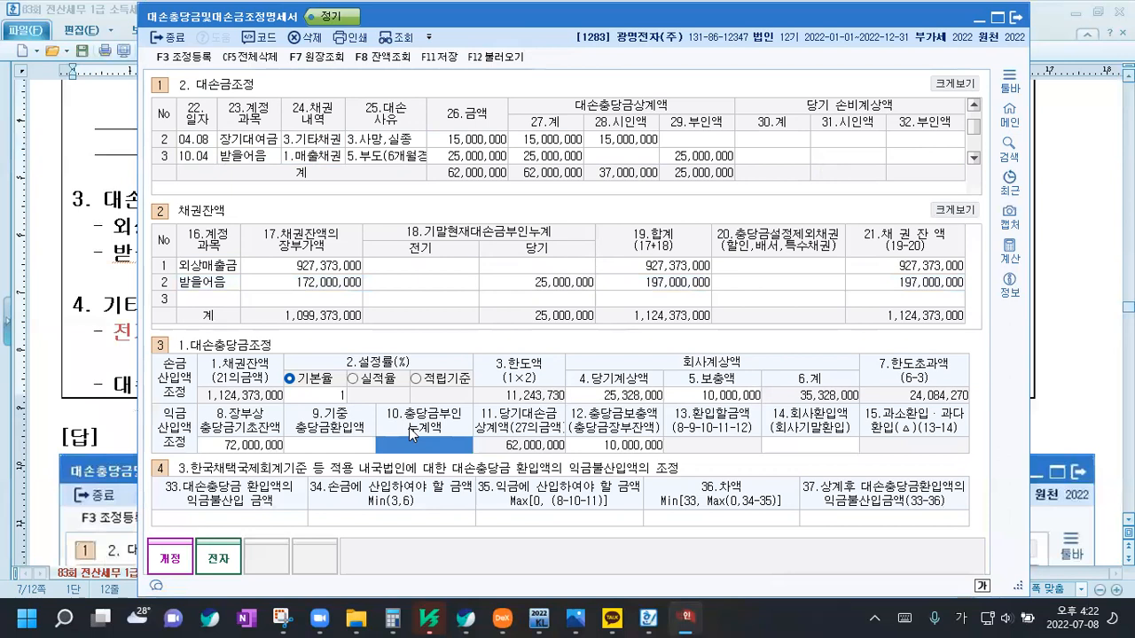
{"action": "type", "text": "135"}
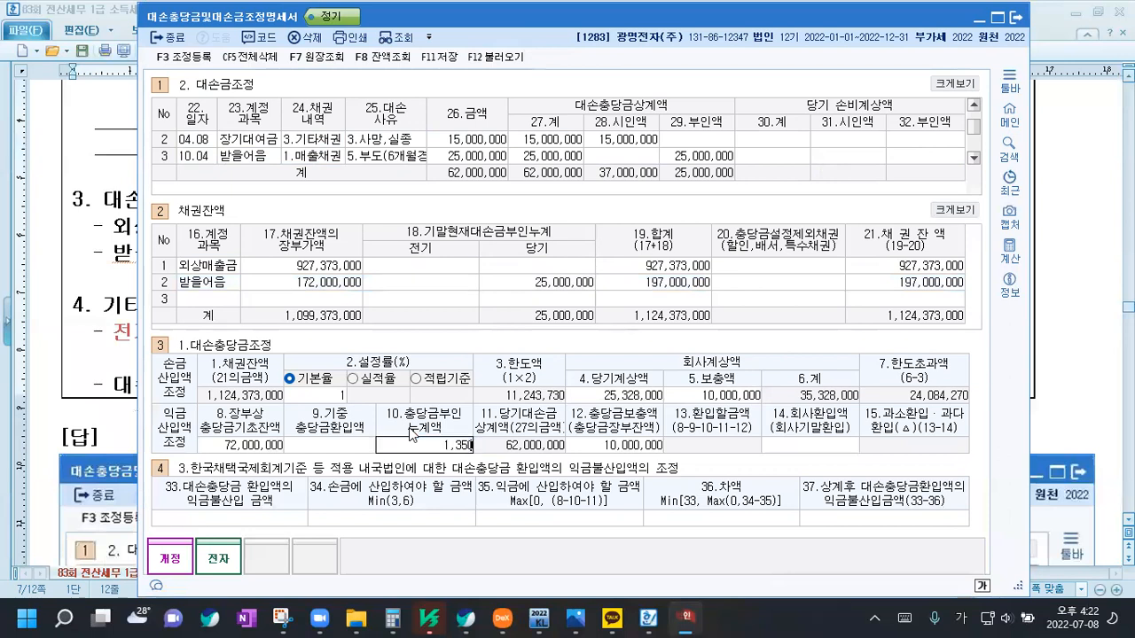
{"action": "type", "text": "2500000"}
{"action": "key", "text": "Return"}
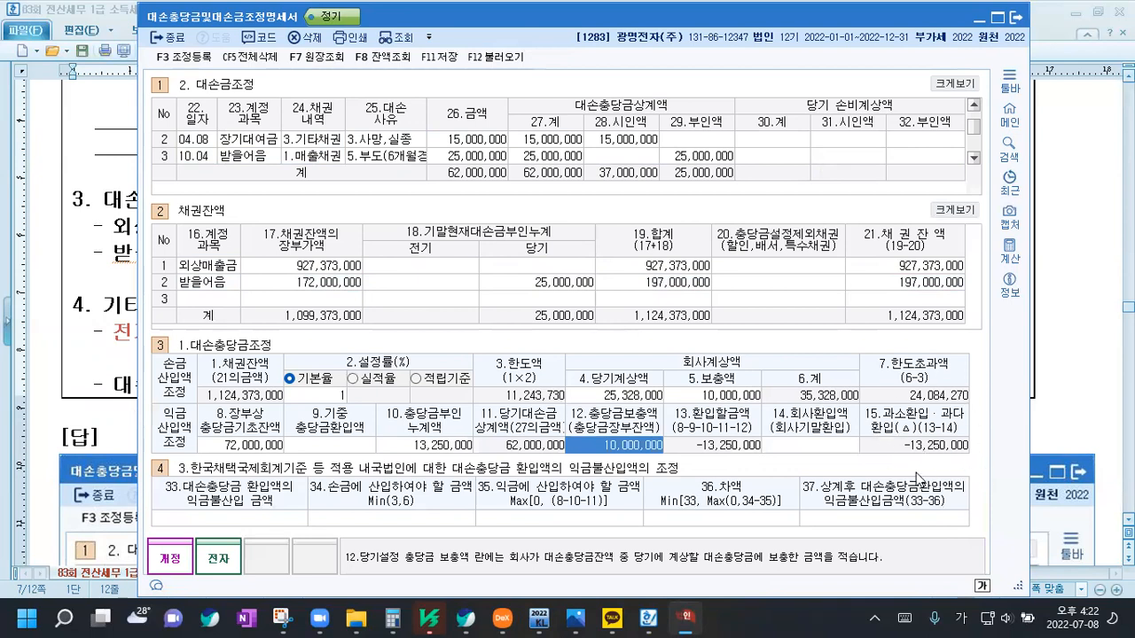
{"action": "left_click", "coordinate": [444, 58]}
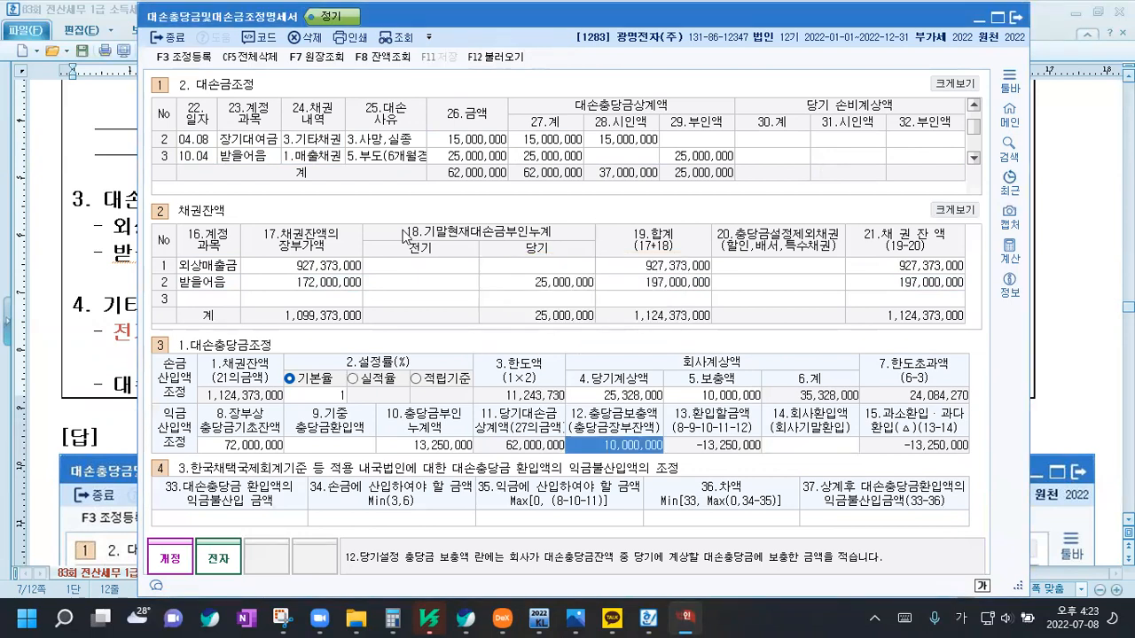
Open 조정 등록 and register 대손금부인 of 25,000,000 as 유보발생 under 익금산입 및 손금불산입
{"action": "left_click", "coordinate": [183, 57]}
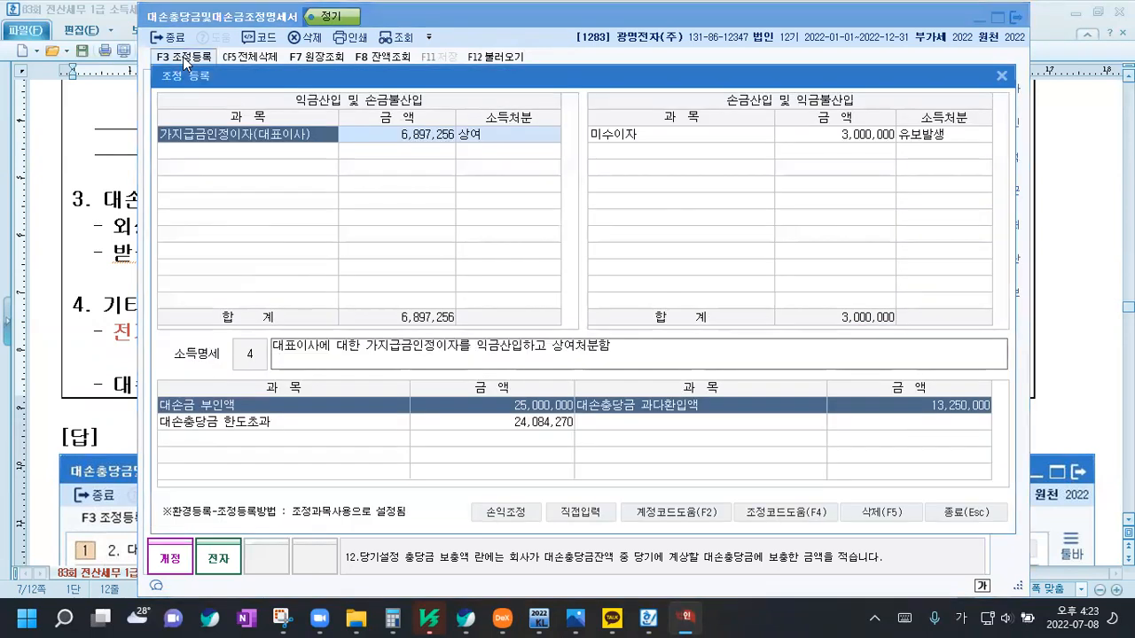
{"action": "left_click", "coordinate": [241, 158]}
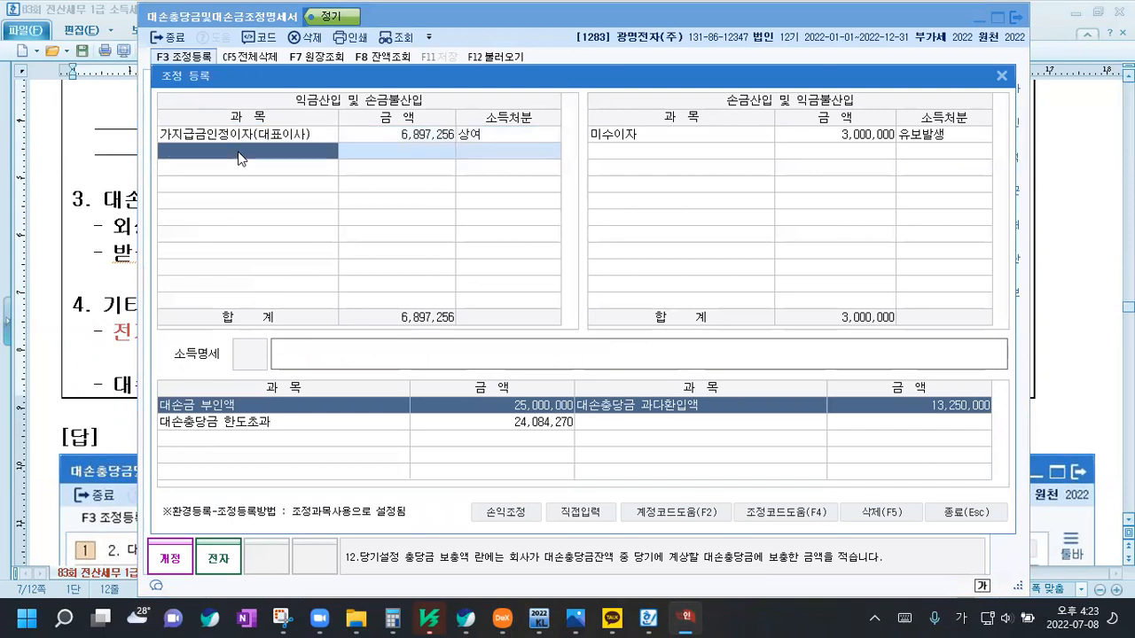
{"action": "type", "text": "대손금"}
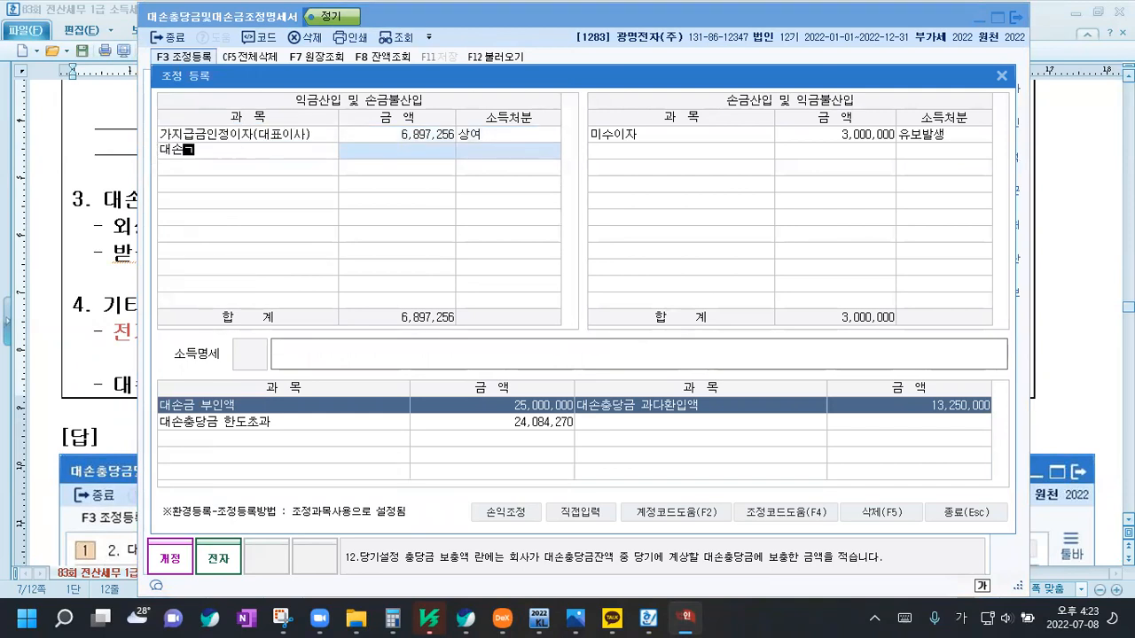
{"action": "key", "text": "Return"}
{"action": "key", "text": "Return"}
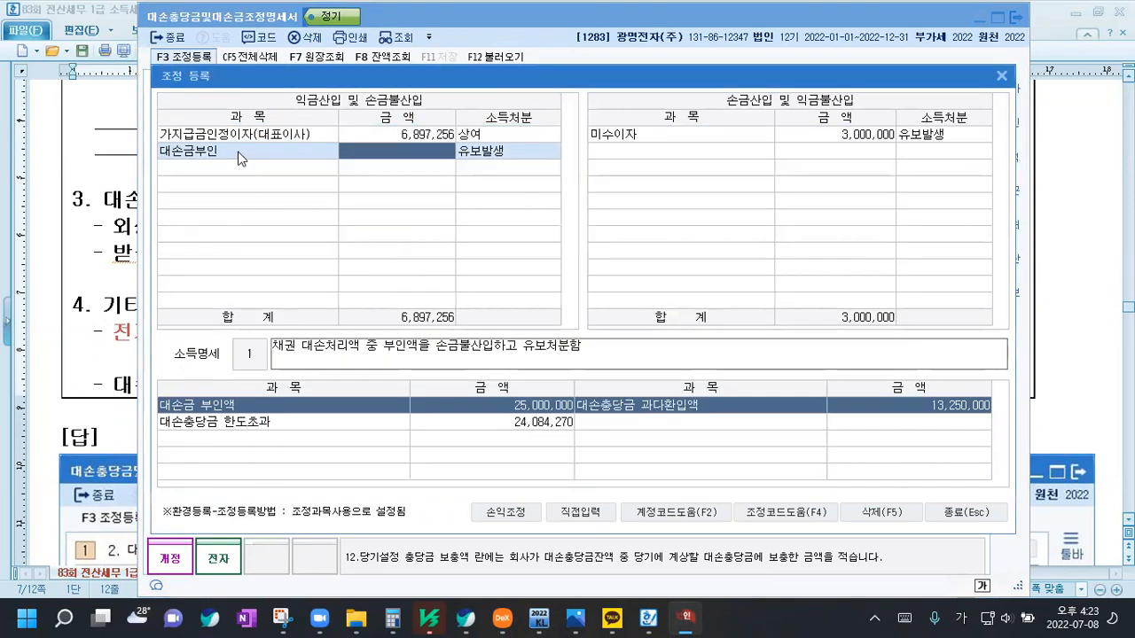
{"action": "type", "text": "25000000"}
{"action": "key", "text": "Return"}
{"action": "key", "text": "Return"}
{"action": "key", "text": "Return"}
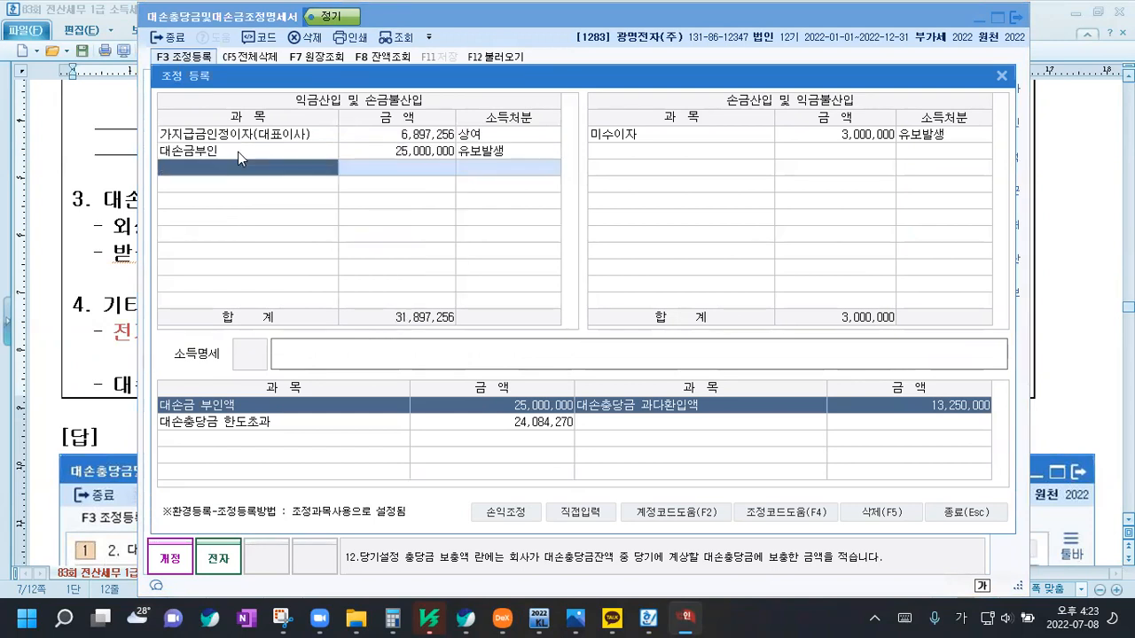
Register 대손충당금한도초과 of 24,084,270 as 유보발생 under 익금산입 및 손금불산입
{"action": "type", "text": "대손"}
{"action": "key", "text": "Return"}
{"action": "key", "text": "Down"}
{"action": "key", "text": "Down"}
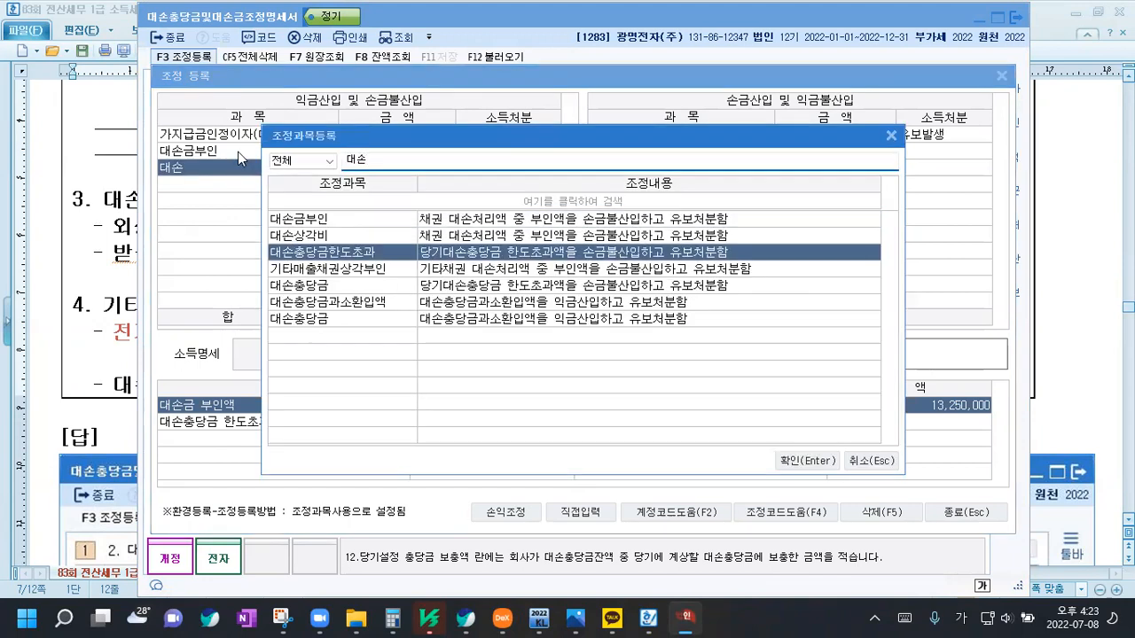
{"action": "key", "text": "Return"}
{"action": "type", "text": "2"}
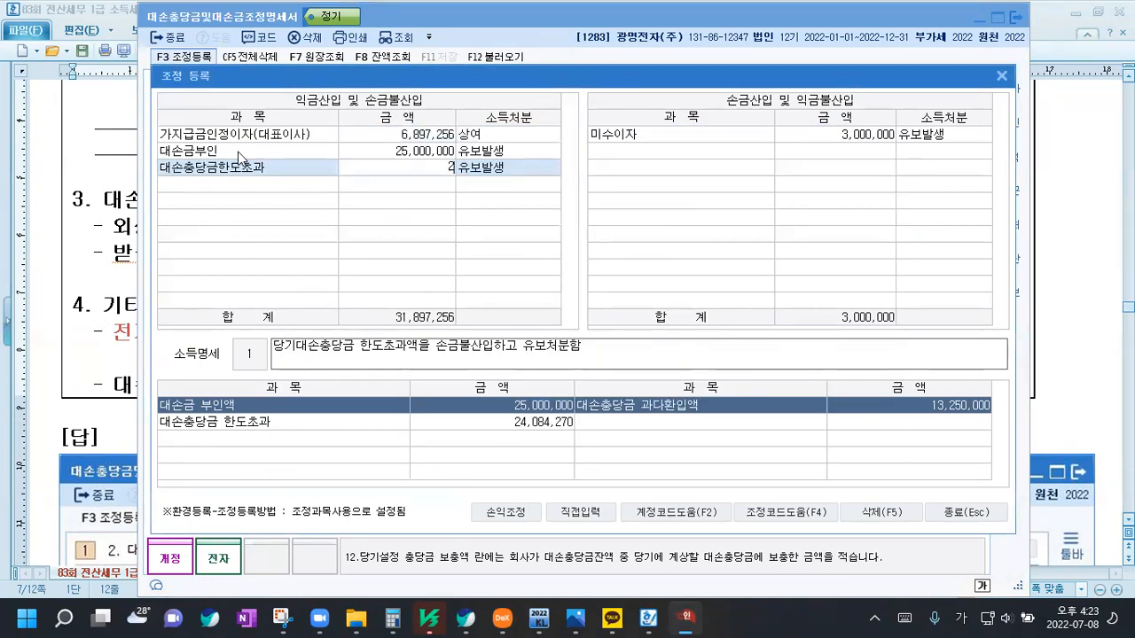
{"action": "type", "text": "4,084,270"}
{"action": "key", "text": "Return"}
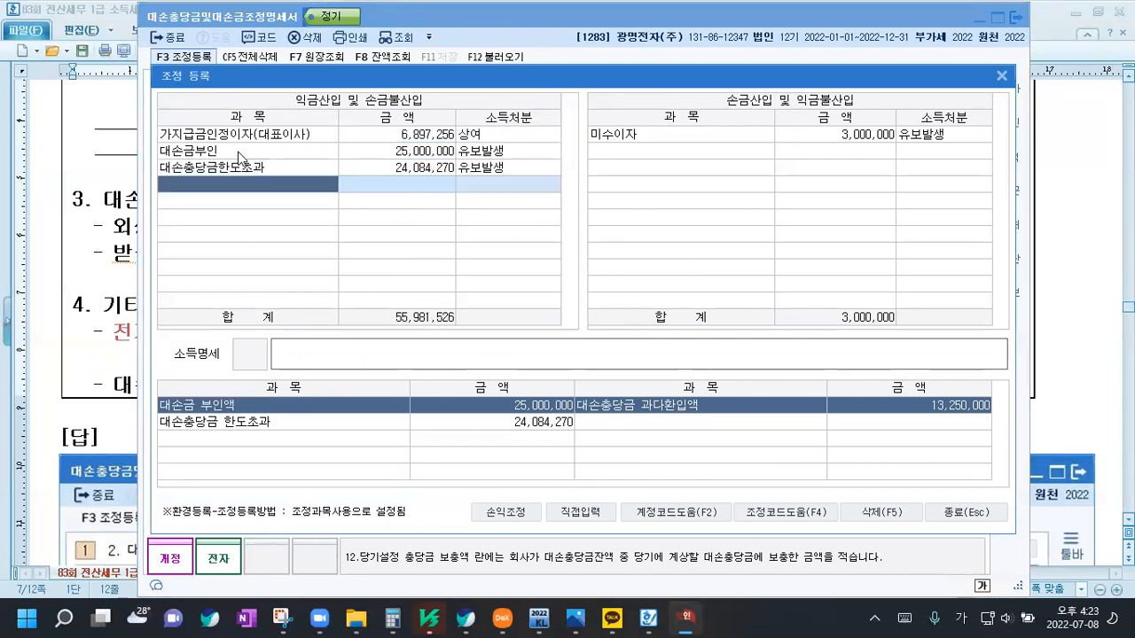
Register 전기대손충당금한도초과 of 13,250,000 as 유보감소 under 손금산입 및 익금불산입, and close 조정 등록 and the 대손충당금및대손금조정명세서
{"action": "left_click", "coordinate": [632, 152]}
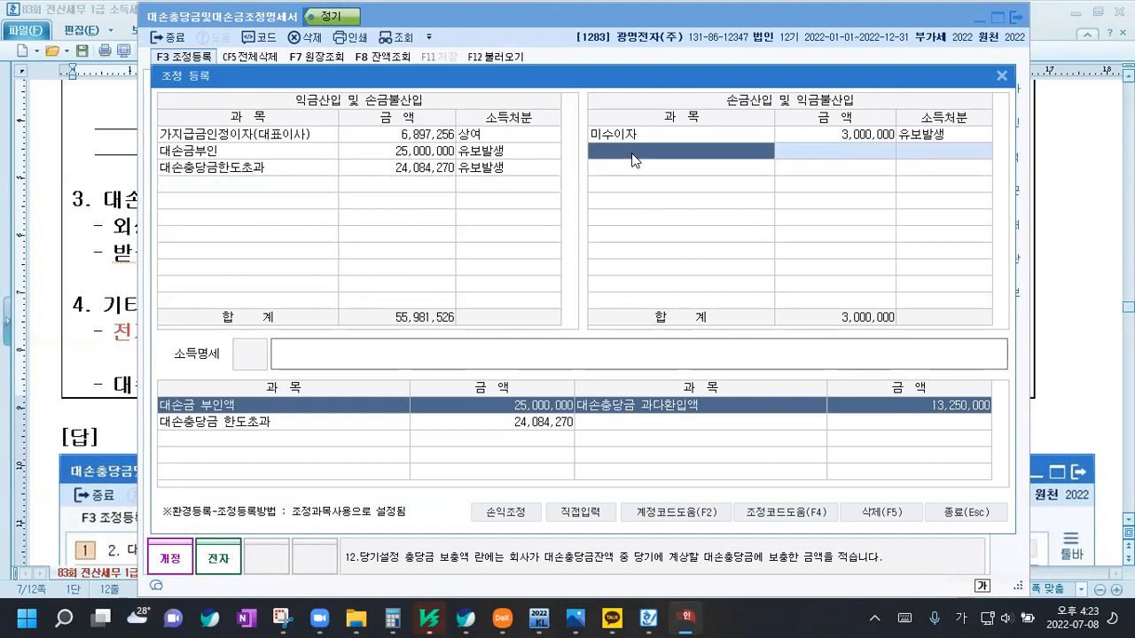
{"action": "type", "text": "전기"}
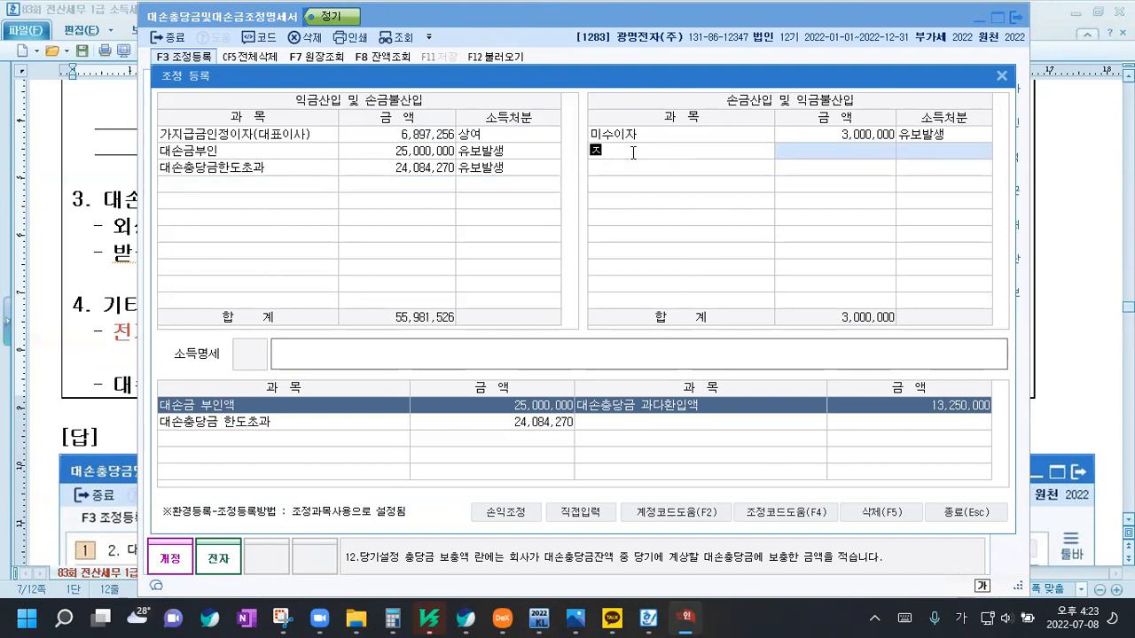
{"action": "key", "text": "Return"}
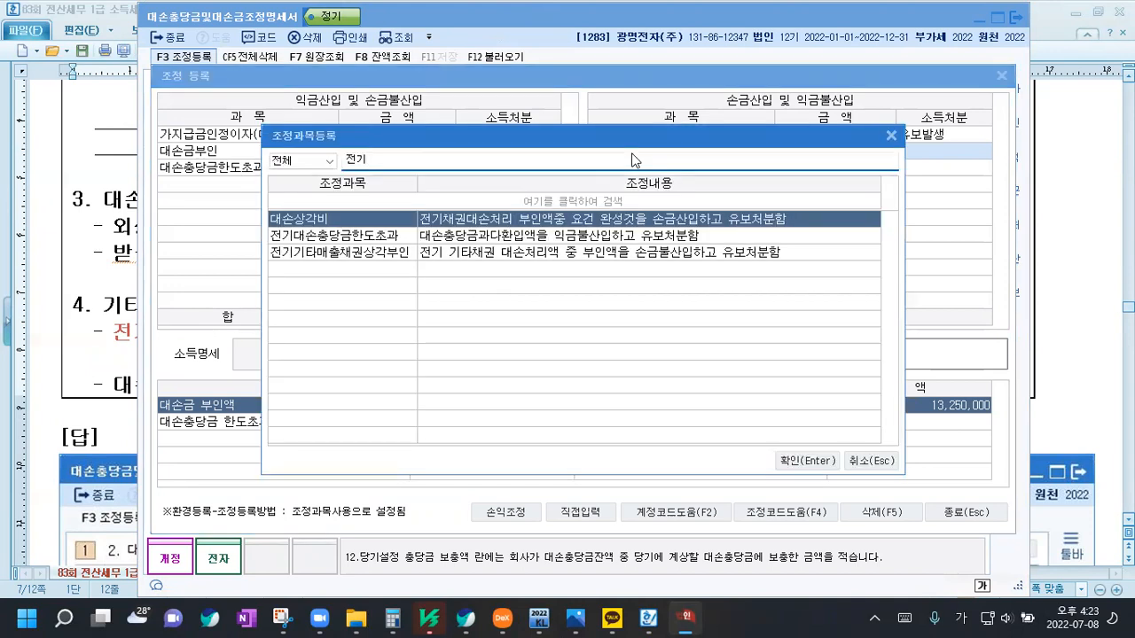
{"action": "key", "text": "Down"}
{"action": "key", "text": "Return"}
{"action": "type", "text": "13,250,"}
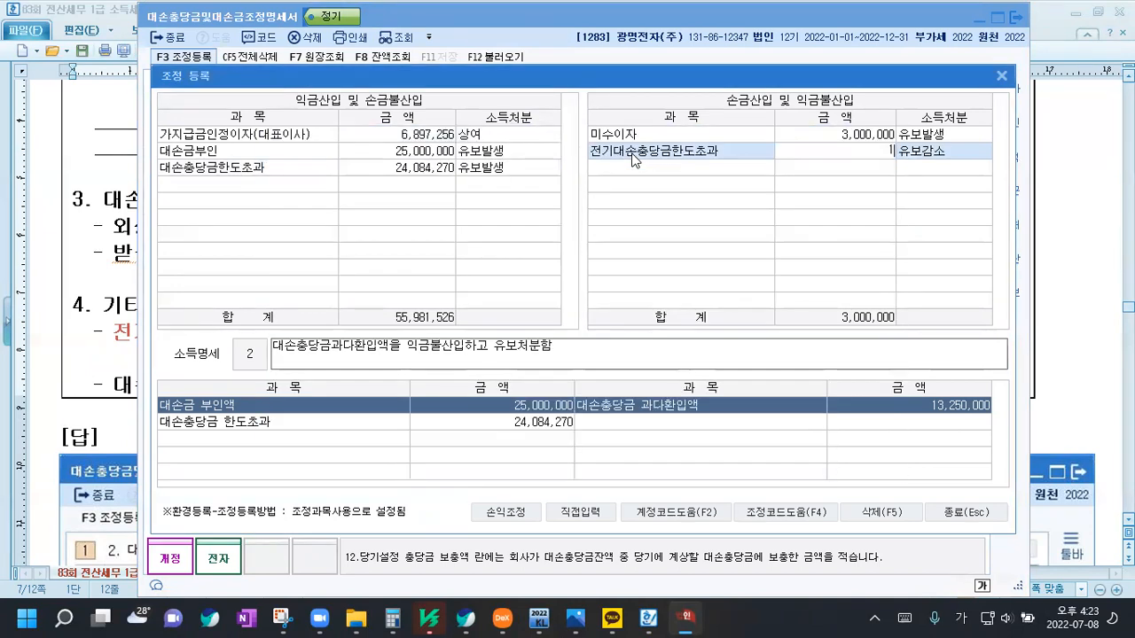
{"action": "type", "text": "000"}
{"action": "key", "text": "Return"}
{"action": "key", "text": "Return"}
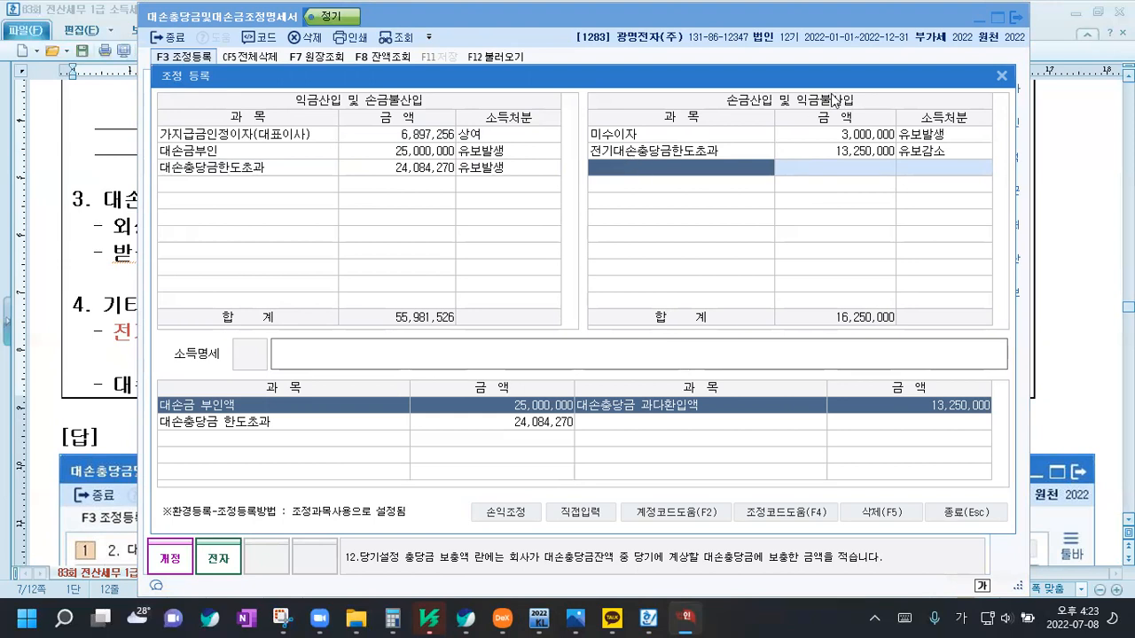
{"action": "left_click", "coordinate": [1001, 76]}
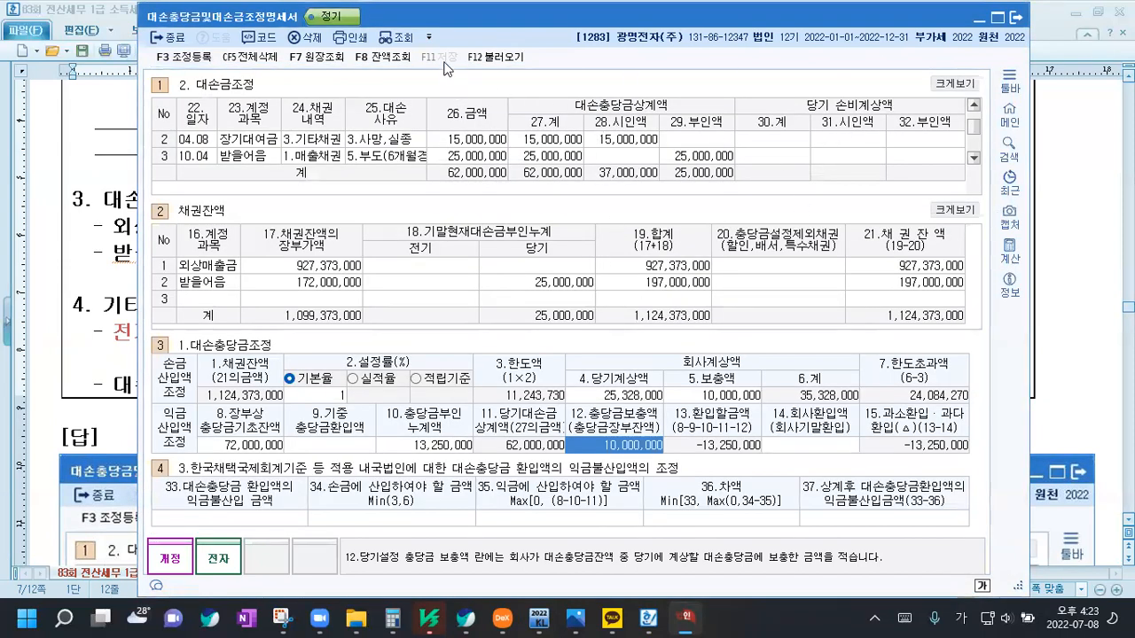
{"action": "left_click", "coordinate": [176, 42]}
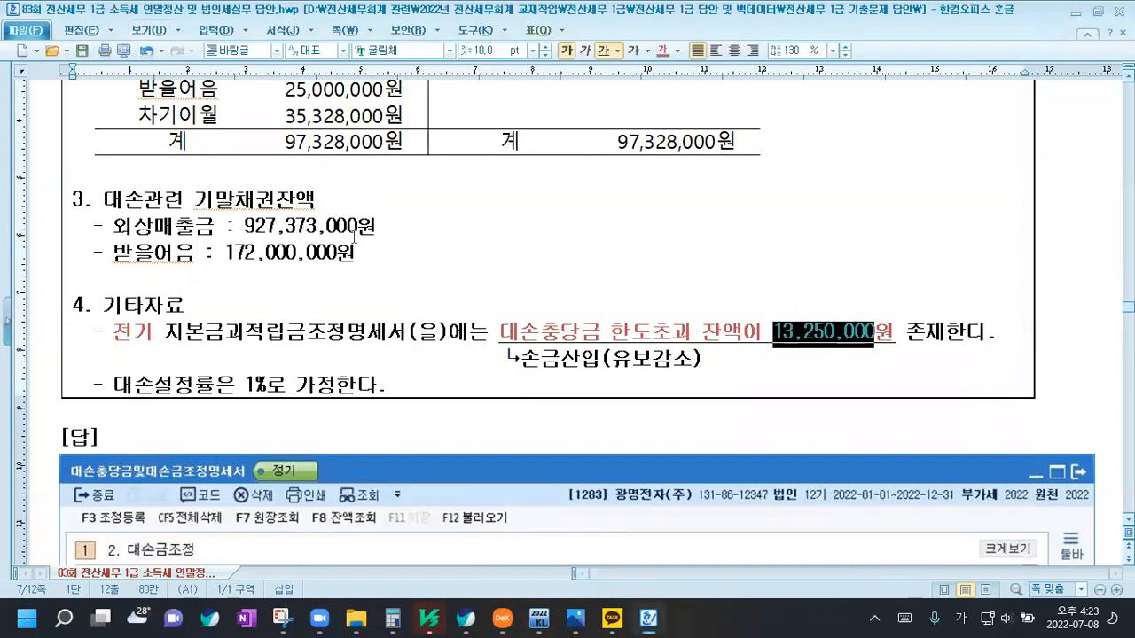
Go to question [3] on 접대비조정명세서 in the exam document and review the 상품매출액 and 제품매출액 figures, including the related-party sales
{"action": "scroll", "coordinate": [358, 244], "scroll_direction": "down", "scroll_amount": 10}
{"action": "scroll", "coordinate": [358, 248], "scroll_direction": "down", "scroll_amount": 10}
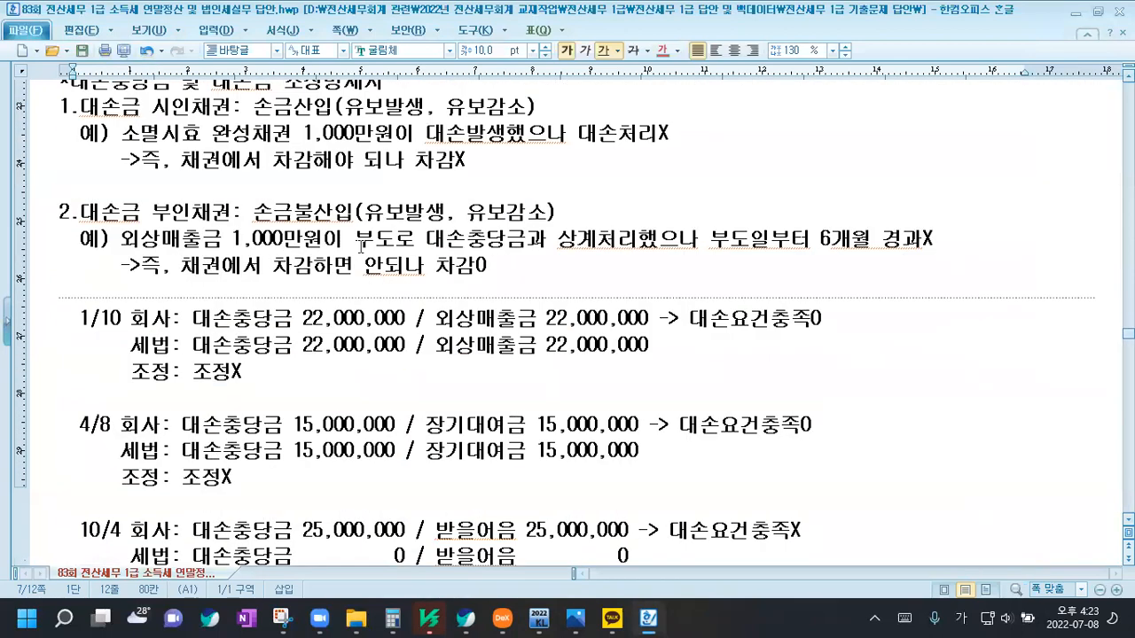
{"action": "scroll", "coordinate": [364, 253], "scroll_direction": "down", "scroll_amount": 10}
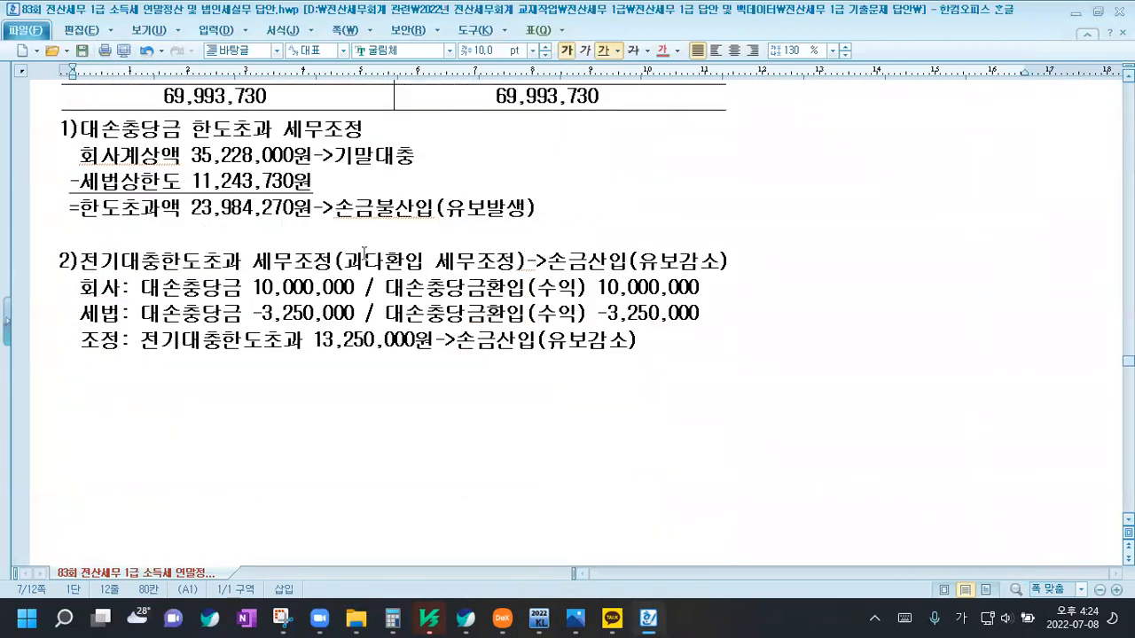
{"action": "scroll", "coordinate": [365, 255], "scroll_direction": "down", "scroll_amount": 3}
{"action": "left_click", "coordinate": [257, 187]}
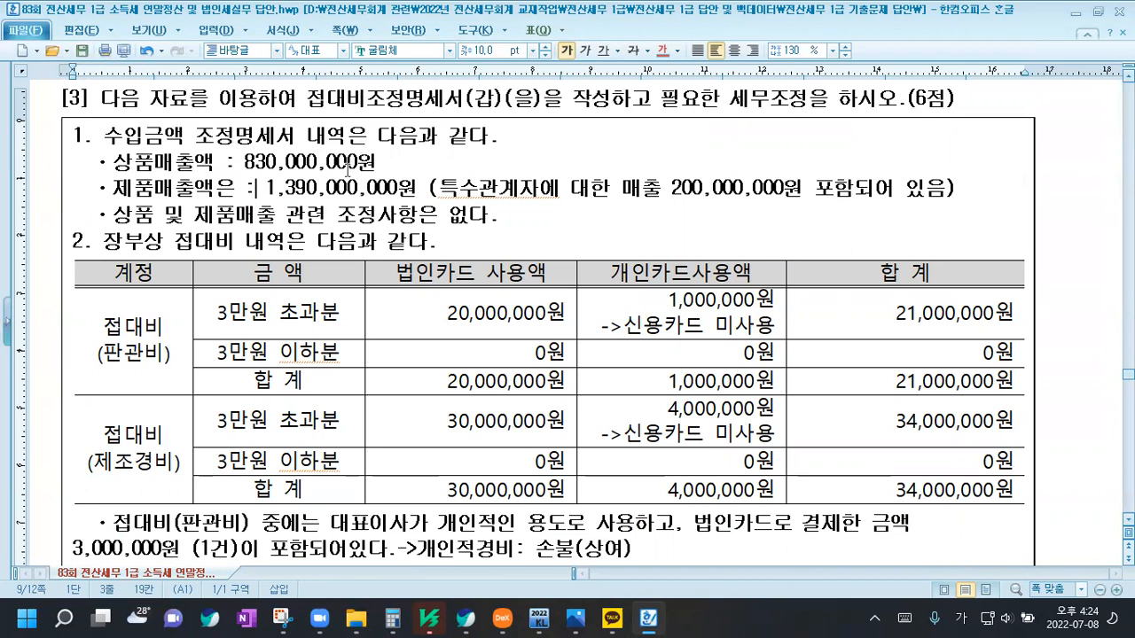
{"action": "left_click", "coordinate": [110, 163]}
{"action": "left_click_drag", "start_coordinate": [110, 164], "coordinate": [312, 165]}
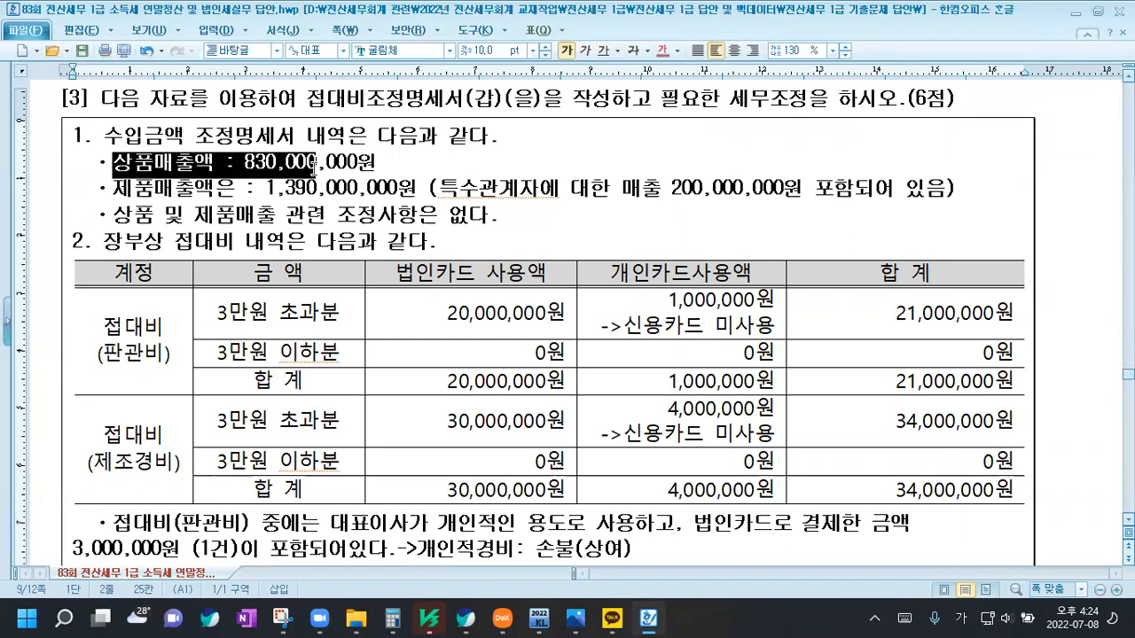
{"action": "left_click_drag", "start_coordinate": [155, 189], "coordinate": [344, 194]}
{"action": "left_click_drag", "start_coordinate": [98, 161], "coordinate": [431, 187]}
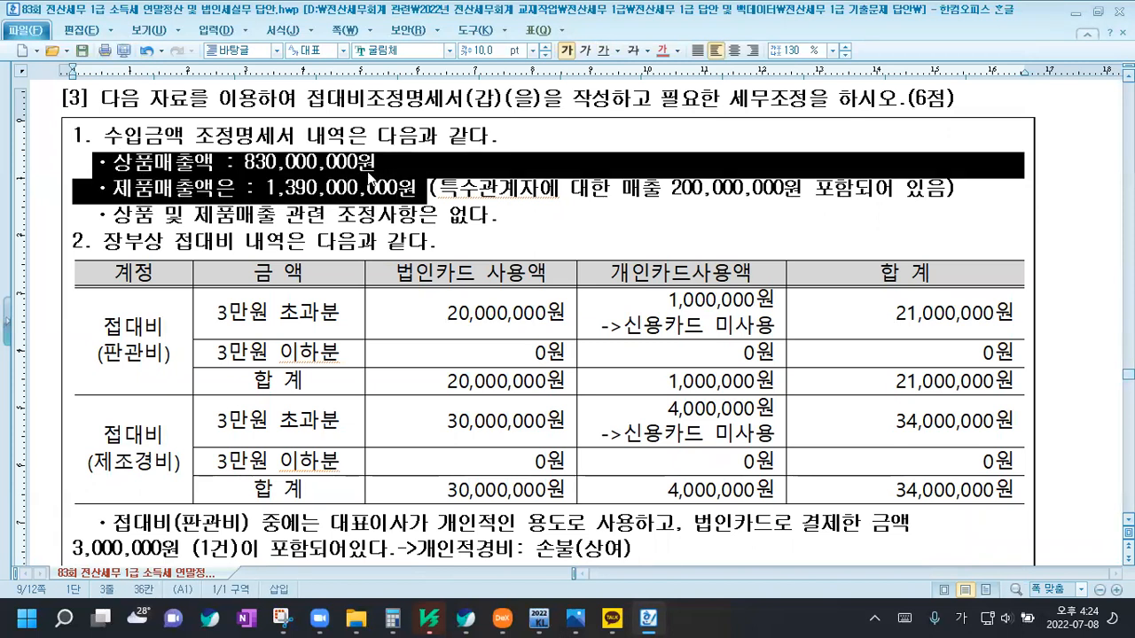
{"action": "left_click", "coordinate": [428, 188]}
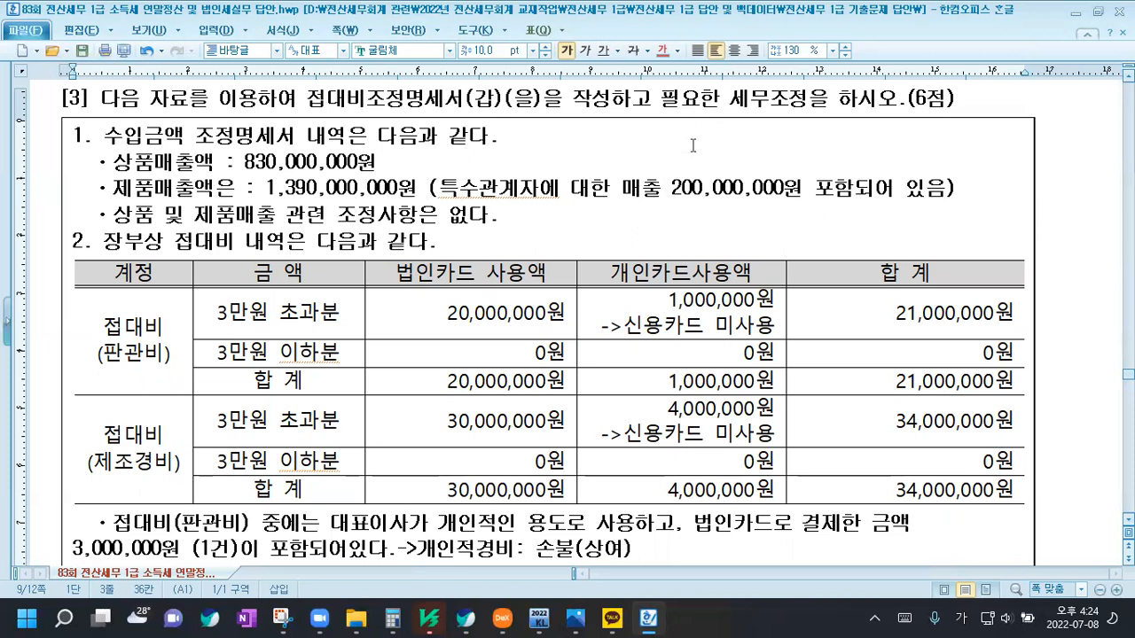
{"action": "scroll", "coordinate": [686, 165], "scroll_direction": "down", "scroll_amount": 2}
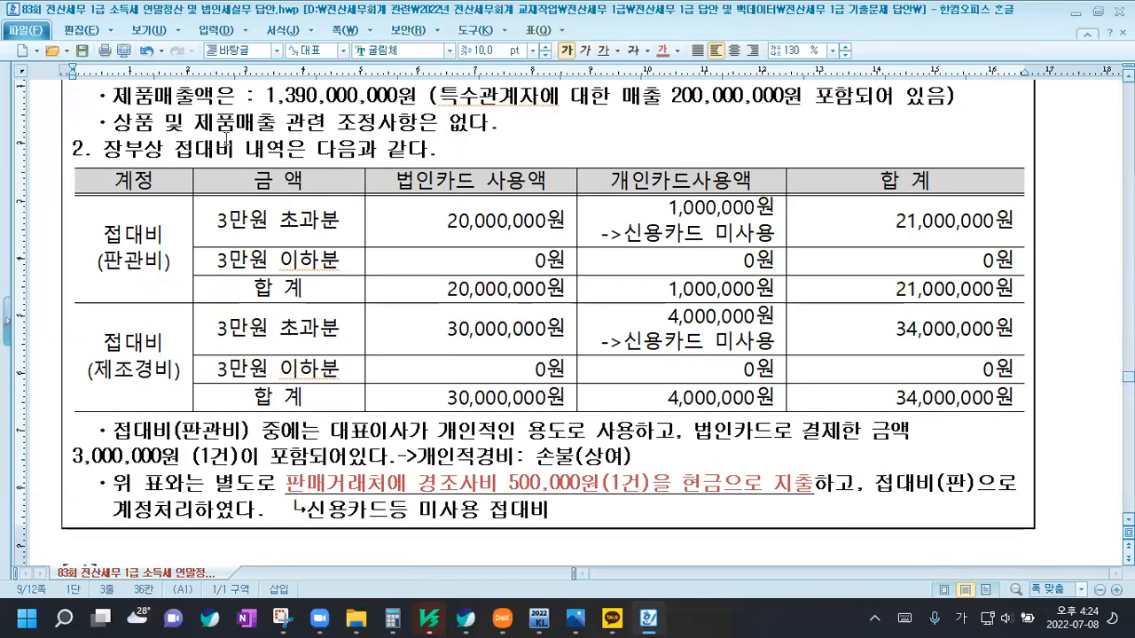
{"action": "scroll", "coordinate": [367, 133], "scroll_direction": "up", "scroll_amount": 2}
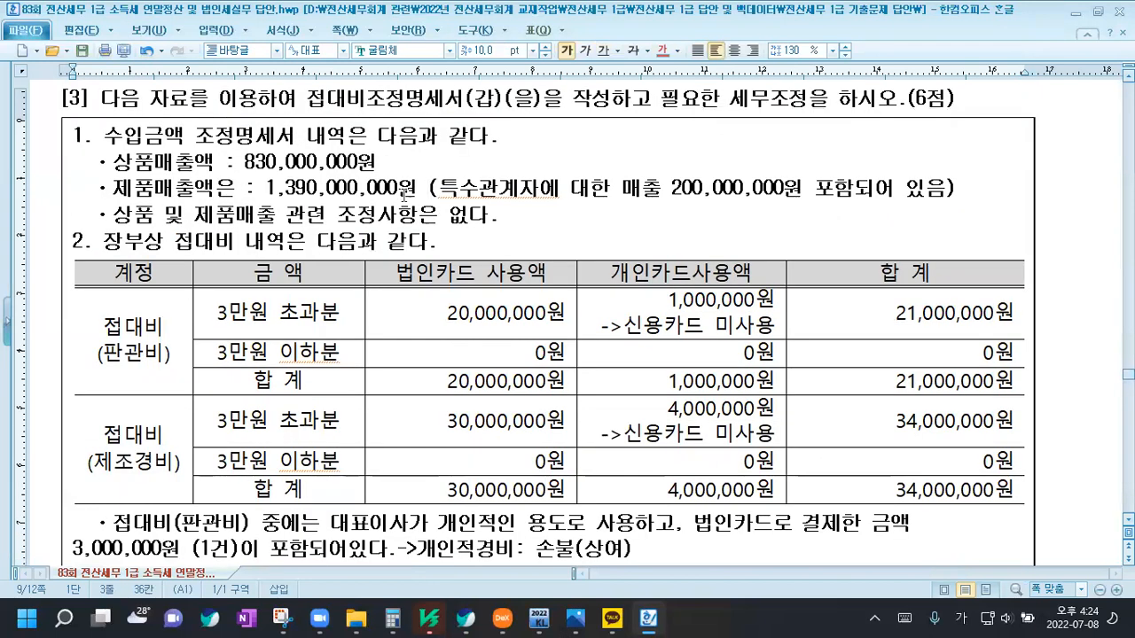
Examine the 장부상 접대비 내역 table and the notes below it on personal-use spending and cash 경조사비
{"action": "scroll", "coordinate": [426, 212], "scroll_direction": "down", "scroll_amount": 2}
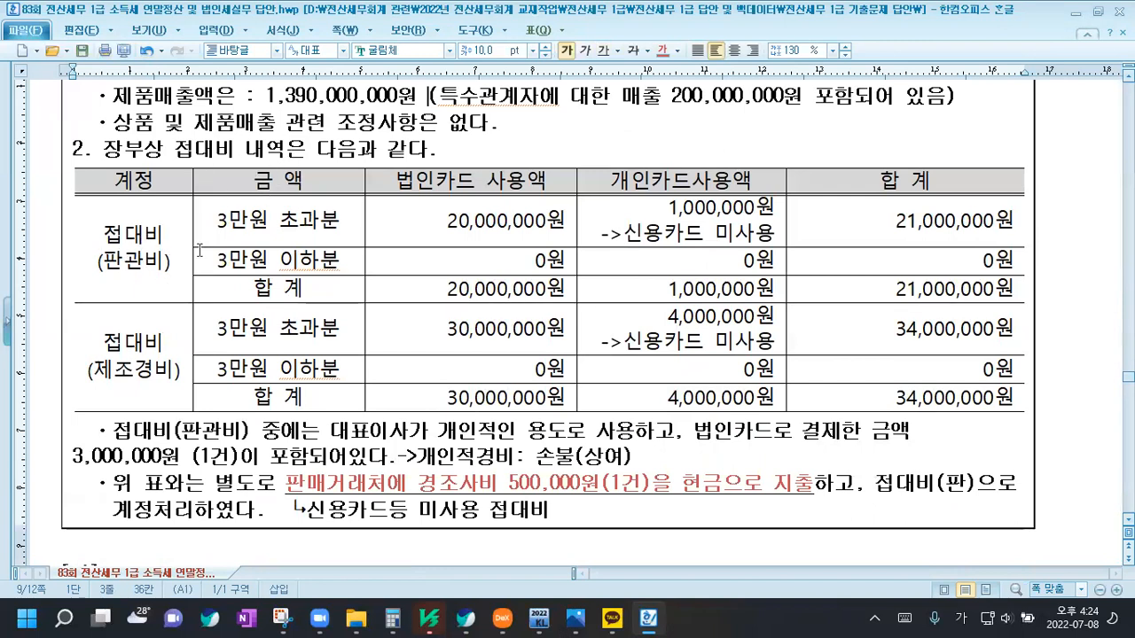
{"action": "left_click_drag", "start_coordinate": [216, 220], "coordinate": [345, 223]}
{"action": "left_click", "coordinate": [352, 223]}
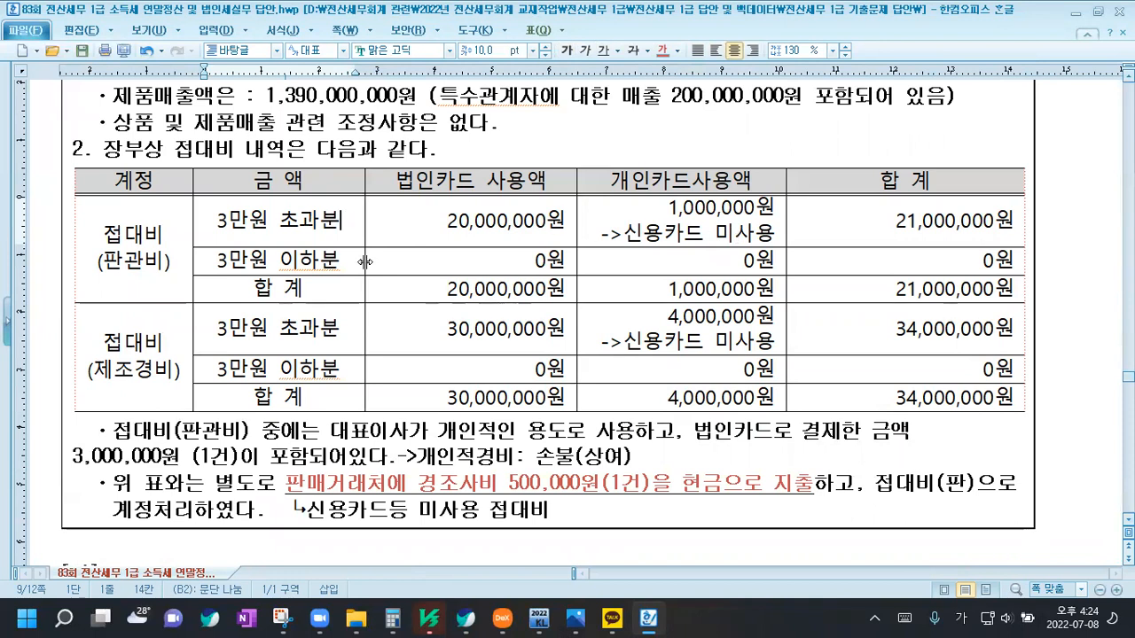
{"action": "scroll", "coordinate": [371, 263], "scroll_direction": "down", "scroll_amount": 2}
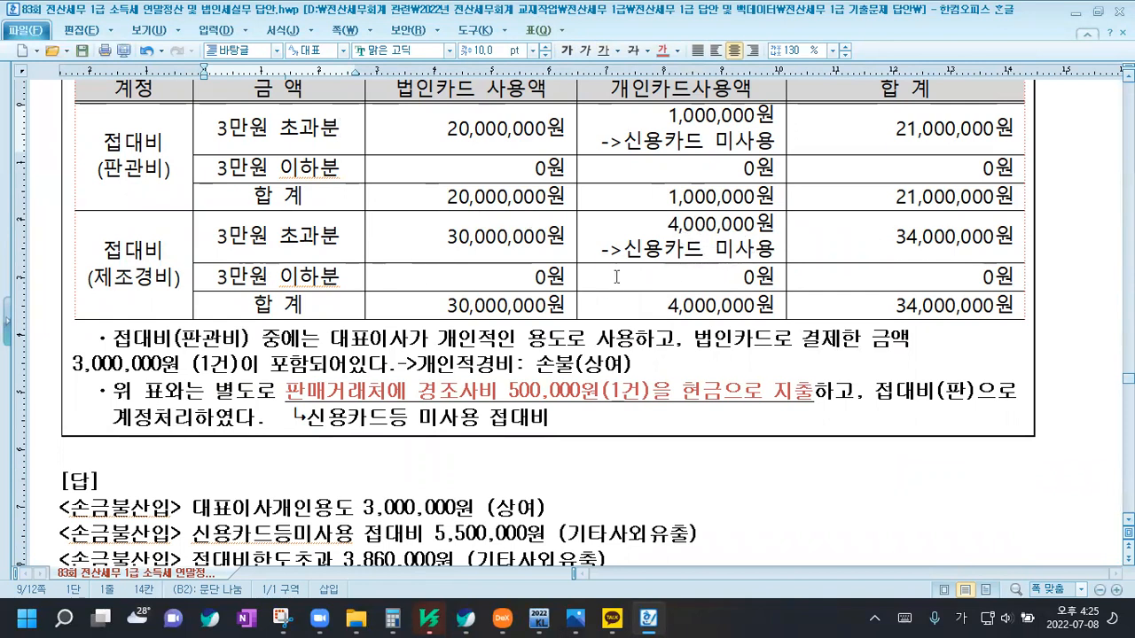
{"action": "scroll", "coordinate": [621, 276], "scroll_direction": "down", "scroll_amount": 1}
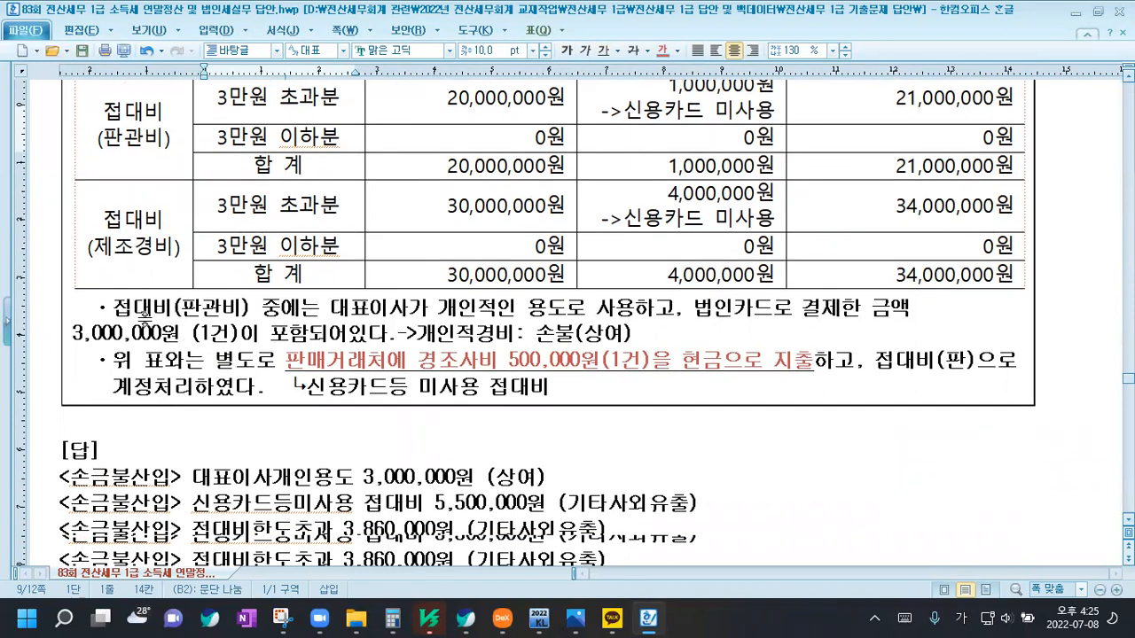
{"action": "scroll", "coordinate": [221, 311], "scroll_direction": "down", "scroll_amount": 2}
{"action": "scroll", "coordinate": [305, 256], "scroll_direction": "up", "scroll_amount": 3}
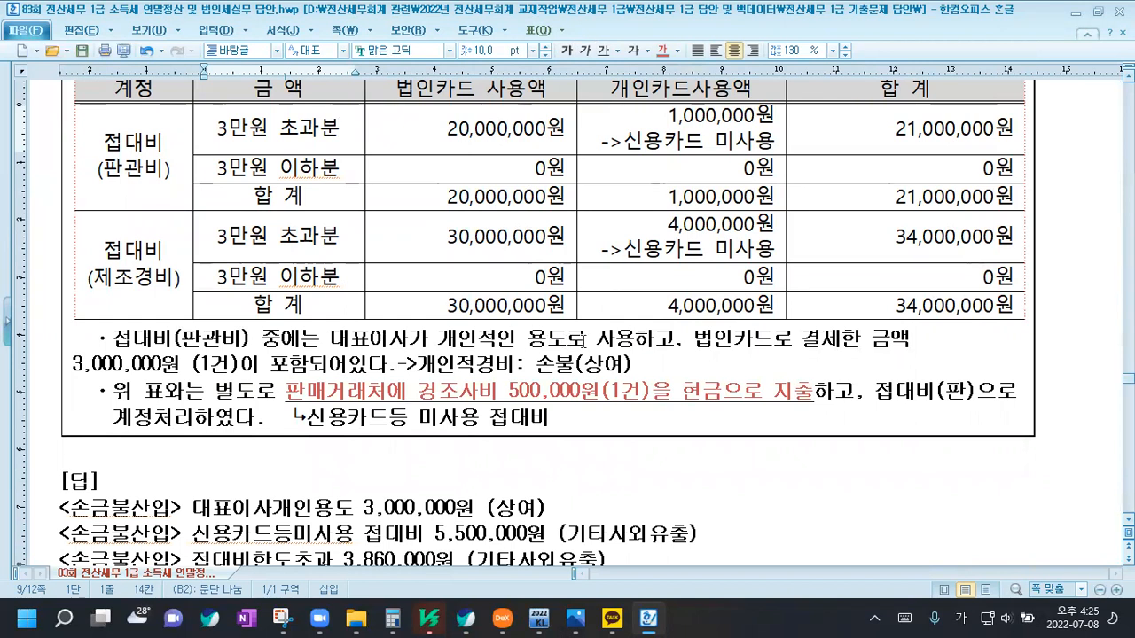
{"action": "left_click", "coordinate": [74, 363]}
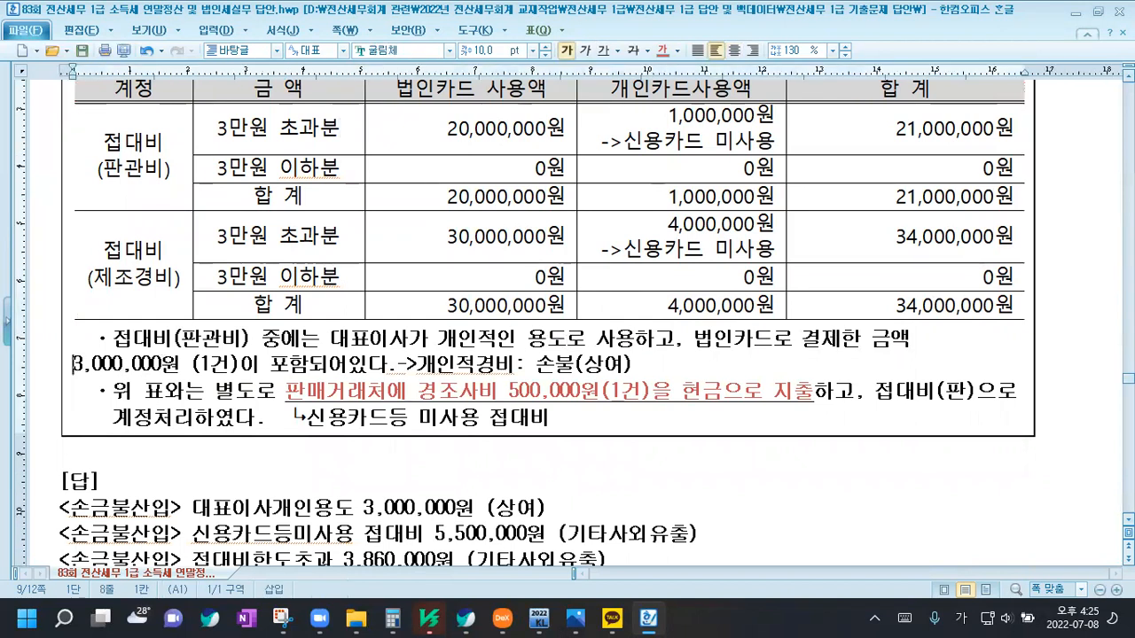
Indent the "3,000,000원 (1건)이 포함되어있다" line to align with the text above and insert a blank line after it
{"action": "left_click", "coordinate": [939, 339]}
{"action": "left_click", "coordinate": [82, 364]}
{"action": "key", "text": "Tab"}
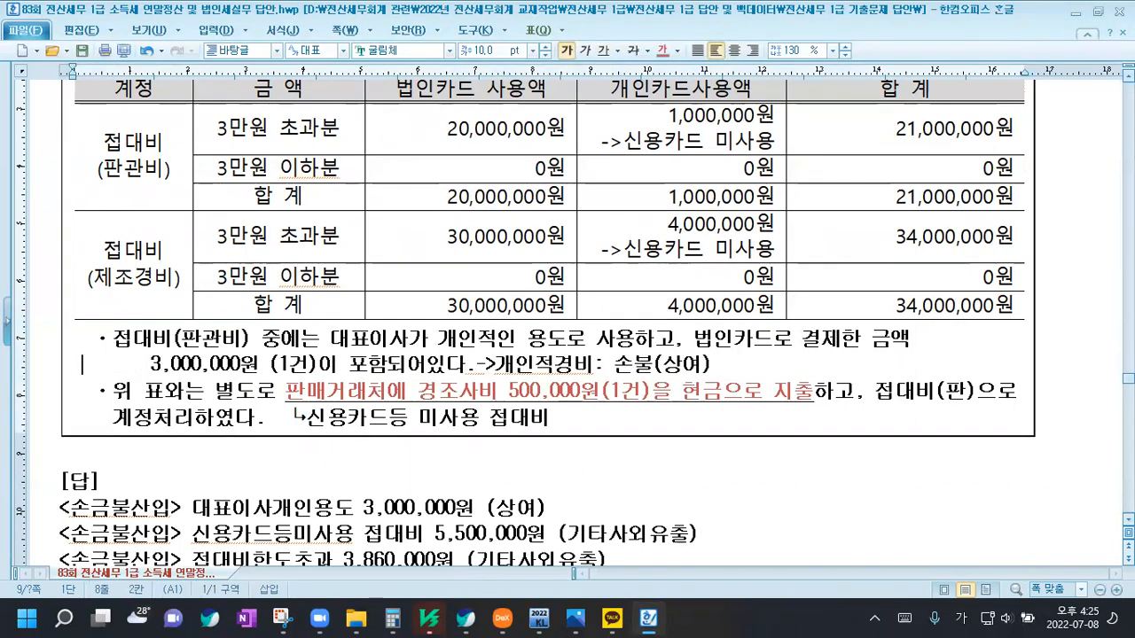
{"action": "key", "text": "BackSpace"}
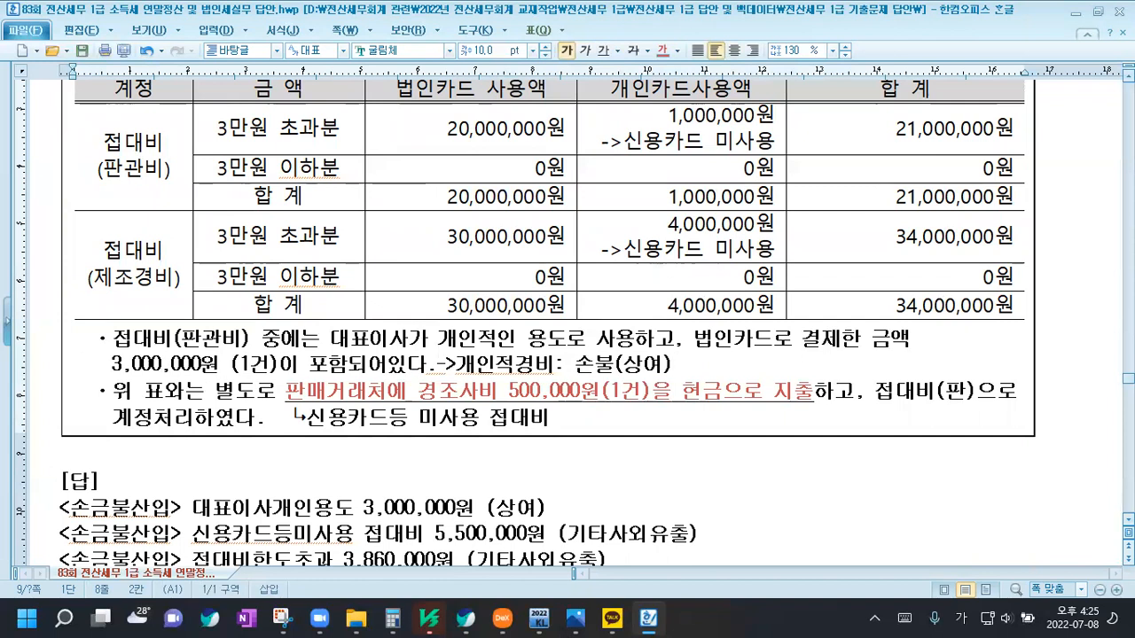
{"action": "left_click", "coordinate": [694, 369]}
{"action": "key", "text": "Return"}
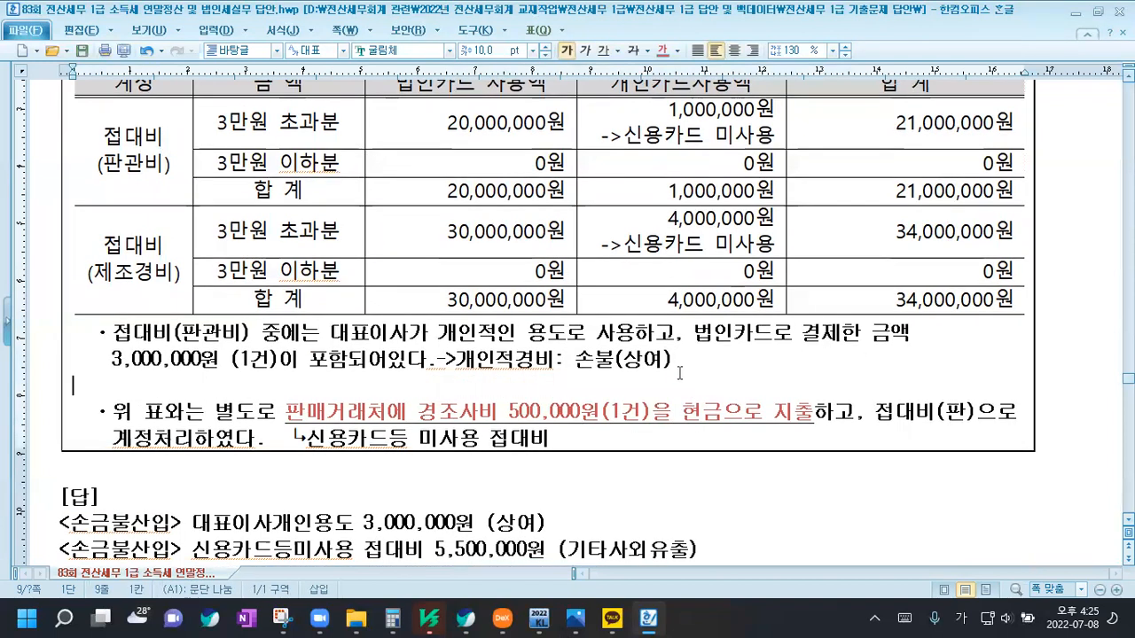
Switch to KcLep, open 접대비조정명세서 and load the existing ledger data into it
{"action": "scroll", "coordinate": [414, 413], "scroll_direction": "down", "scroll_amount": 2}
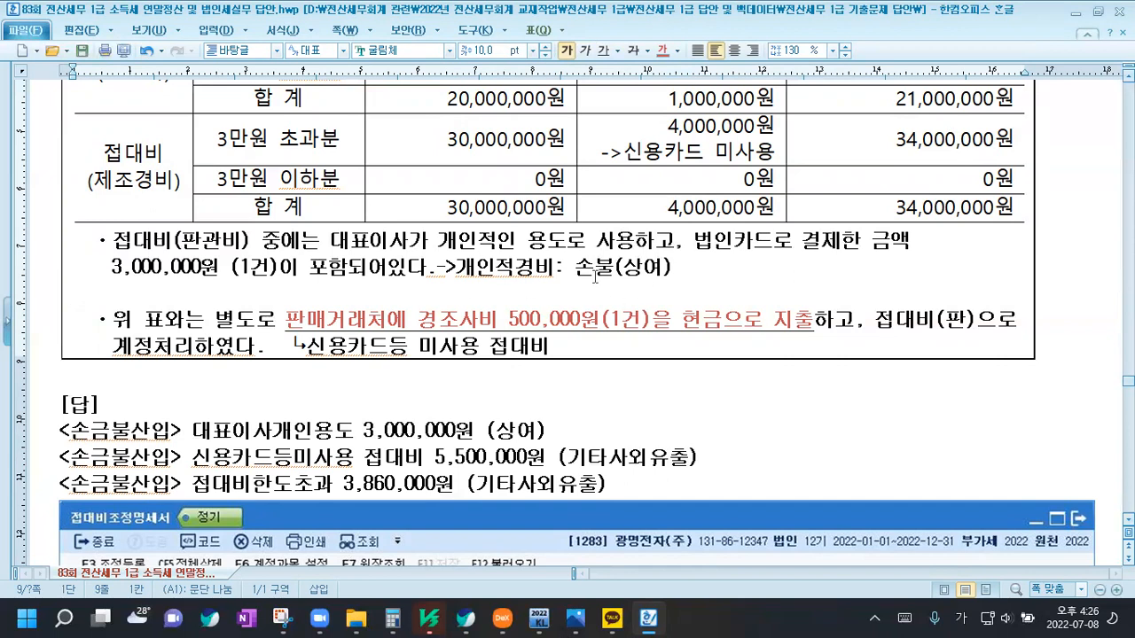
{"action": "scroll", "coordinate": [743, 248], "scroll_direction": "up", "scroll_amount": 3}
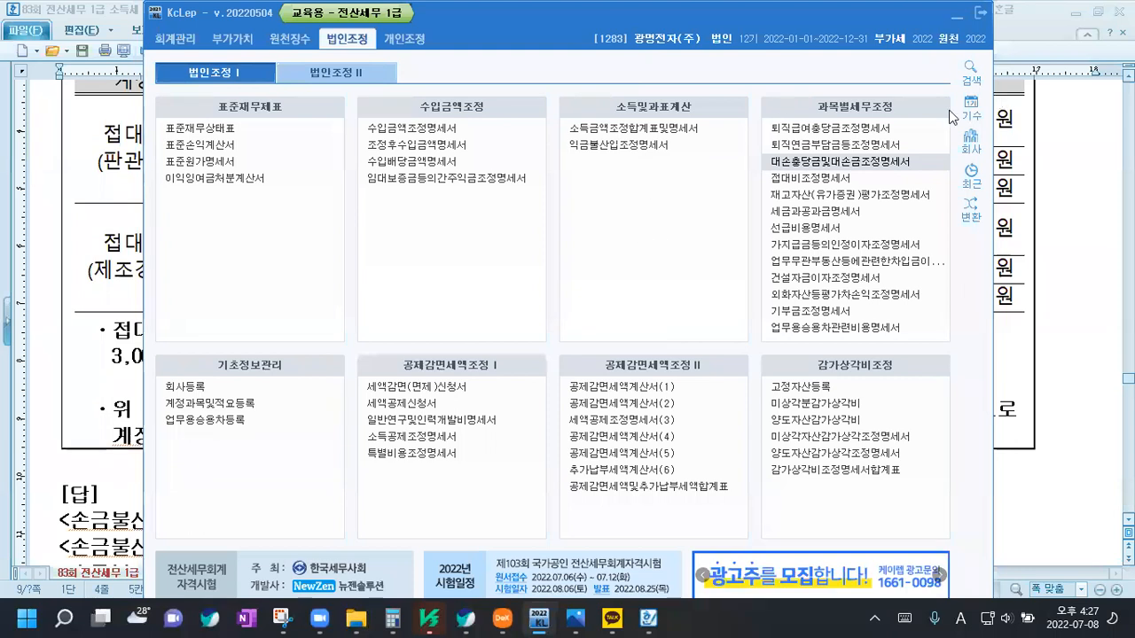
{"action": "left_click", "coordinate": [825, 181]}
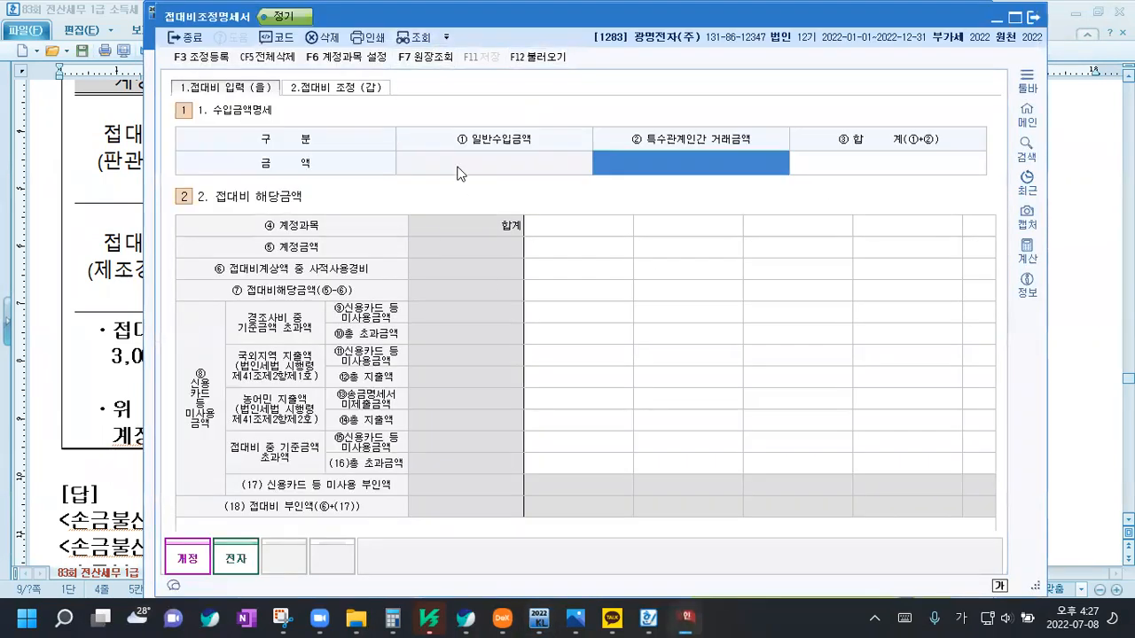
{"action": "left_click", "coordinate": [542, 57]}
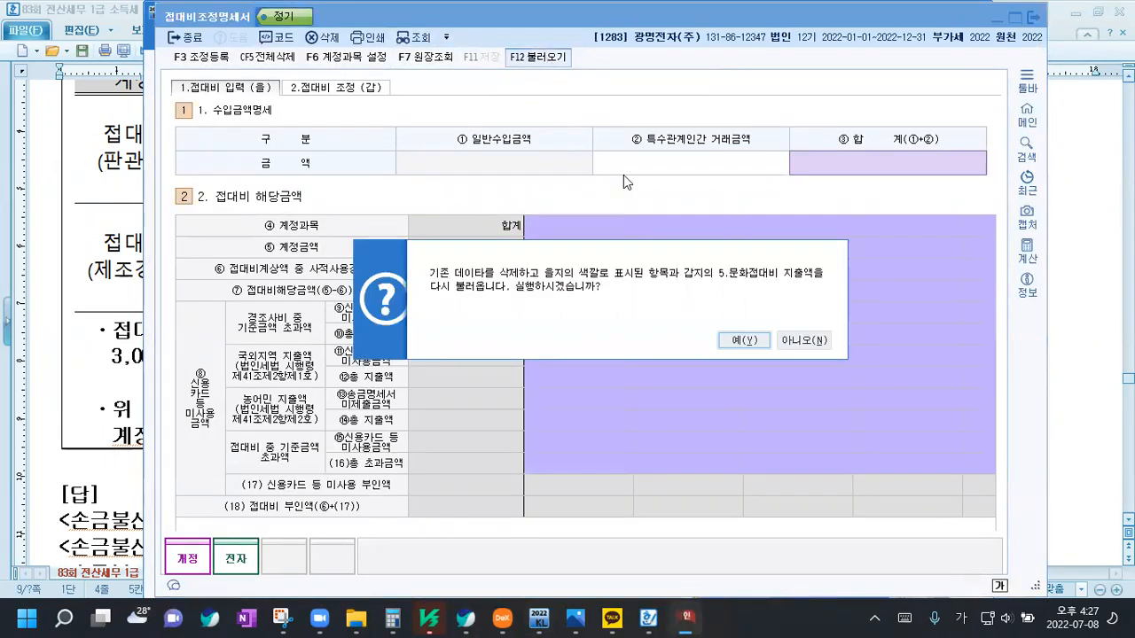
{"action": "left_click", "coordinate": [738, 341]}
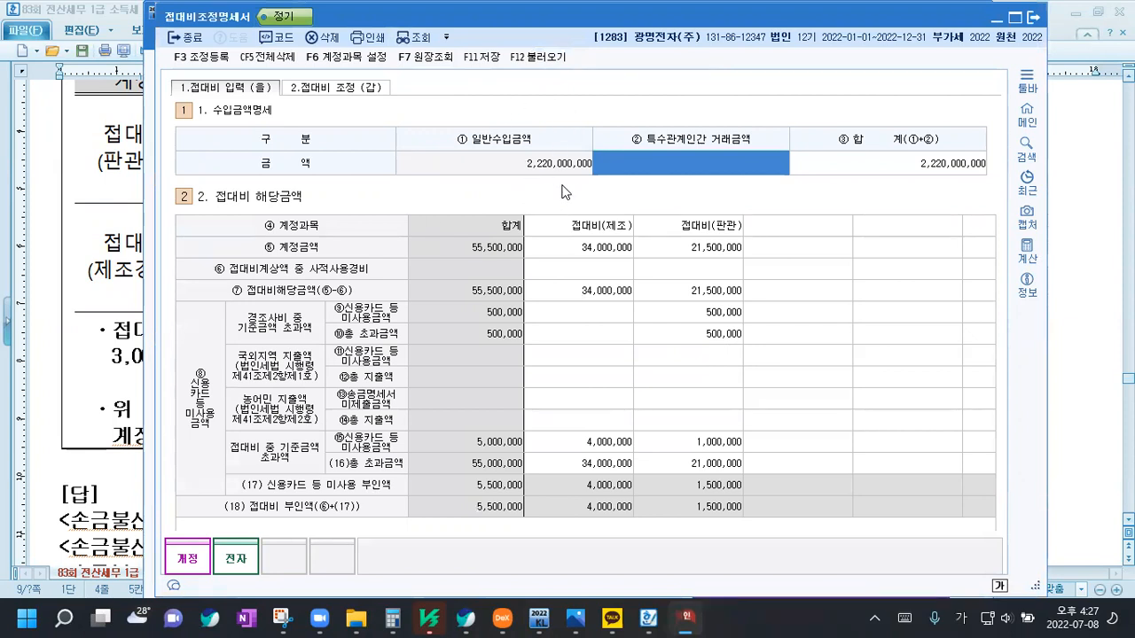
Set 특수관계인간 거래금액 to 200,000,000 in the 수입금액명세
{"action": "left_click", "coordinate": [740, 160]}
{"action": "type", "text": "200000000"}
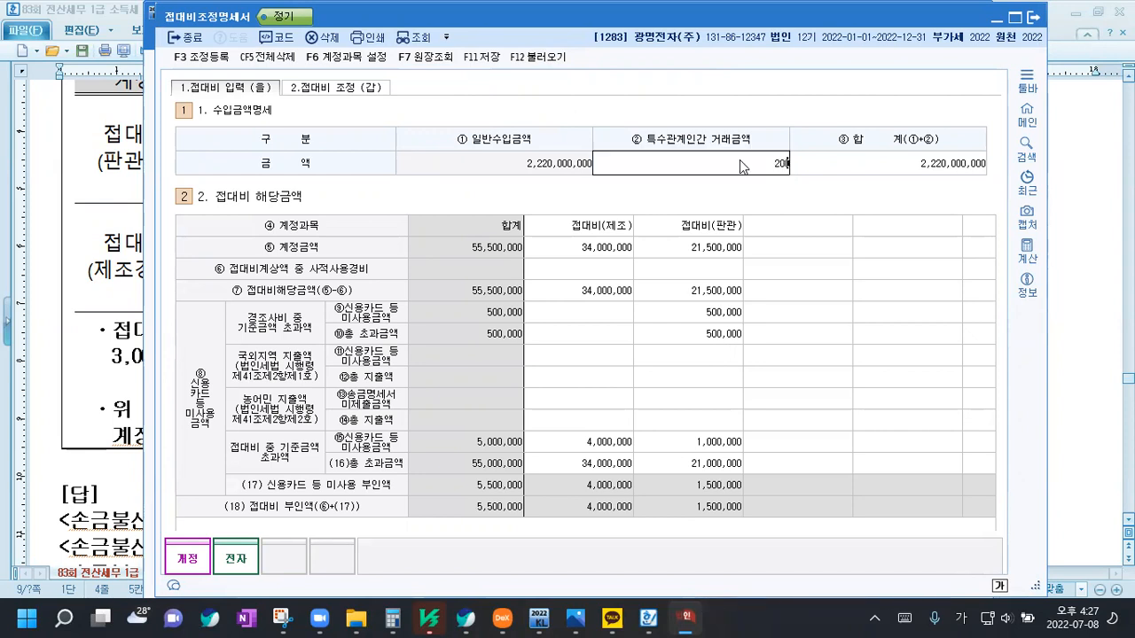
{"action": "key", "text": "Return"}
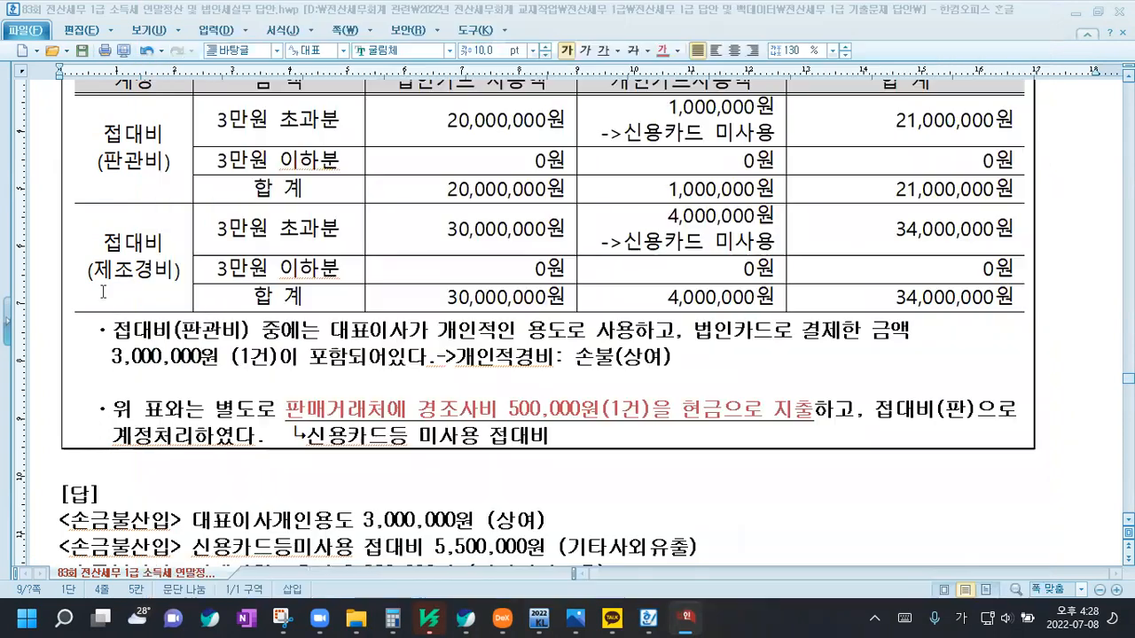
Compare the exam document's 접대비(판관비) and 접대비(제조경비) totals and the separate 경조사비 note with the loaded 계정금액 figures
{"action": "left_click", "coordinate": [103, 291]}
{"action": "scroll", "coordinate": [677, 251], "scroll_direction": "up", "scroll_amount": 1}
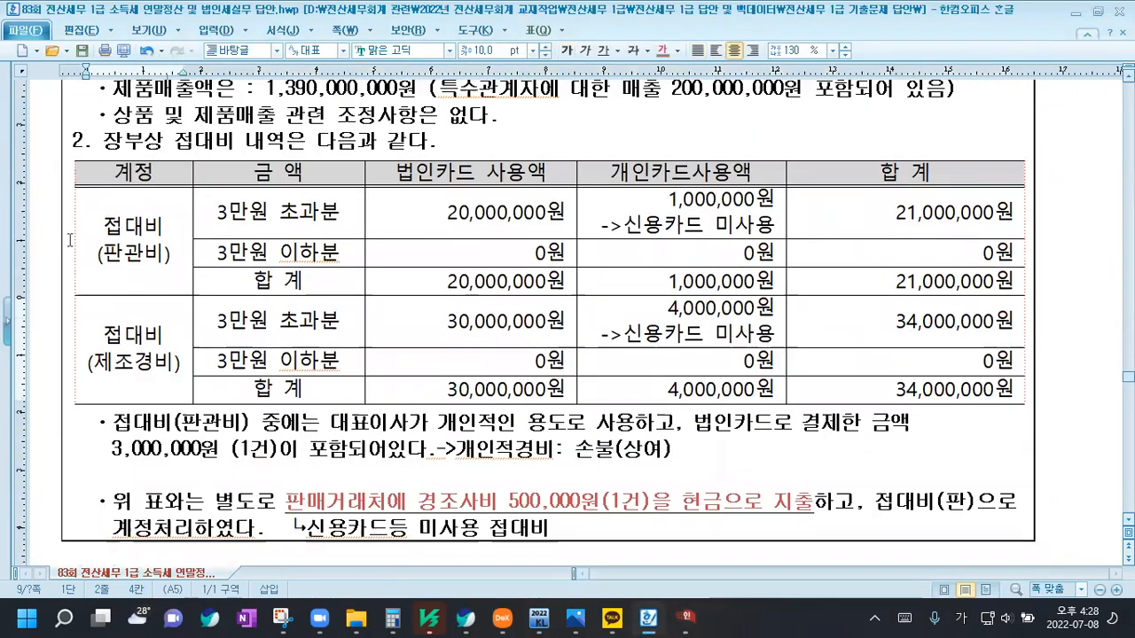
{"action": "left_click_drag", "start_coordinate": [101, 223], "coordinate": [177, 290]}
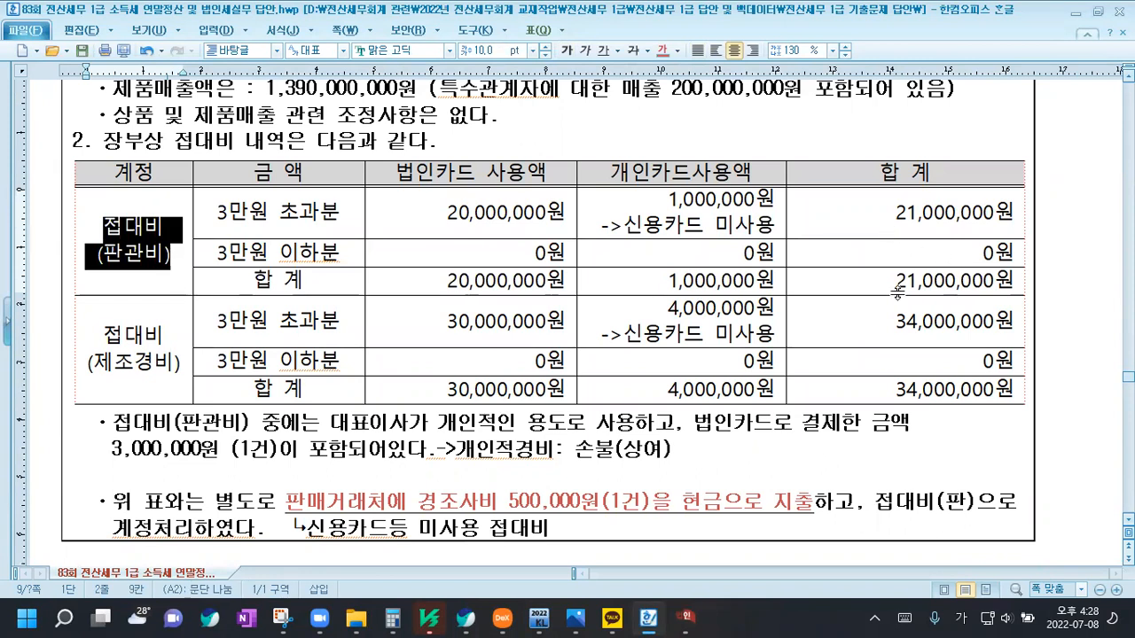
{"action": "left_click_drag", "start_coordinate": [894, 282], "coordinate": [962, 281]}
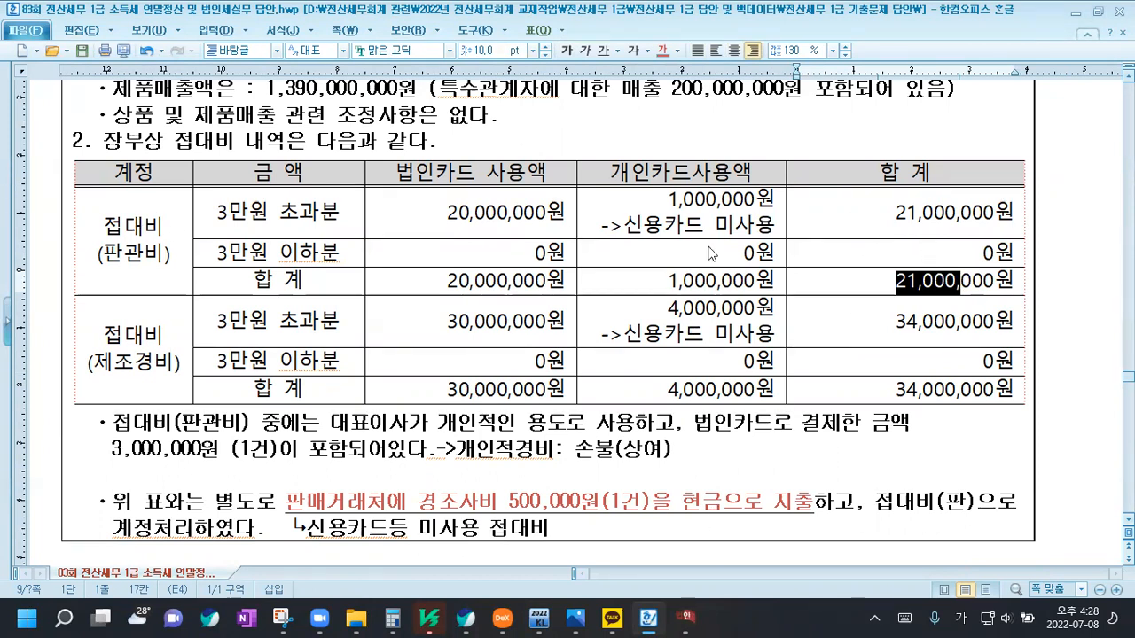
{"action": "key", "text": "alt+Tab"}
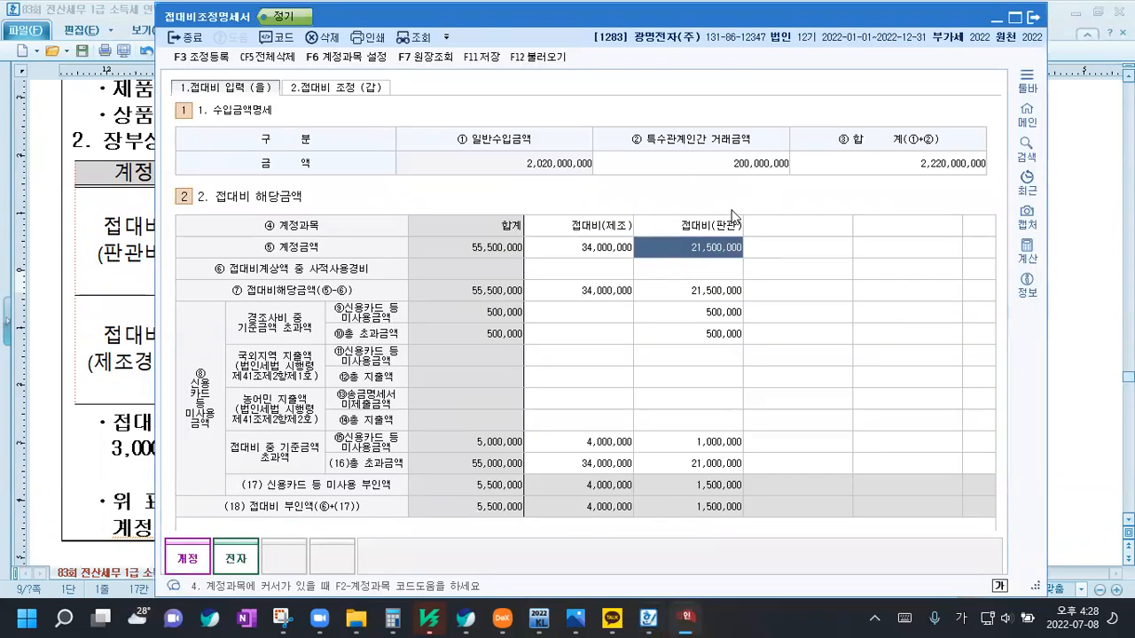
{"action": "left_click", "coordinate": [141, 317]}
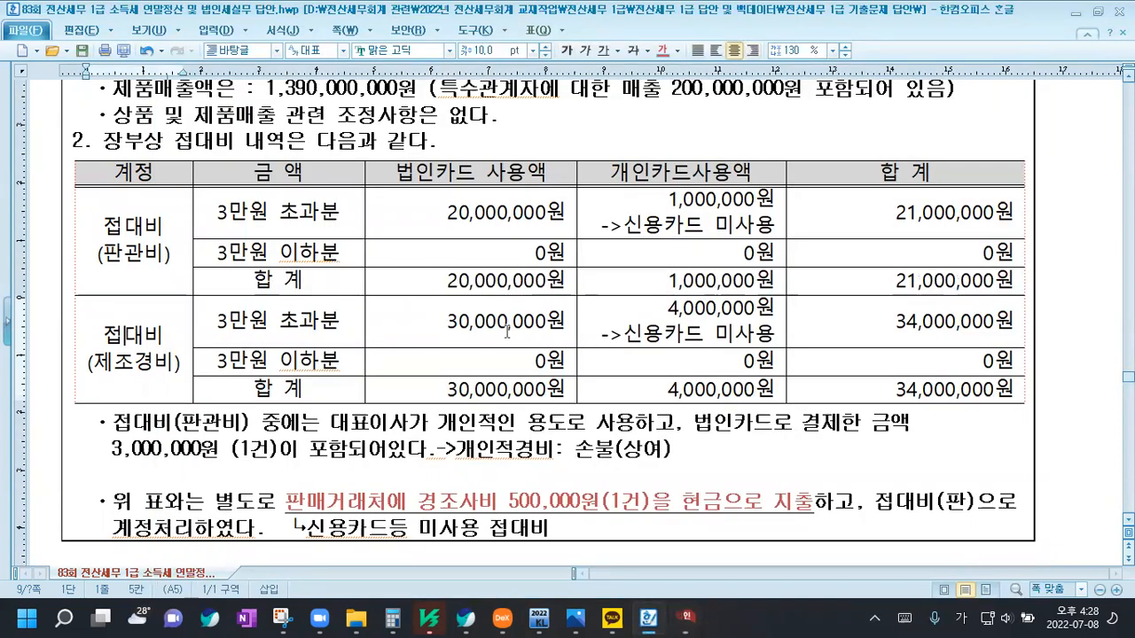
{"action": "scroll", "coordinate": [496, 332], "scroll_direction": "down", "scroll_amount": 2}
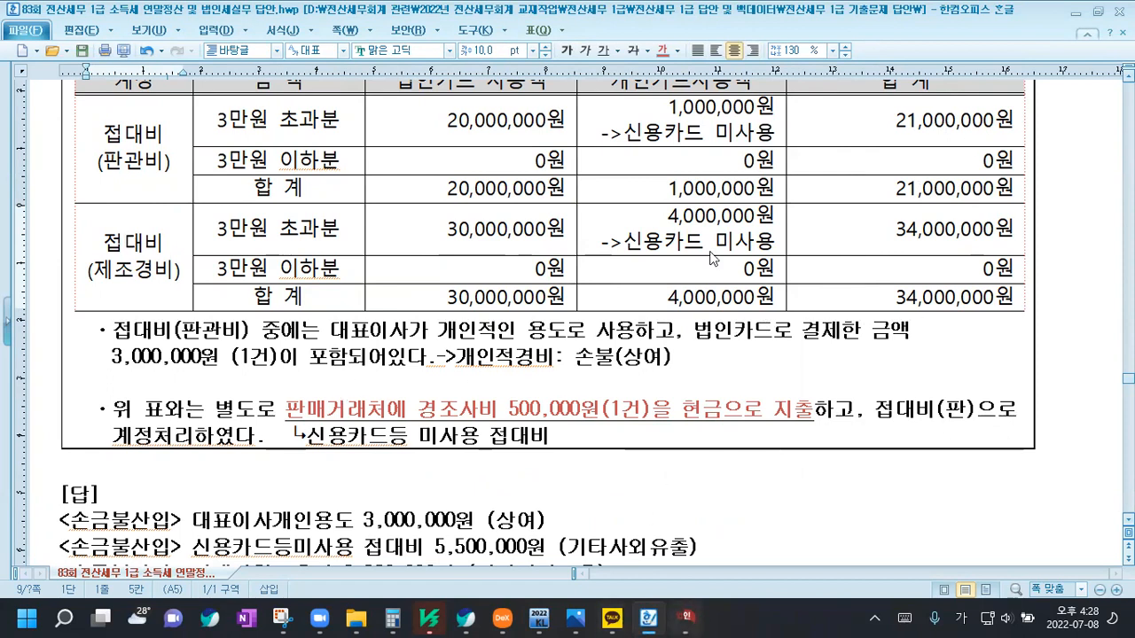
{"action": "key", "text": "alt+Tab"}
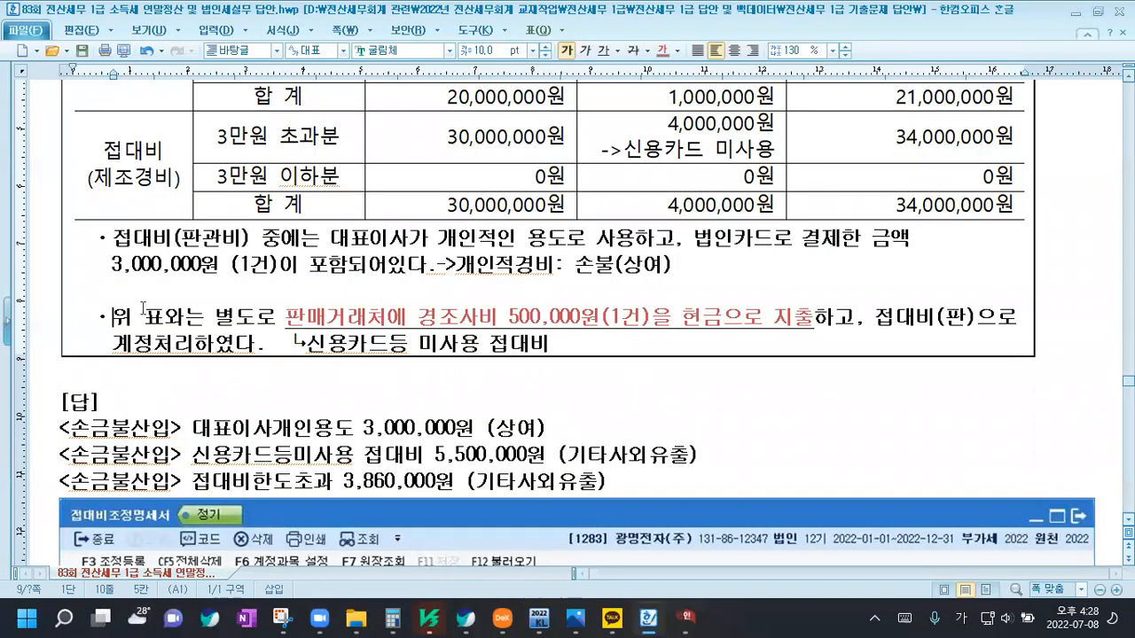
{"action": "scroll", "coordinate": [142, 310], "scroll_direction": "up", "scroll_amount": 1}
{"action": "left_click_drag", "start_coordinate": [104, 137], "coordinate": [163, 150]}
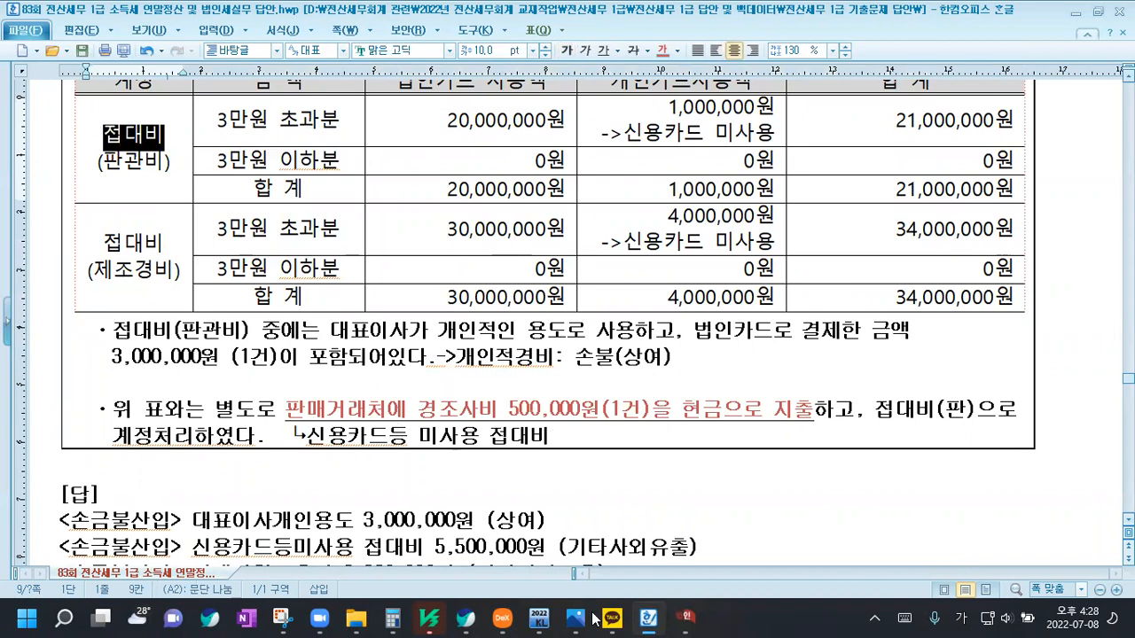
Return to 접대비조정명세서 in KcLep and enter 3,000,000 as 접대비계상액 중 사적사용경비 for 접대비(판관)
{"action": "left_click", "coordinate": [685, 618]}
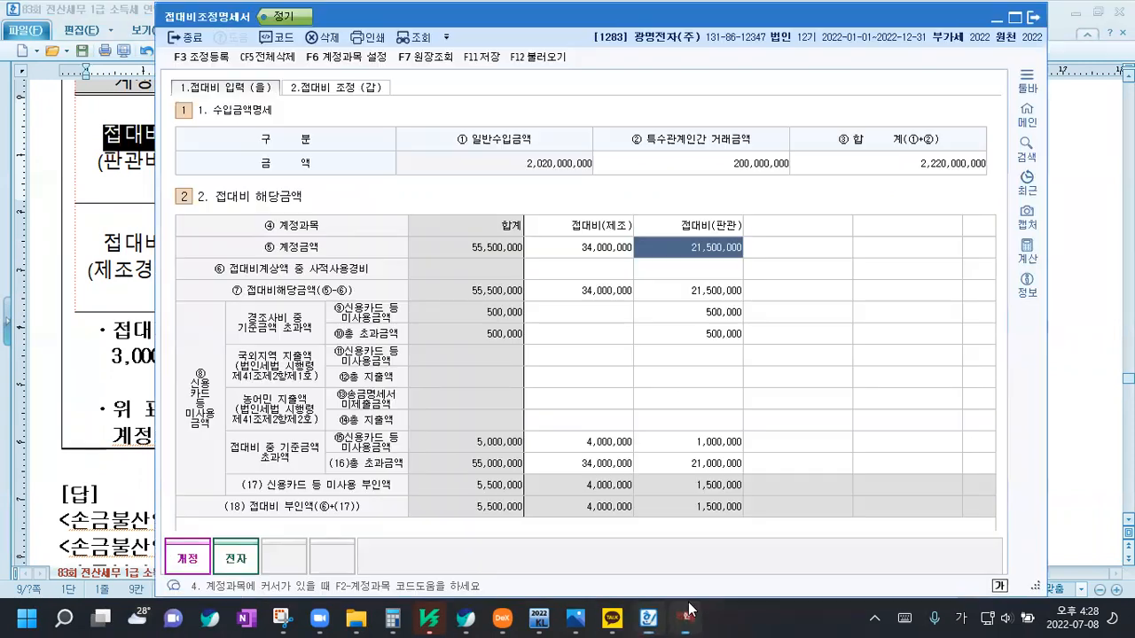
{"action": "left_click", "coordinate": [696, 276]}
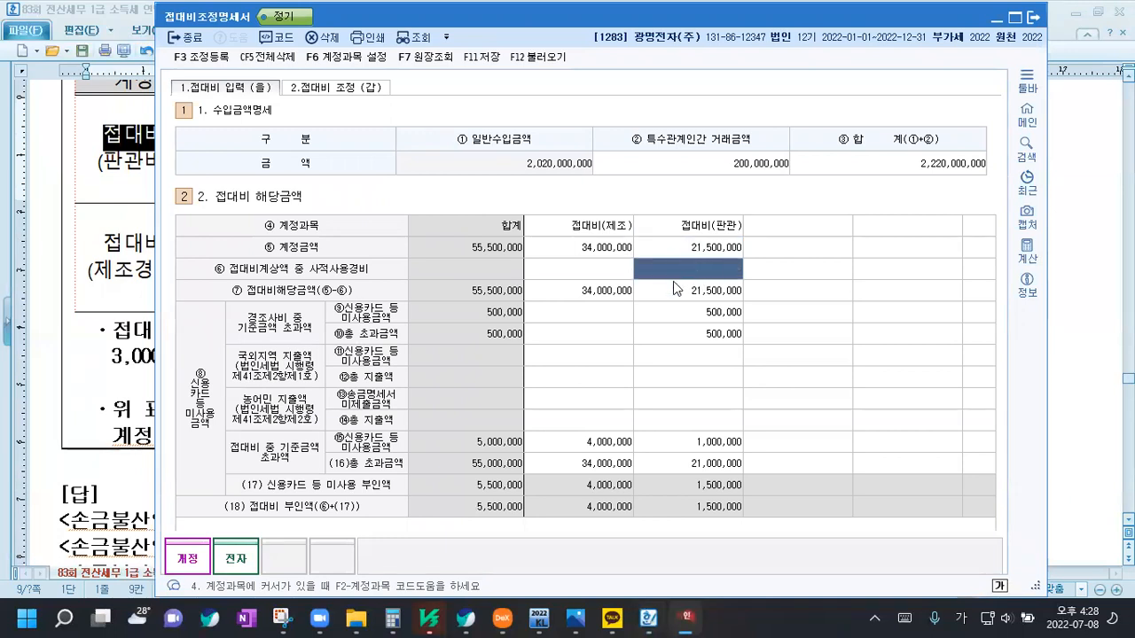
{"action": "left_click", "coordinate": [673, 284]}
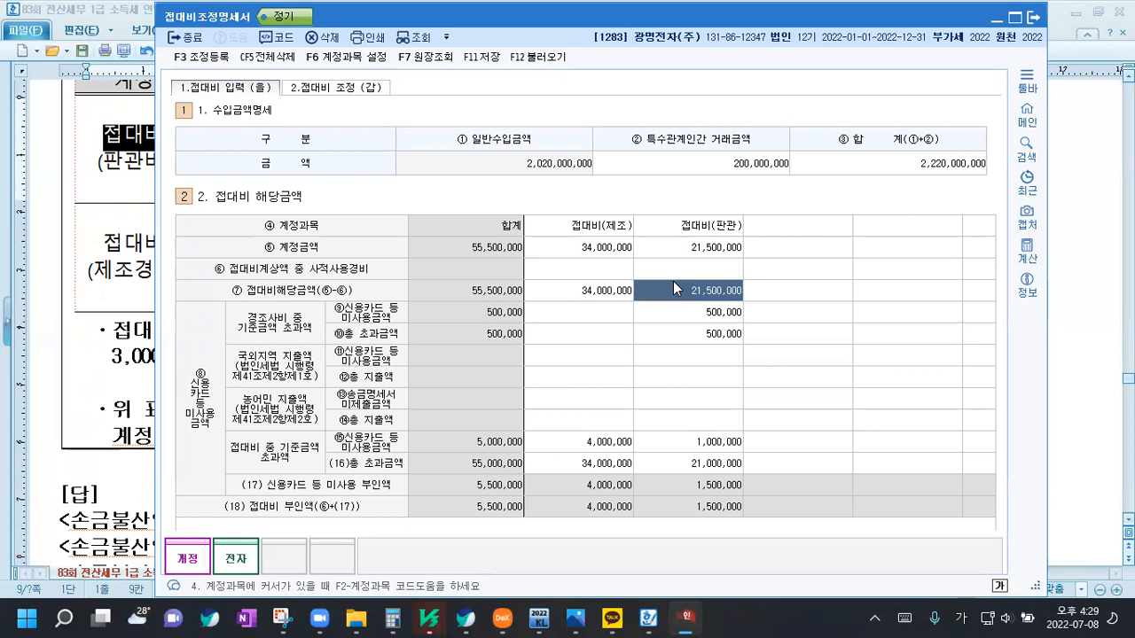
{"action": "left_click", "coordinate": [697, 271]}
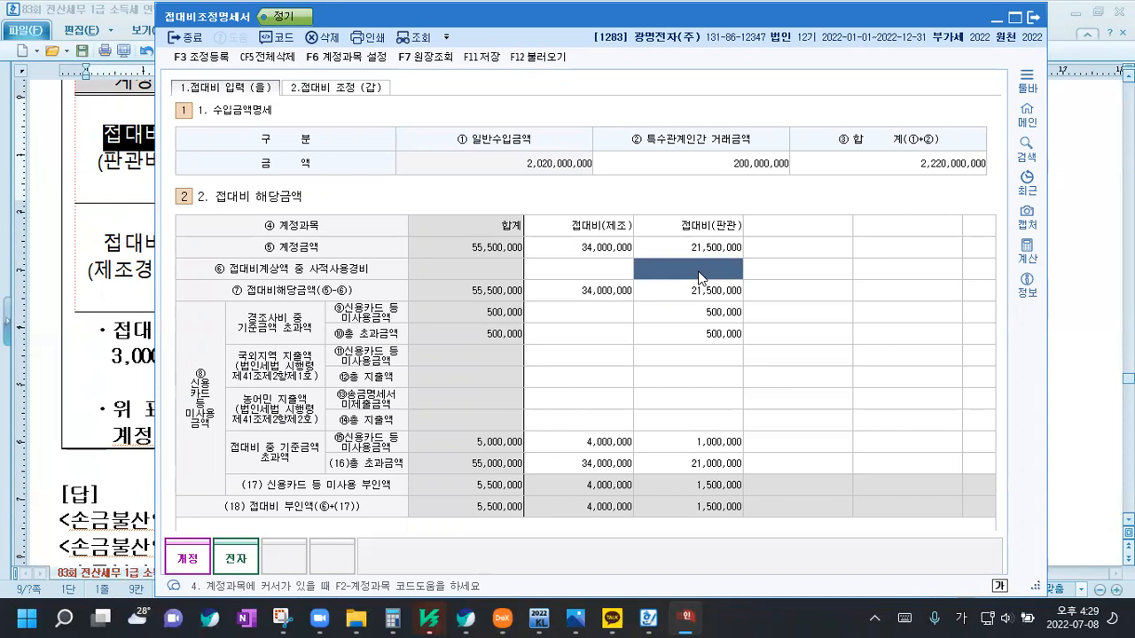
{"action": "type", "text": "1000000"}
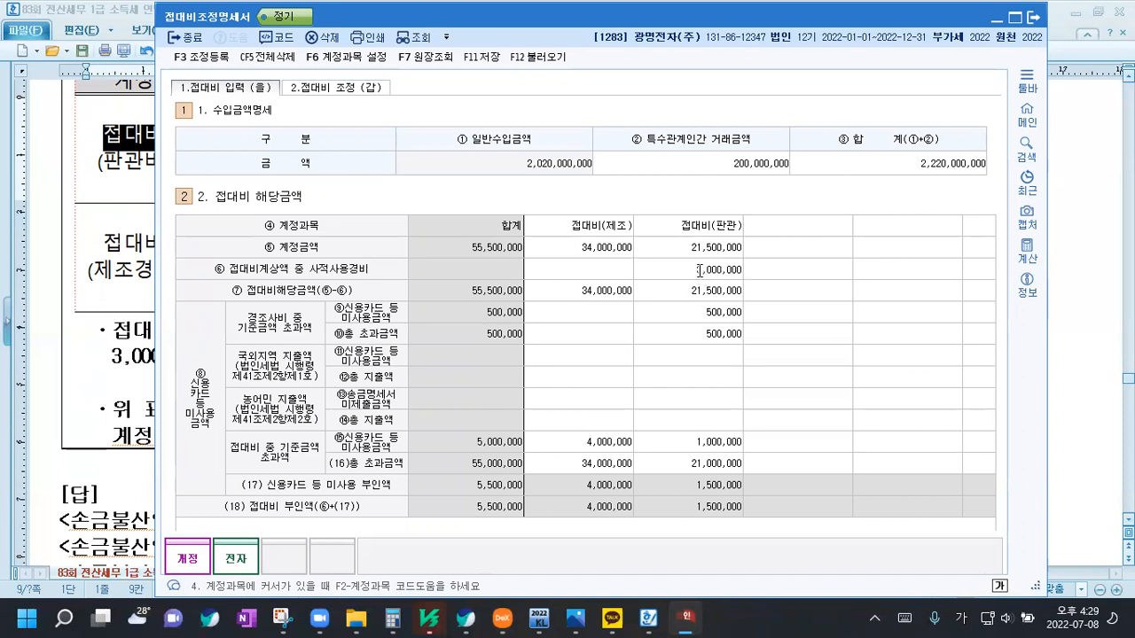
{"action": "key", "text": "Return"}
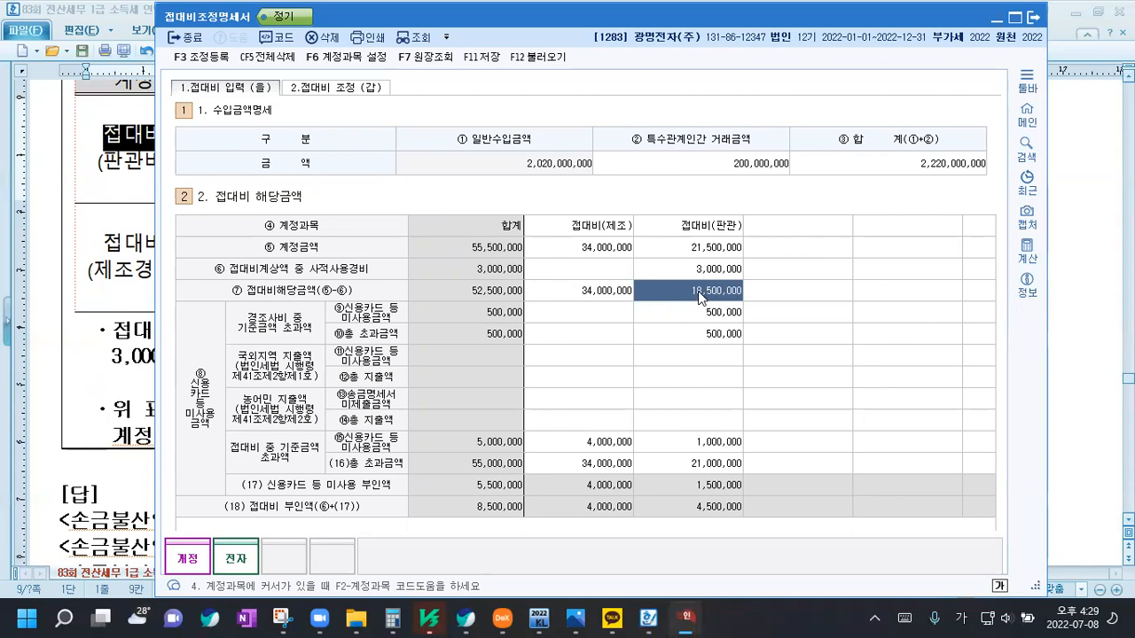
Set the 총 초과금액 of 접대비 중 기준금액 초과액 for 접대비(판관) to 18,000,000
{"action": "left_click", "coordinate": [722, 340]}
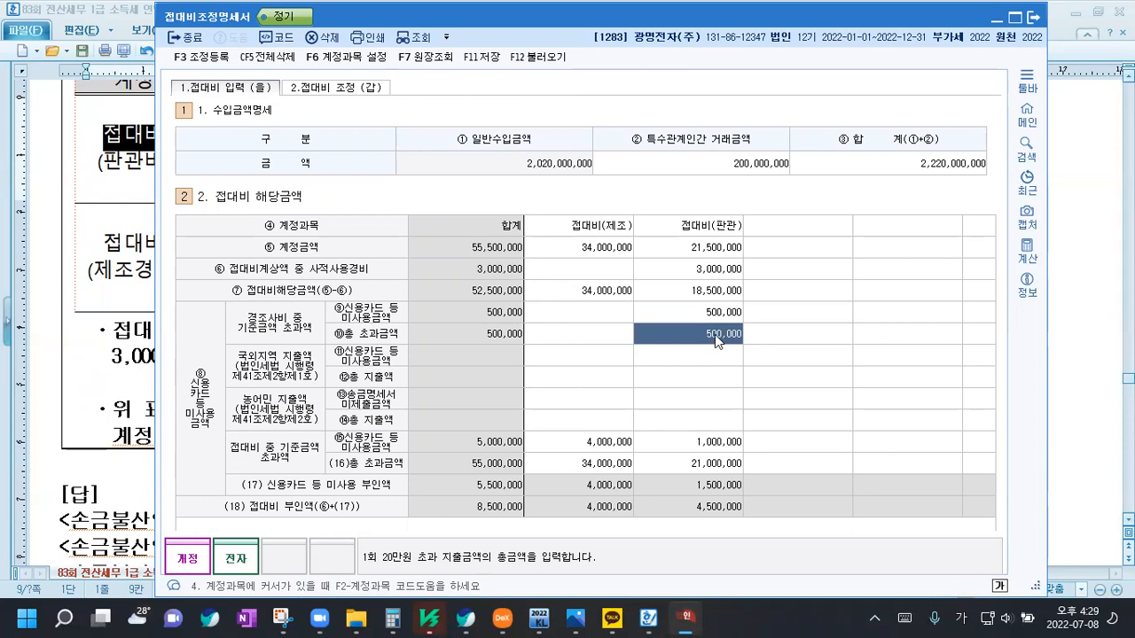
{"action": "left_click", "coordinate": [718, 315]}
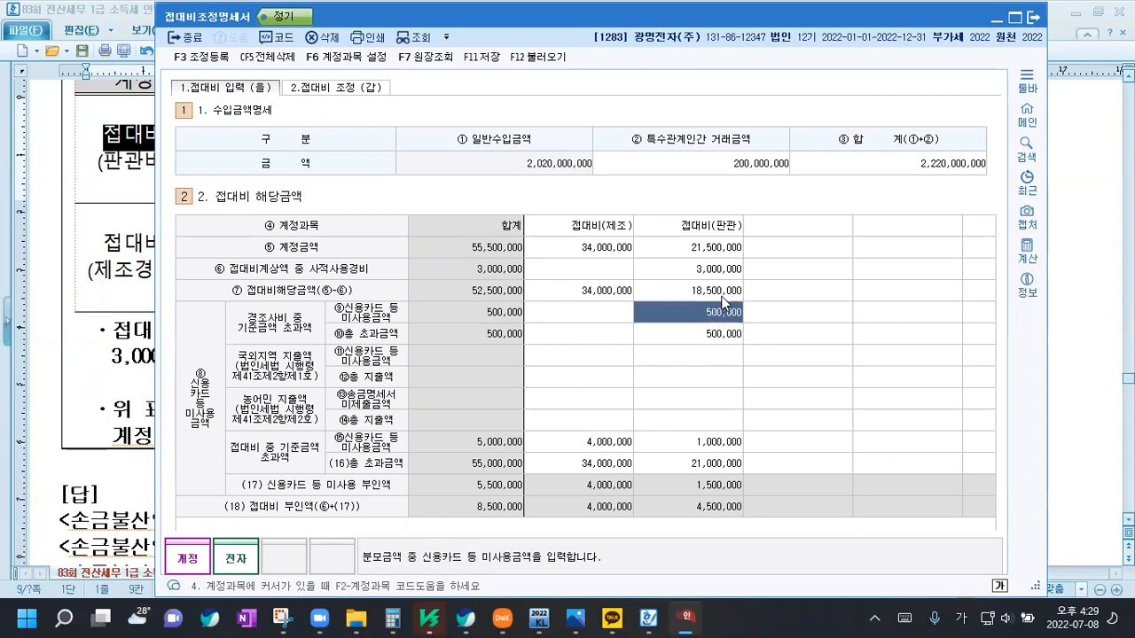
{"action": "left_click", "coordinate": [711, 461]}
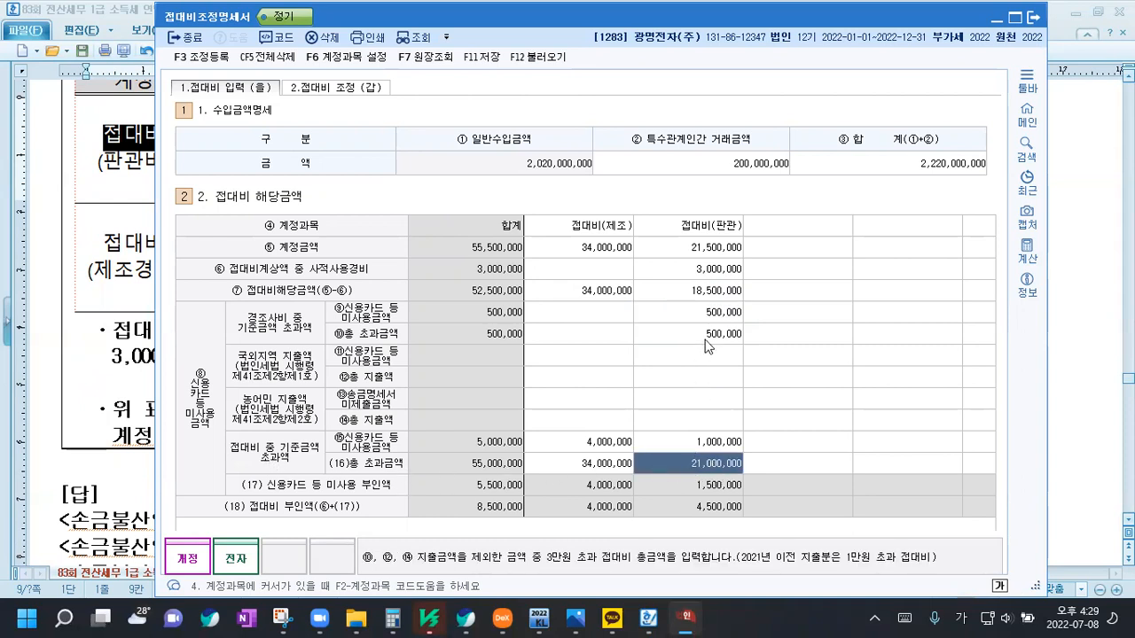
{"action": "left_click", "coordinate": [705, 261]}
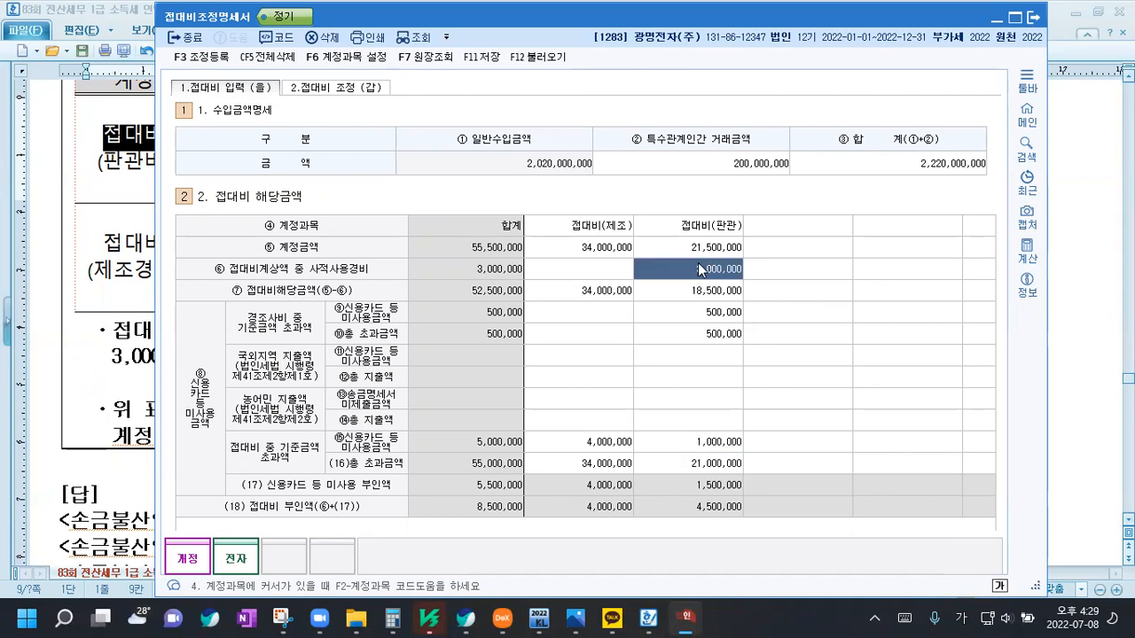
{"action": "left_click", "coordinate": [709, 470]}
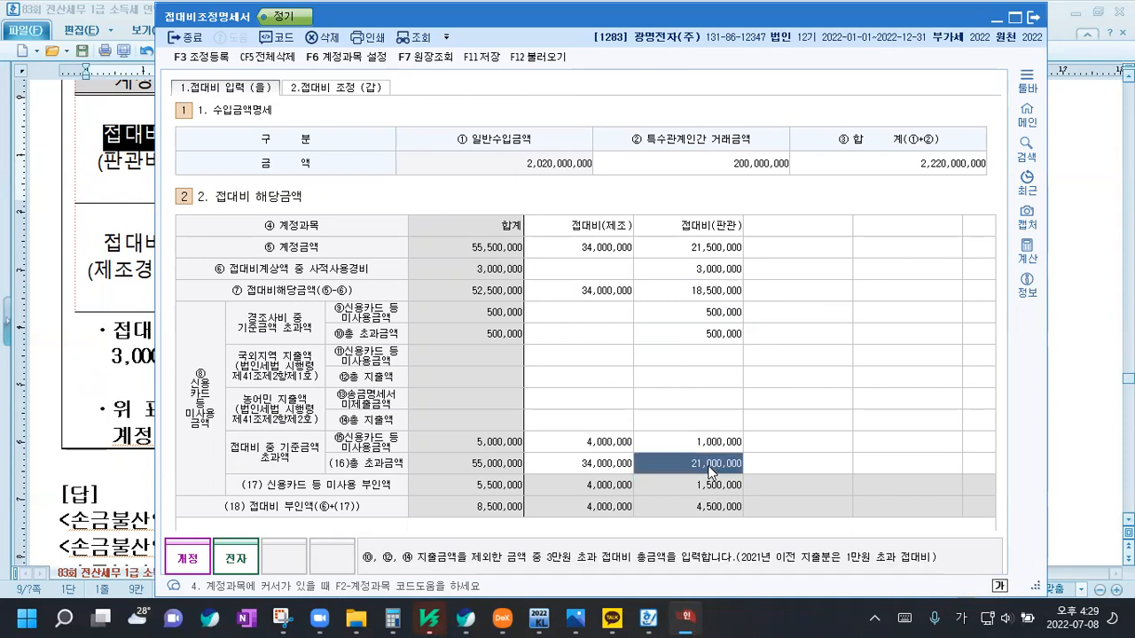
{"action": "type", "text": "18000000"}
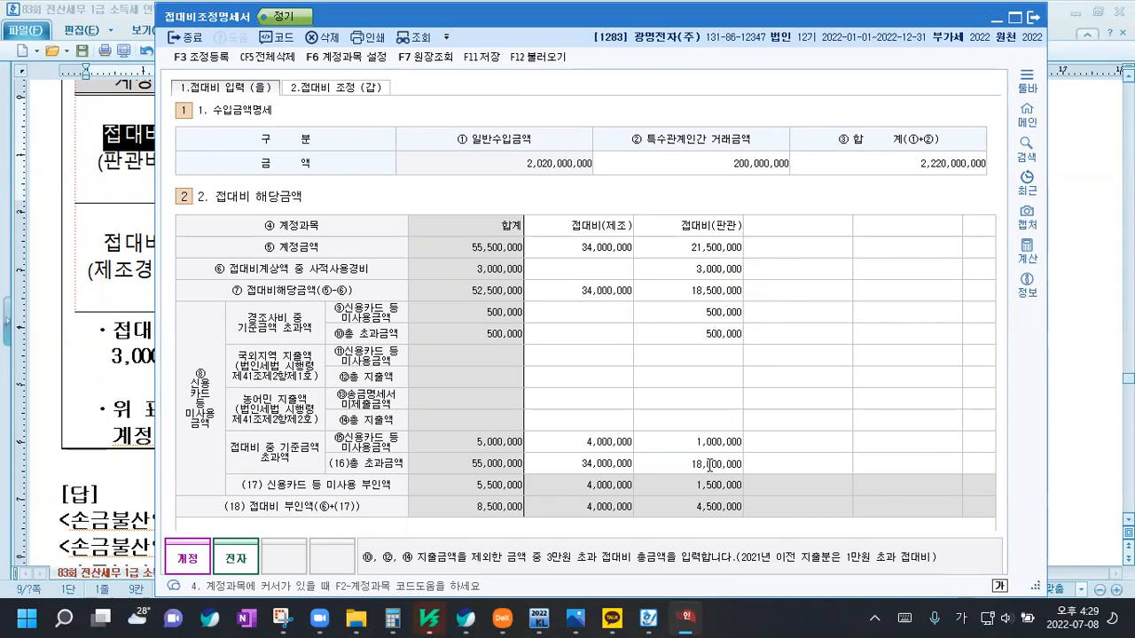
{"action": "key", "text": "Return"}
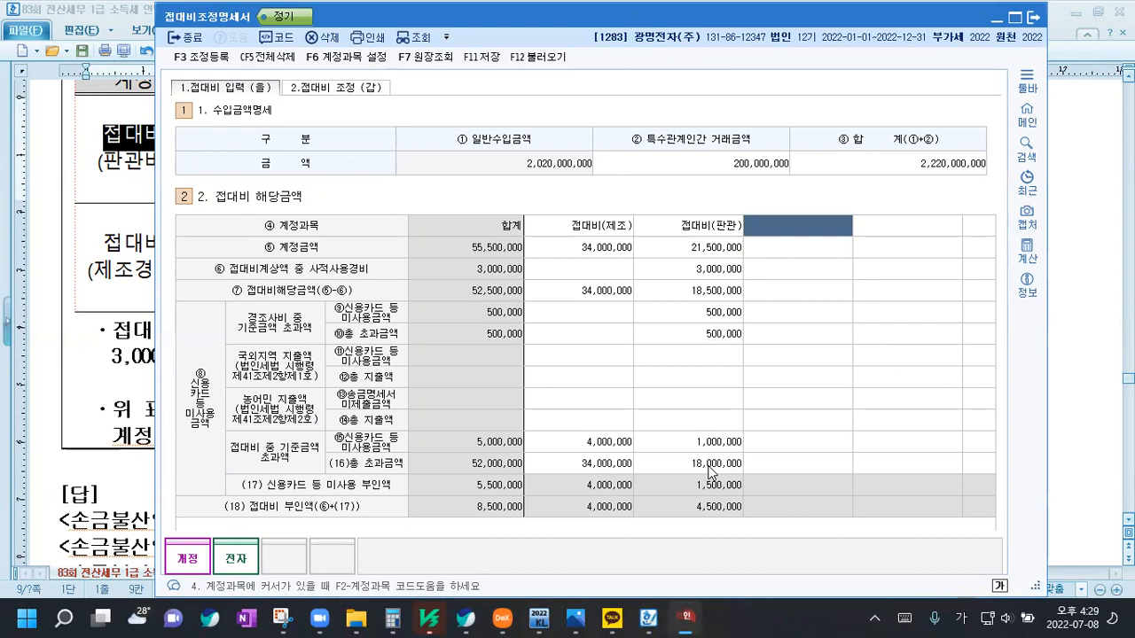
Check the 총 초과금액 and 신용카드 등 미사용금액 entries for both 접대비(판관) and 접대비(제조), plus the 제조 접대비해당금액
{"action": "left_click", "coordinate": [708, 473]}
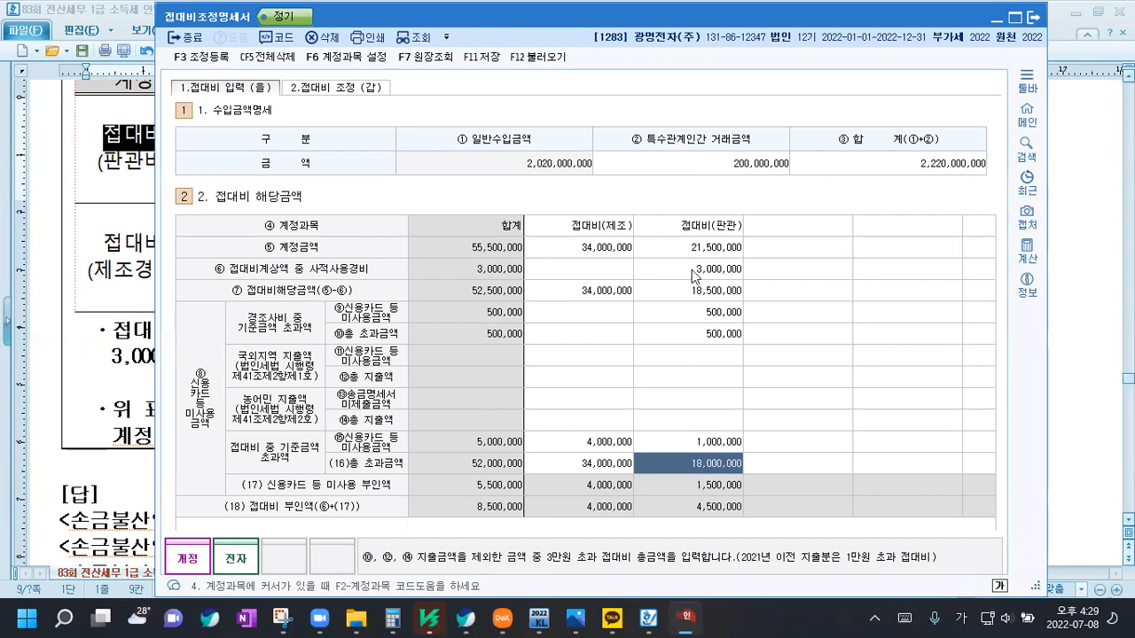
{"action": "left_click", "coordinate": [715, 441]}
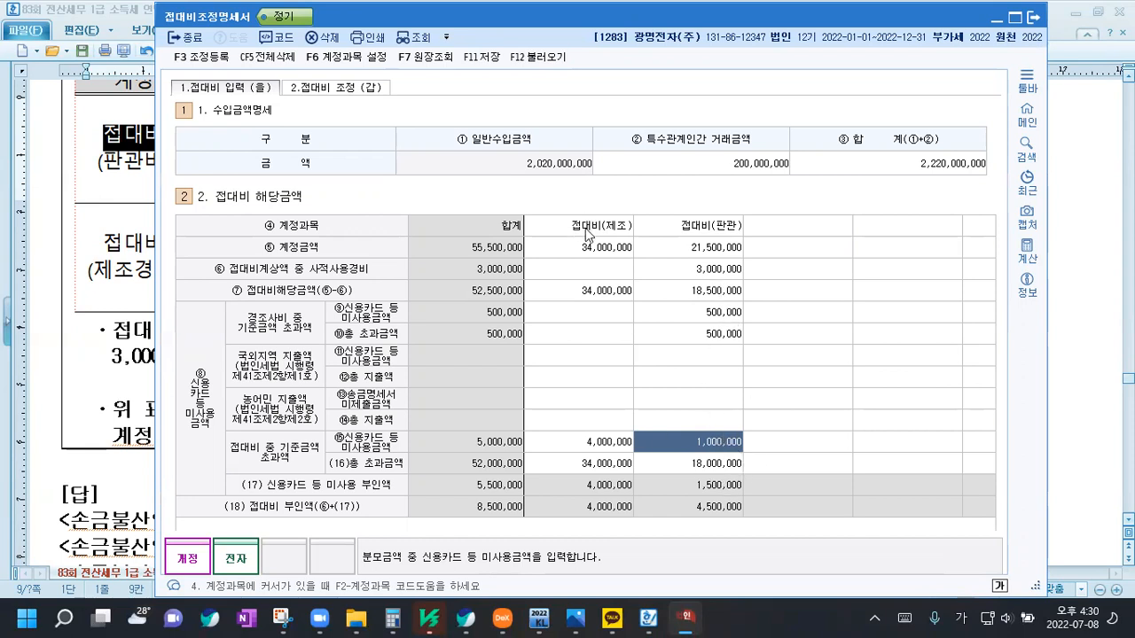
{"action": "left_click", "coordinate": [592, 289]}
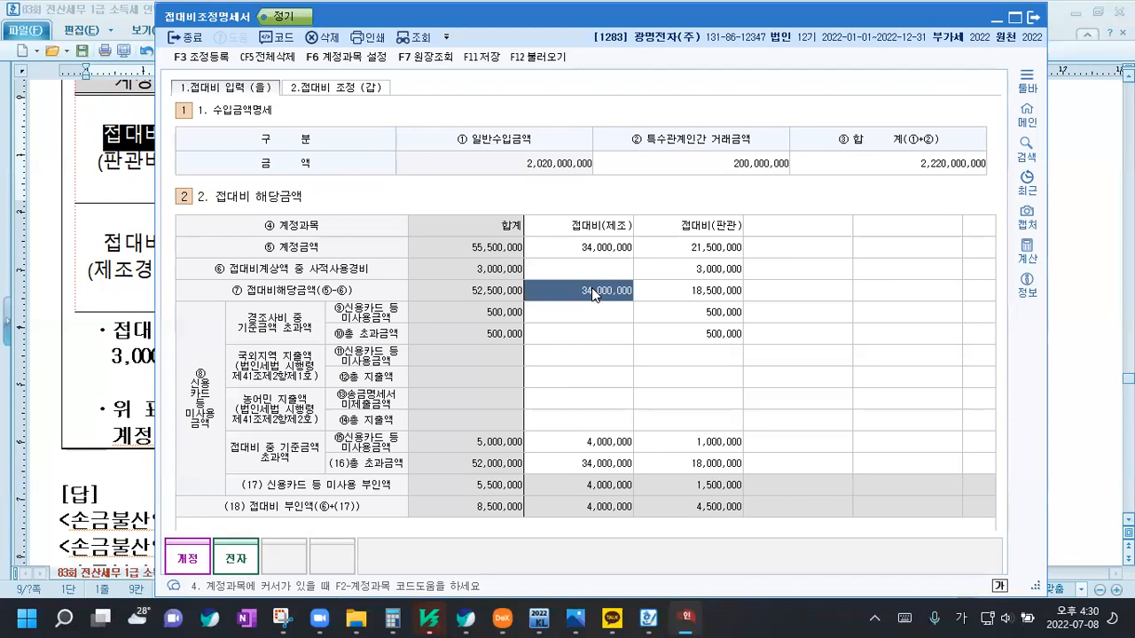
{"action": "left_click", "coordinate": [600, 464]}
{"action": "left_click", "coordinate": [599, 442]}
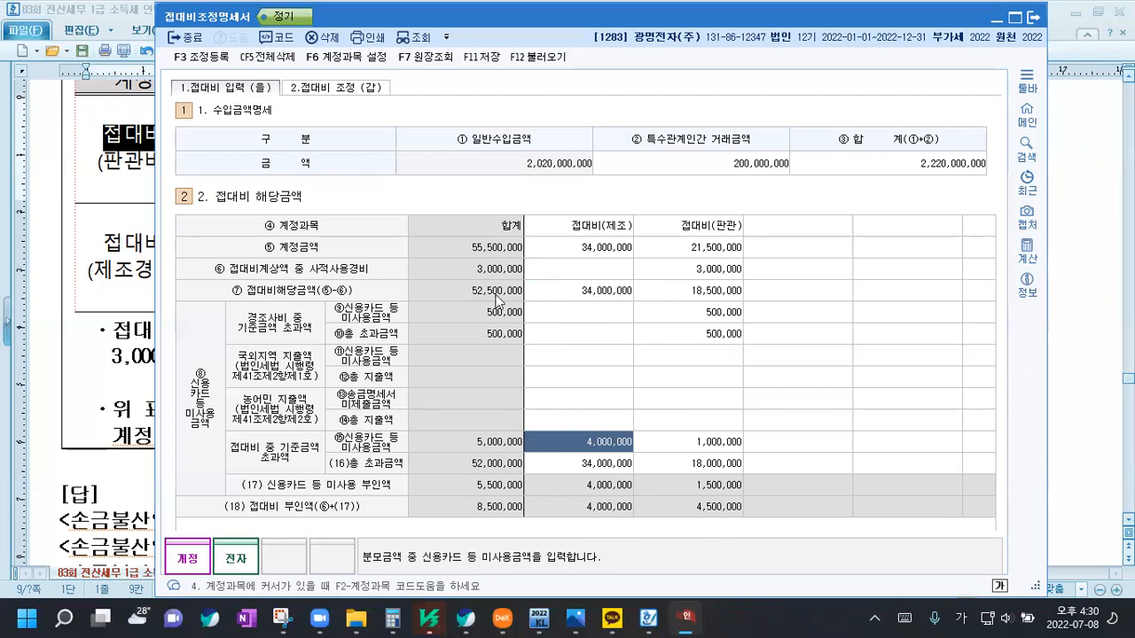
Save the 접대비 조정 (갑) page of 접대비조정명세서 and open its 조정 등록 window
{"action": "left_click", "coordinate": [359, 89]}
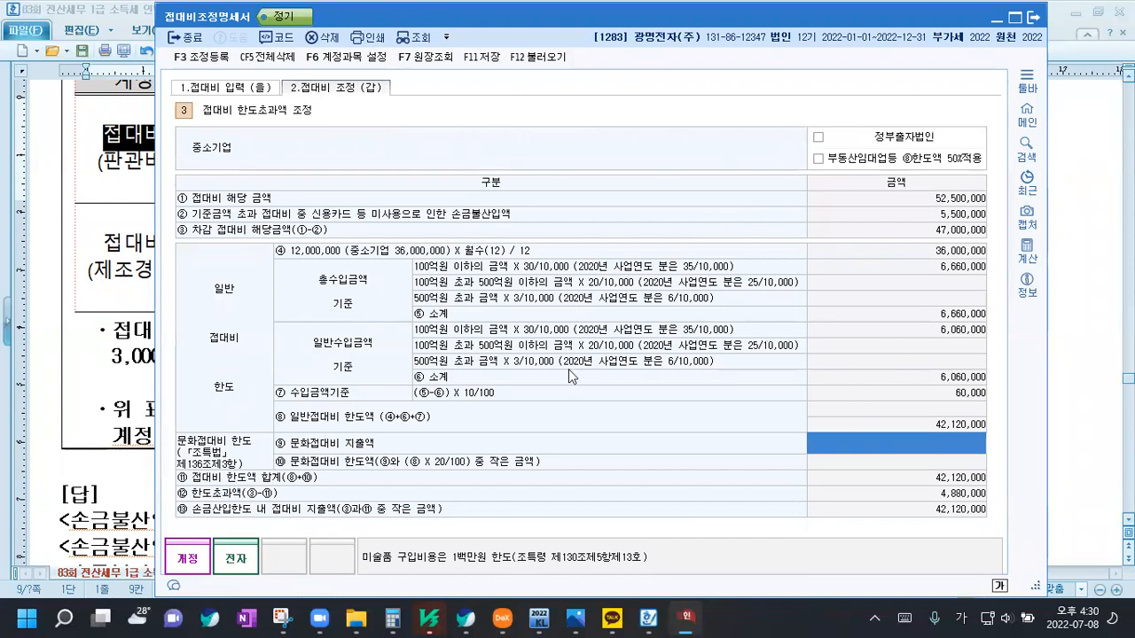
{"action": "left_click", "coordinate": [486, 59]}
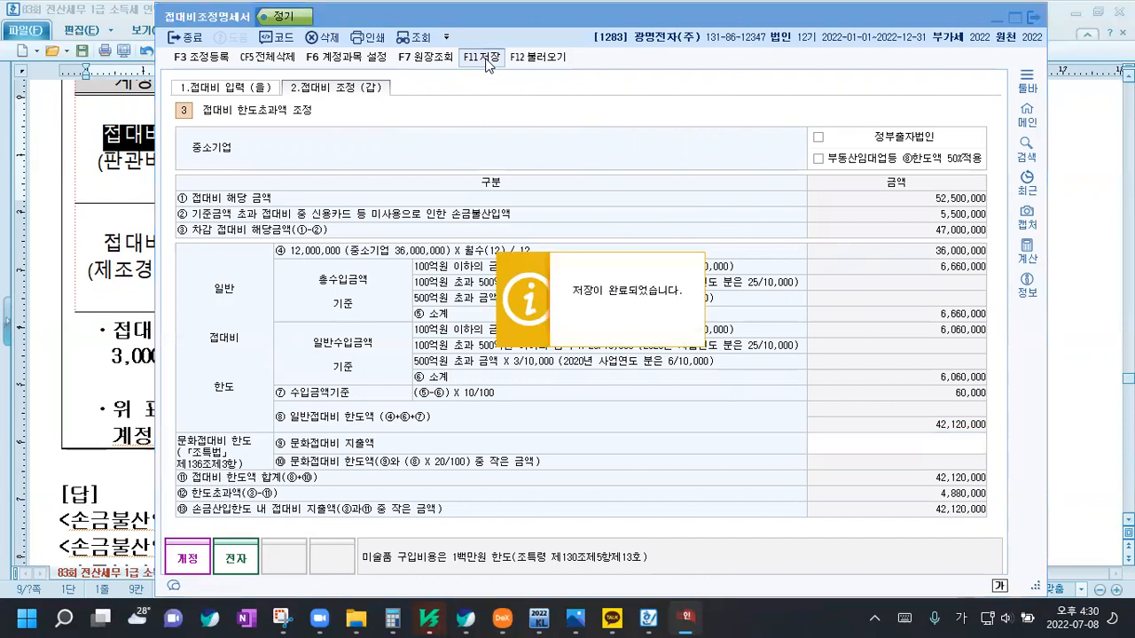
{"action": "left_click", "coordinate": [204, 59]}
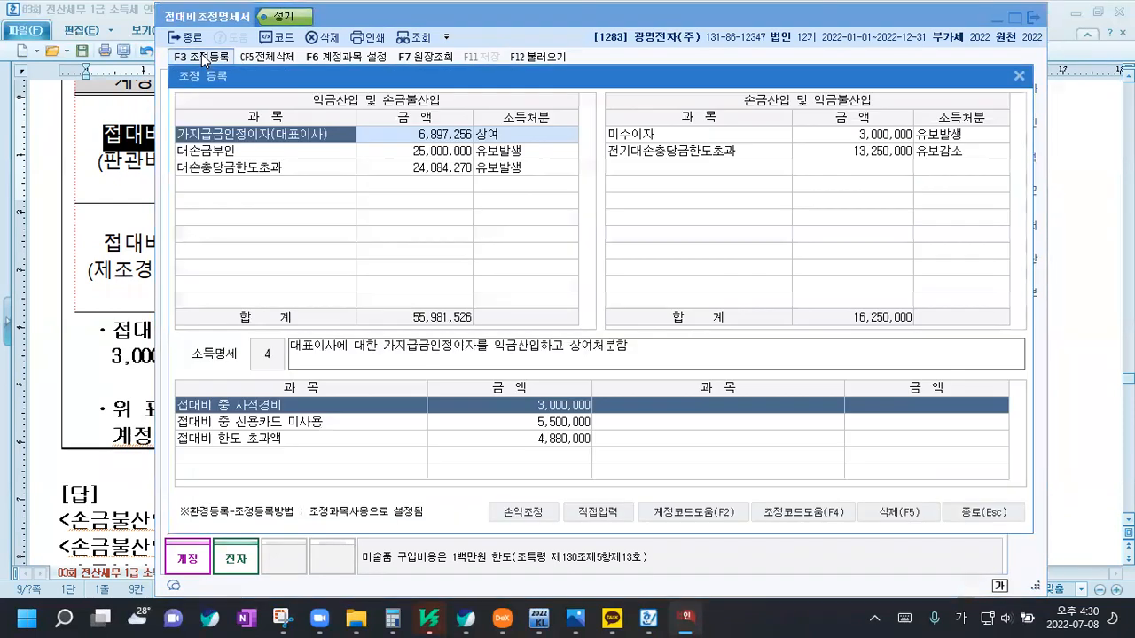
Register 접대비중 개인적경비 of 3,000,000 with 상여 disposition in the first empty row under 익금산입 및 손금불산입
{"action": "left_click", "coordinate": [251, 185]}
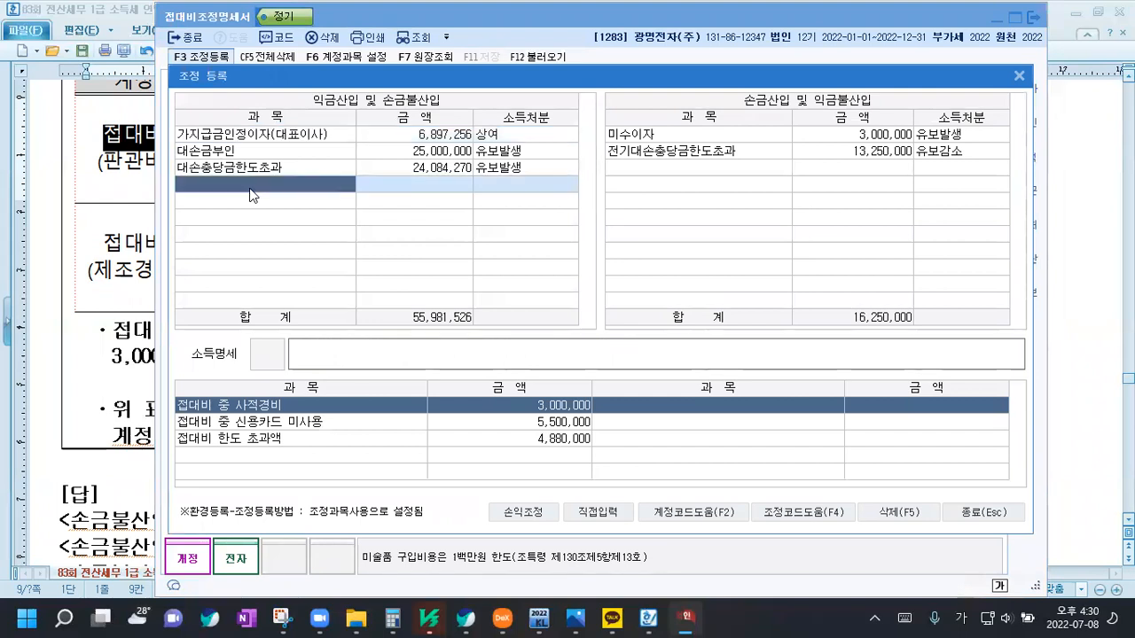
{"action": "type", "text": "접대"}
{"action": "key", "text": "Return"}
{"action": "key", "text": "Return"}
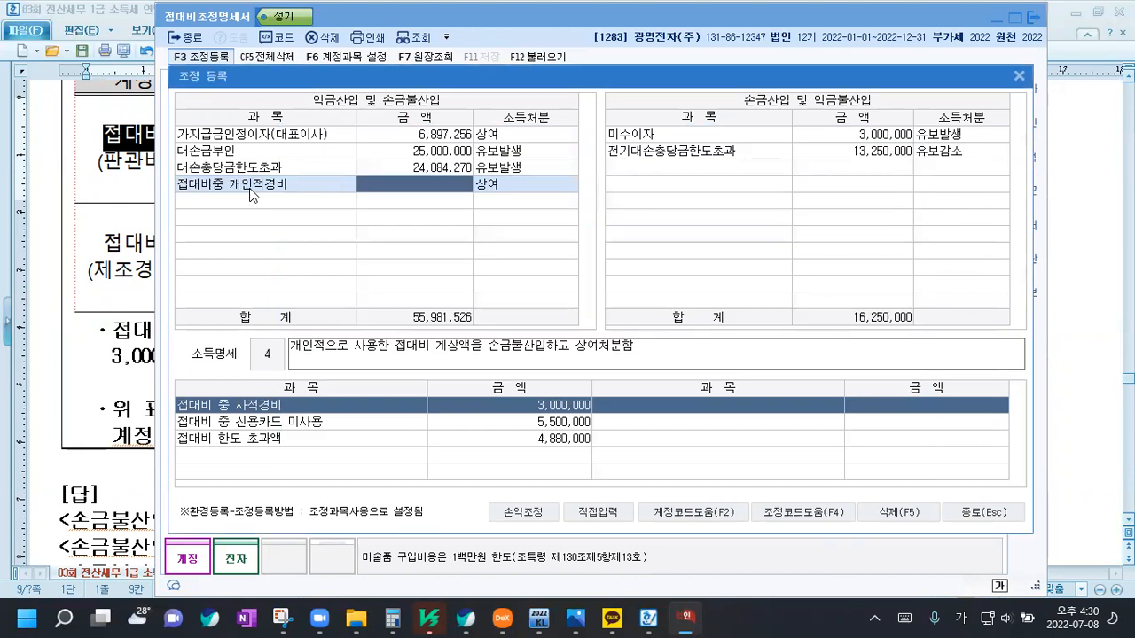
{"action": "type", "text": "3000000"}
{"action": "key", "text": "Return"}
{"action": "key", "text": "Return"}
{"action": "key", "text": "Return"}
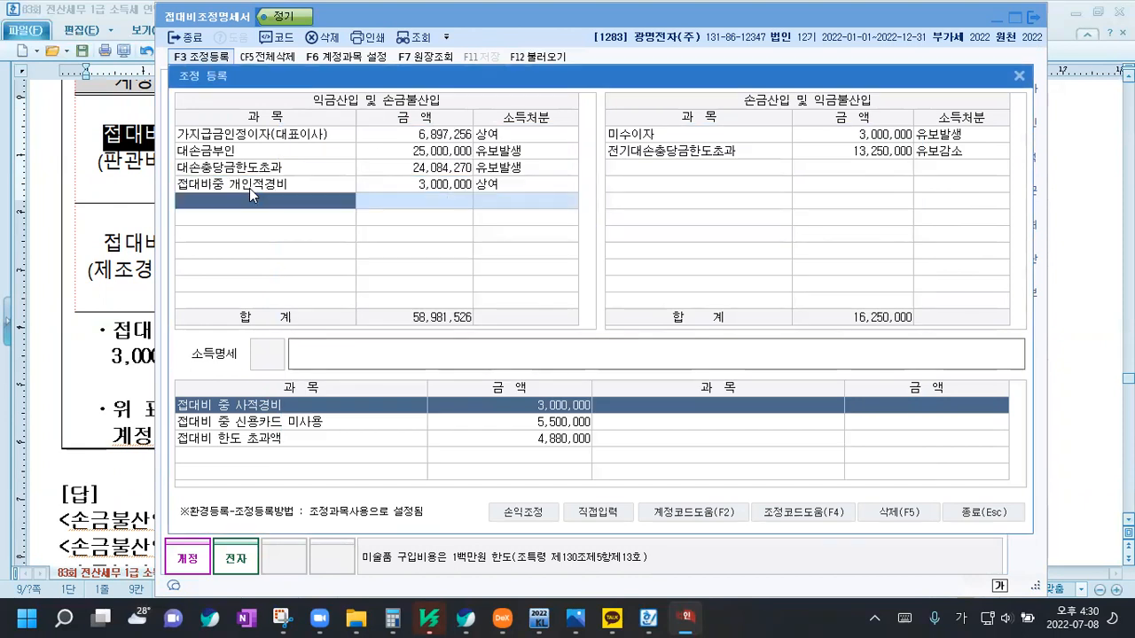
Register 신용카드등미사용액 of 5,500,000 with 기타사외유출 disposition under 익금산입 및 손금불산입
{"action": "type", "text": "접대"}
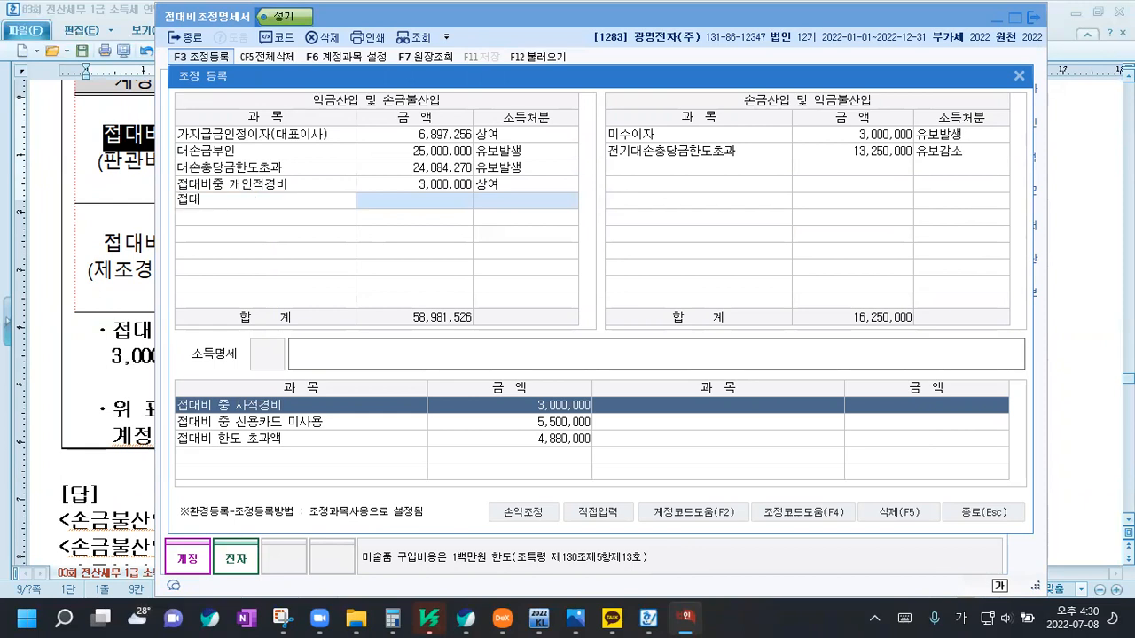
{"action": "key", "text": "Return"}
{"action": "key", "text": "Down"}
{"action": "key", "text": "Down"}
{"action": "key", "text": "Return"}
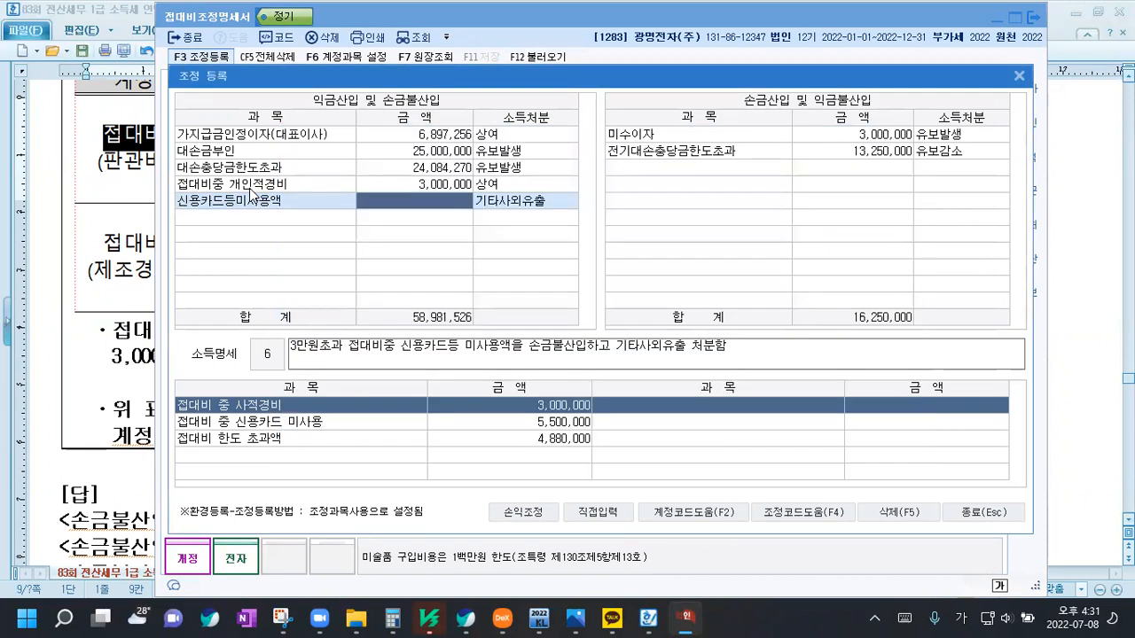
{"action": "type", "text": "5500000"}
{"action": "key", "text": "Return"}
{"action": "key", "text": "Return"}
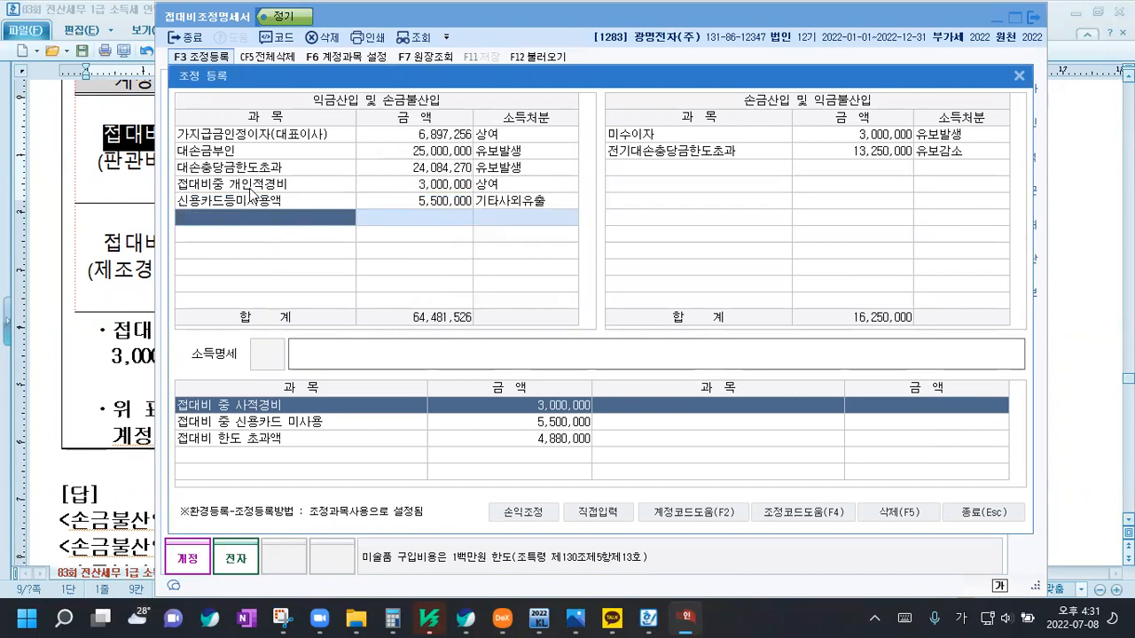
Register 접대비한도초과 of 4,880,000 with 기타사외유출 disposition under 익금산입 및 손금불산입, and close 조정 등록 and 접대비조정명세서
{"action": "type", "text": "접대"}
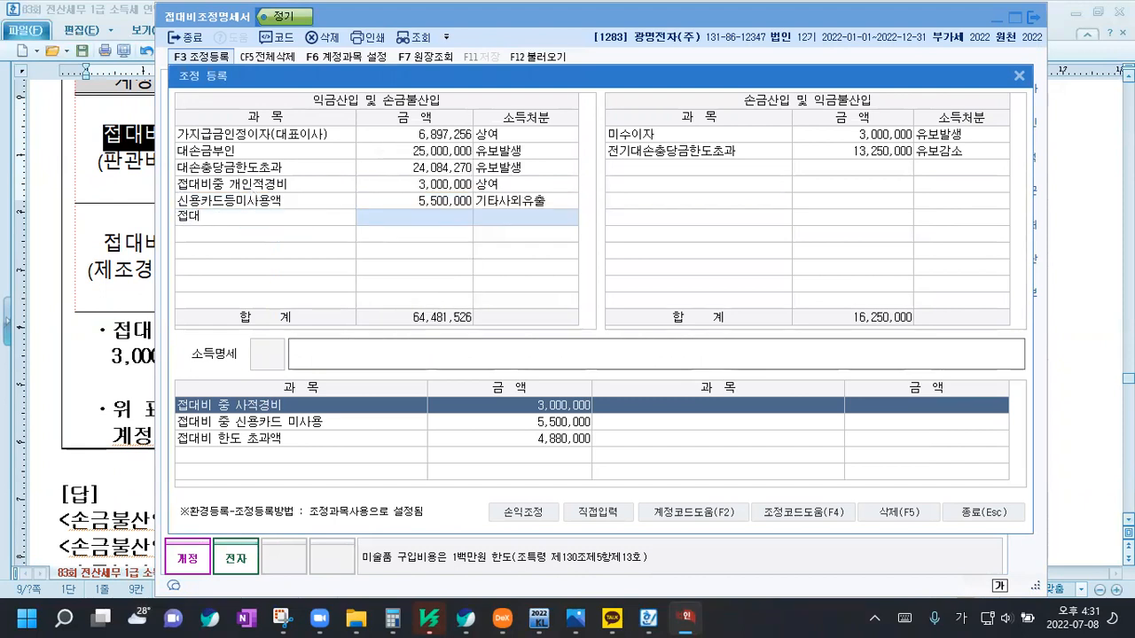
{"action": "key", "text": "Return"}
{"action": "key", "text": "Down"}
{"action": "key", "text": "Down"}
{"action": "key", "text": "Down"}
{"action": "key", "text": "Return"}
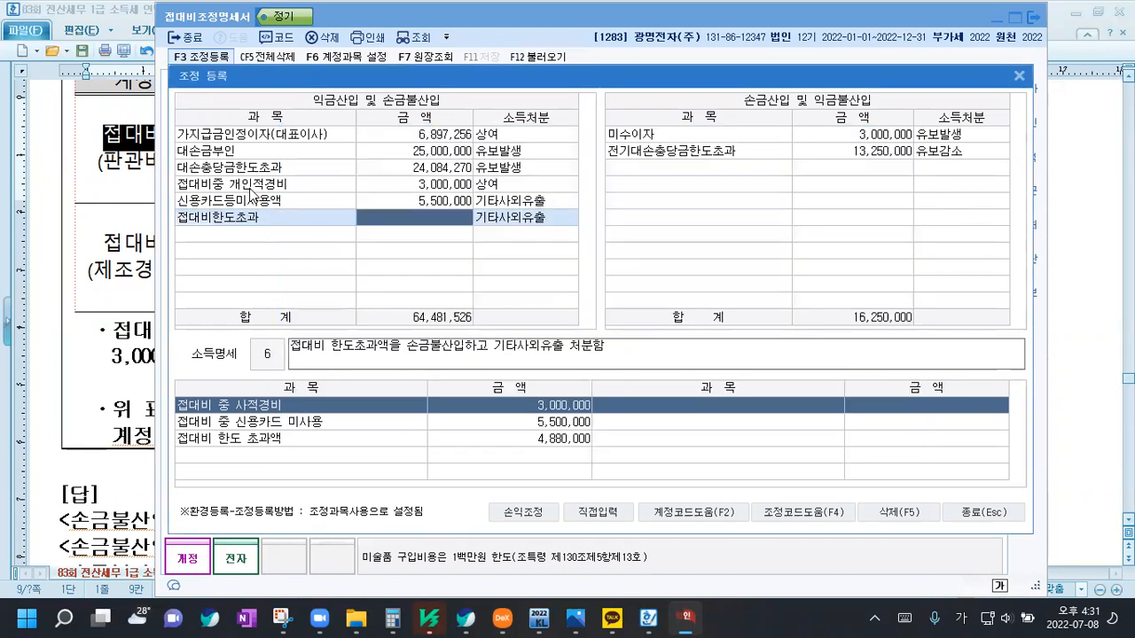
{"action": "type", "text": "4880000"}
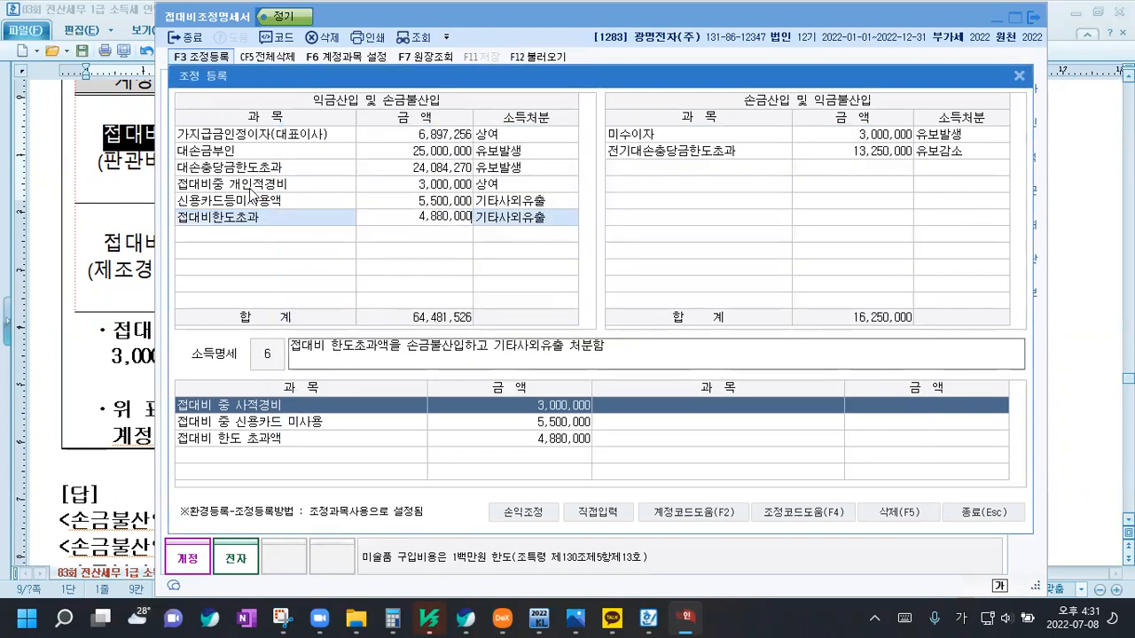
{"action": "key", "text": "Return"}
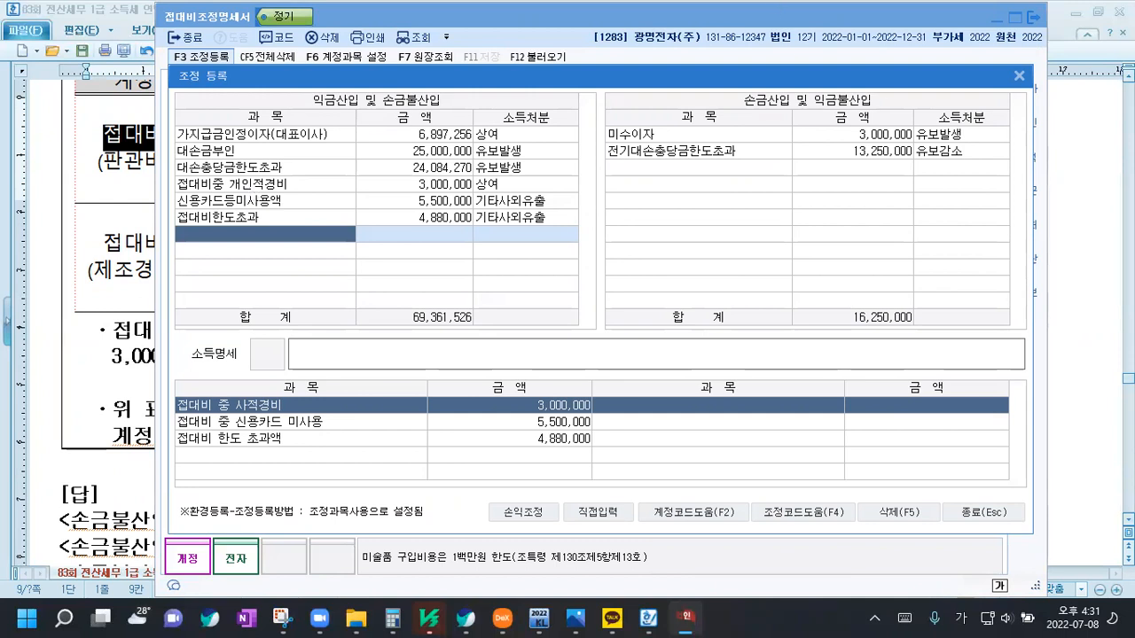
{"action": "left_click", "coordinate": [1019, 77]}
{"action": "left_click", "coordinate": [1033, 17]}
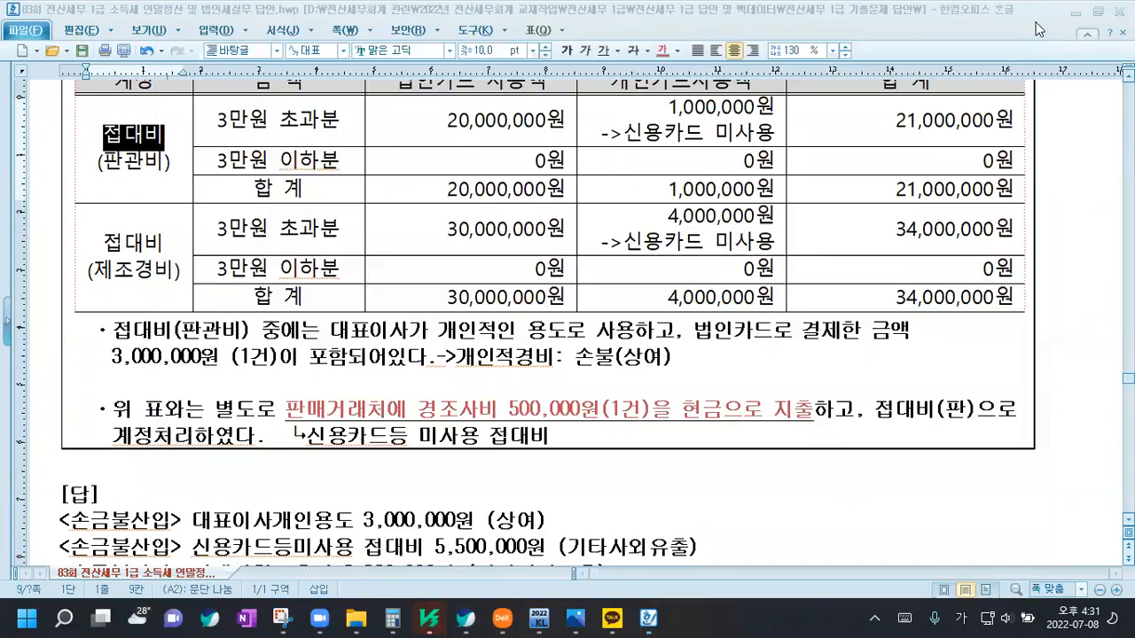
Review the question [3] answer screens in the Hangul exam document and read question [4] on 소득금액조정합계표 with its account table
{"action": "scroll", "coordinate": [414, 293], "scroll_direction": "down", "scroll_amount": 15}
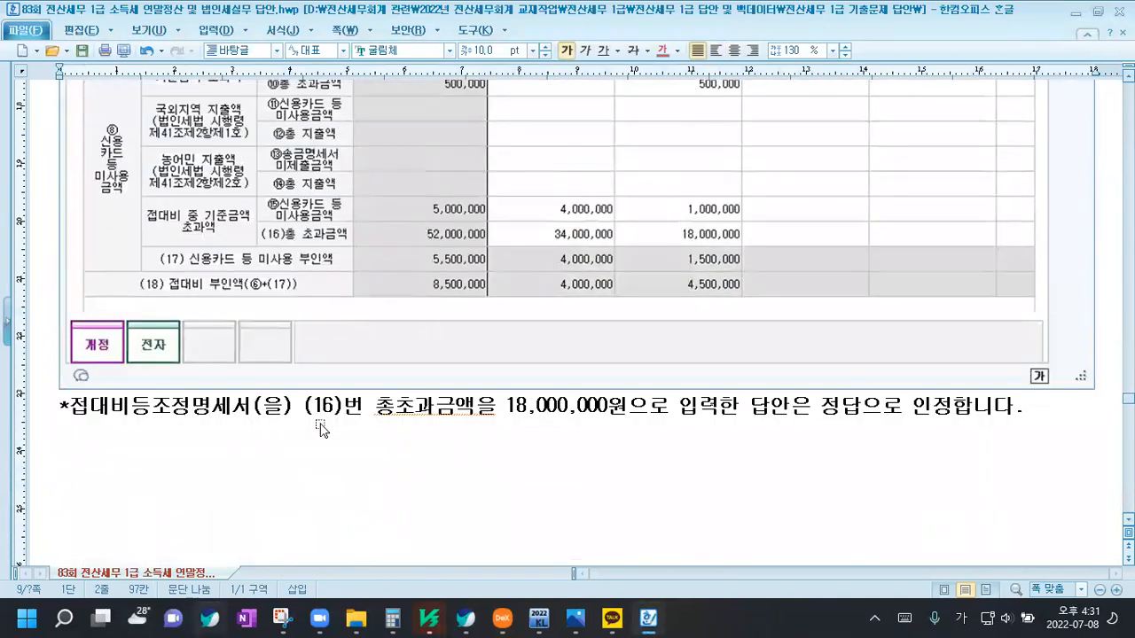
{"action": "scroll", "coordinate": [321, 429], "scroll_direction": "down", "scroll_amount": 10}
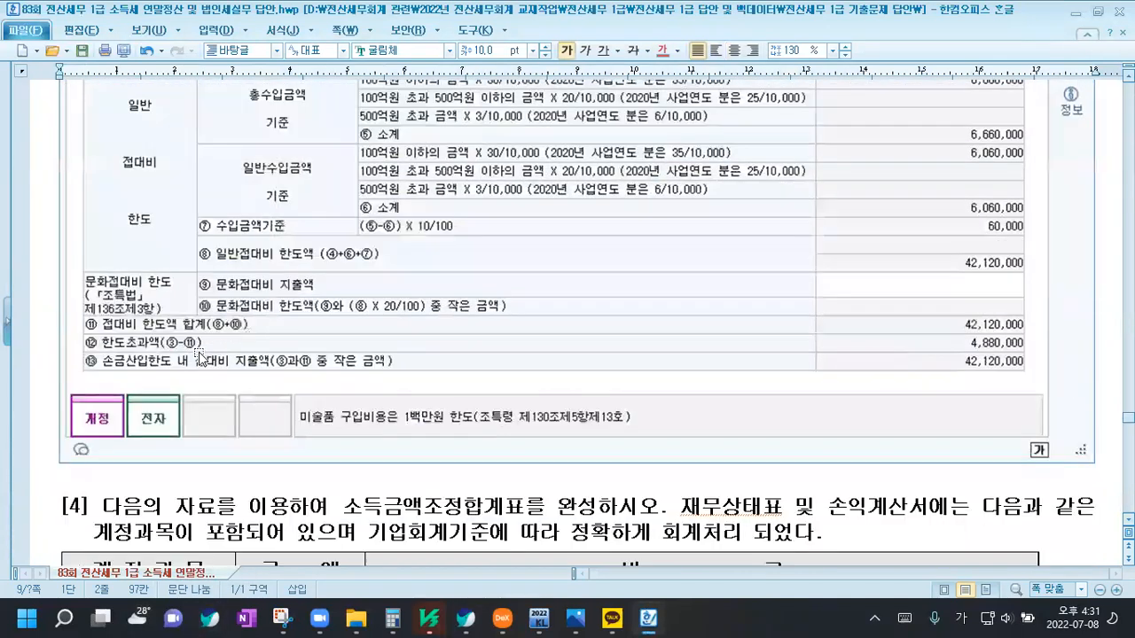
{"action": "scroll", "coordinate": [200, 358], "scroll_direction": "down", "scroll_amount": 4}
{"action": "scroll", "coordinate": [214, 155], "scroll_direction": "up", "scroll_amount": 1}
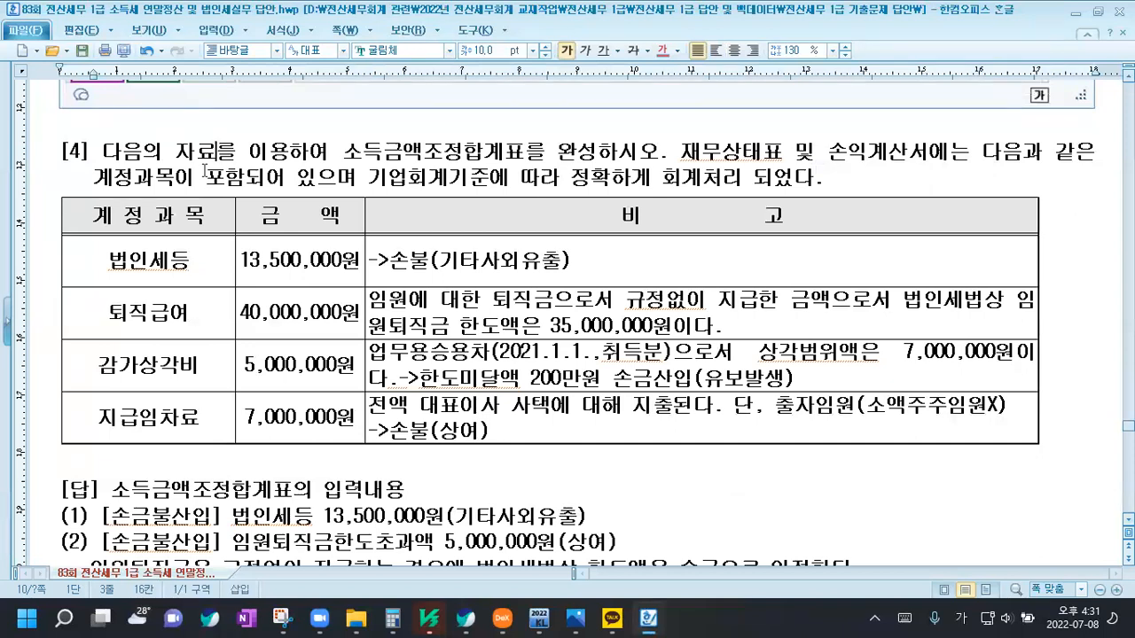
{"action": "left_click", "coordinate": [204, 171]}
{"action": "scroll", "coordinate": [513, 275], "scroll_direction": "down", "scroll_amount": 2}
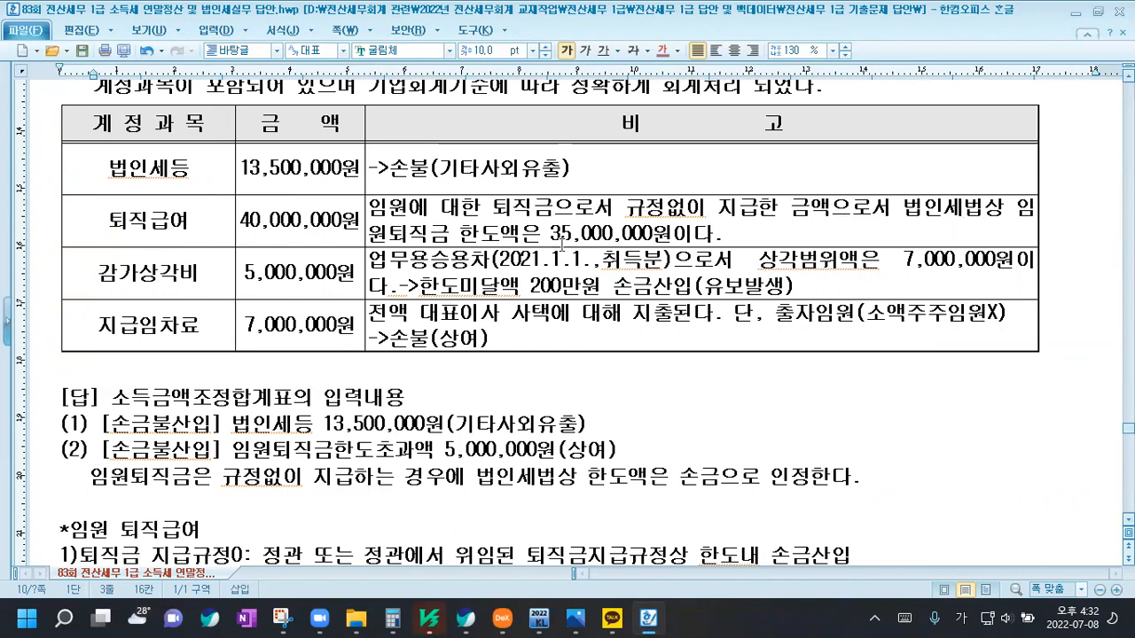
Add the line "->한도초과액 500만 손불(상여)" to the 퇴직급여 remarks and select the phrase 규정없이 지급한 금액 there
{"action": "left_click", "coordinate": [732, 241]}
{"action": "key", "text": "Return"}
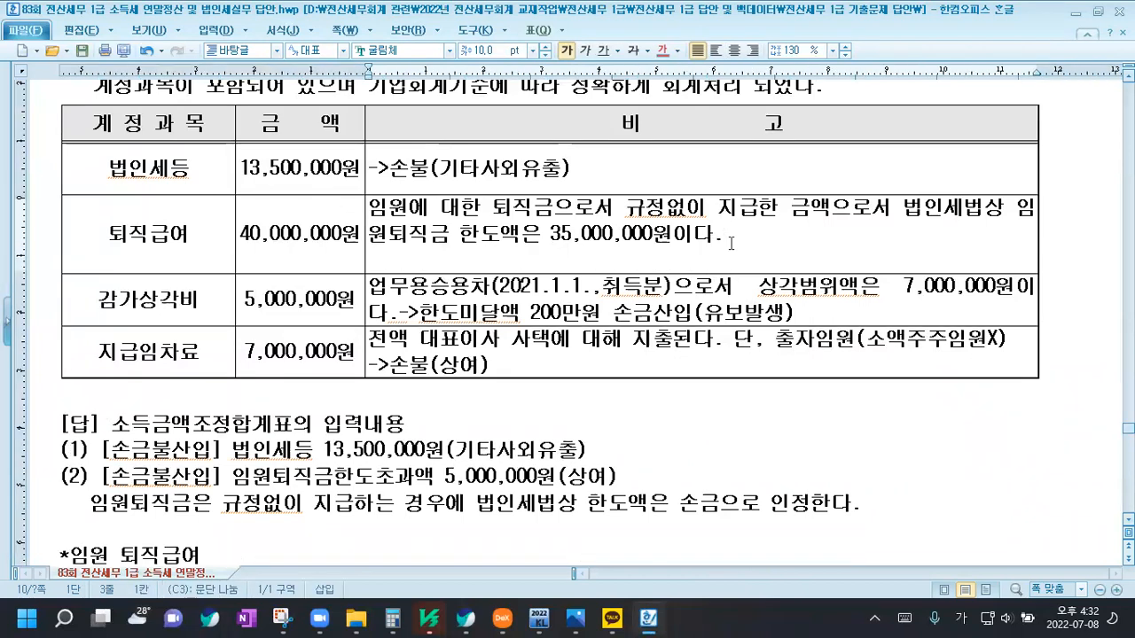
{"action": "type", "text": "->한도초과"}
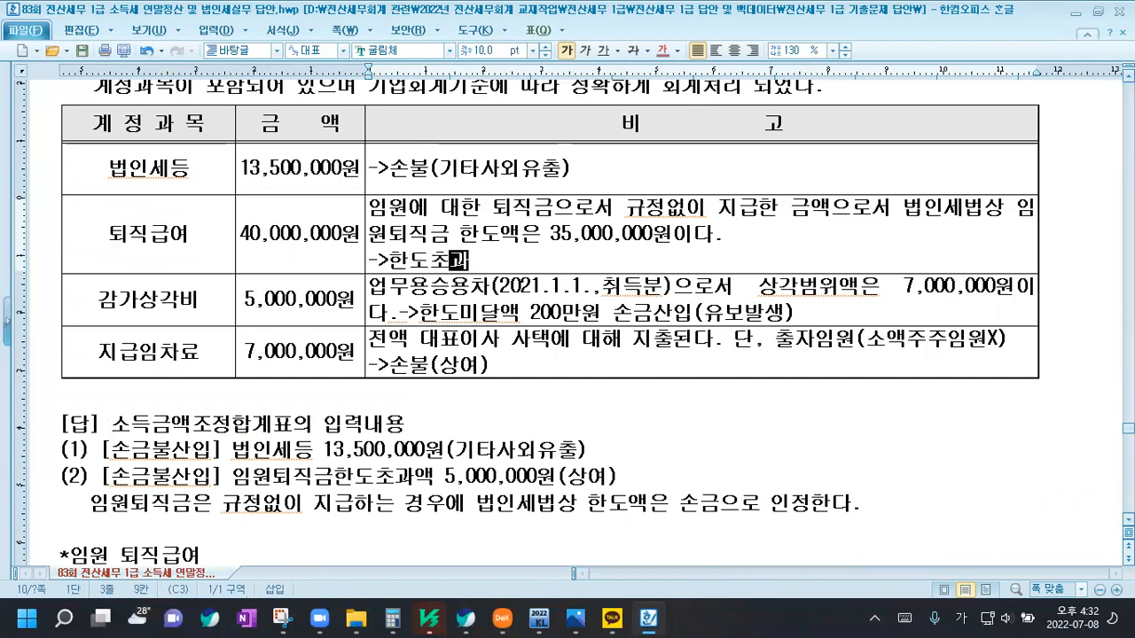
{"action": "type", "text": "액 5000"}
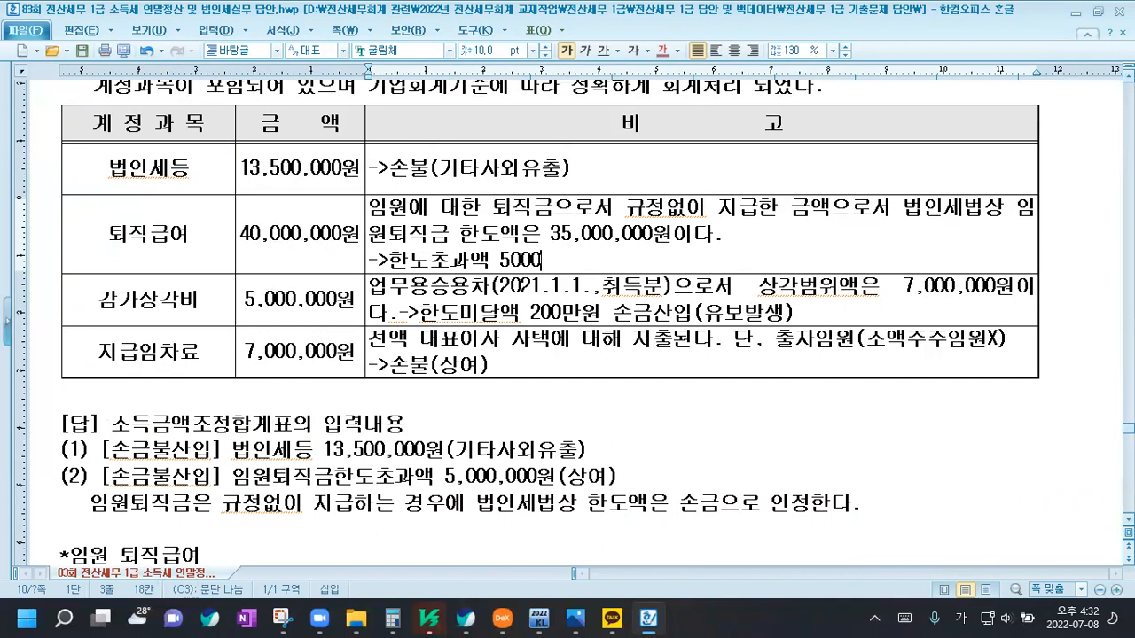
{"action": "key", "text": "BackSpace"}
{"action": "type", "text": "만 손"}
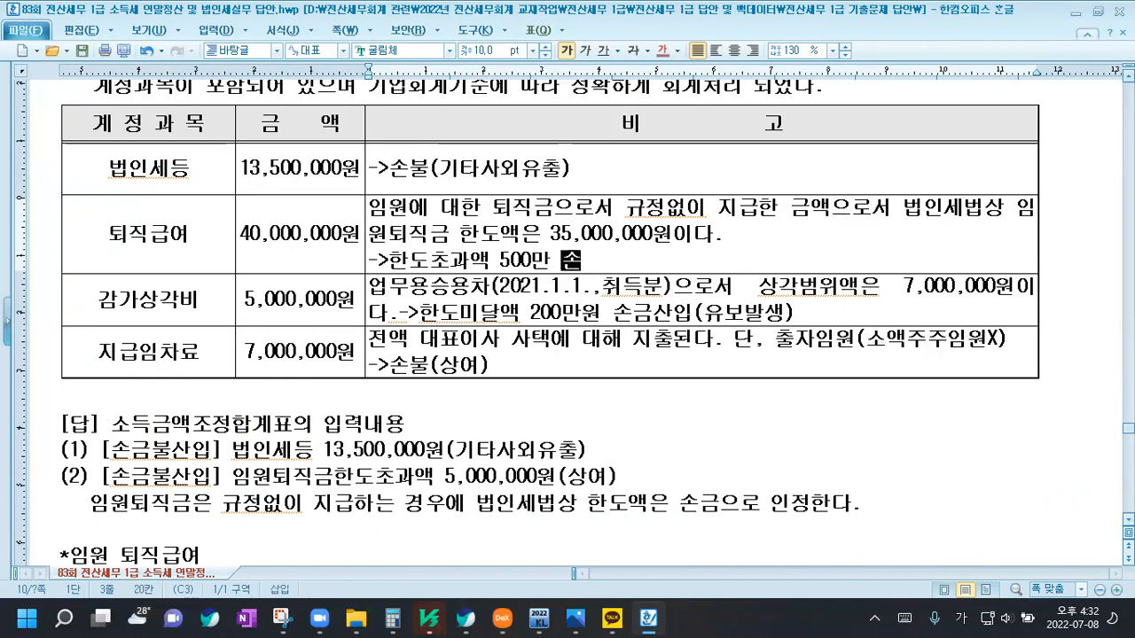
{"action": "type", "text": "불("}
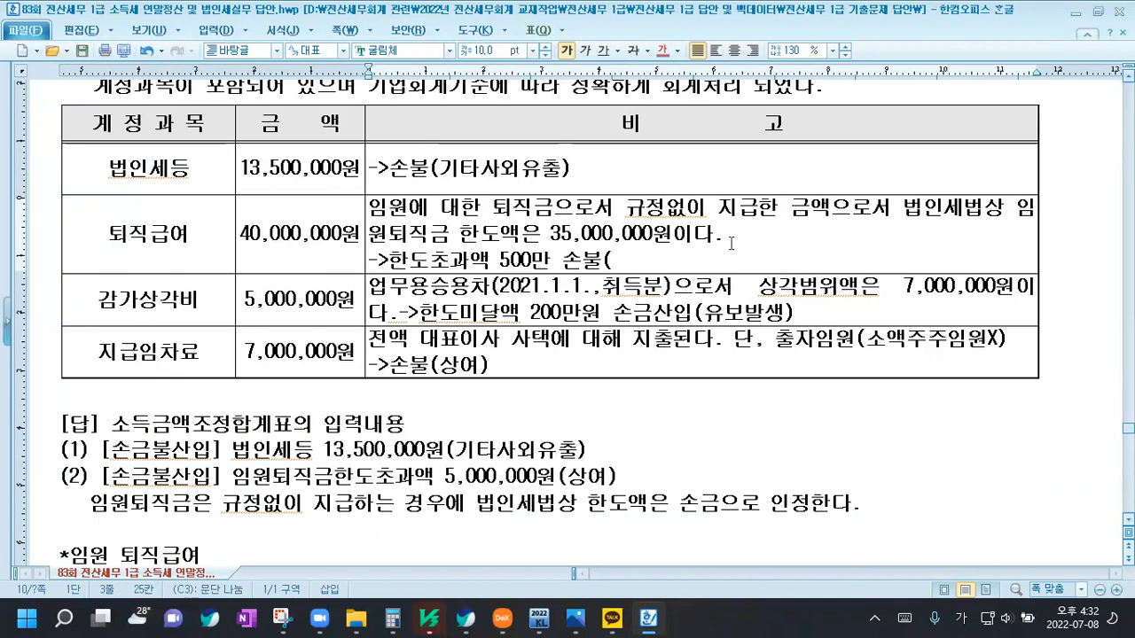
{"action": "type", "text": "상여)"}
{"action": "left_click_drag", "start_coordinate": [626, 208], "coordinate": [827, 213]}
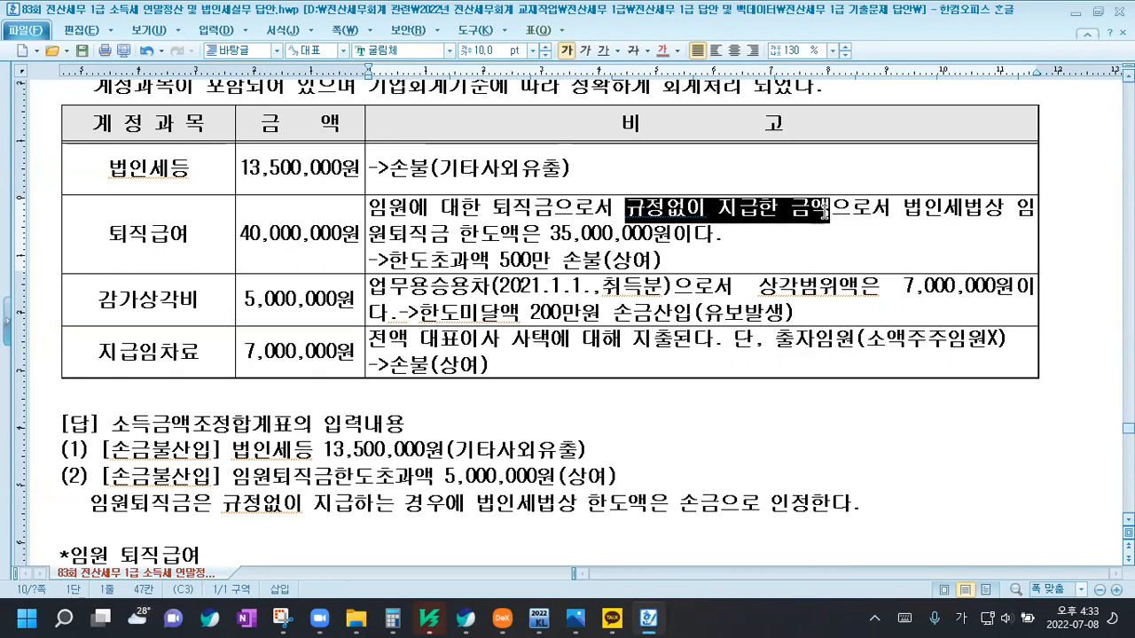
Examine the remarks for 퇴직급여, 감가상각비 and 지급임차료 in the tax adjustment problem's table
{"action": "left_click", "coordinate": [826, 210]}
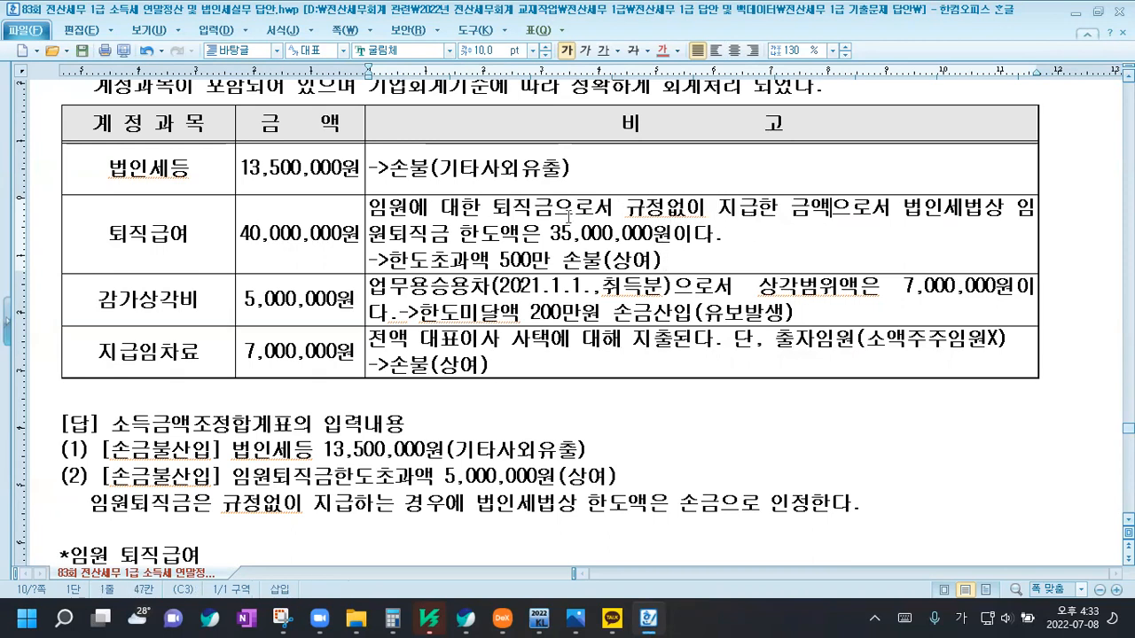
{"action": "double_click", "coordinate": [625, 209]}
{"action": "left_click_drag", "start_coordinate": [749, 208], "coordinate": [836, 207]}
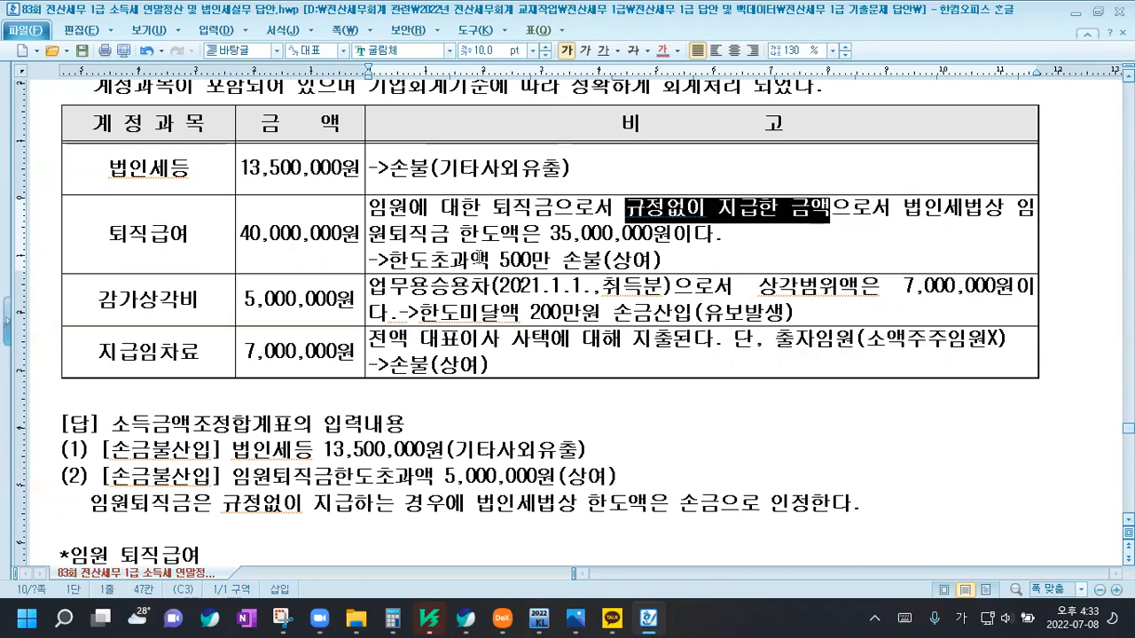
{"action": "left_click", "coordinate": [704, 258]}
{"action": "left_click_drag", "start_coordinate": [625, 209], "coordinate": [832, 207]}
{"action": "scroll", "coordinate": [831, 213], "scroll_direction": "down", "scroll_amount": 3}
{"action": "left_click", "coordinate": [724, 142]}
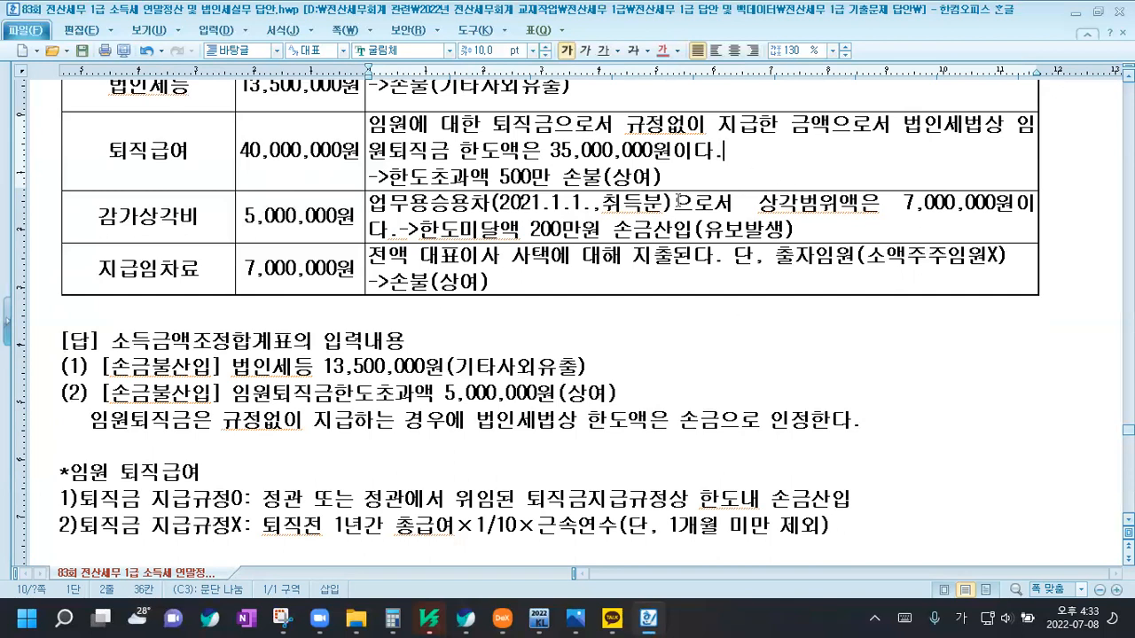
{"action": "left_click", "coordinate": [808, 229]}
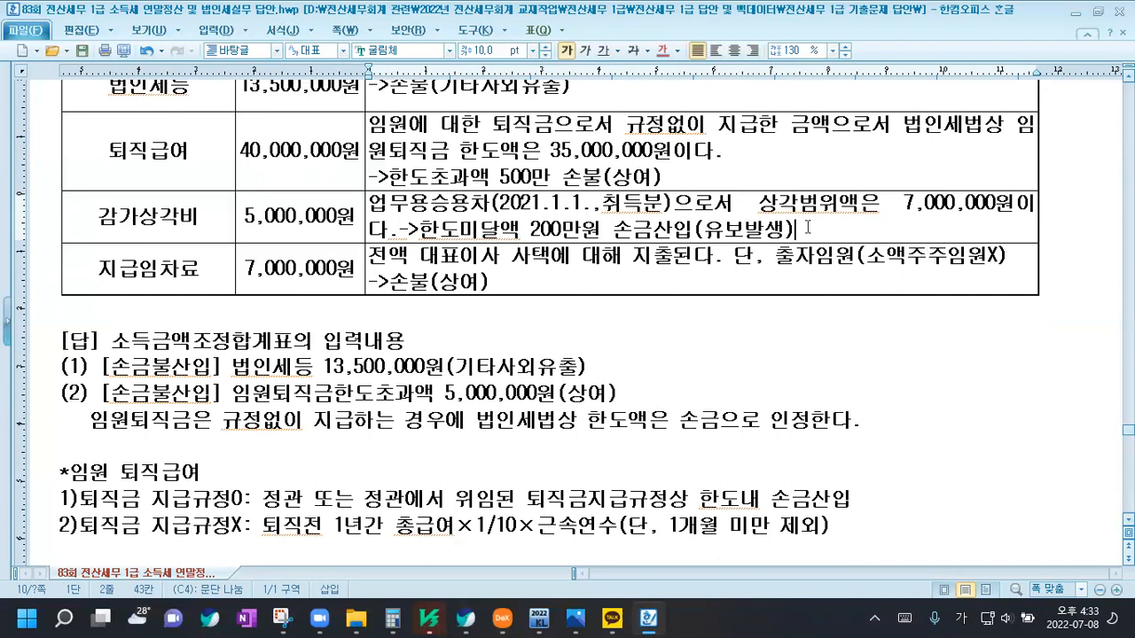
{"action": "left_click", "coordinate": [424, 231]}
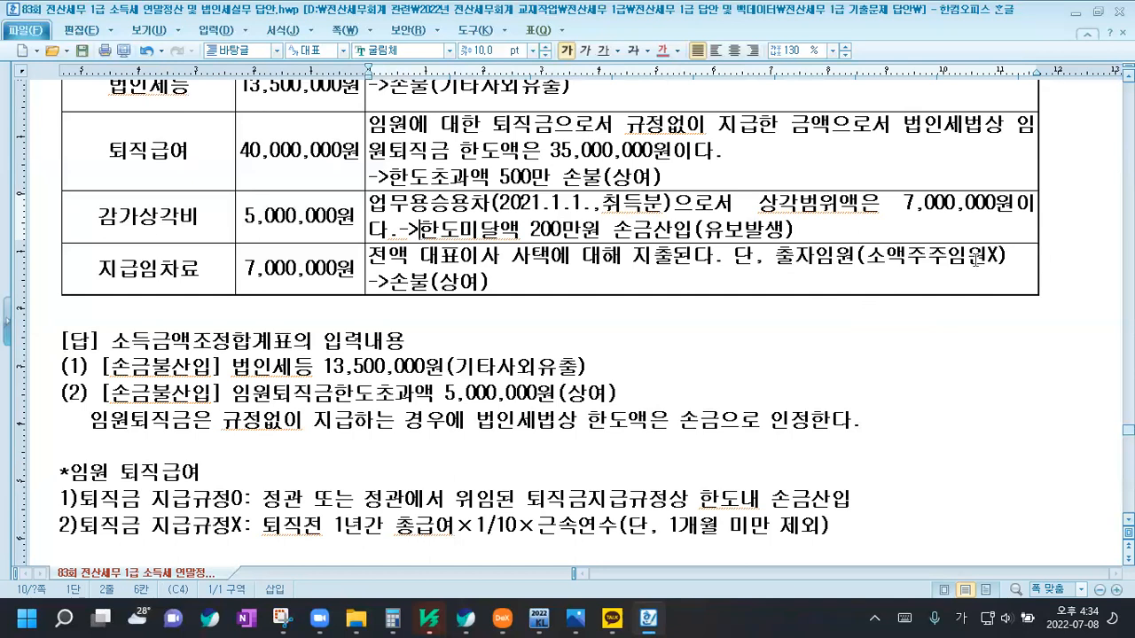
{"action": "left_click_drag", "start_coordinate": [855, 258], "coordinate": [1007, 260]}
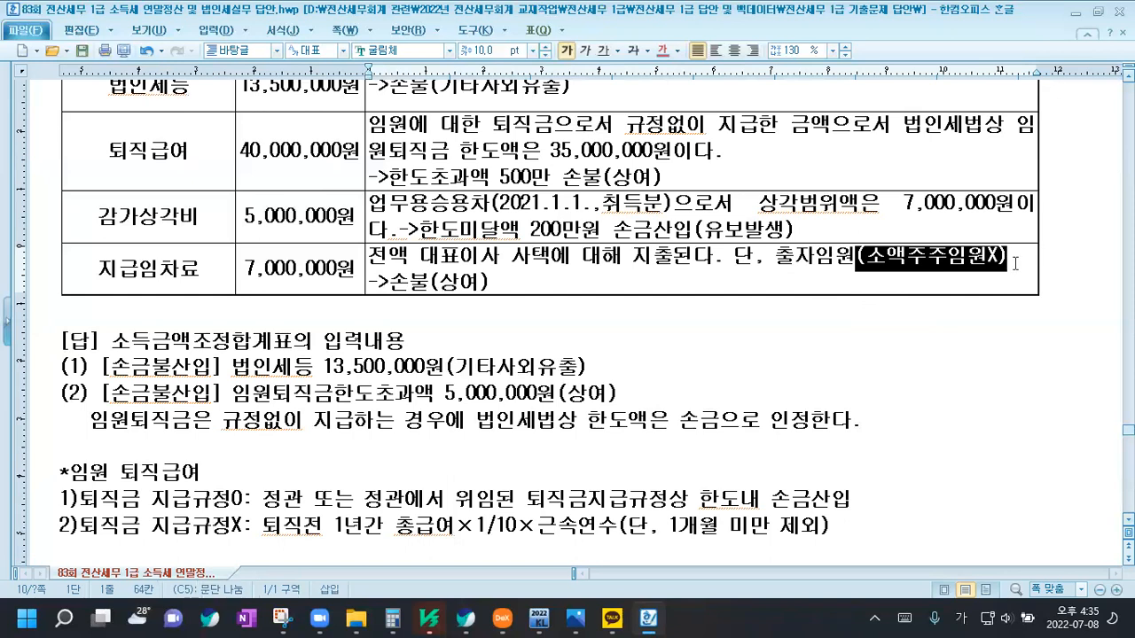
{"action": "left_click", "coordinate": [1008, 260]}
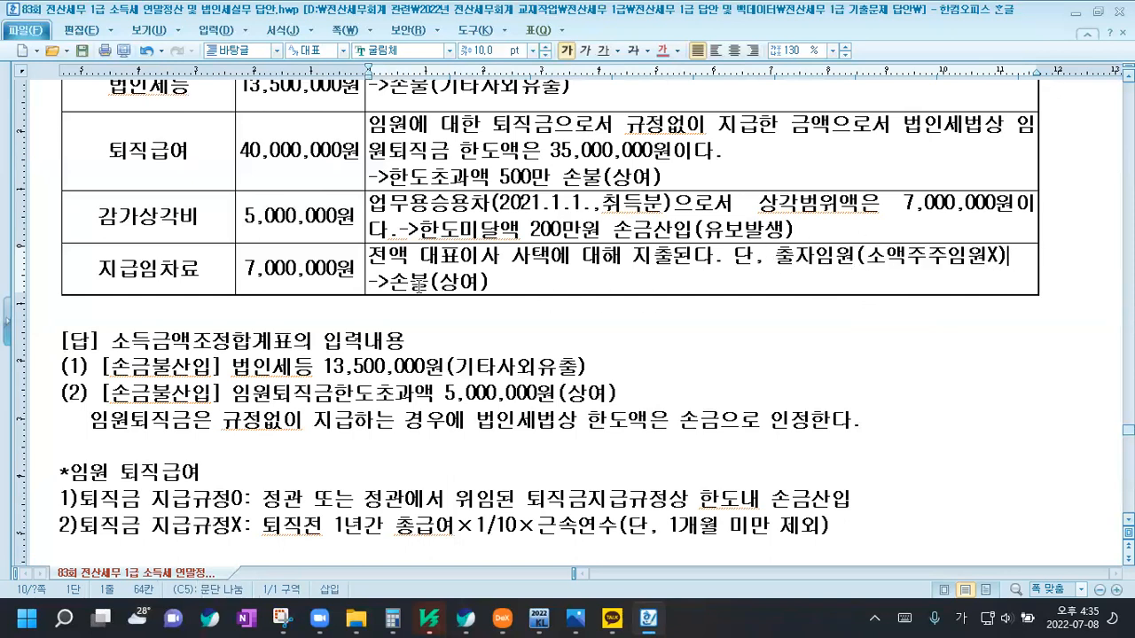
{"action": "left_click", "coordinate": [864, 257]}
{"action": "left_click", "coordinate": [502, 289]}
{"action": "scroll", "coordinate": [450, 347], "scroll_direction": "up", "scroll_amount": 2}
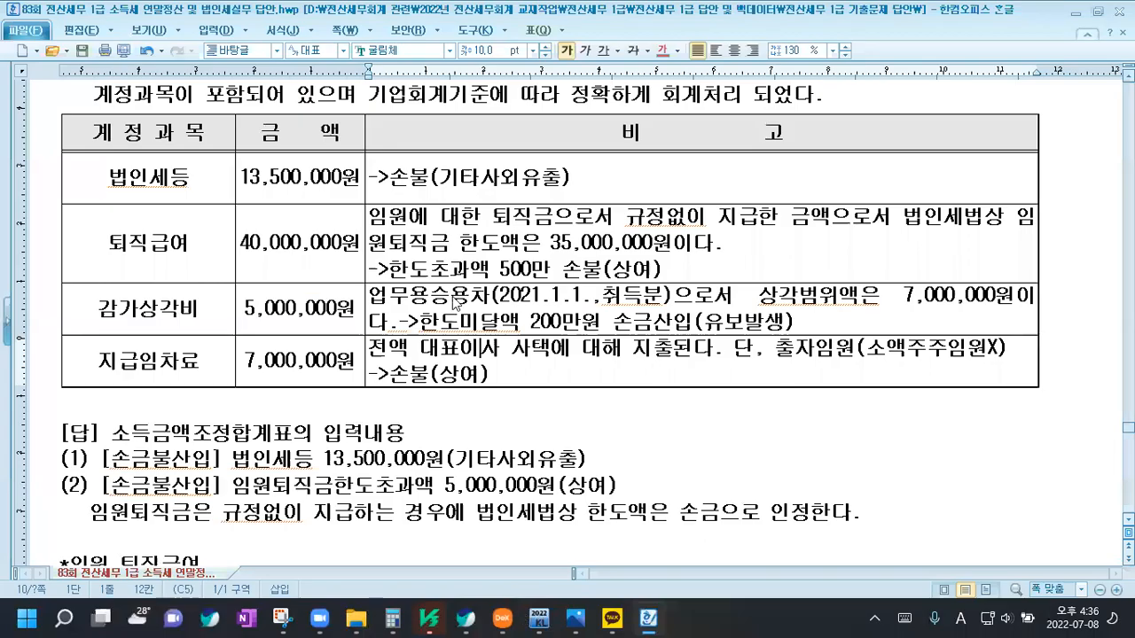
Switch to KcLep, open the 소득금액조정합계표및명세서, and add 법인세등 for 13,500,000 under 익금산입 및 손금불산입
{"action": "left_click", "coordinate": [532, 619]}
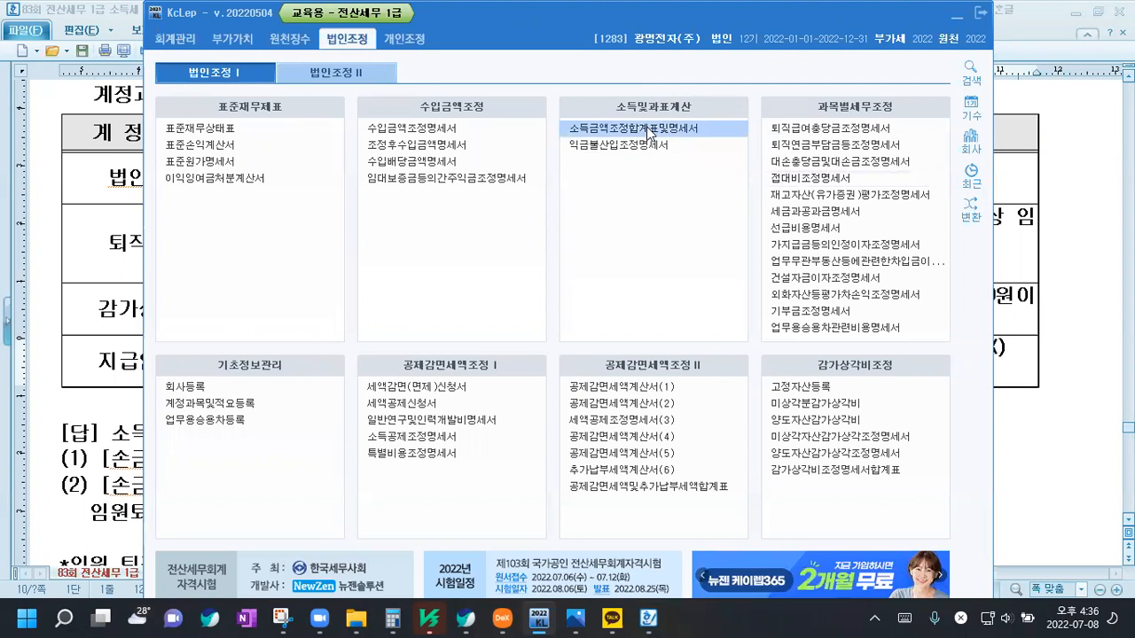
{"action": "left_click", "coordinate": [646, 126]}
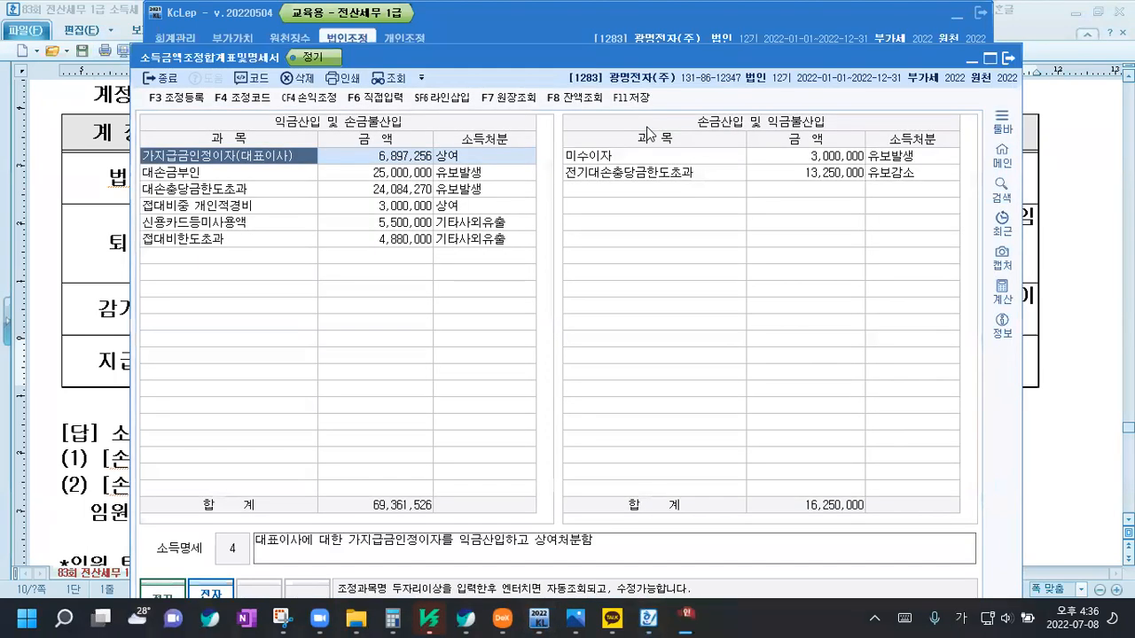
{"action": "left_click", "coordinate": [198, 256]}
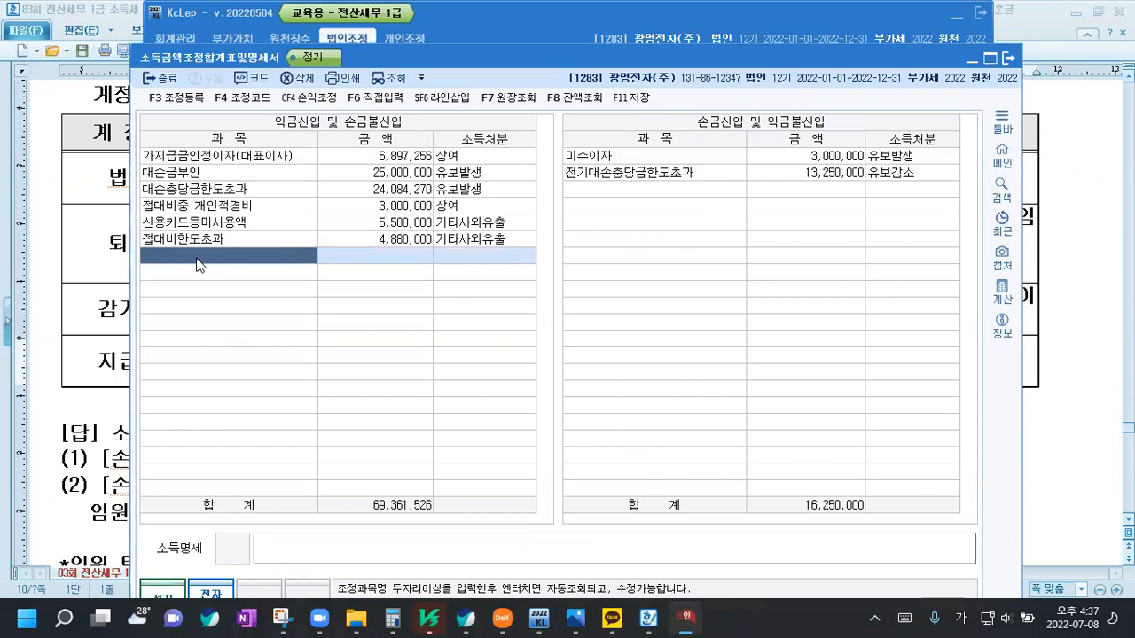
{"action": "type", "text": "법인"}
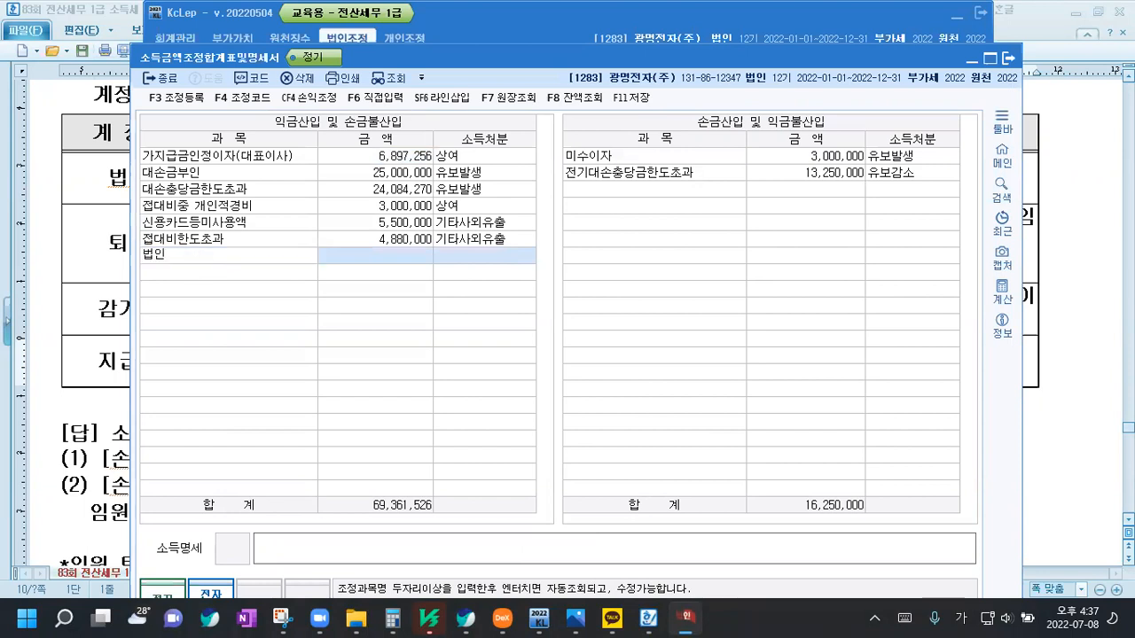
{"action": "key", "text": "Return"}
{"action": "key", "text": "Down"}
{"action": "key", "text": "Down"}
{"action": "key", "text": "Down"}
{"action": "key", "text": "Return"}
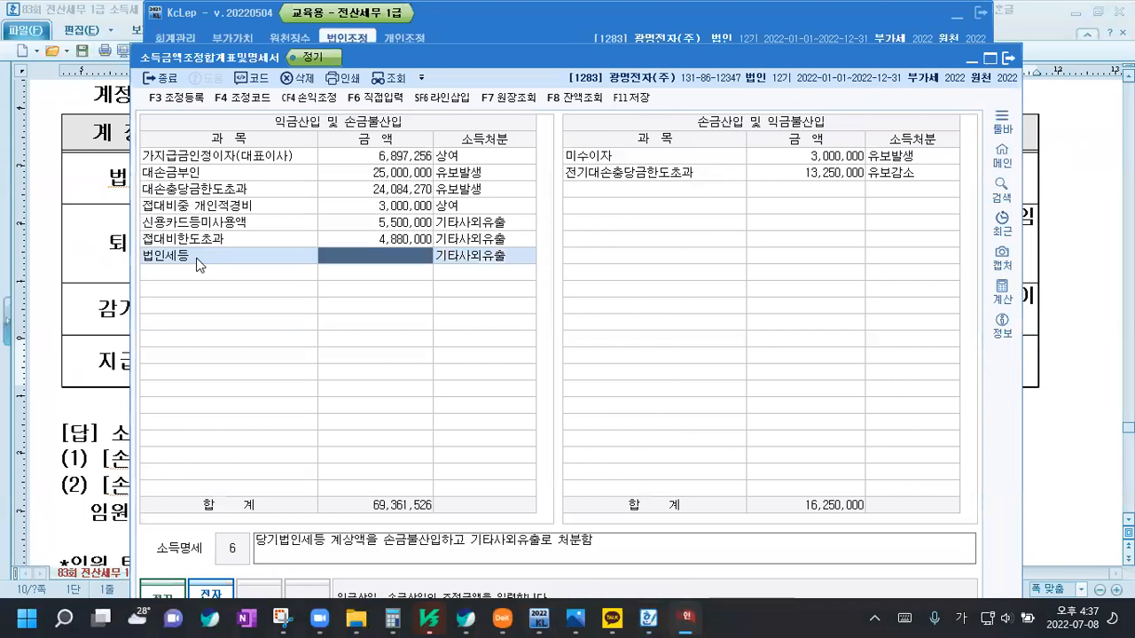
{"action": "type", "text": "13500000"}
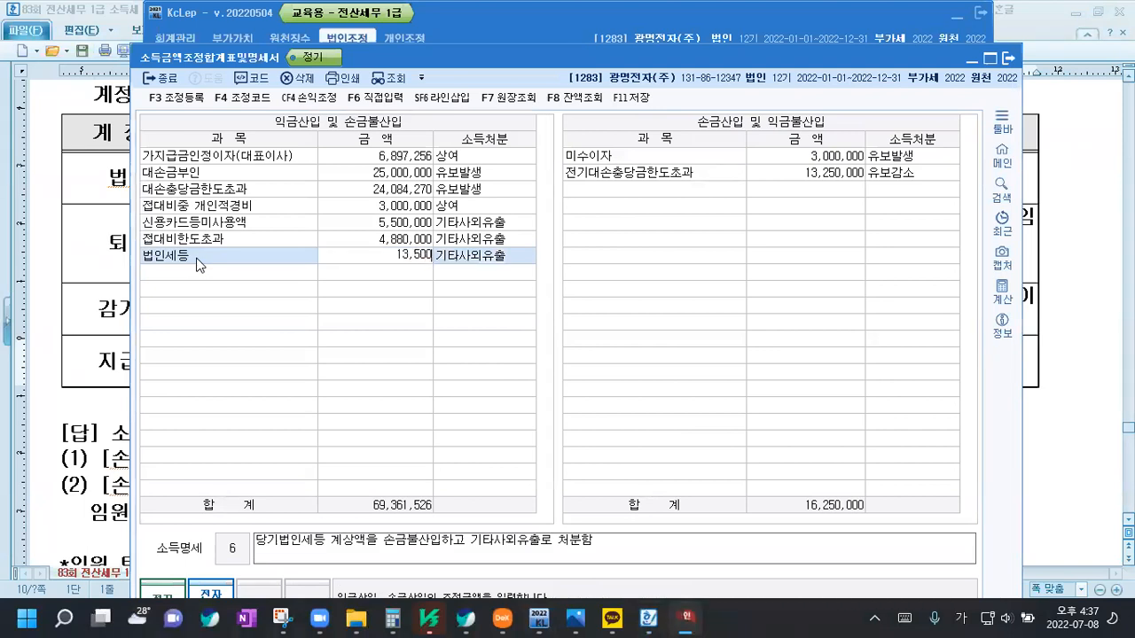
{"action": "key", "text": "Return"}
{"action": "key", "text": "Return"}
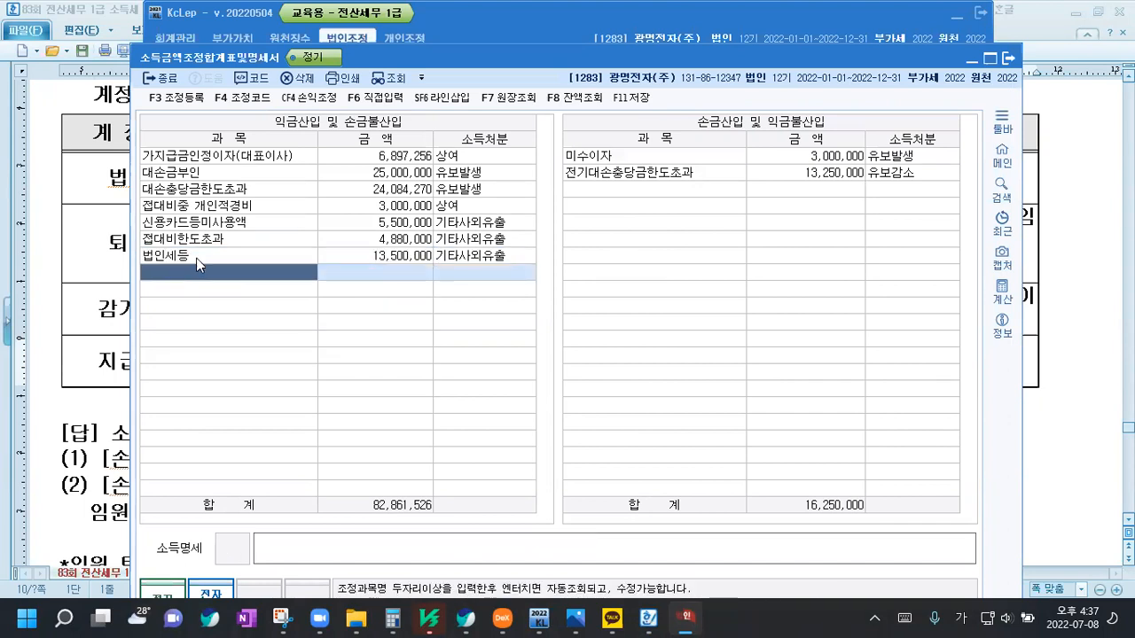
Add 임원퇴직금한도초과 for 5,000,000 as the following 익금산입 및 손금불산입 entry
{"action": "type", "text": "임원"}
{"action": "key", "text": "Return"}
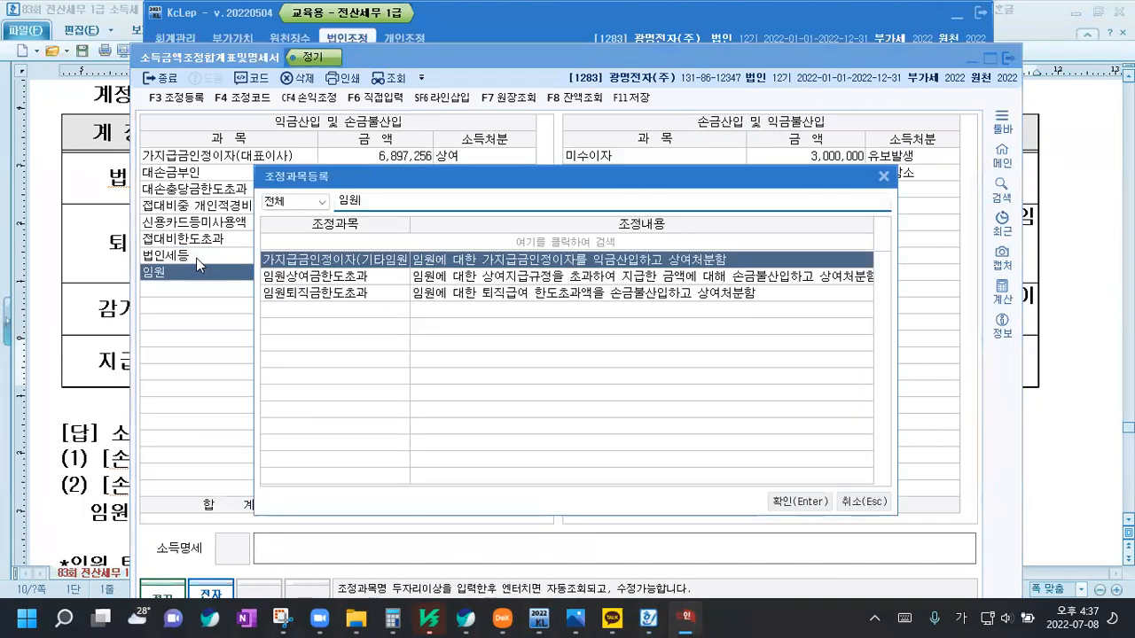
{"action": "key", "text": "Down"}
{"action": "key", "text": "Down"}
{"action": "key", "text": "Return"}
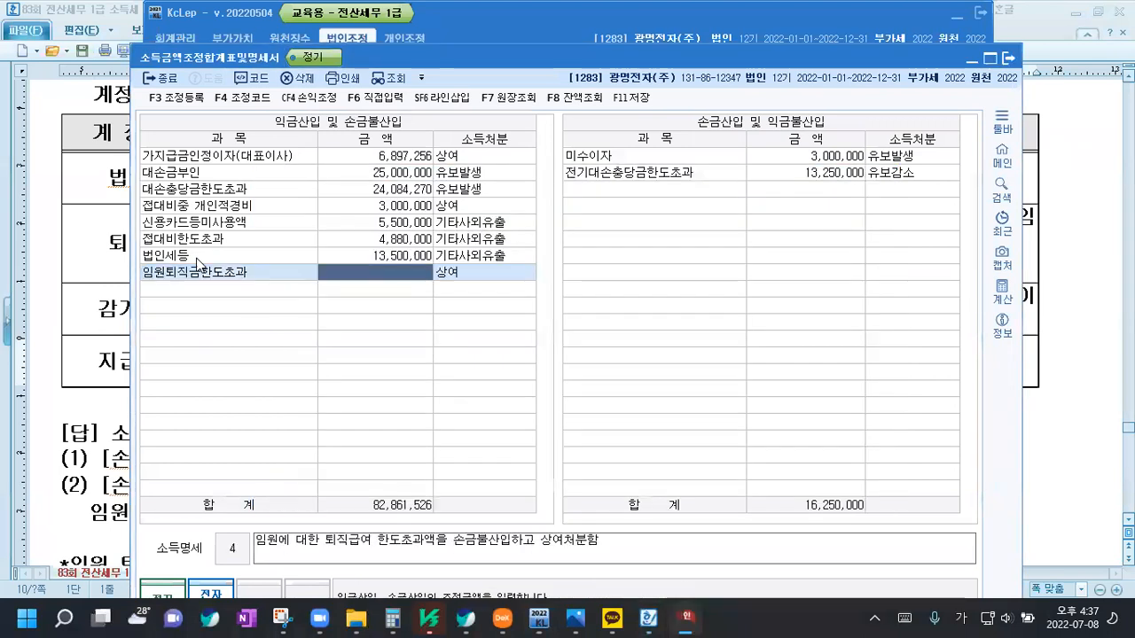
{"action": "type", "text": "5000000"}
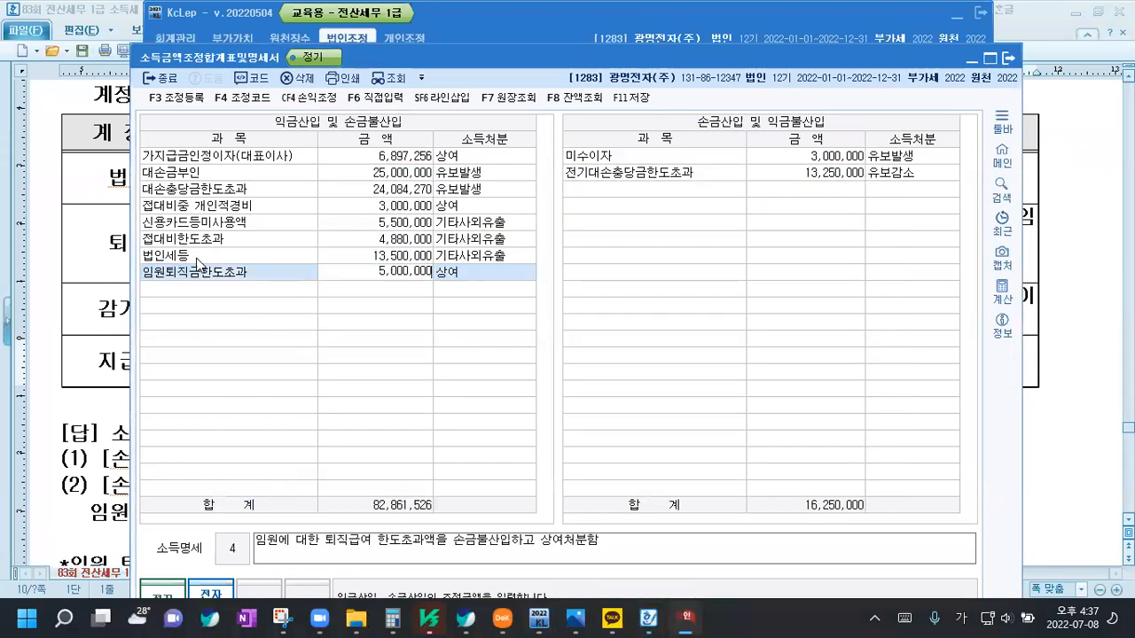
{"action": "key", "text": "Return"}
{"action": "key", "text": "Return"}
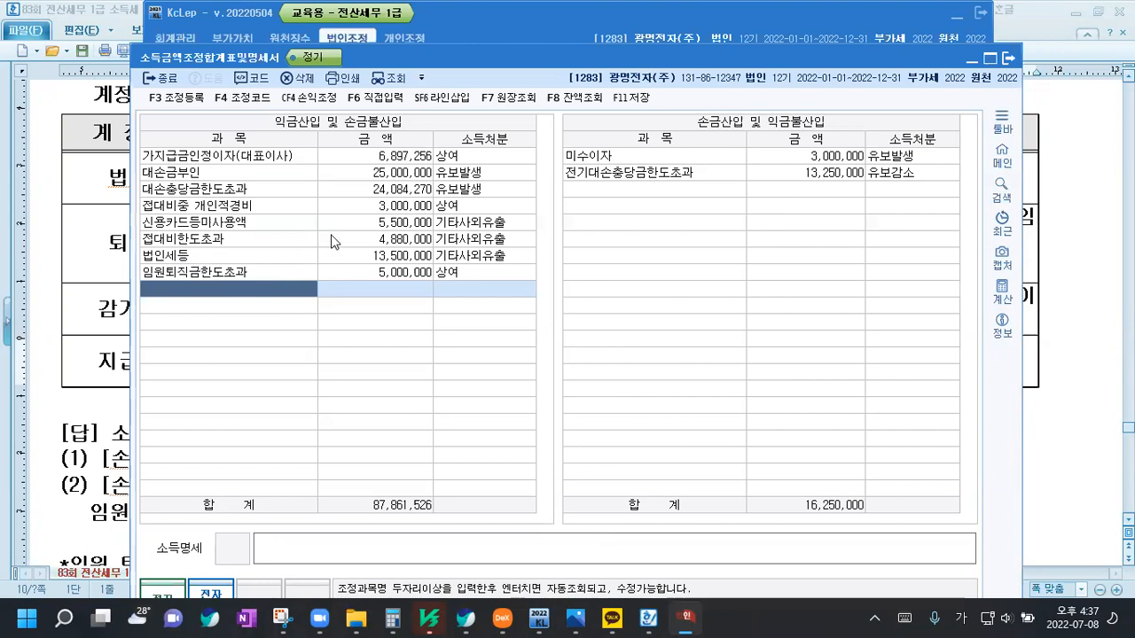
Look up 업무 and add the owned-vehicle (자가) 업무용승용차감가상각비손금추인 item in the first empty row under 손금산입 및 익금불산입
{"action": "left_click", "coordinate": [585, 193]}
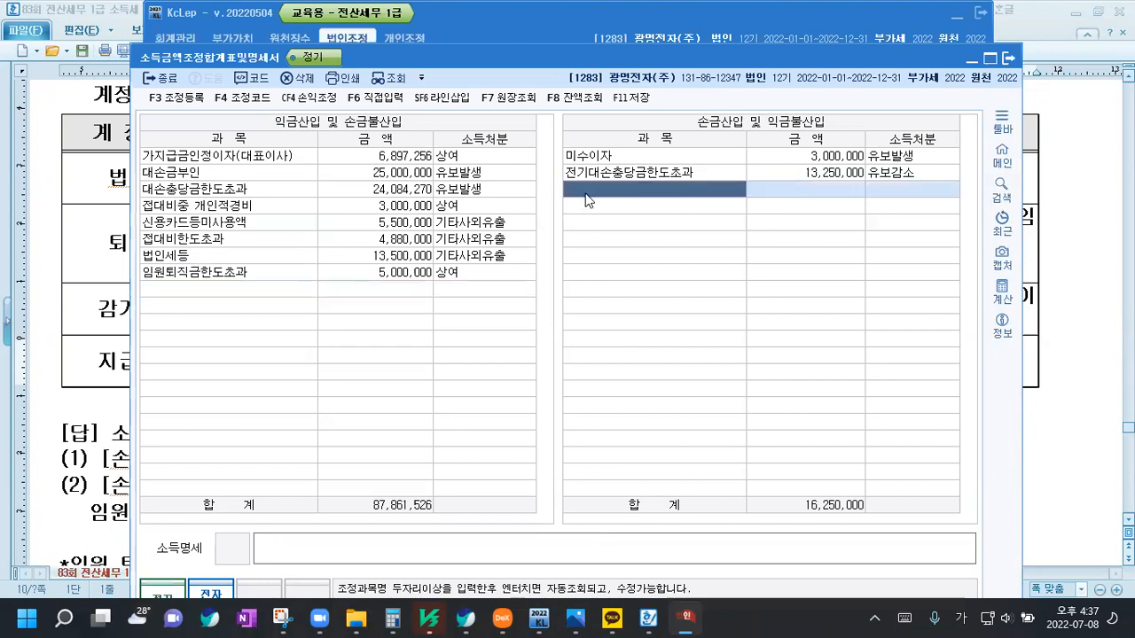
{"action": "type", "text": "업무"}
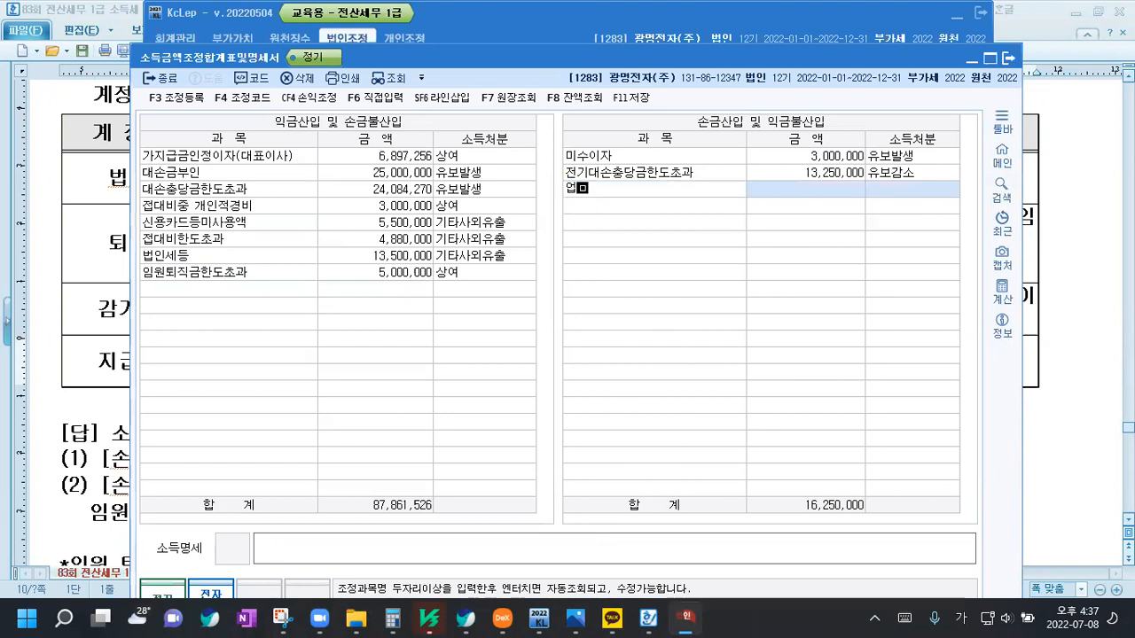
{"action": "key", "text": "Return"}
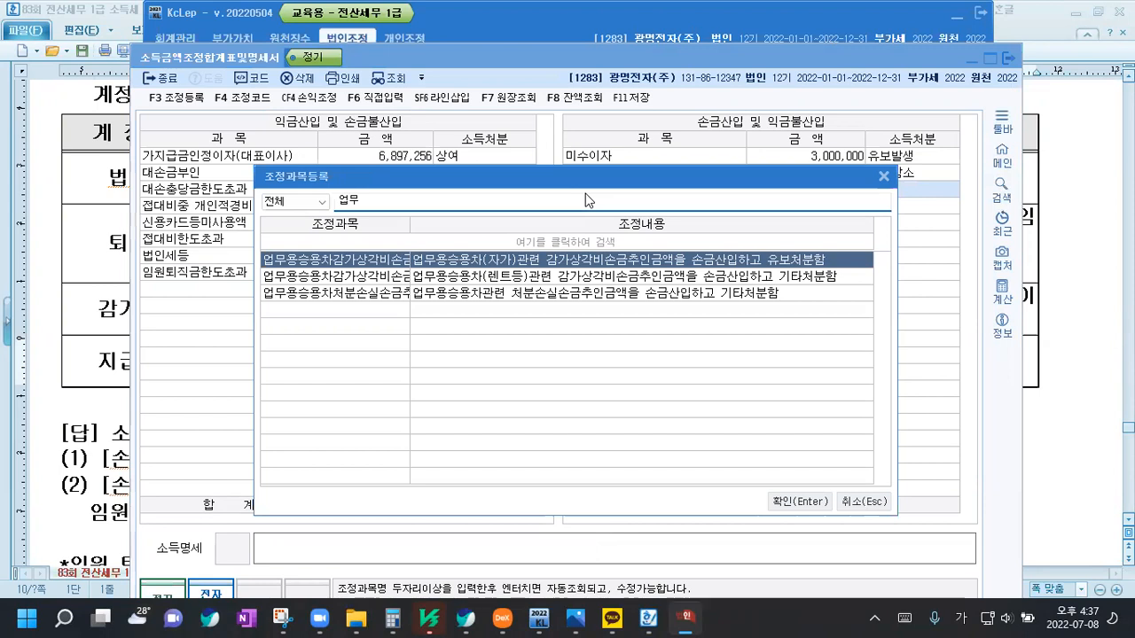
{"action": "key", "text": "Down"}
{"action": "key", "text": "Down"}
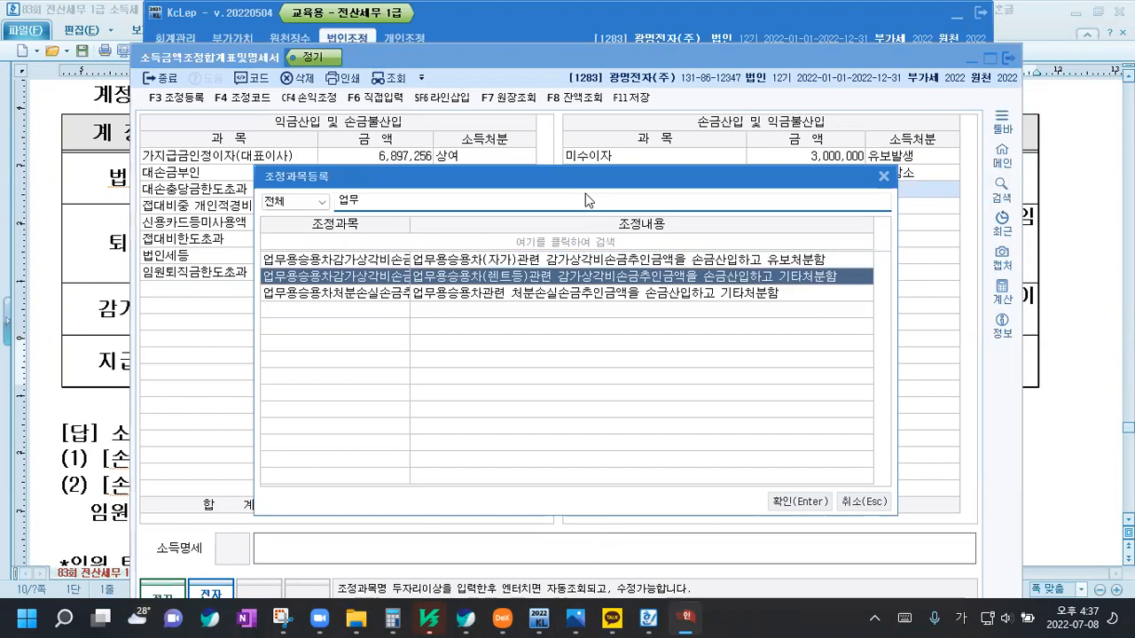
{"action": "key", "text": "Up"}
{"action": "key", "text": "Up"}
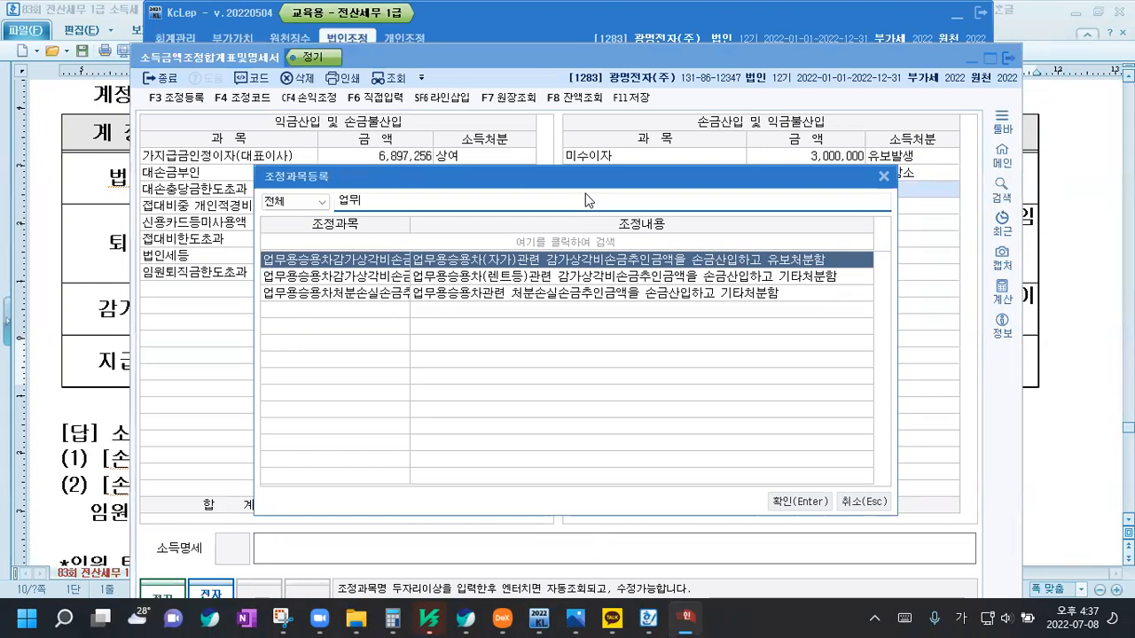
{"action": "key", "text": "Return"}
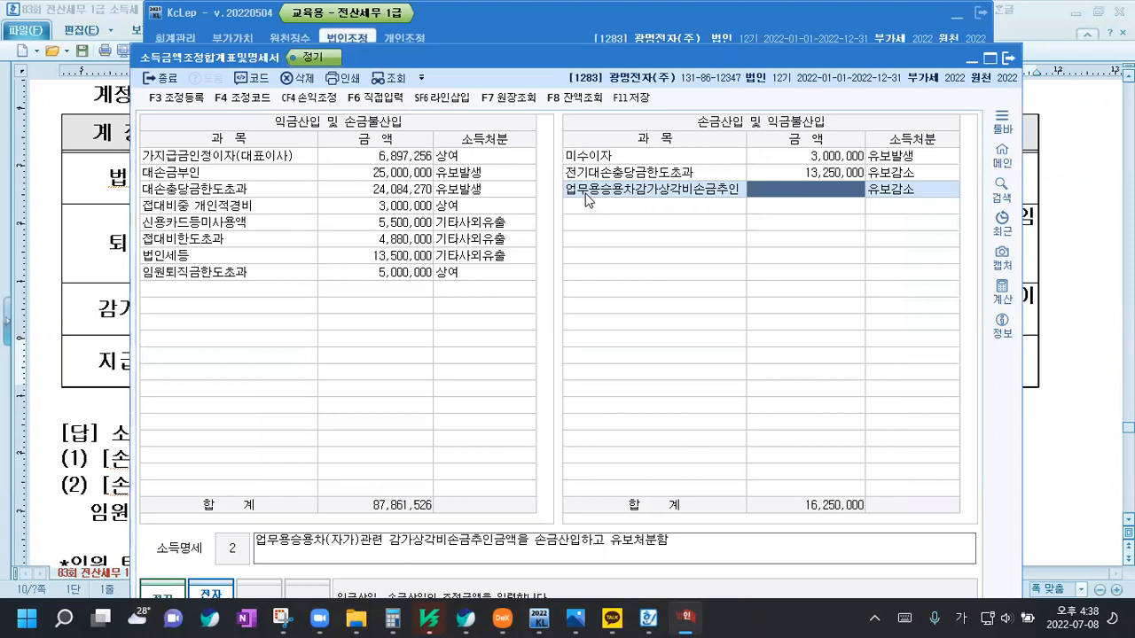
{"action": "left_click", "coordinate": [585, 192]}
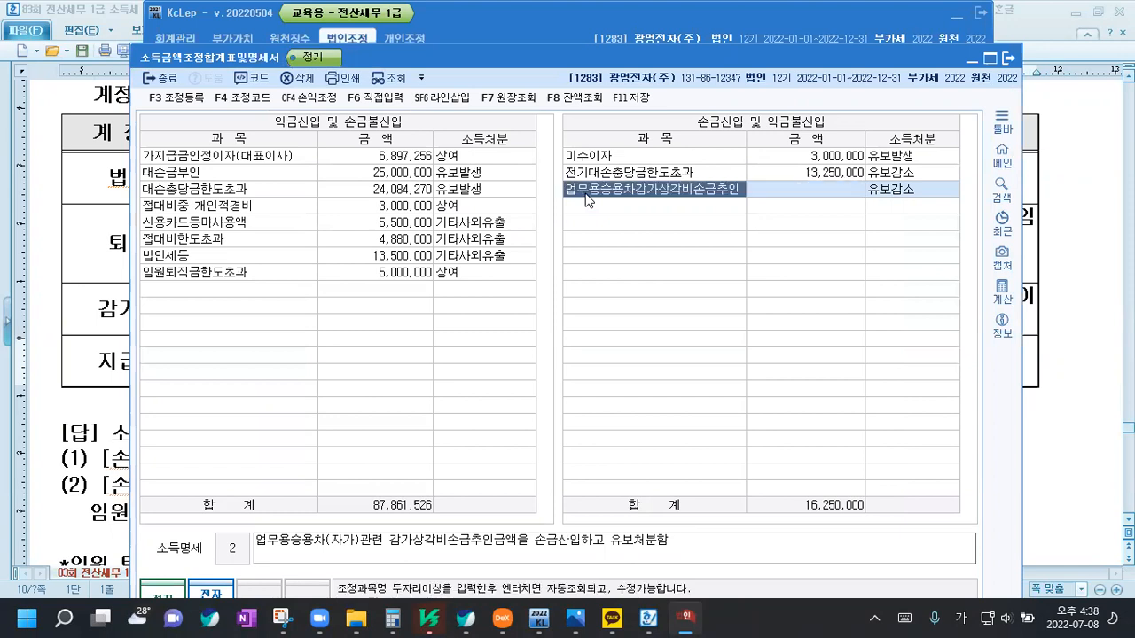
{"action": "type", "text": "업무"}
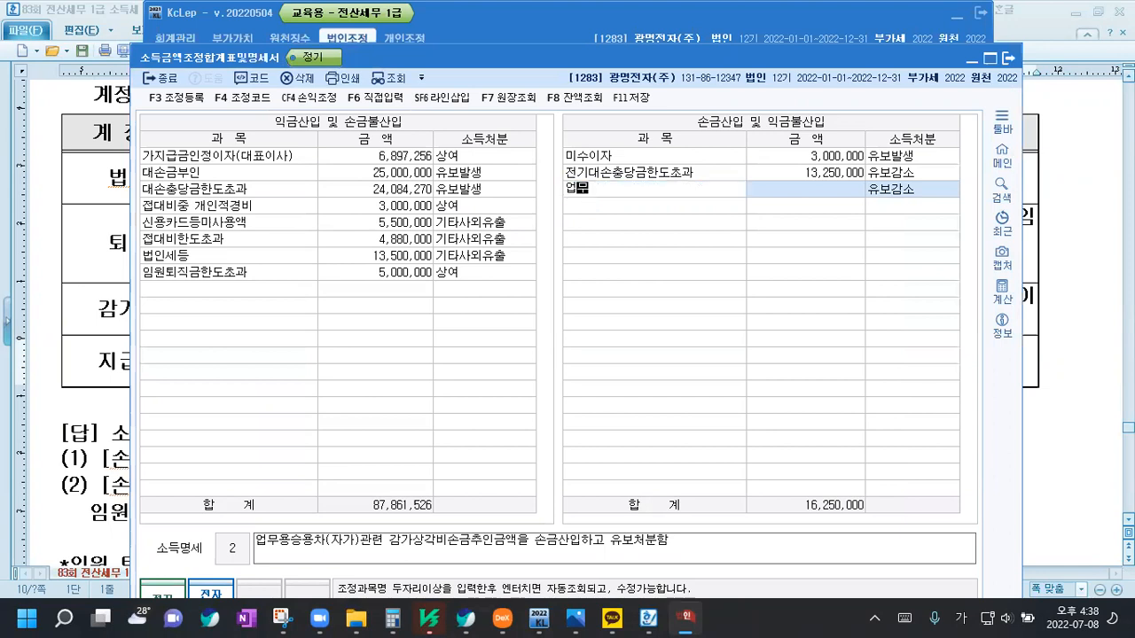
{"action": "key", "text": "Return"}
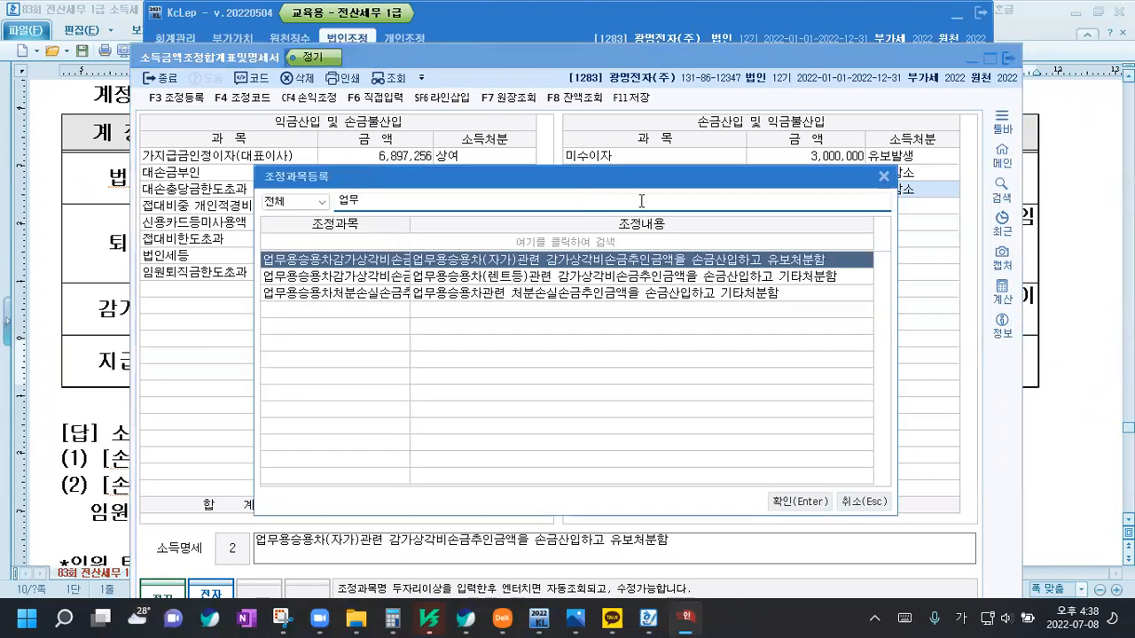
{"action": "left_click", "coordinate": [850, 501]}
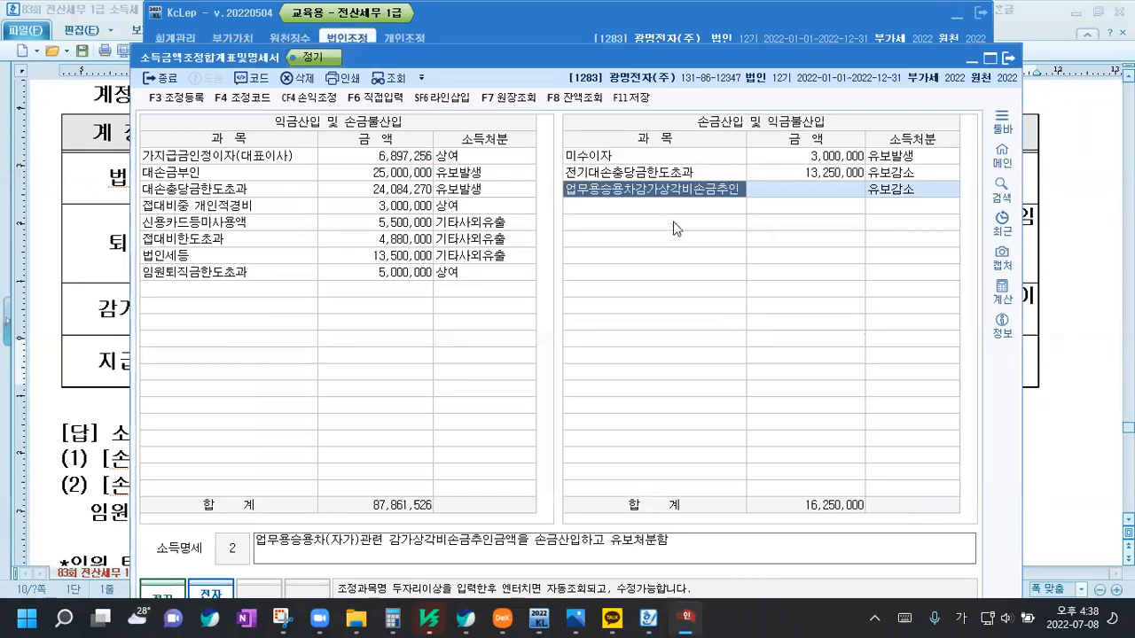
Search the adjustment items for 감가, examine the depreciation entries in the list, and close the lookup without choosing one
{"action": "type", "text": "감개"}
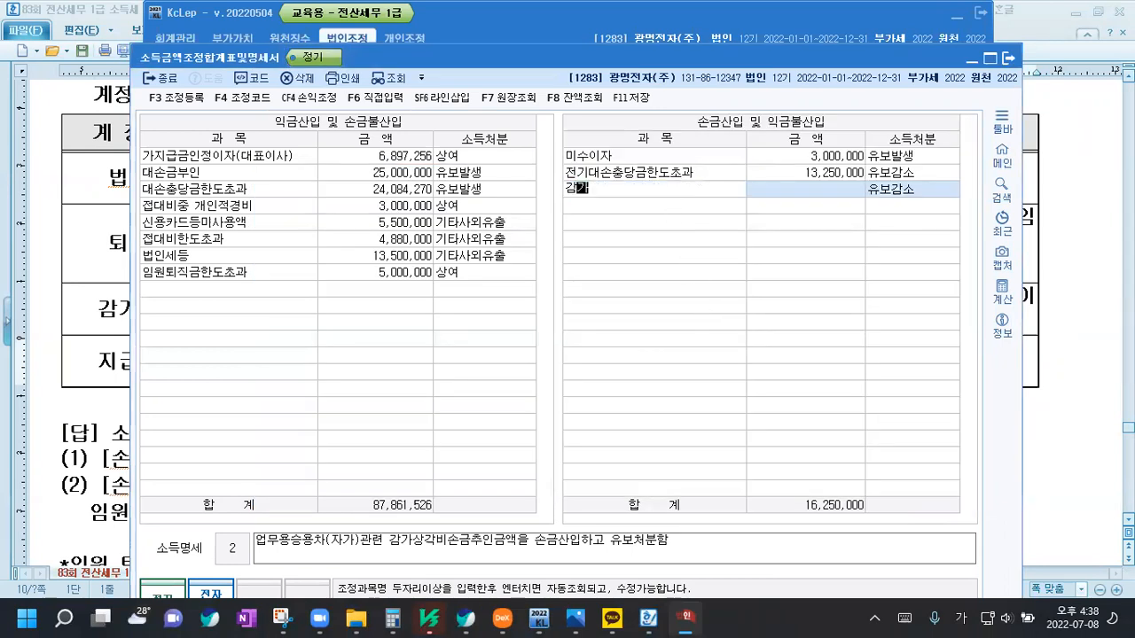
{"action": "key", "text": "Return"}
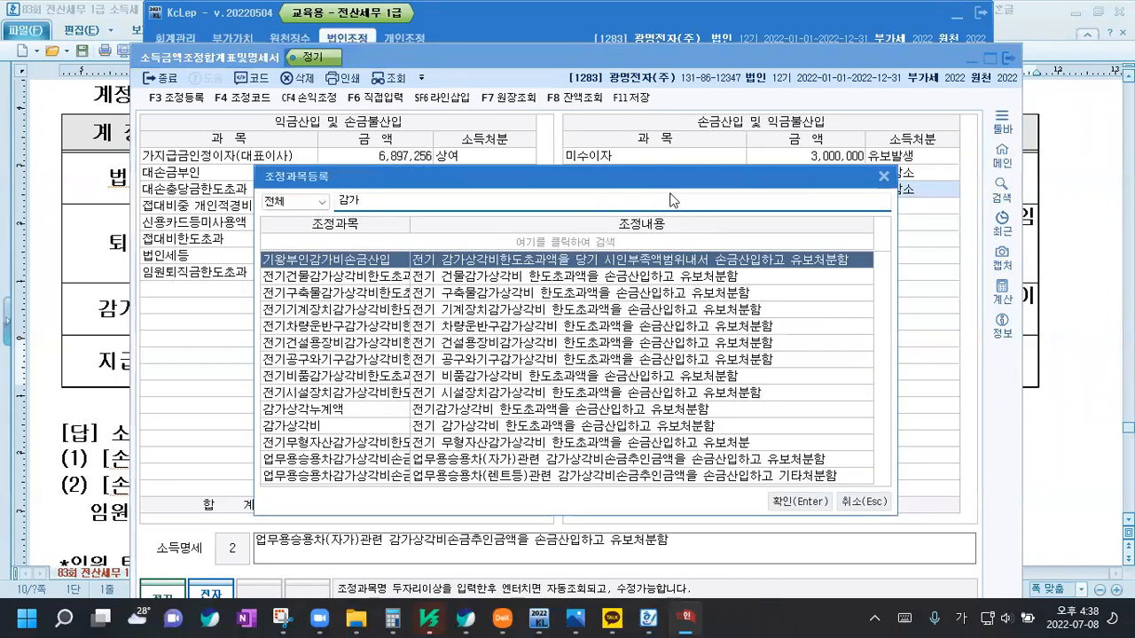
{"action": "key", "text": "Down"}
{"action": "key", "text": "Down"}
{"action": "key", "text": "Down"}
{"action": "key", "text": "Down"}
{"action": "key", "text": "Down"}
{"action": "key", "text": "Down"}
{"action": "key", "text": "Down"}
{"action": "key", "text": "Down"}
{"action": "key", "text": "Down"}
{"action": "key", "text": "Down"}
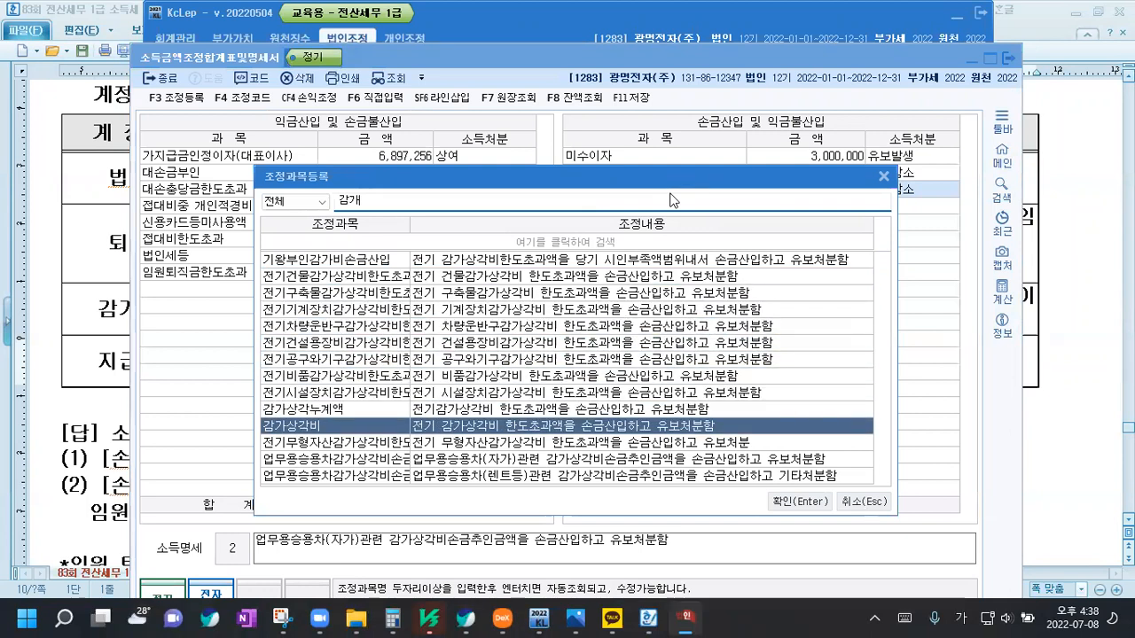
{"action": "key", "text": "Down"}
{"action": "key", "text": "Down"}
{"action": "key", "text": "Down"}
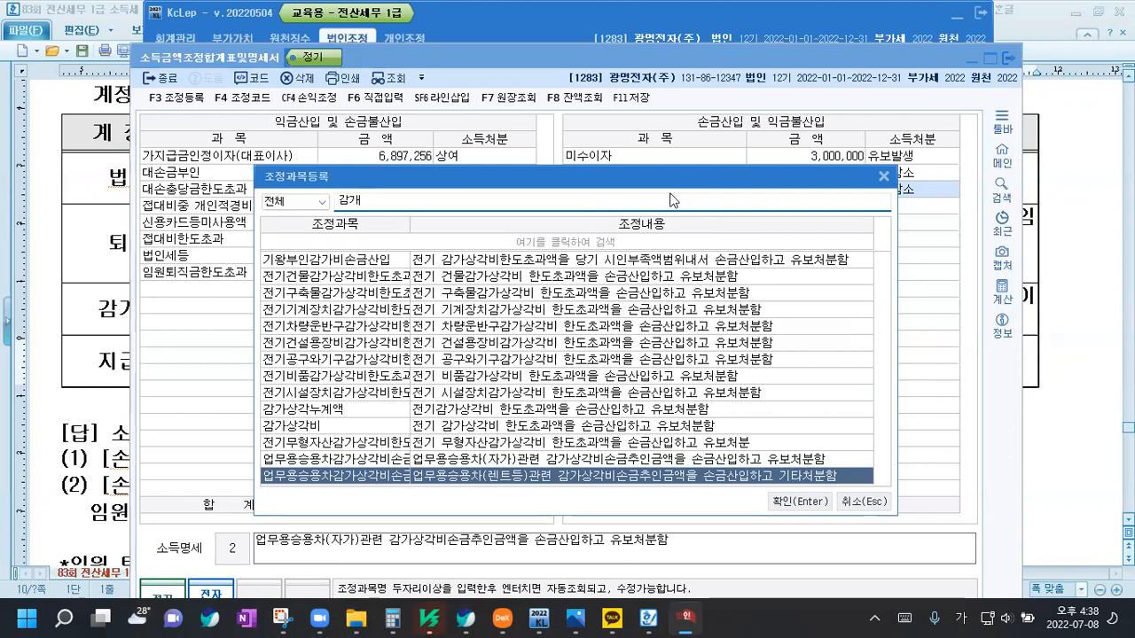
{"action": "key", "text": "Up"}
{"action": "key", "text": "Up"}
{"action": "key", "text": "Up"}
{"action": "key", "text": "Up"}
{"action": "key", "text": "Up"}
{"action": "key", "text": "Up"}
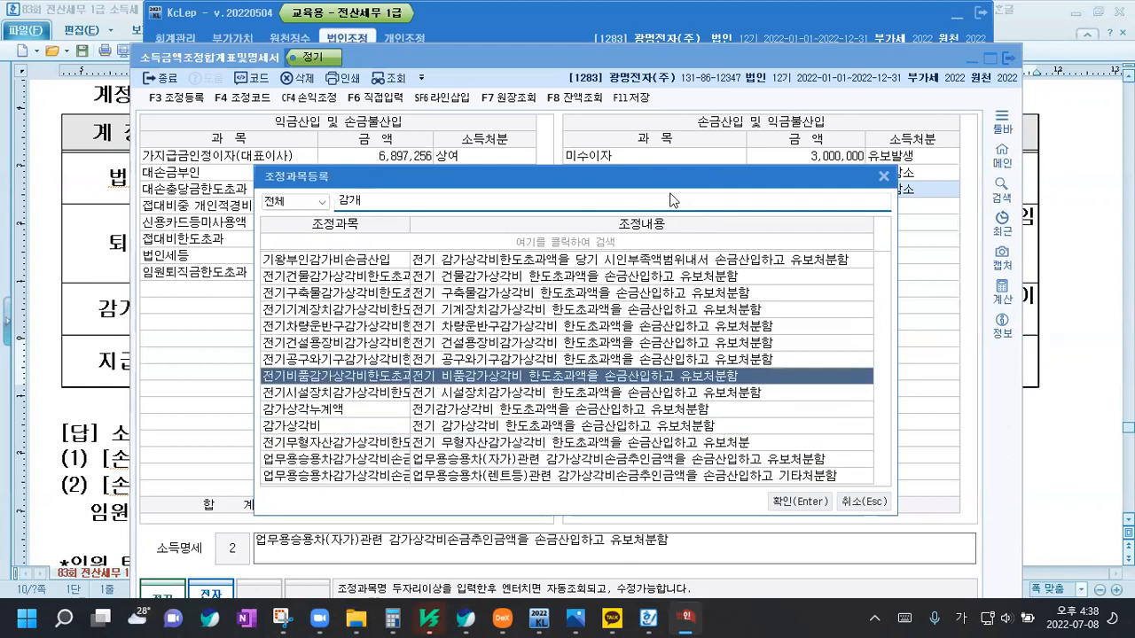
{"action": "left_click", "coordinate": [859, 503]}
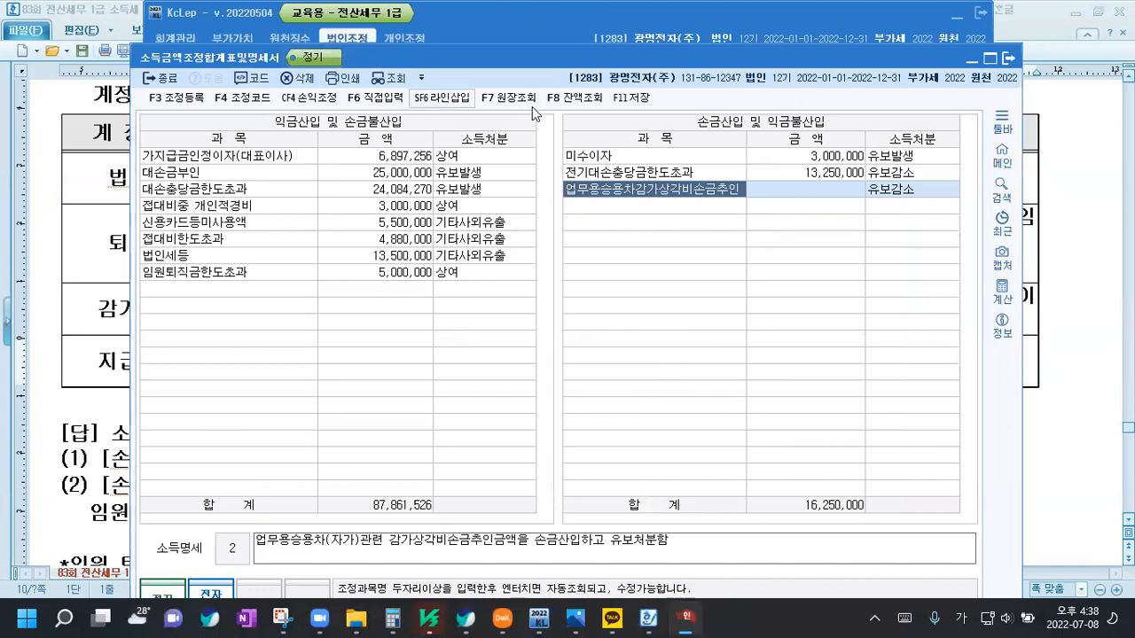
Replace the vehicle depreciation item under 손금산입 및 익금불산입 with the custom entry 업무용승용차 감가상각 미달액 for 2,000,000, disposed as 유보발생
{"action": "left_click", "coordinate": [386, 99]}
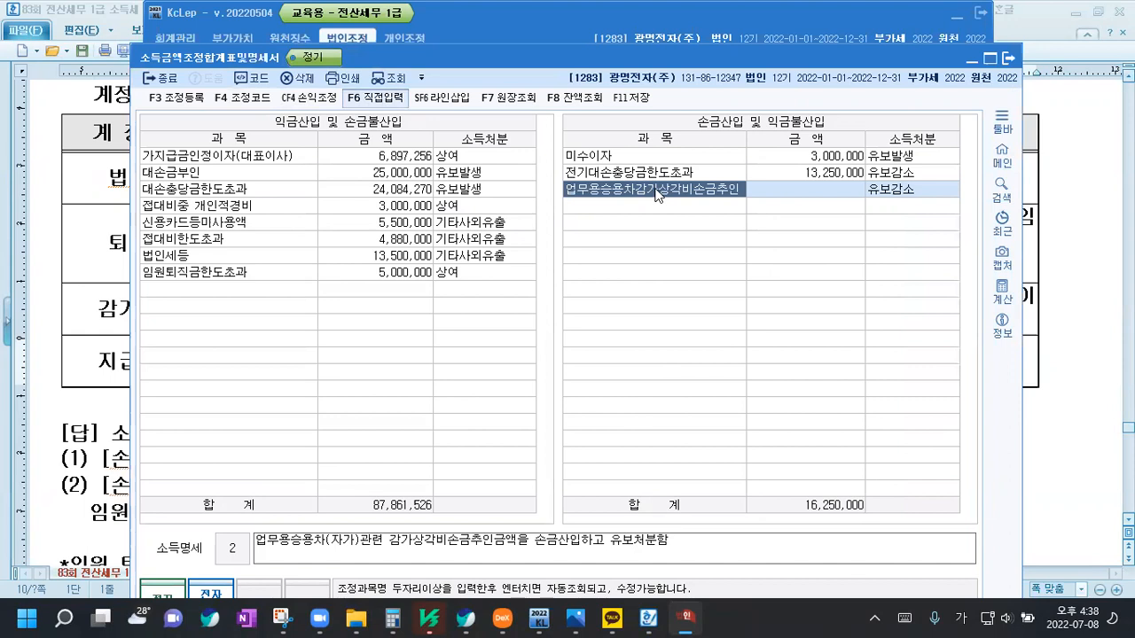
{"action": "type", "text": "업무용"}
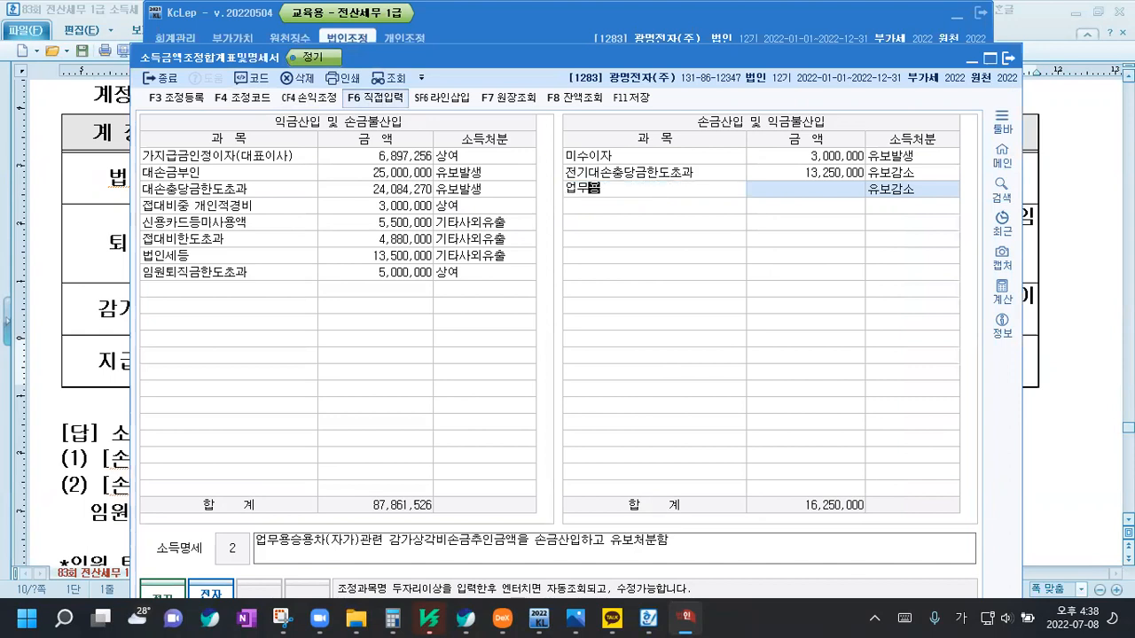
{"action": "type", "text": "승용차 감가상각 미달액"}
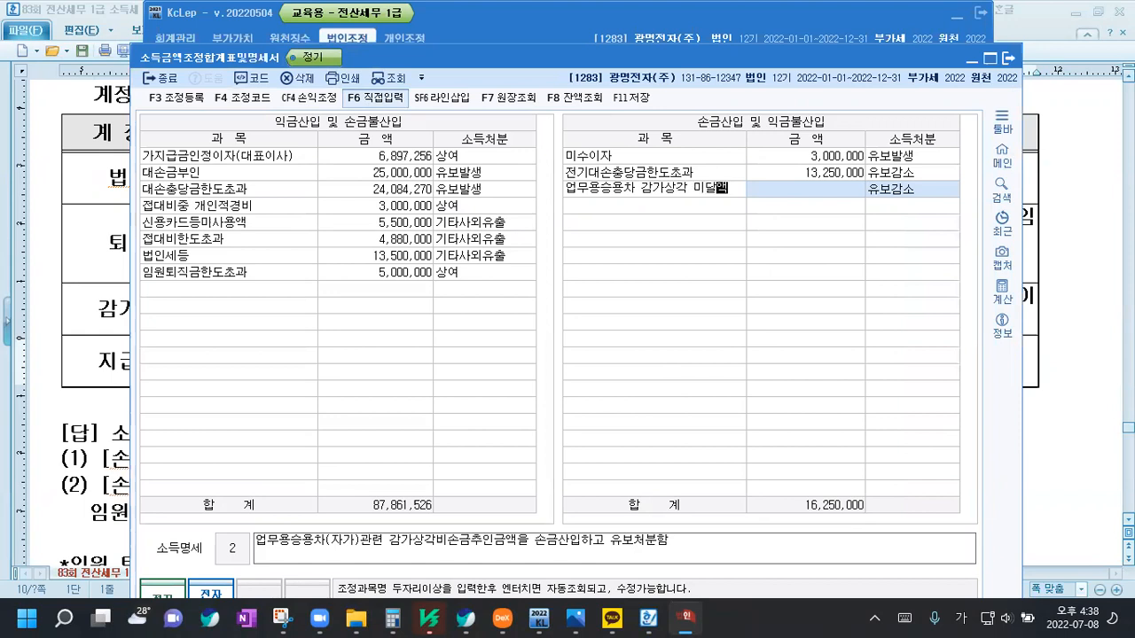
{"action": "key", "text": "Return"}
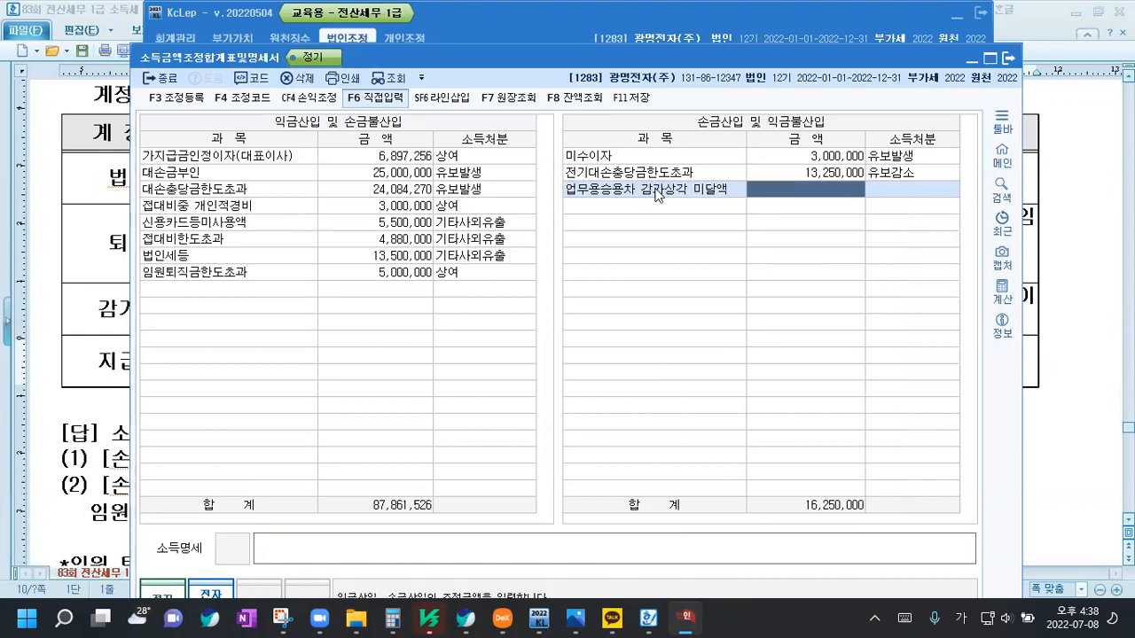
{"action": "type", "text": "2000000"}
{"action": "key", "text": "Return"}
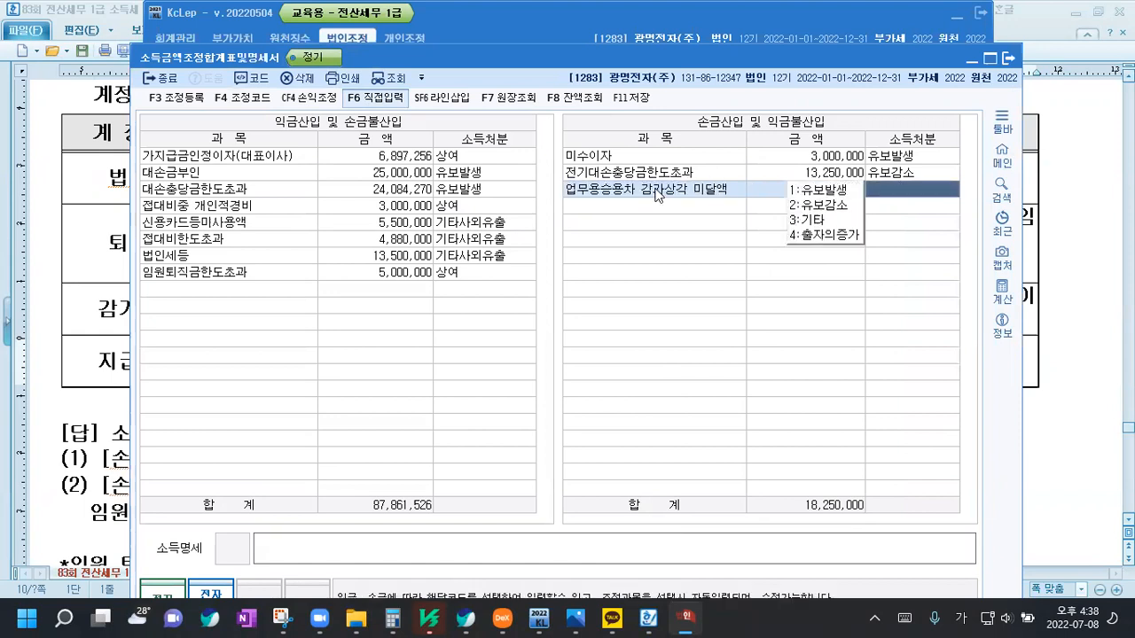
{"action": "key", "text": "1"}
{"action": "key", "text": "Return"}
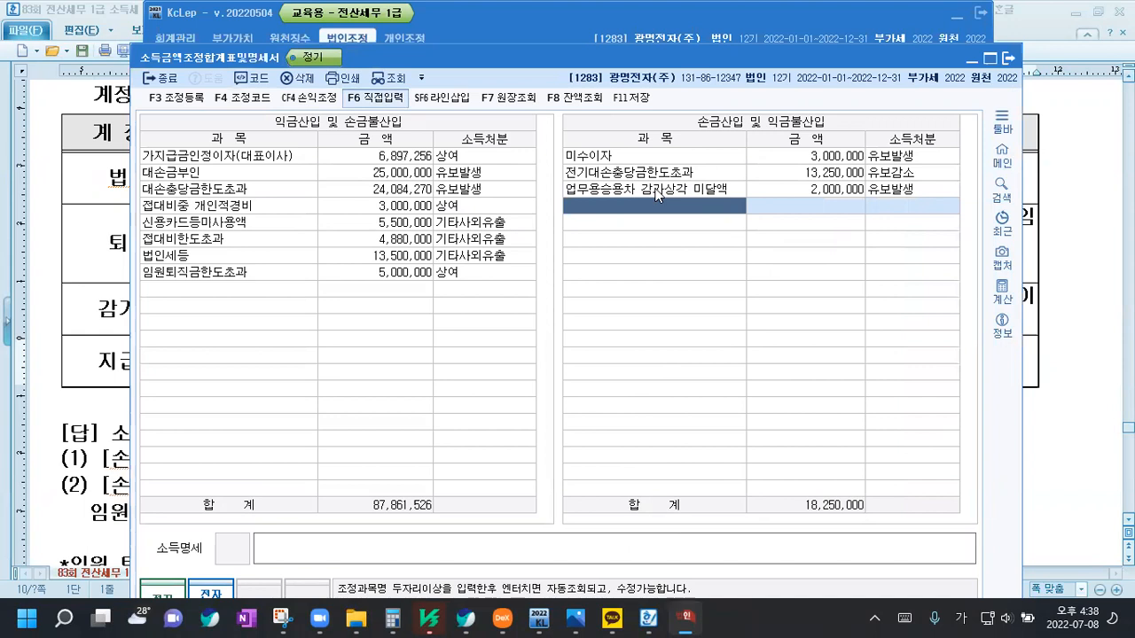
{"action": "left_click", "coordinate": [253, 291]}
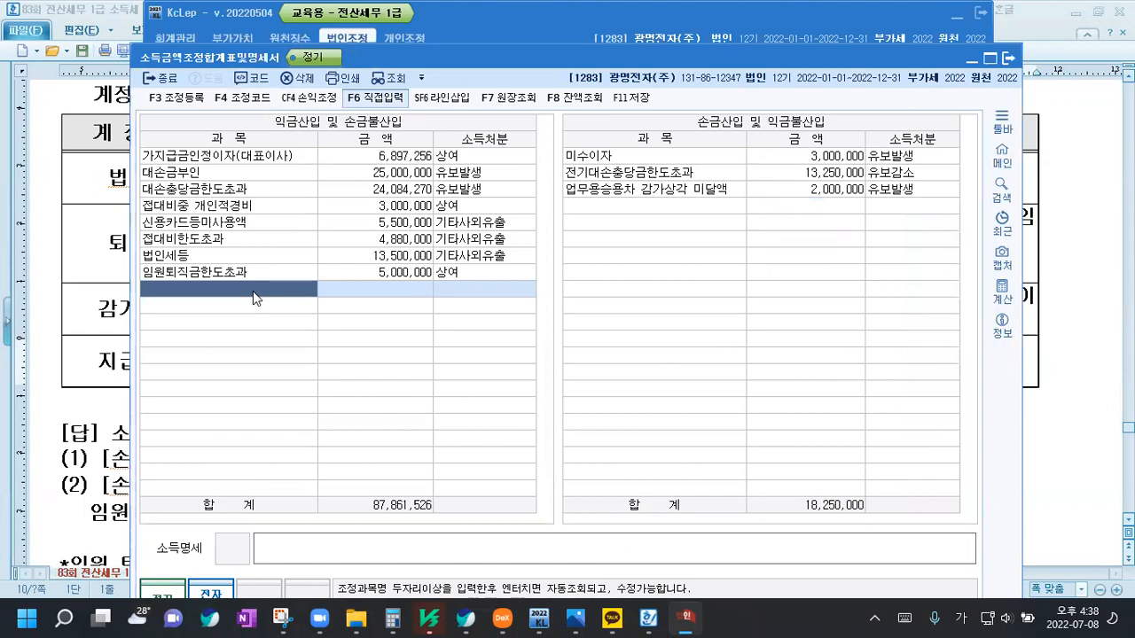
{"action": "type", "text": "임"}
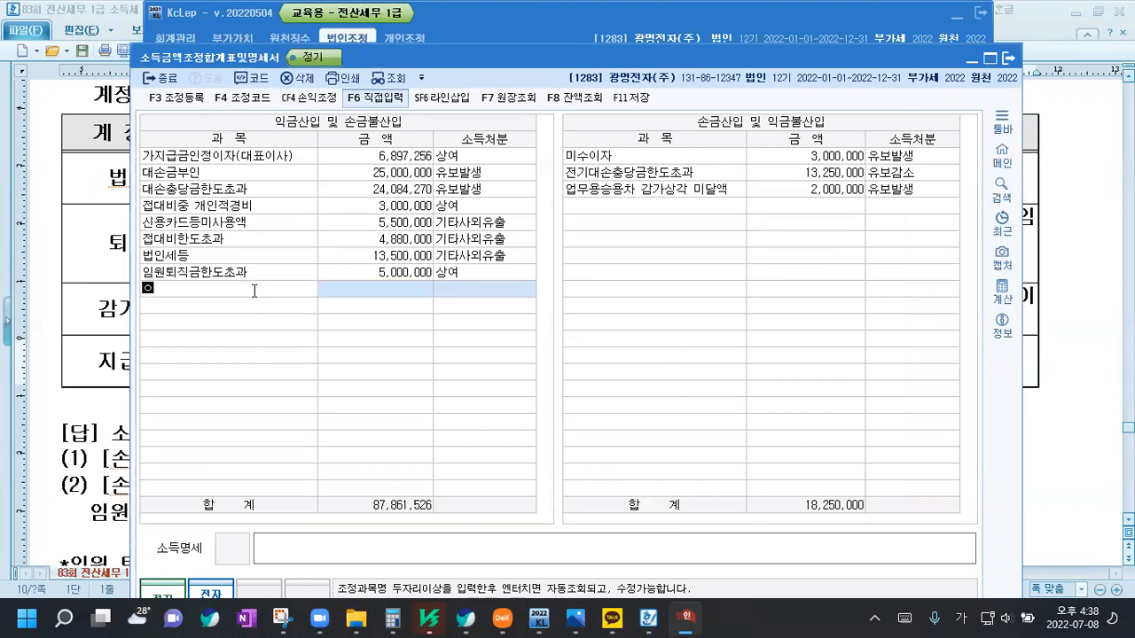
{"action": "key", "text": "BackSpace"}
{"action": "type", "text": "사"}
{"action": "left_click_drag", "start_coordinate": [175, 293], "coordinate": [101, 289]}
{"action": "type", "text": "사택"}
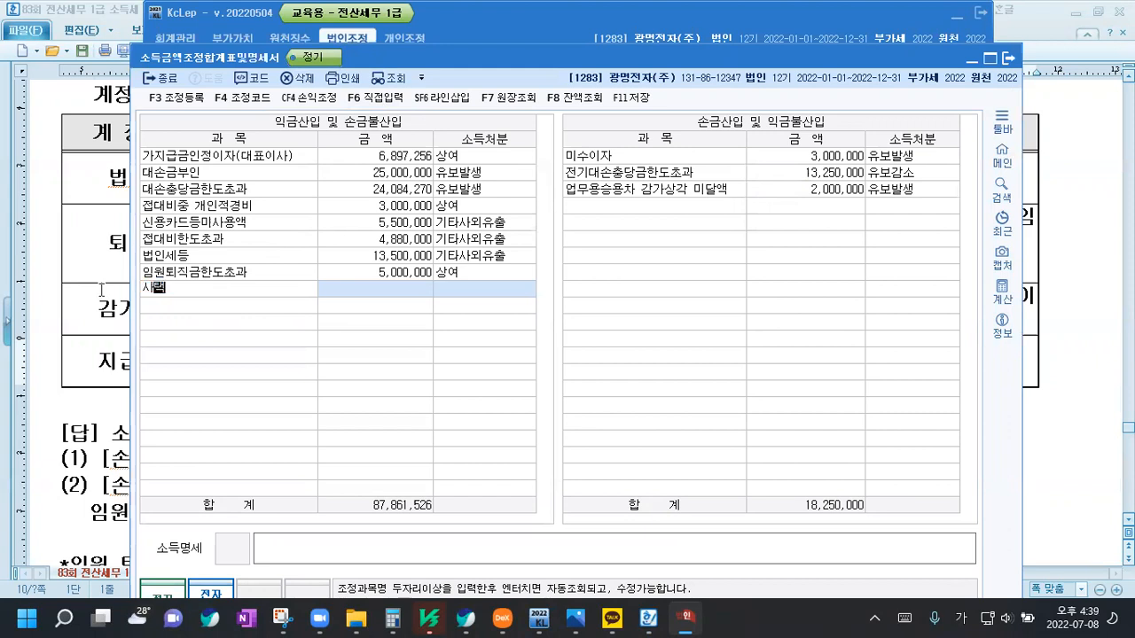
{"action": "key", "text": "Return"}
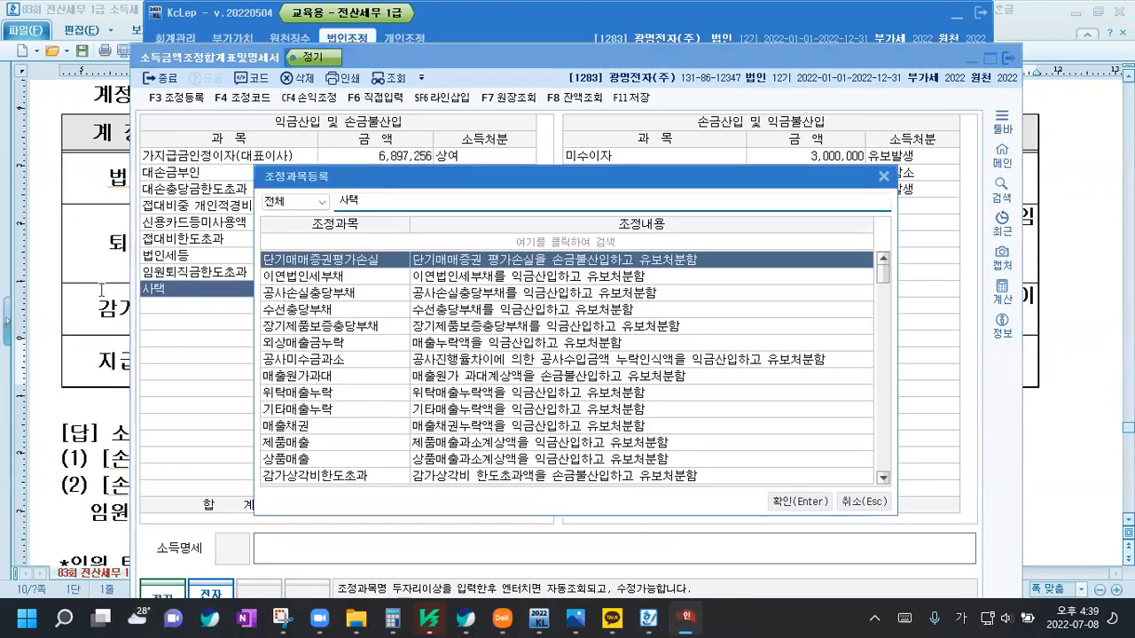
{"action": "left_click", "coordinate": [861, 502]}
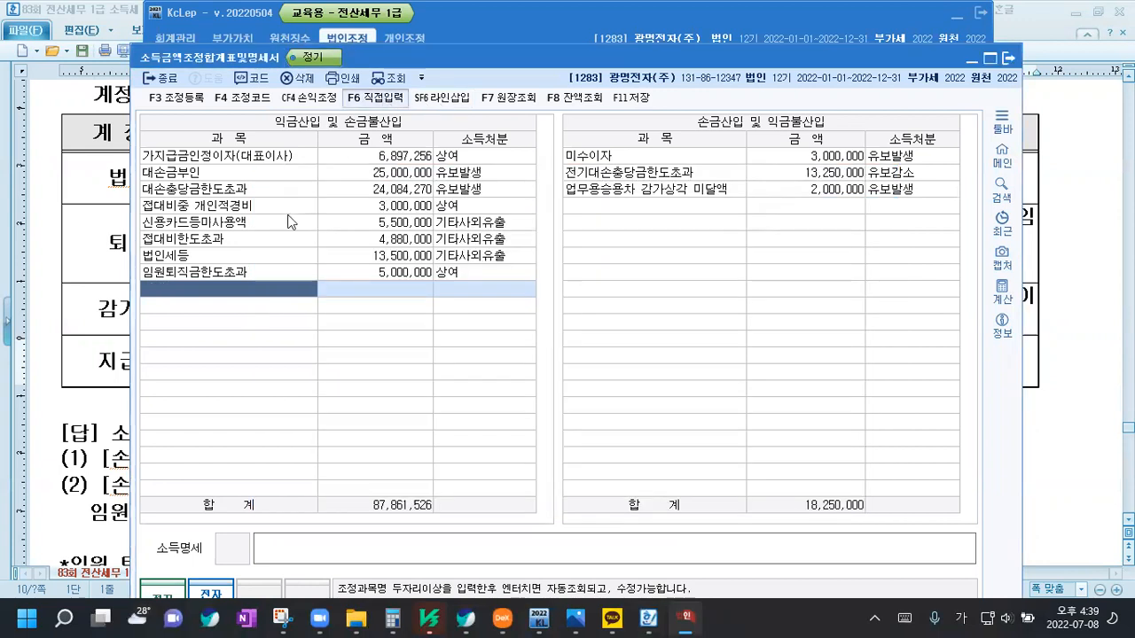
Add 임원사택 임차료 for 7,000,000 with disposition 상여 in the first empty row under 익금산입 및 손금불산입
{"action": "left_click", "coordinate": [209, 276]}
{"action": "left_click", "coordinate": [219, 290]}
{"action": "type", "text": "임우ㄴ상여"}
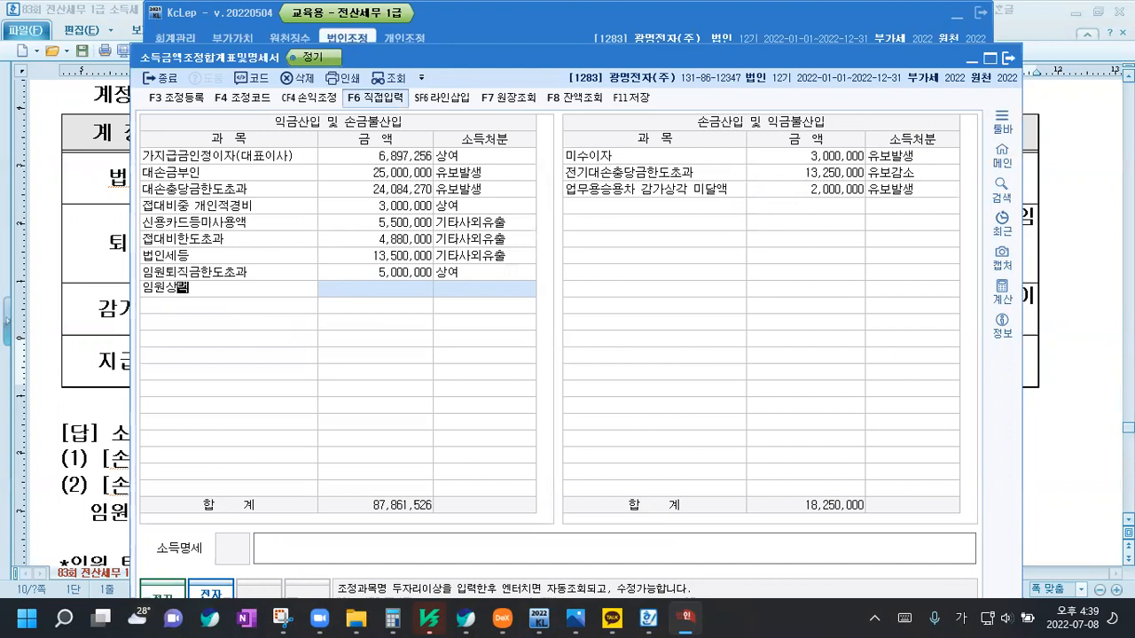
{"action": "key", "text": "BackSpace"}
{"action": "key", "text": "BackSpace"}
{"action": "type", "text": "사택 임차료"}
{"action": "key", "text": "Return"}
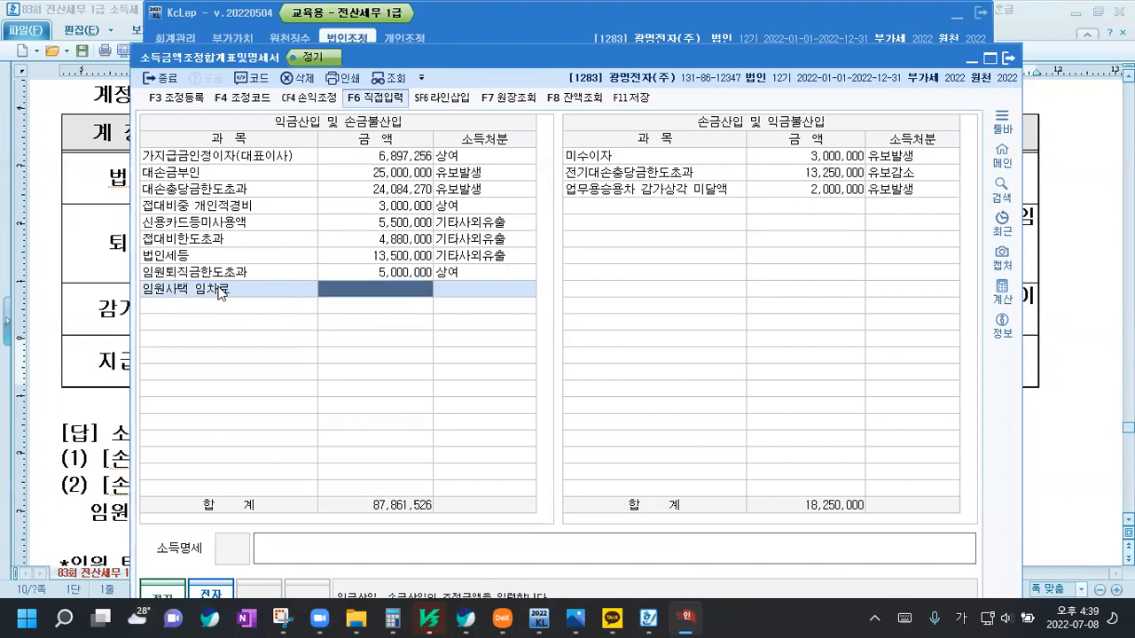
{"action": "type", "text": "7000000"}
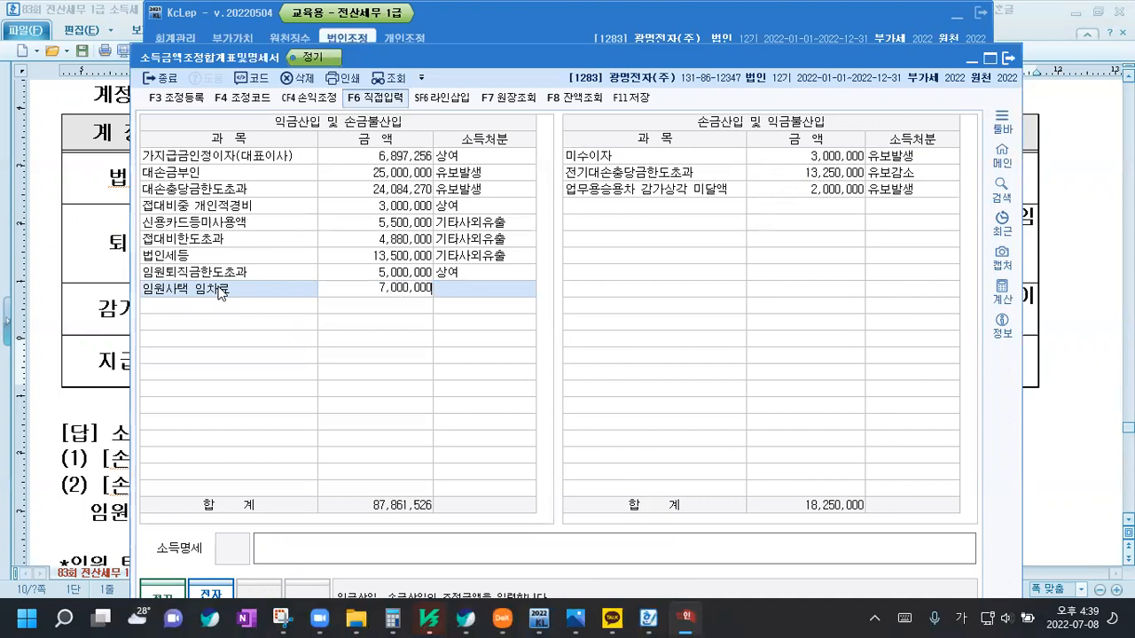
{"action": "key", "text": "Return"}
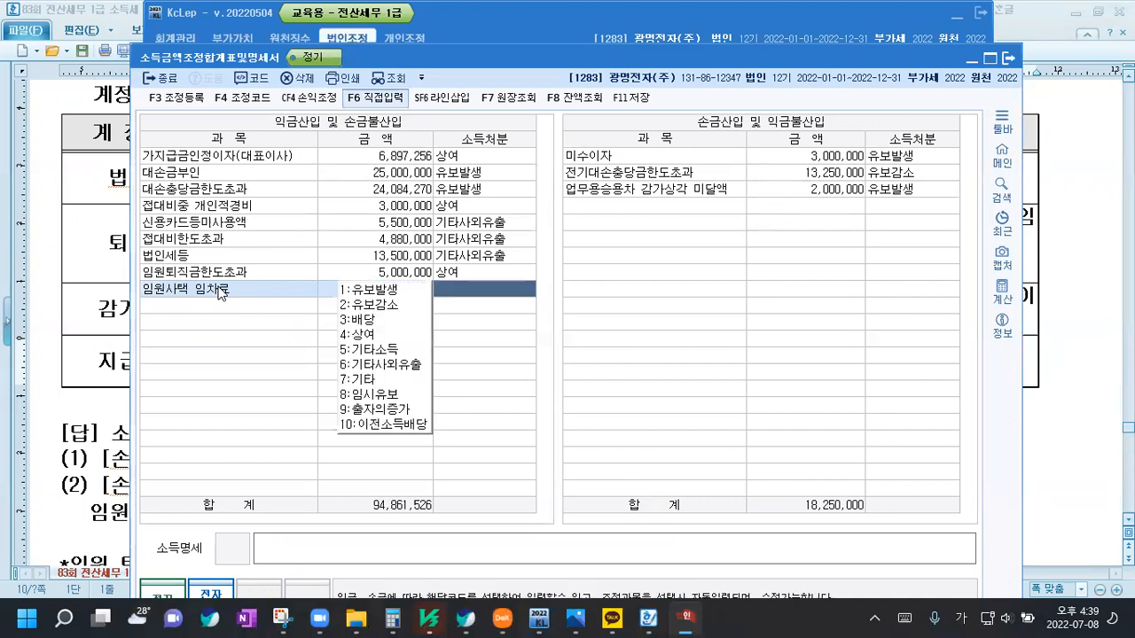
{"action": "type", "text": "4"}
{"action": "key", "text": "Return"}
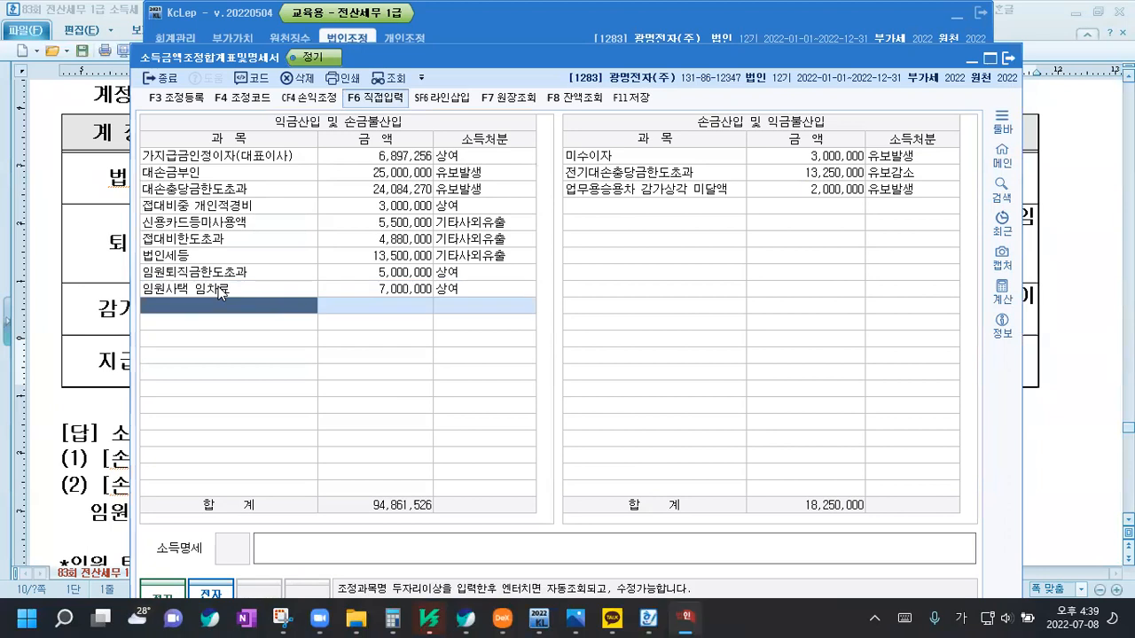
Close the form, switch to the Hangul document, and review answers (3) and (4) and the pictured 소득금액조정합계표및명세서
{"action": "left_click", "coordinate": [1008, 58]}
{"action": "left_click", "coordinate": [1005, 449]}
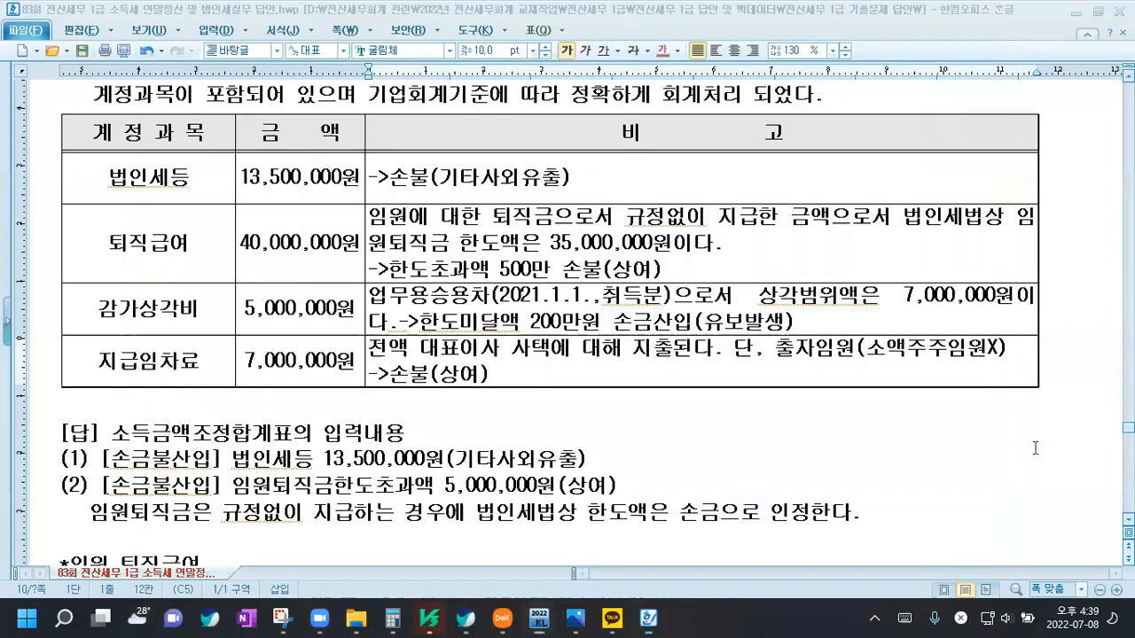
{"action": "scroll", "coordinate": [364, 362], "scroll_direction": "down", "scroll_amount": 6}
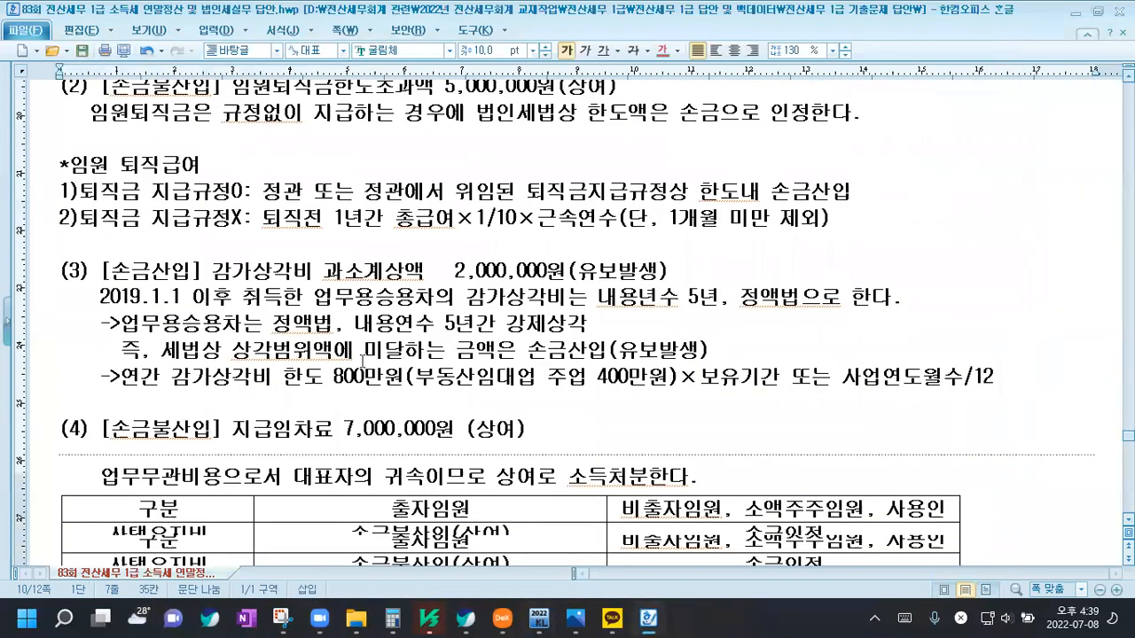
{"action": "scroll", "coordinate": [363, 362], "scroll_direction": "down", "scroll_amount": 6}
{"action": "scroll", "coordinate": [364, 363], "scroll_direction": "up", "scroll_amount": 4}
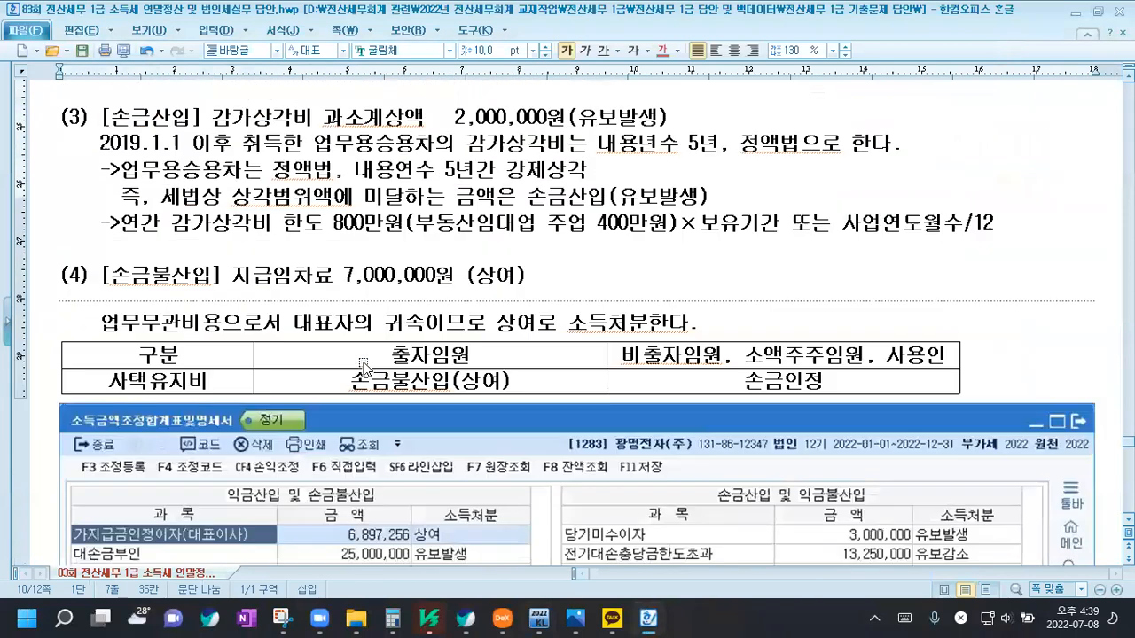
{"action": "scroll", "coordinate": [364, 365], "scroll_direction": "down", "scroll_amount": 2}
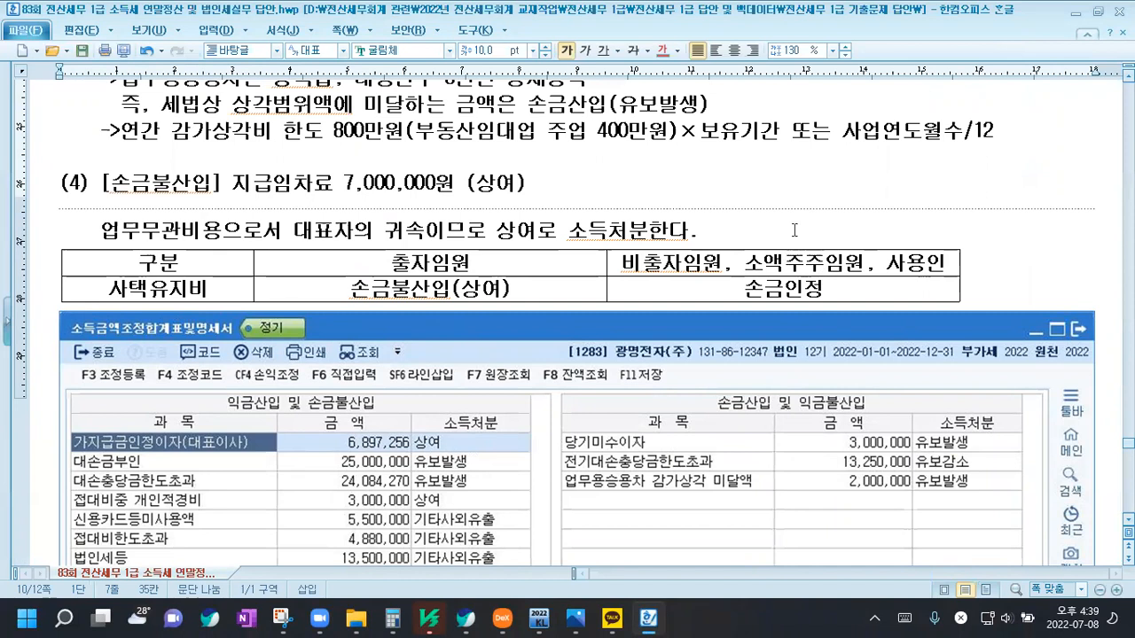
{"action": "left_click", "coordinate": [1011, 273]}
{"action": "scroll", "coordinate": [153, 310], "scroll_direction": "down", "scroll_amount": 10}
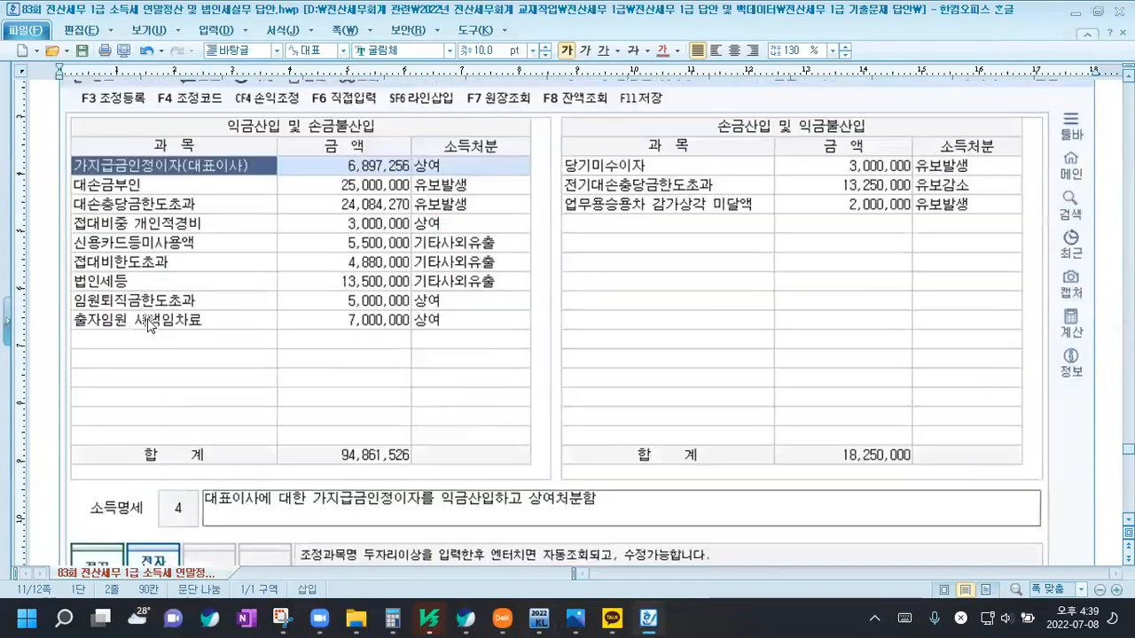
{"action": "left_click", "coordinate": [181, 218]}
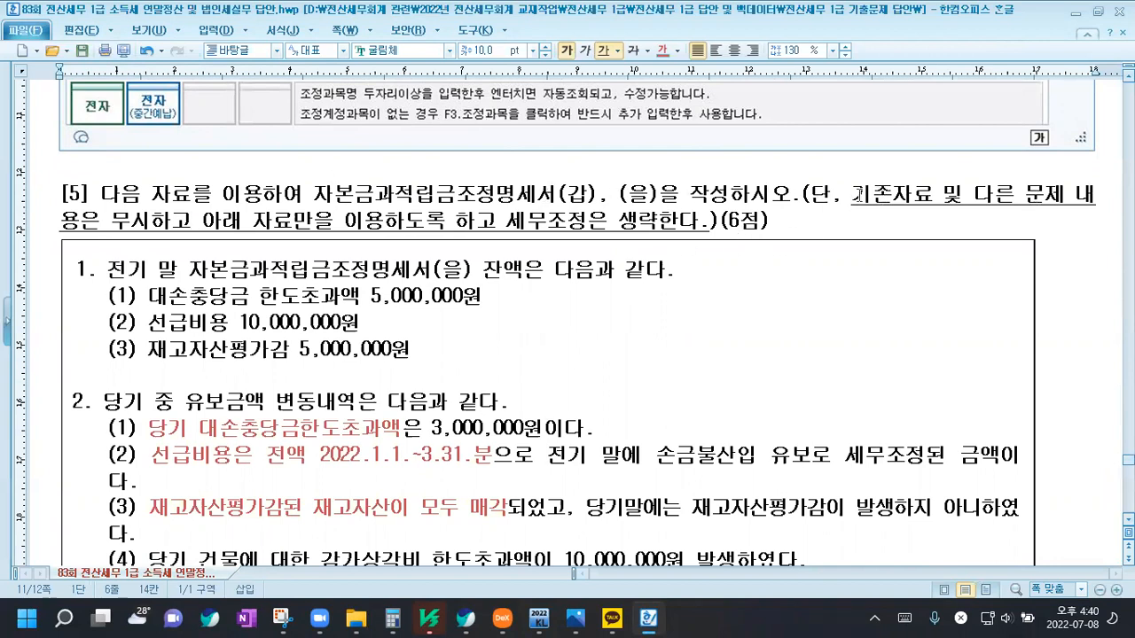
Colour the parenthetical condition in problem [5], from (단, 기존자료 to 생략한다.), red
{"action": "left_click_drag", "start_coordinate": [801, 194], "coordinate": [724, 227]}
{"action": "left_click", "coordinate": [663, 50]}
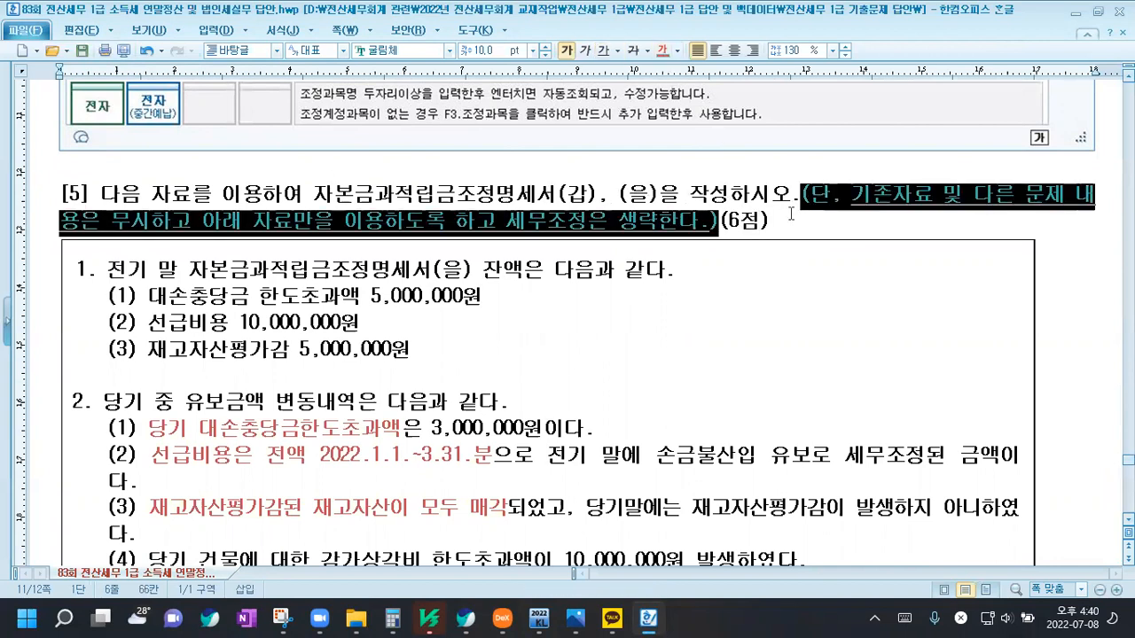
{"action": "left_click", "coordinate": [934, 223]}
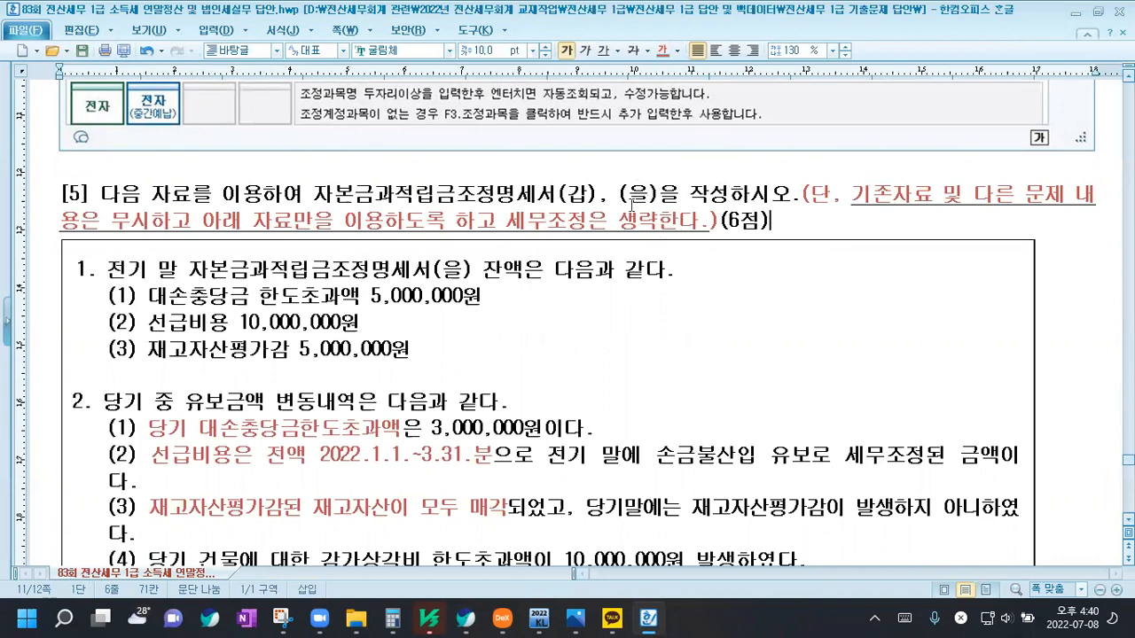
Examine the 작성순서 notes for 자본금과적립금조정명세서(을) in problem [5]'s answer, covering the opening balance and 당기 중 증감
{"action": "scroll", "coordinate": [640, 227], "scroll_direction": "down", "scroll_amount": 3}
{"action": "scroll", "coordinate": [639, 227], "scroll_direction": "down", "scroll_amount": 6}
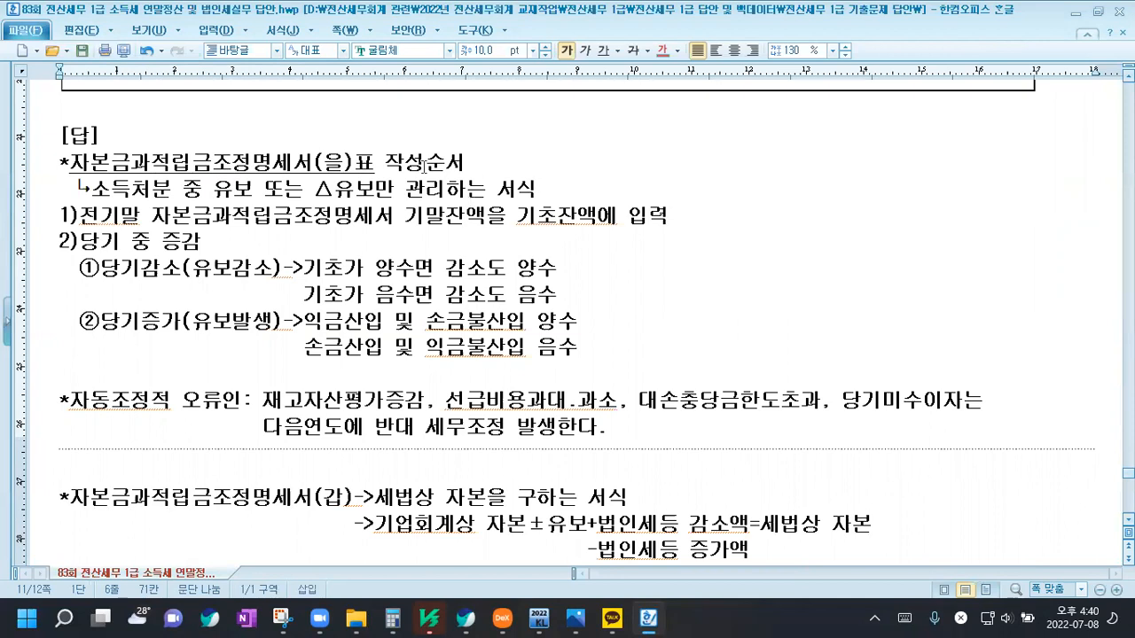
{"action": "left_click_drag", "start_coordinate": [387, 162], "coordinate": [466, 166]}
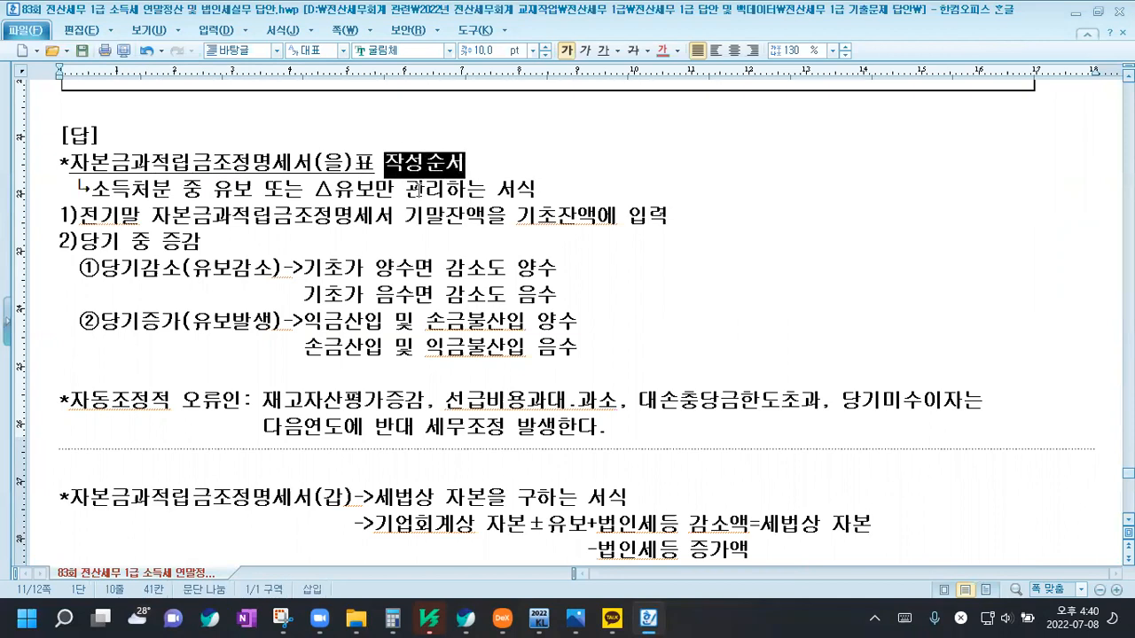
{"action": "left_click", "coordinate": [88, 219]}
{"action": "left_click", "coordinate": [293, 216]}
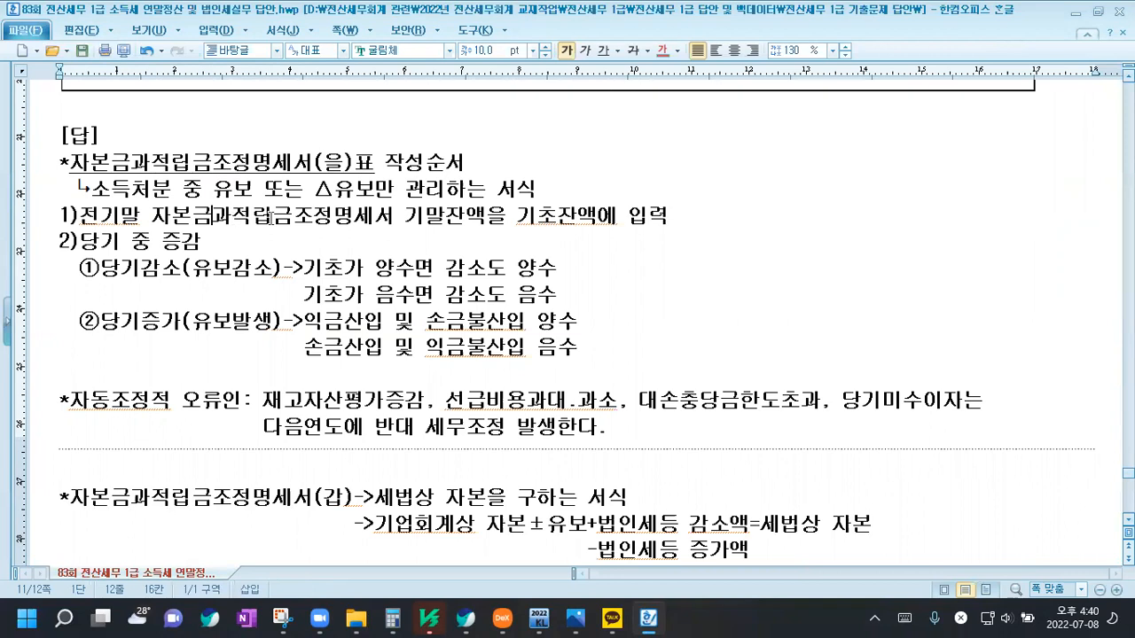
{"action": "left_click", "coordinate": [373, 216]}
{"action": "left_click_drag", "start_coordinate": [81, 247], "coordinate": [211, 247]}
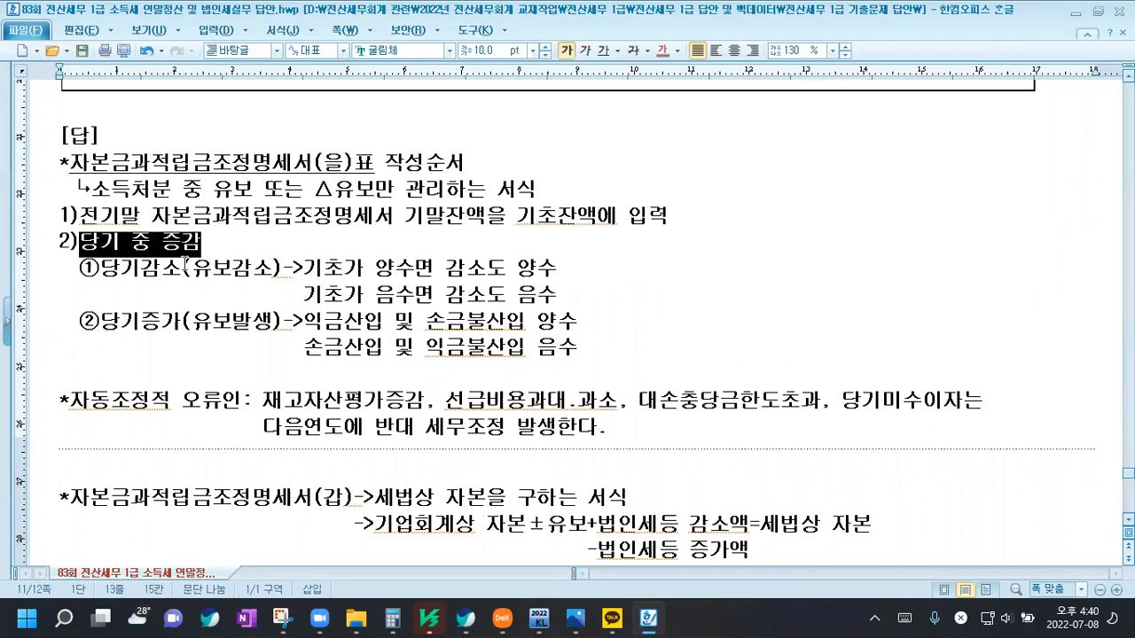
Examine the sign rules for 당기감소(유보감소) and 당기증가(유보발생), continuing to the 자동조정적 오류 note
{"action": "left_click", "coordinate": [107, 271]}
{"action": "left_click_drag", "start_coordinate": [106, 271], "coordinate": [163, 271]}
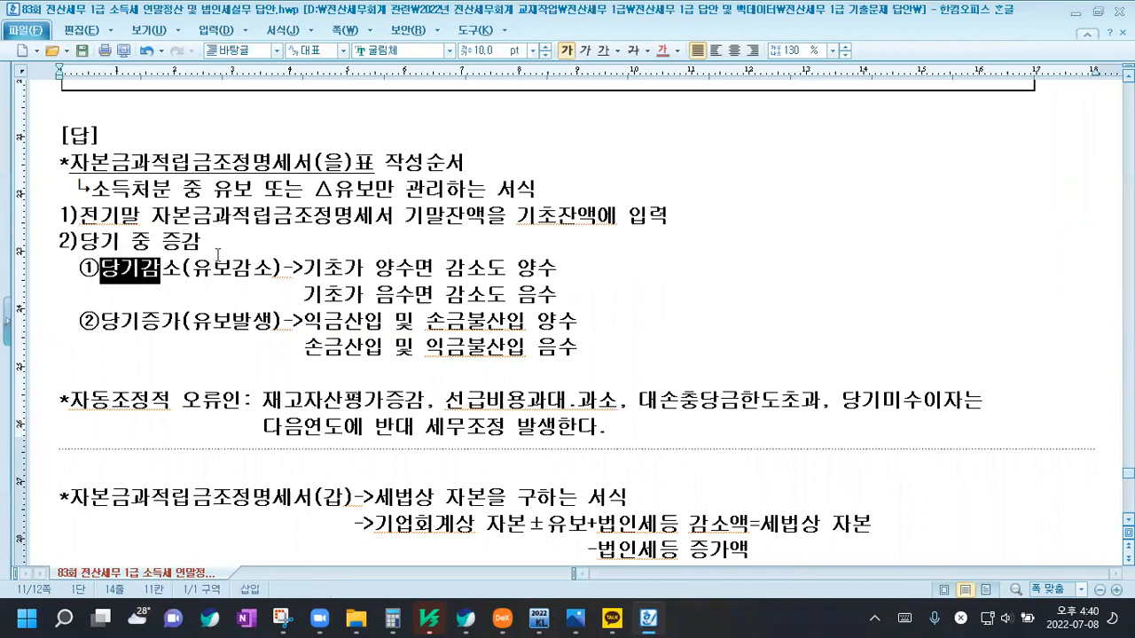
{"action": "left_click_drag", "start_coordinate": [102, 324], "coordinate": [161, 325]}
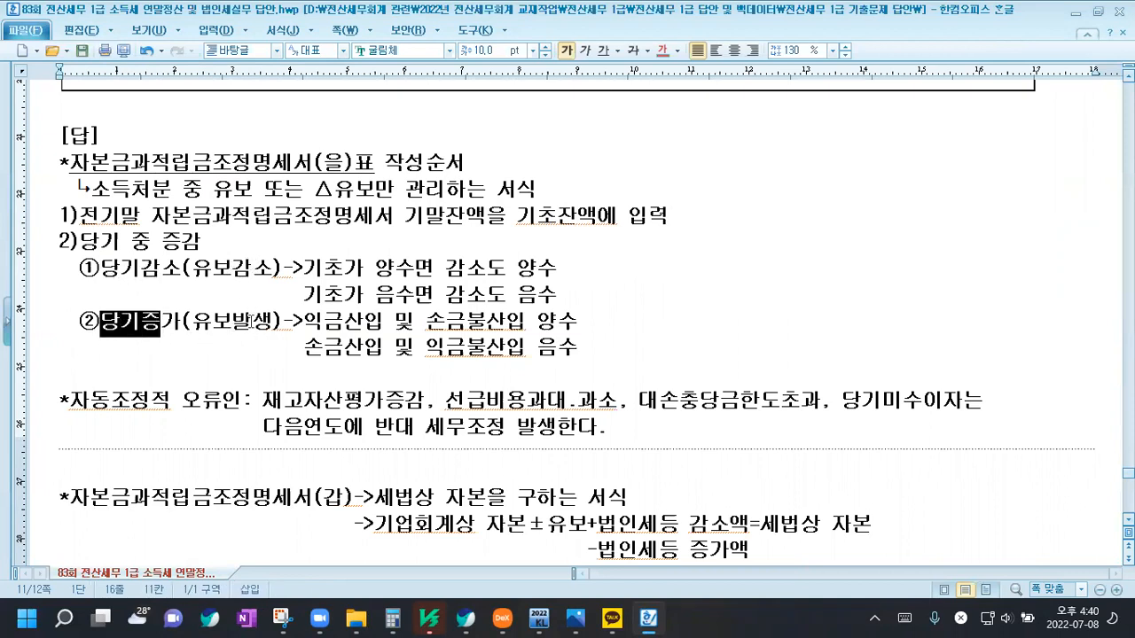
{"action": "left_click_drag", "start_coordinate": [106, 270], "coordinate": [211, 270]}
{"action": "left_click", "coordinate": [212, 271]}
{"action": "left_click_drag", "start_coordinate": [100, 271], "coordinate": [452, 271]}
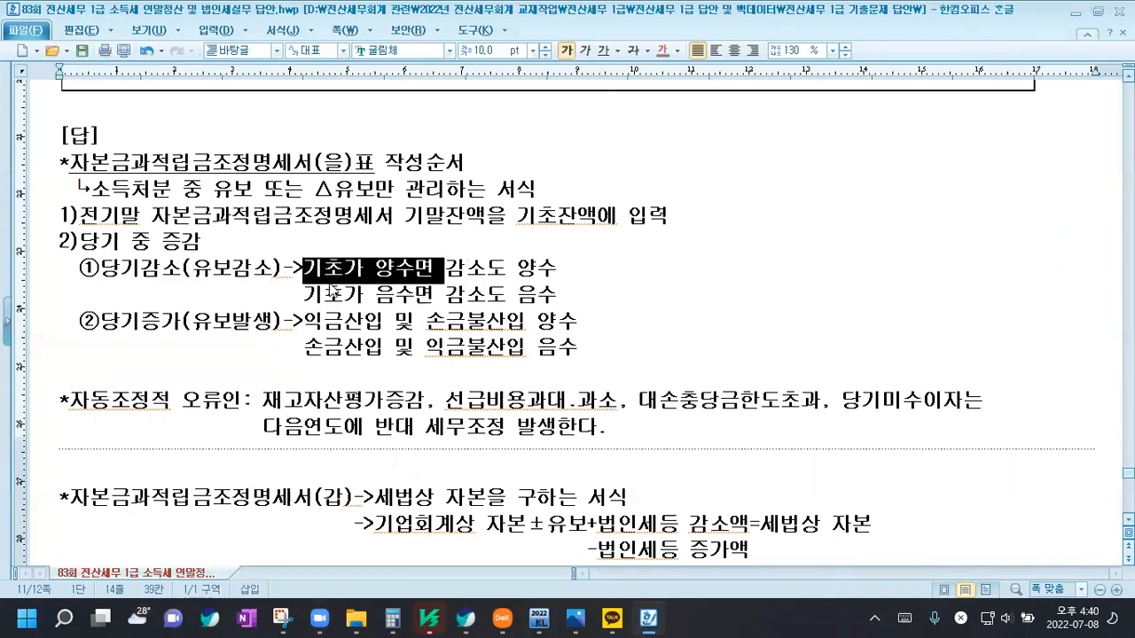
{"action": "left_click_drag", "start_coordinate": [304, 294], "coordinate": [374, 294]}
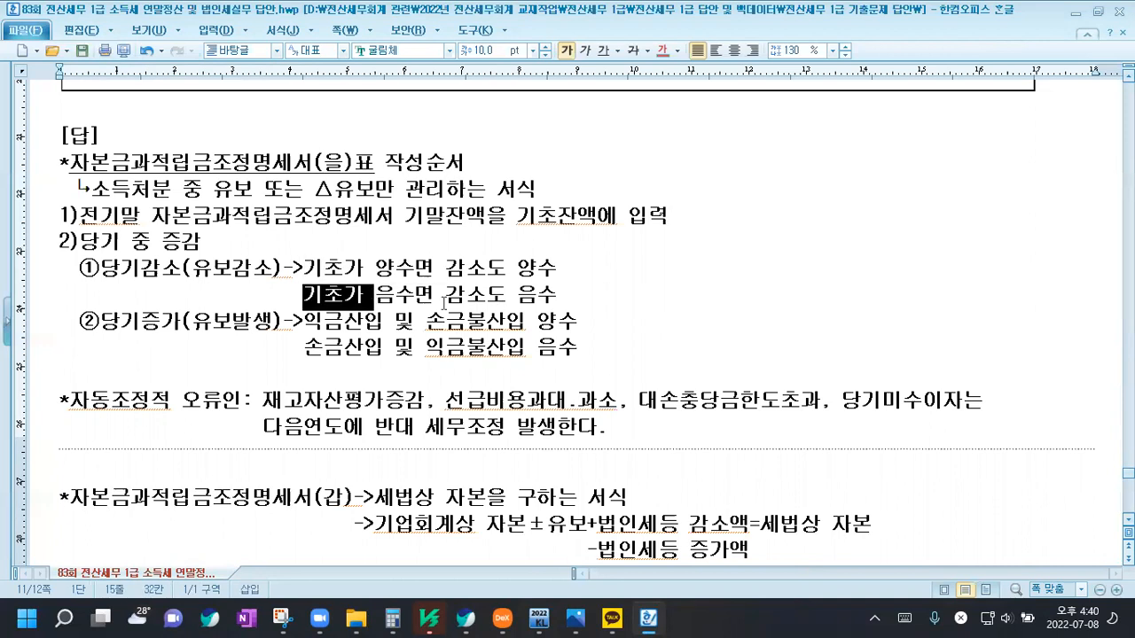
{"action": "left_click", "coordinate": [485, 306]}
{"action": "left_click_drag", "start_coordinate": [100, 321], "coordinate": [212, 324]}
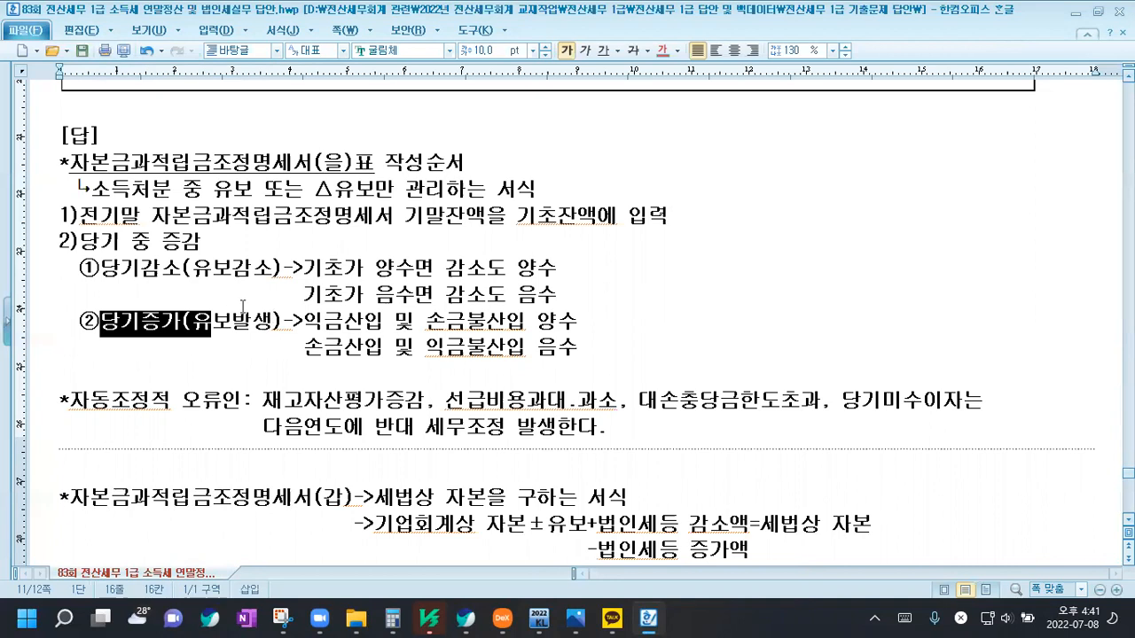
{"action": "left_click_drag", "start_coordinate": [303, 321], "coordinate": [465, 330]}
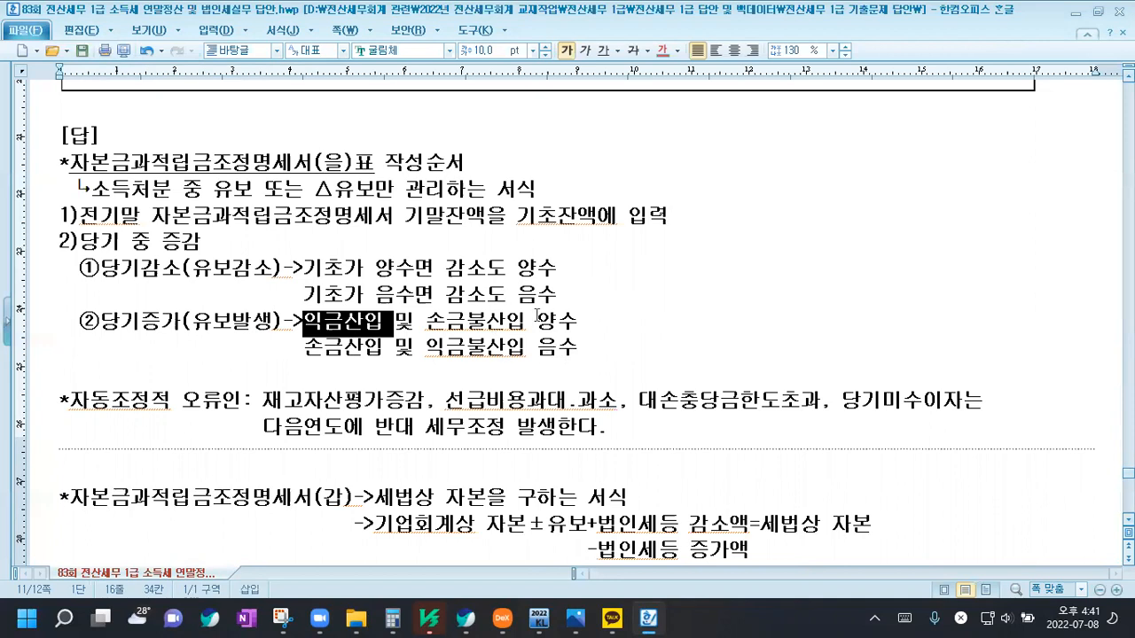
{"action": "scroll", "coordinate": [537, 314], "scroll_direction": "down", "scroll_amount": 1}
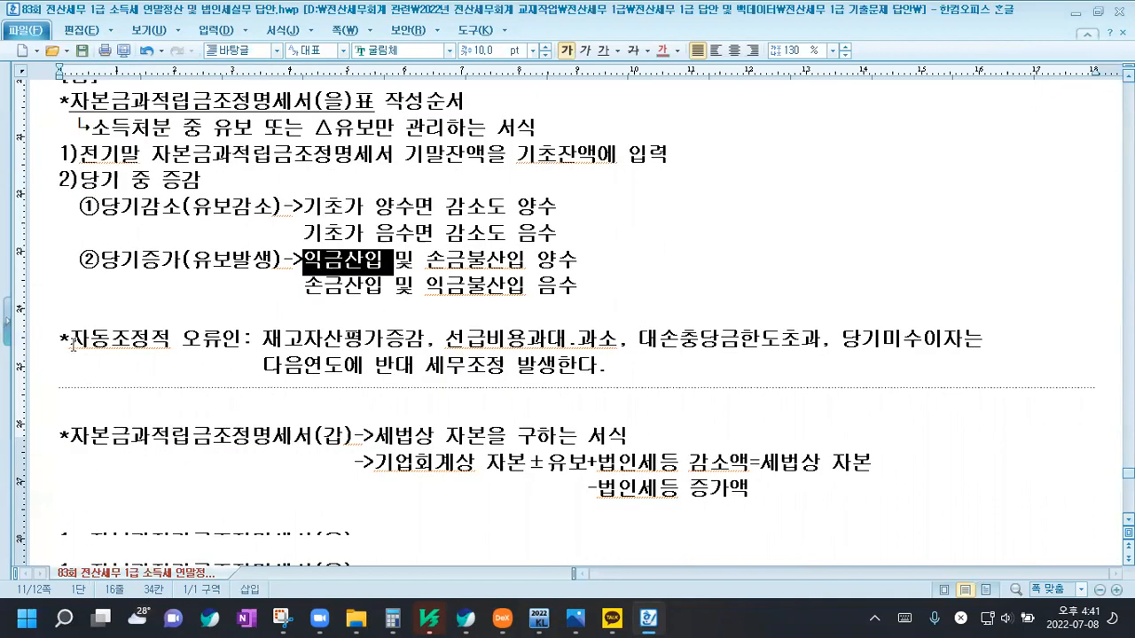
Insert "또는 차기이후연도" after 다음연도 in the 자동조정적 오류 note
{"action": "scroll", "coordinate": [181, 348], "scroll_direction": "down", "scroll_amount": 1}
{"action": "left_click_drag", "start_coordinate": [79, 344], "coordinate": [177, 346]}
{"action": "left_click", "coordinate": [174, 344]}
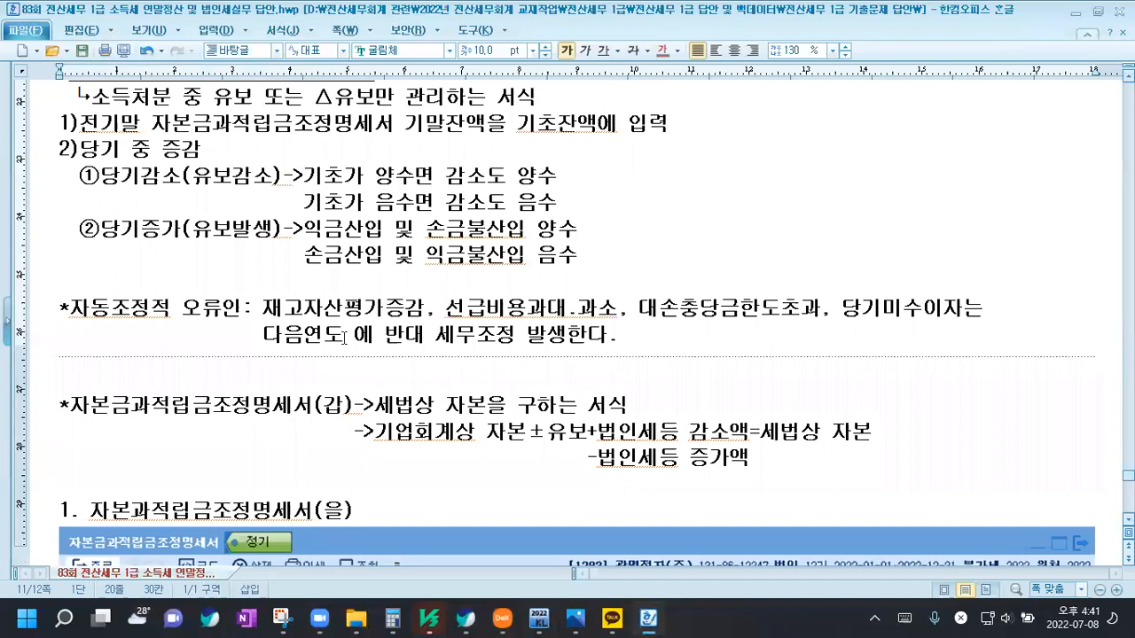
{"action": "type", "text": "또는 "}
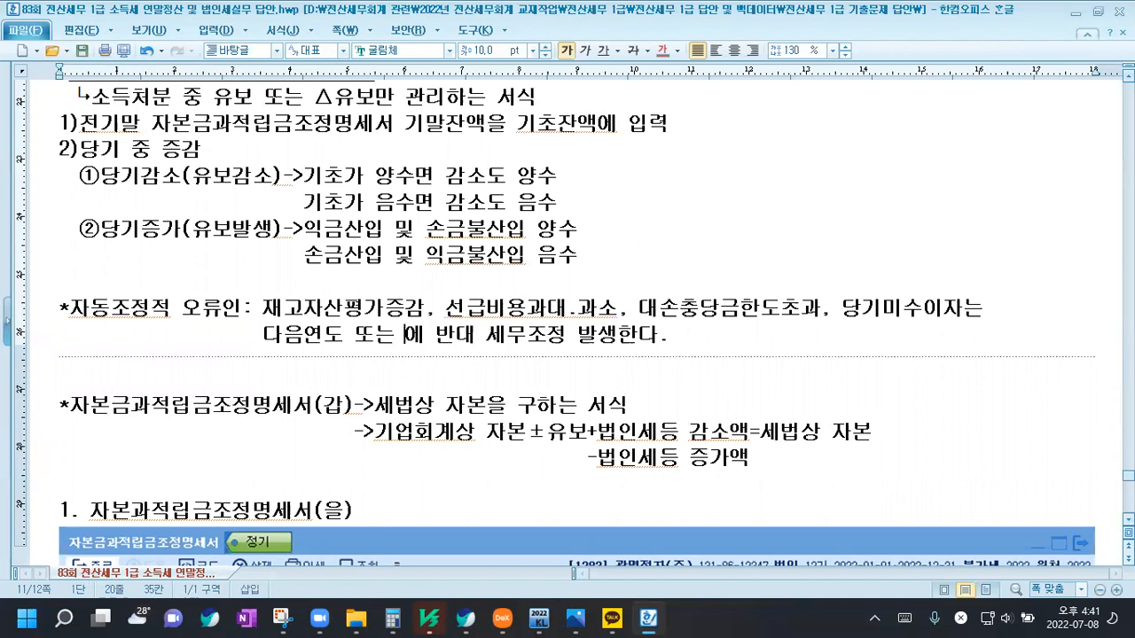
{"action": "type", "text": "차기이"}
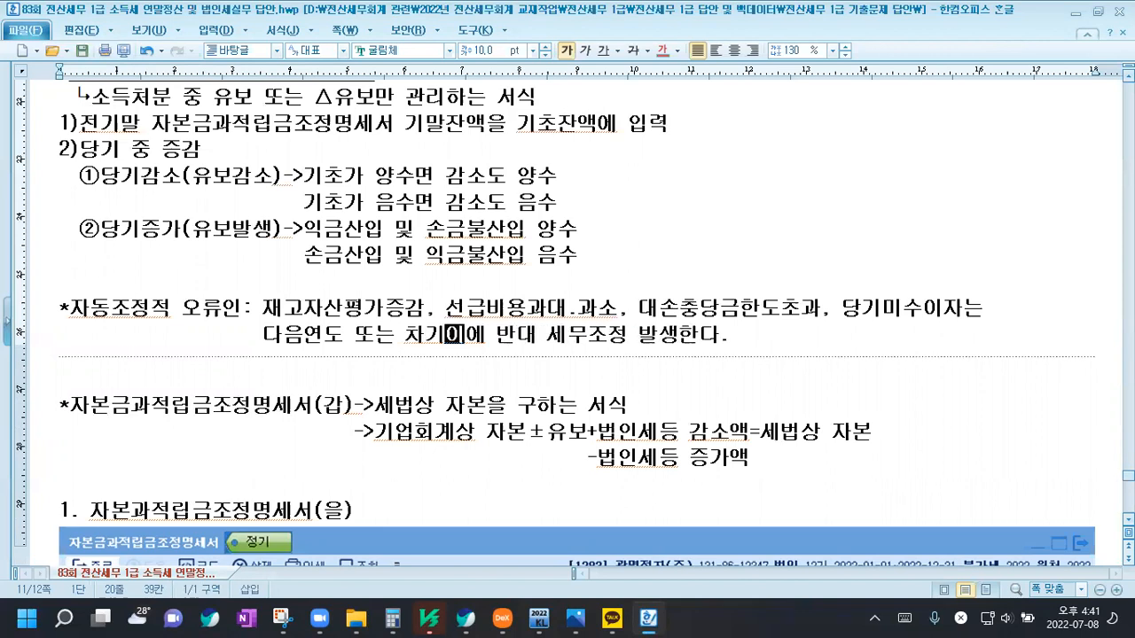
{"action": "type", "text": "후"}
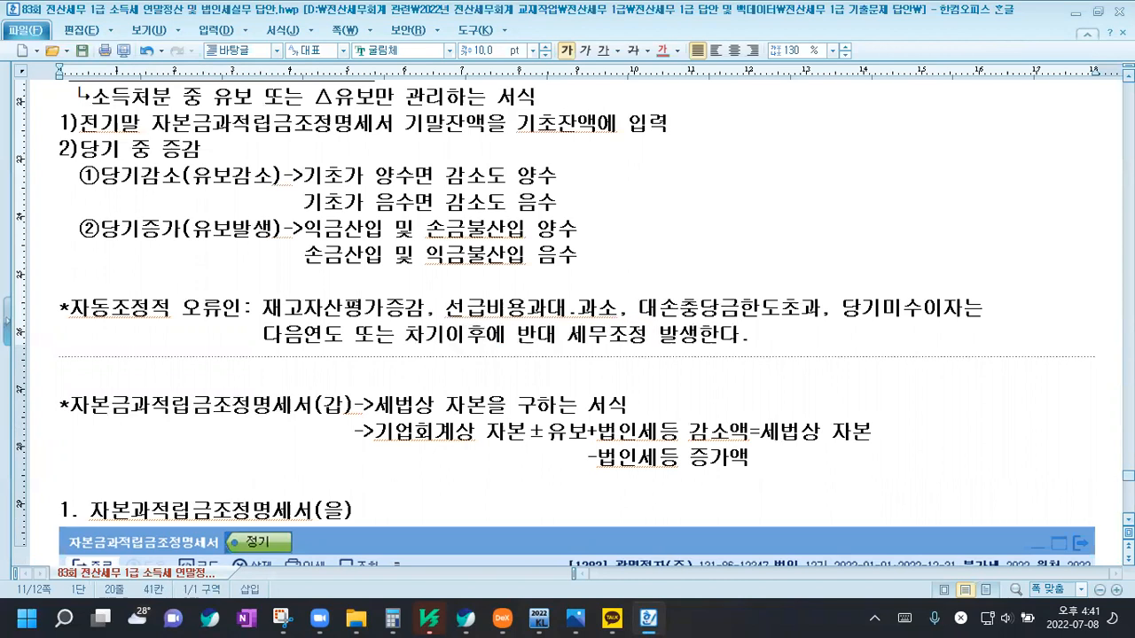
{"action": "type", "text": "연도"}
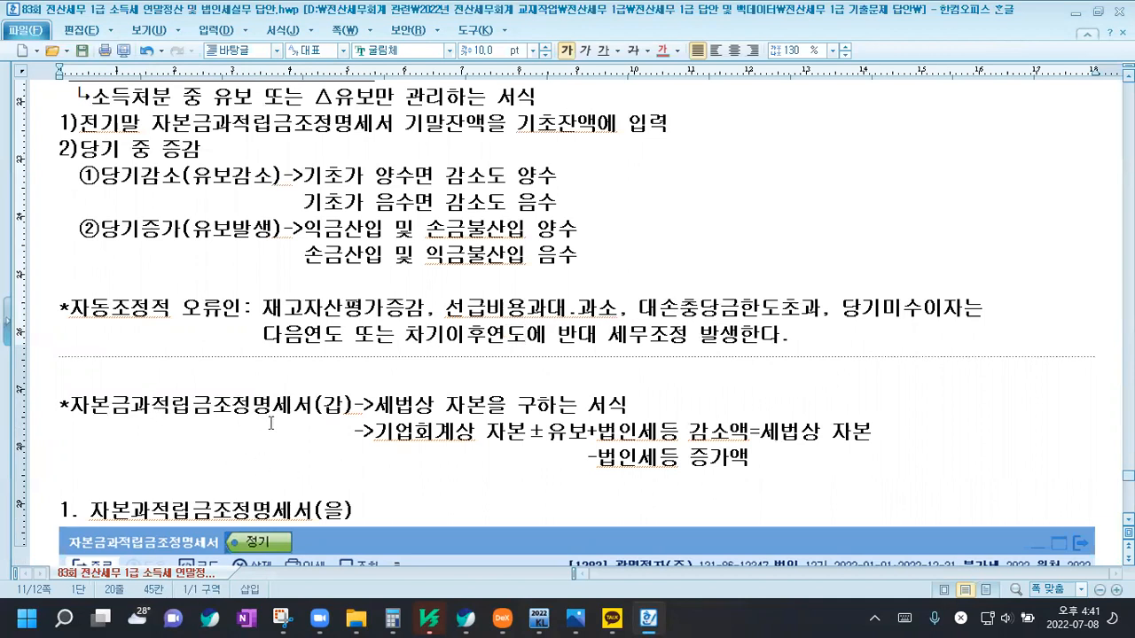
Examine the 자본금과적립금조정명세서(갑) formula for 세법상 자본, focusing on 법인세등 감소액 and 법인세등 증가액
{"action": "scroll", "coordinate": [510, 420], "scroll_direction": "down", "scroll_amount": 3}
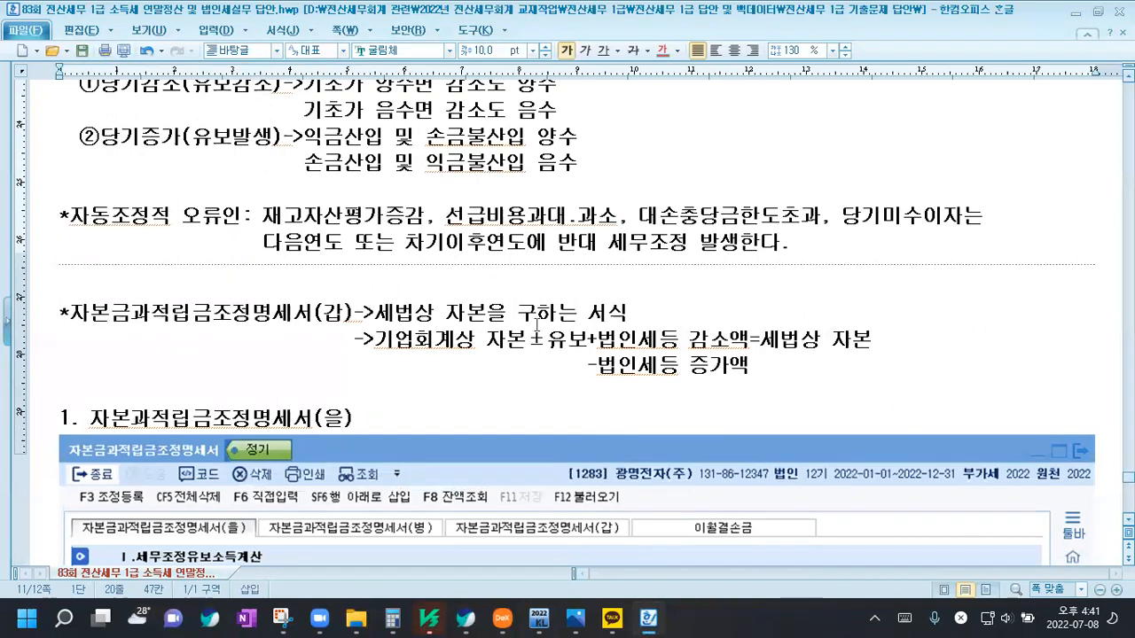
{"action": "left_click_drag", "start_coordinate": [598, 342], "coordinate": [738, 357]}
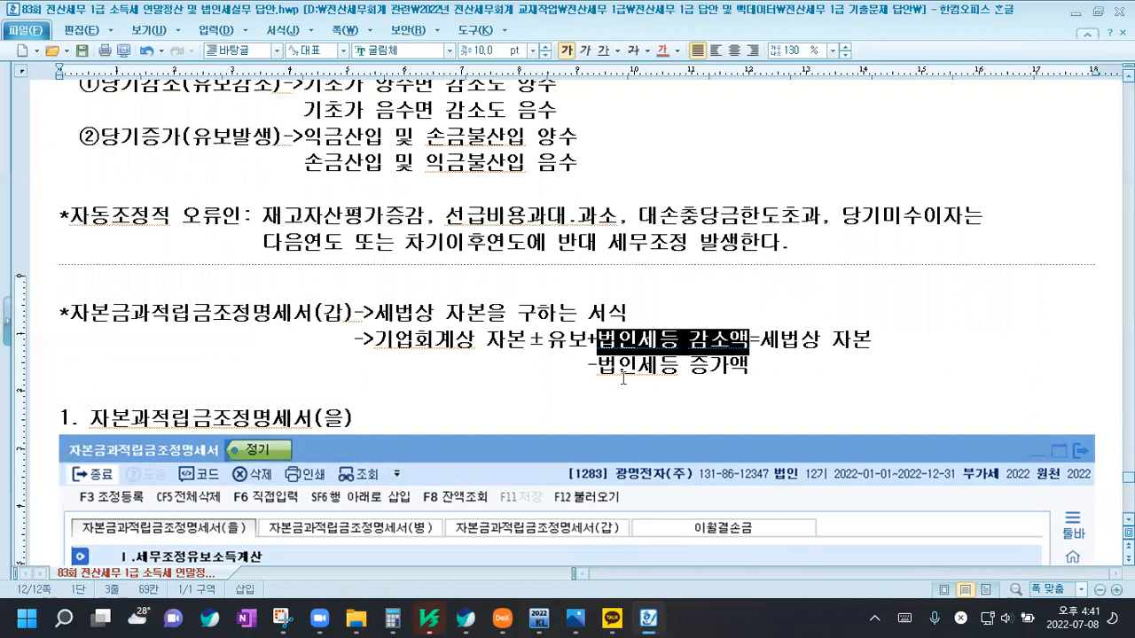
{"action": "left_click_drag", "start_coordinate": [604, 371], "coordinate": [736, 375]}
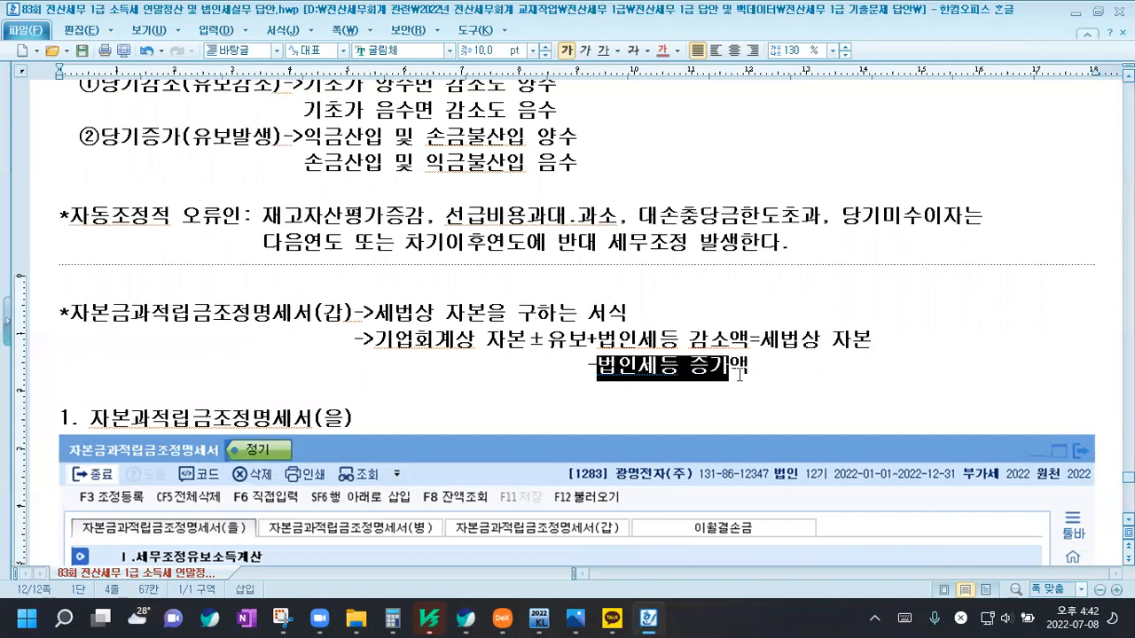
{"action": "left_click", "coordinate": [728, 376]}
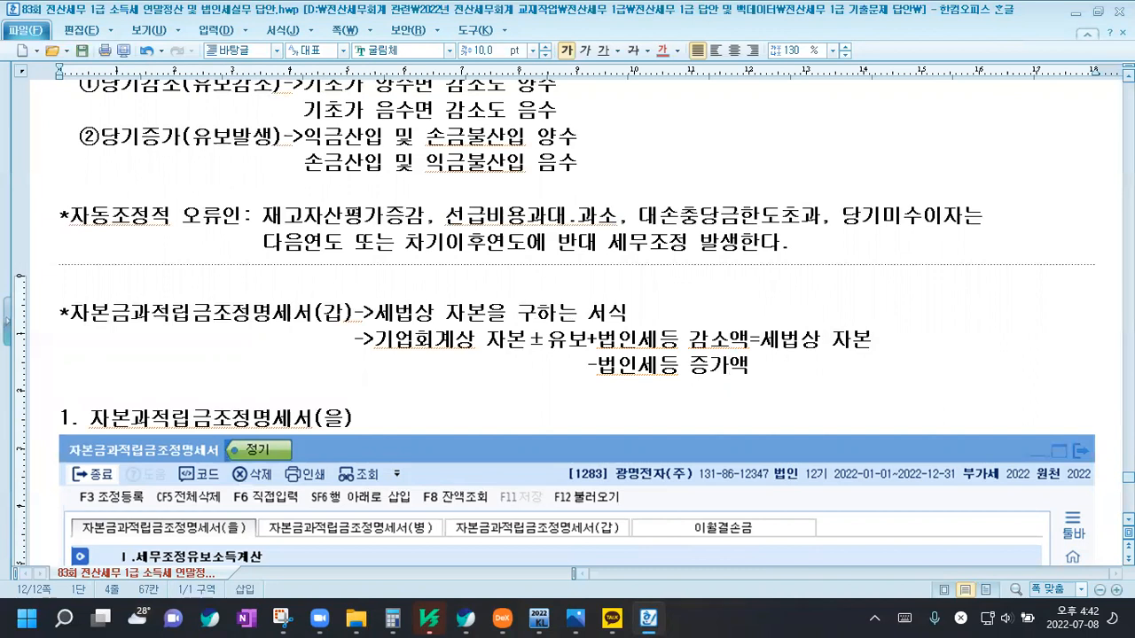
Review problem [5]'s given data alongside its 작성순서 notes, returning to the opening balances and 당기 중 유보금액 변동내역
{"action": "scroll", "coordinate": [719, 364], "scroll_direction": "up", "scroll_amount": 1}
{"action": "scroll", "coordinate": [729, 396], "scroll_direction": "up", "scroll_amount": 3}
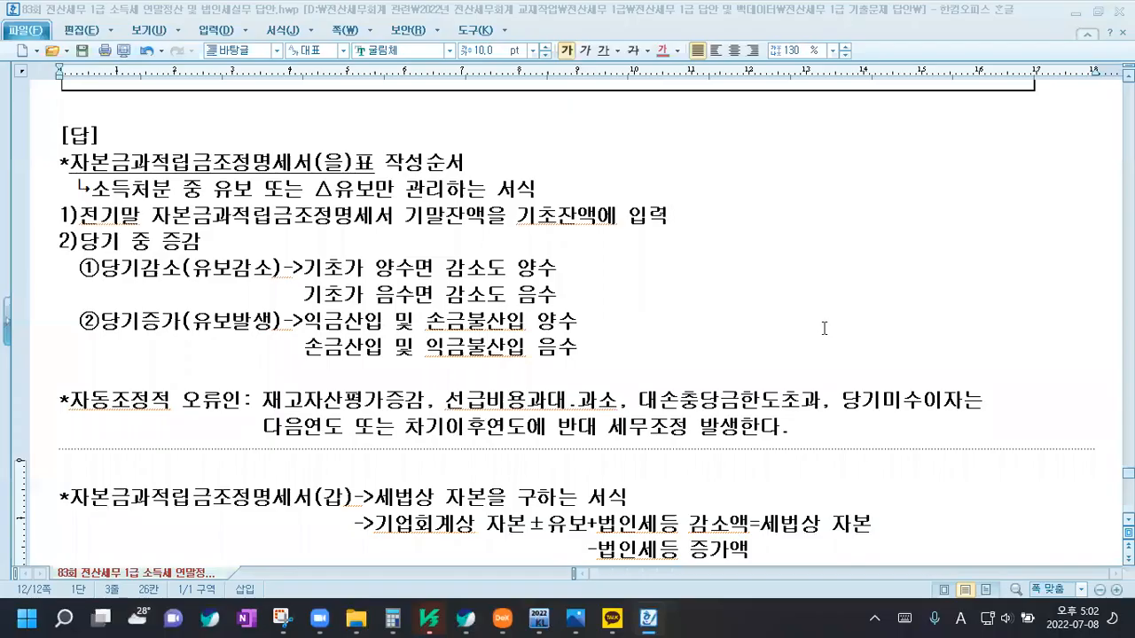
{"action": "key", "text": "Page_Up"}
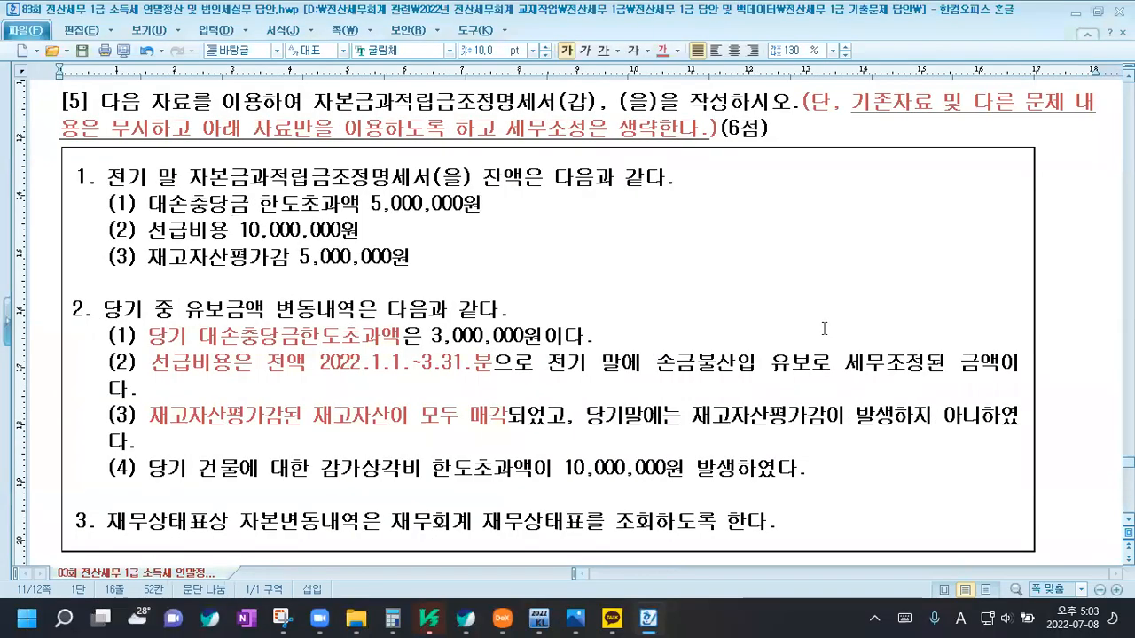
{"action": "scroll", "coordinate": [512, 300], "scroll_direction": "down", "scroll_amount": 3}
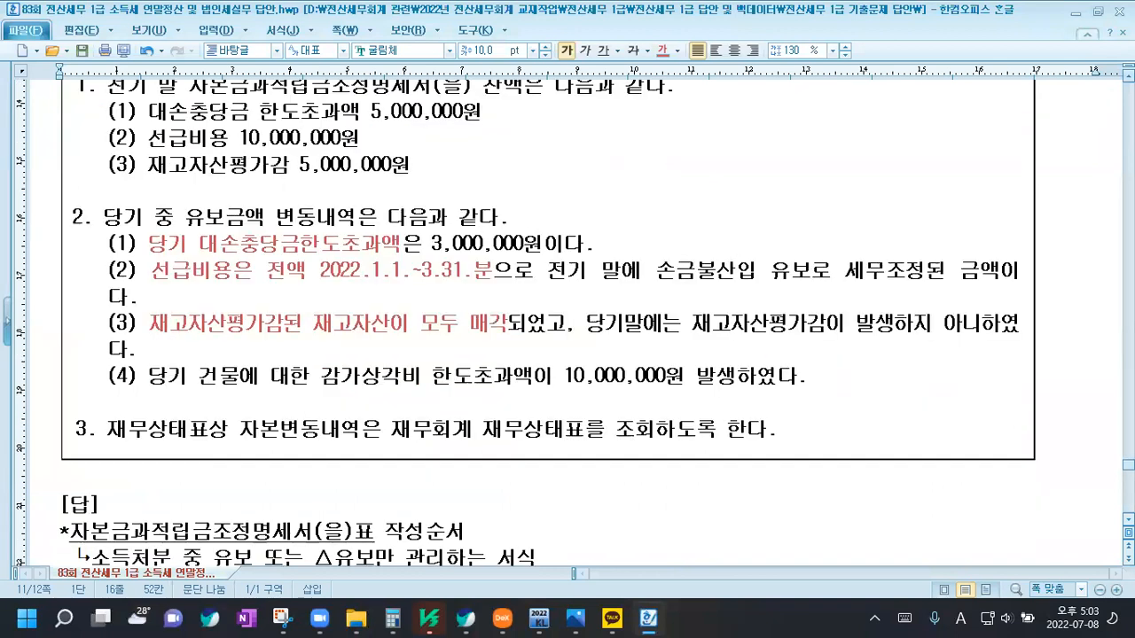
{"action": "scroll", "coordinate": [555, 330], "scroll_direction": "up", "scroll_amount": 1}
{"action": "scroll", "coordinate": [555, 330], "scroll_direction": "down", "scroll_amount": 15}
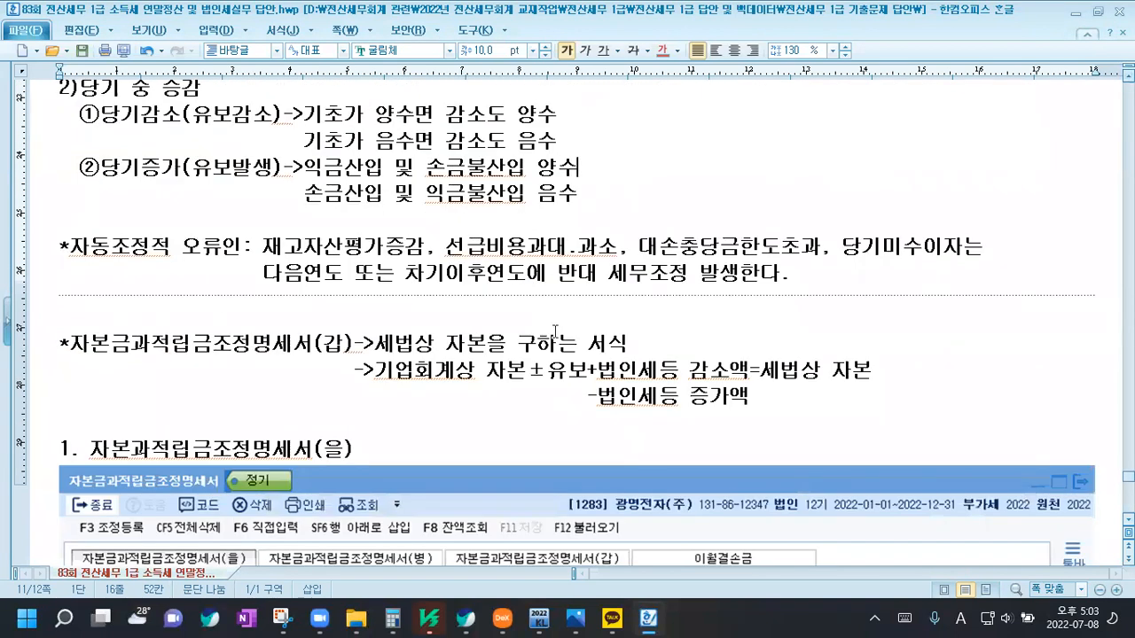
{"action": "scroll", "coordinate": [555, 330], "scroll_direction": "down", "scroll_amount": 8}
{"action": "scroll", "coordinate": [555, 329], "scroll_direction": "up", "scroll_amount": 11}
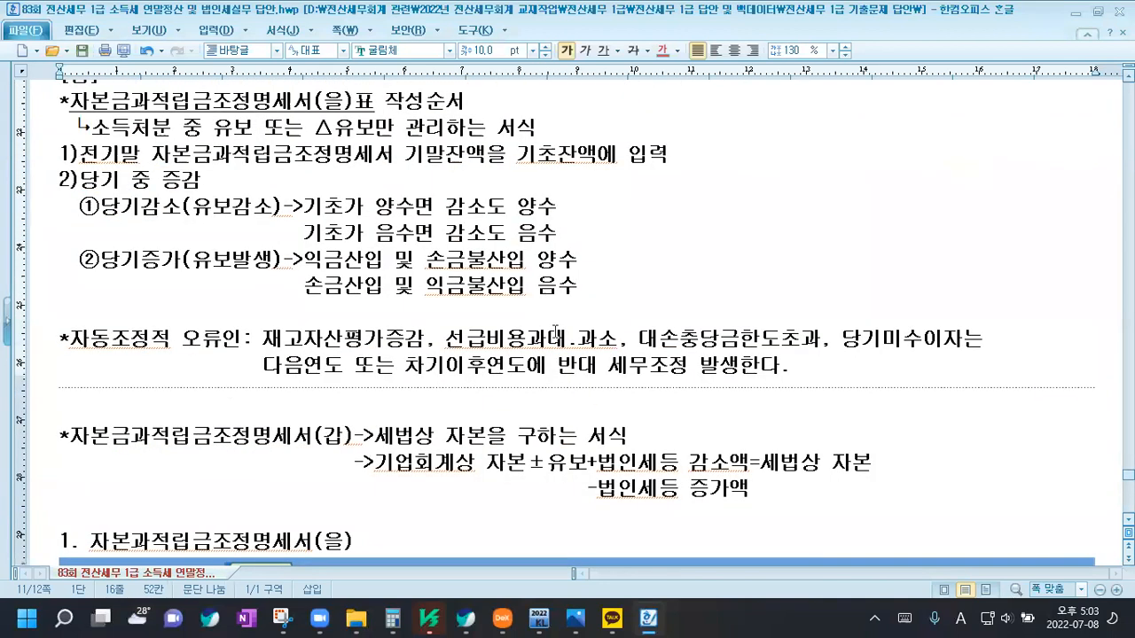
{"action": "scroll", "coordinate": [555, 330], "scroll_direction": "up", "scroll_amount": 3}
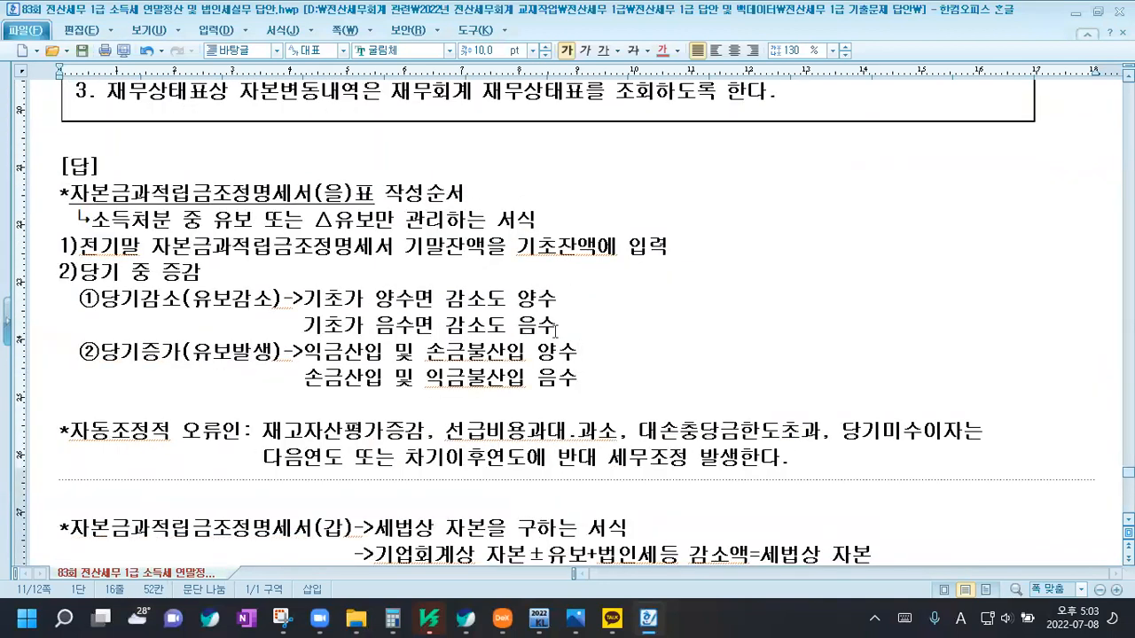
{"action": "scroll", "coordinate": [555, 330], "scroll_direction": "up", "scroll_amount": 5}
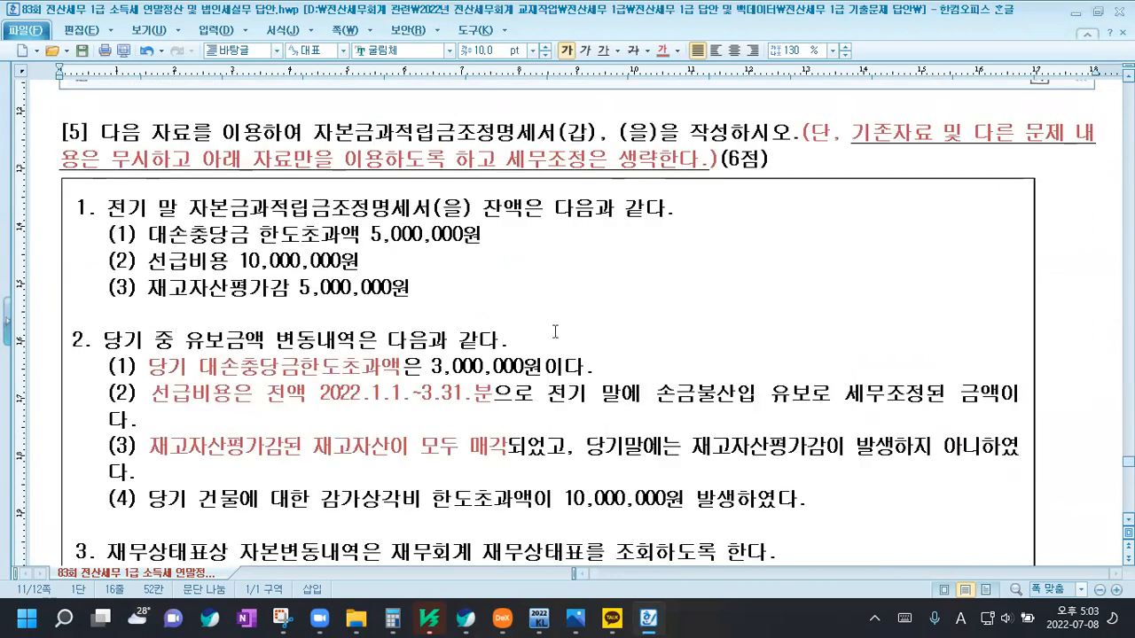
Switch to KcLep and open the 자본금과적립금조정명세서 form under 법인조정 II
{"action": "left_click", "coordinate": [539, 618]}
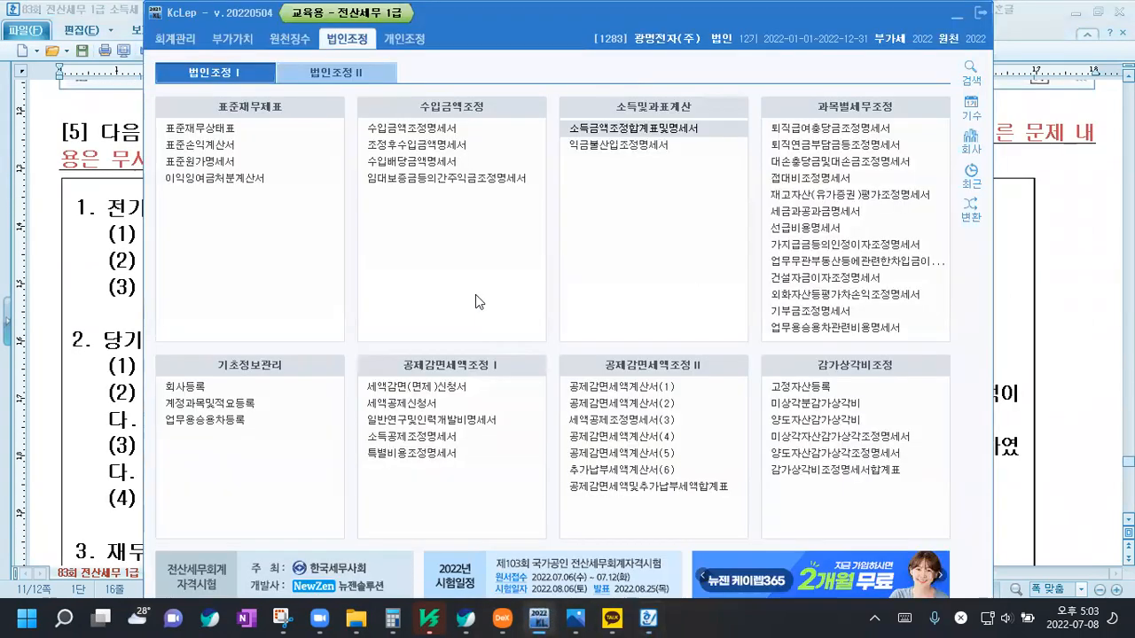
{"action": "left_click", "coordinate": [346, 78]}
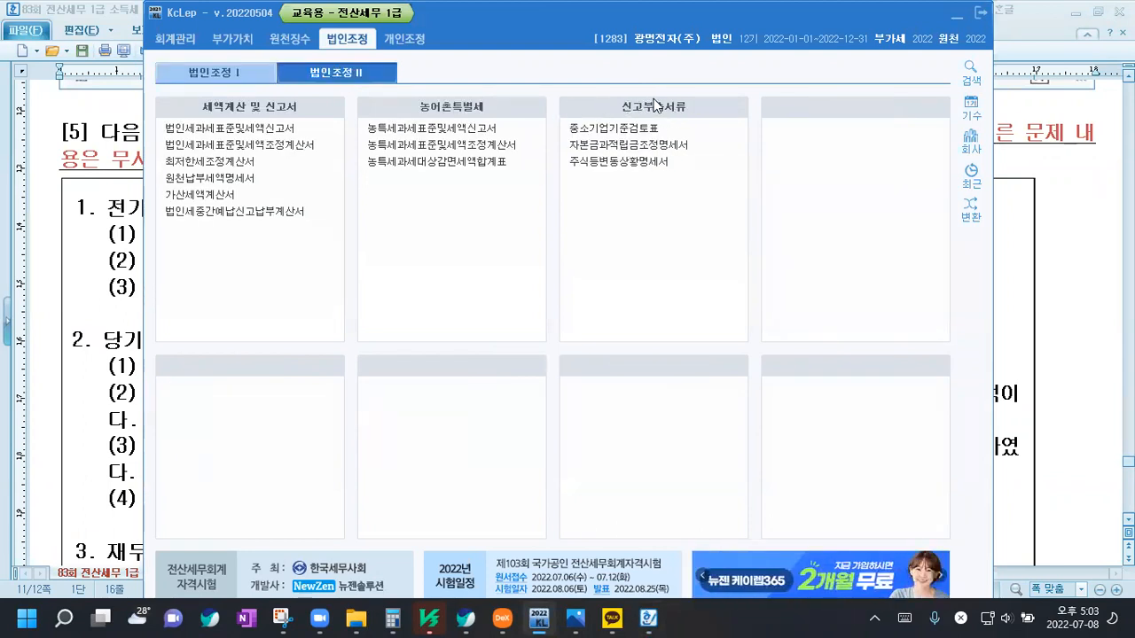
{"action": "left_click", "coordinate": [628, 146]}
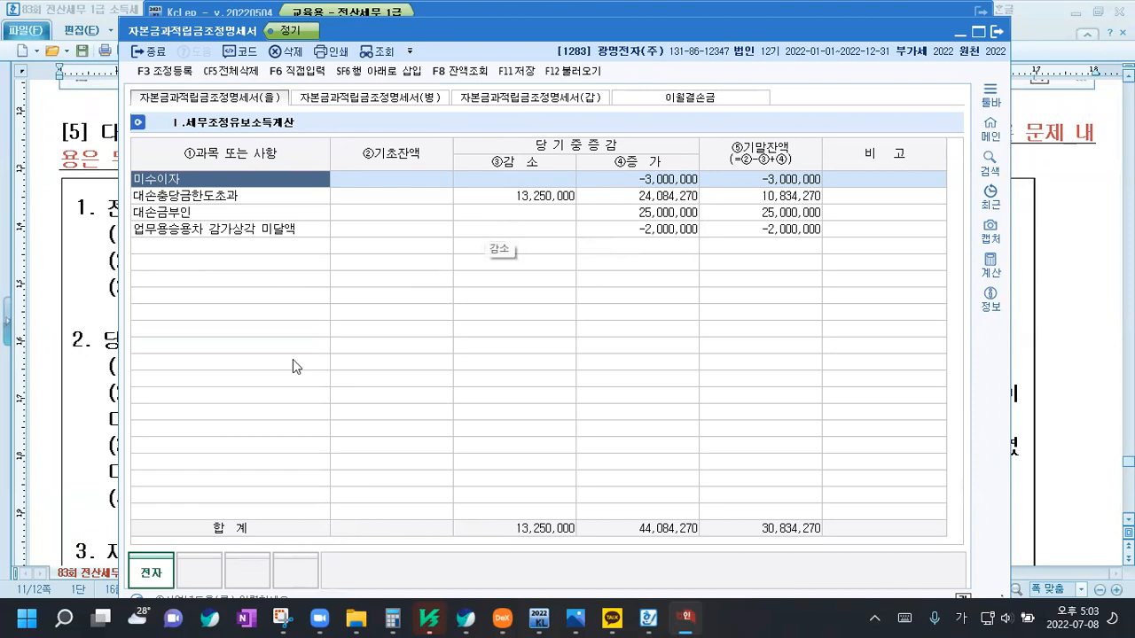
Recheck problem [5]'s condition in the Hangul document and delete all existing rows from 자본금과적립금조정명세서(을) in KcLep
{"action": "left_click", "coordinate": [649, 618]}
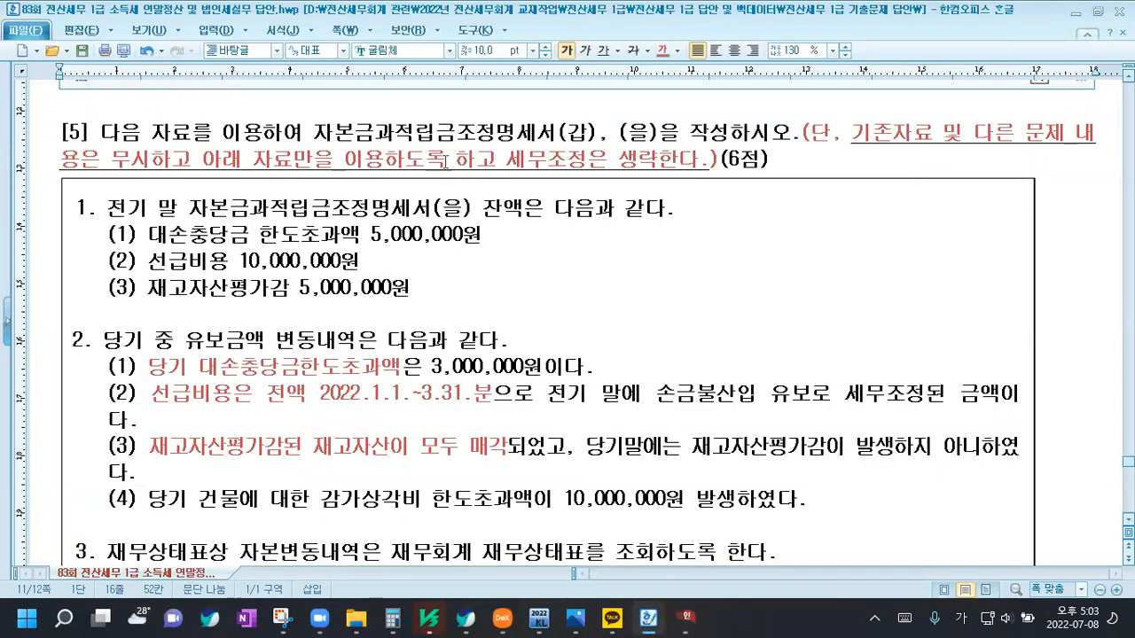
{"action": "left_click", "coordinate": [691, 618]}
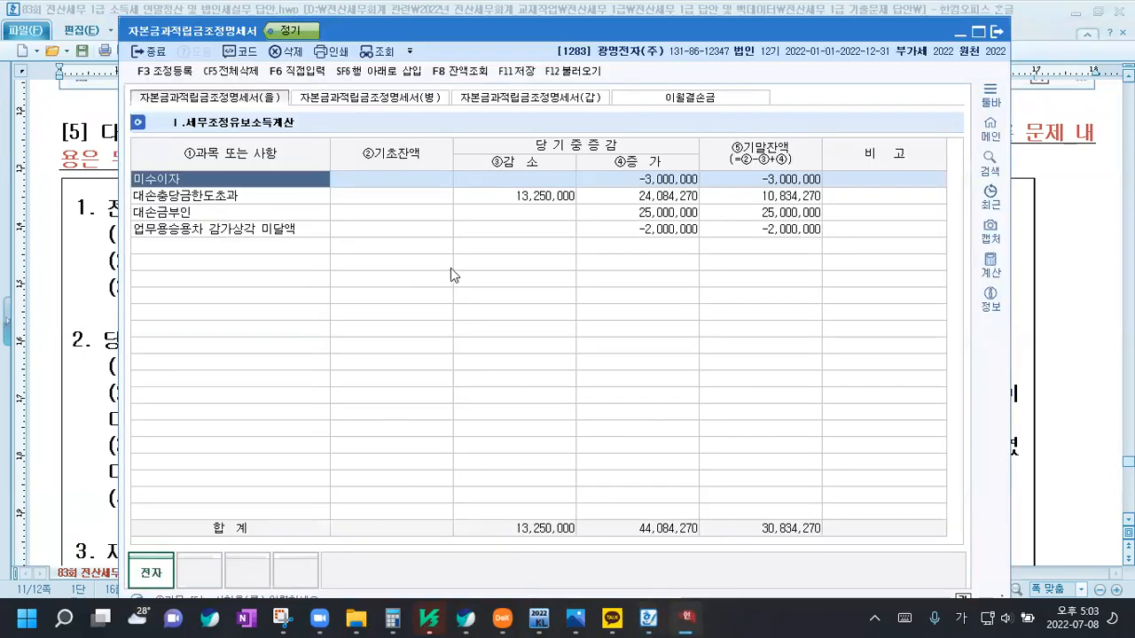
{"action": "left_click", "coordinate": [247, 82]}
{"action": "left_click", "coordinate": [604, 349]}
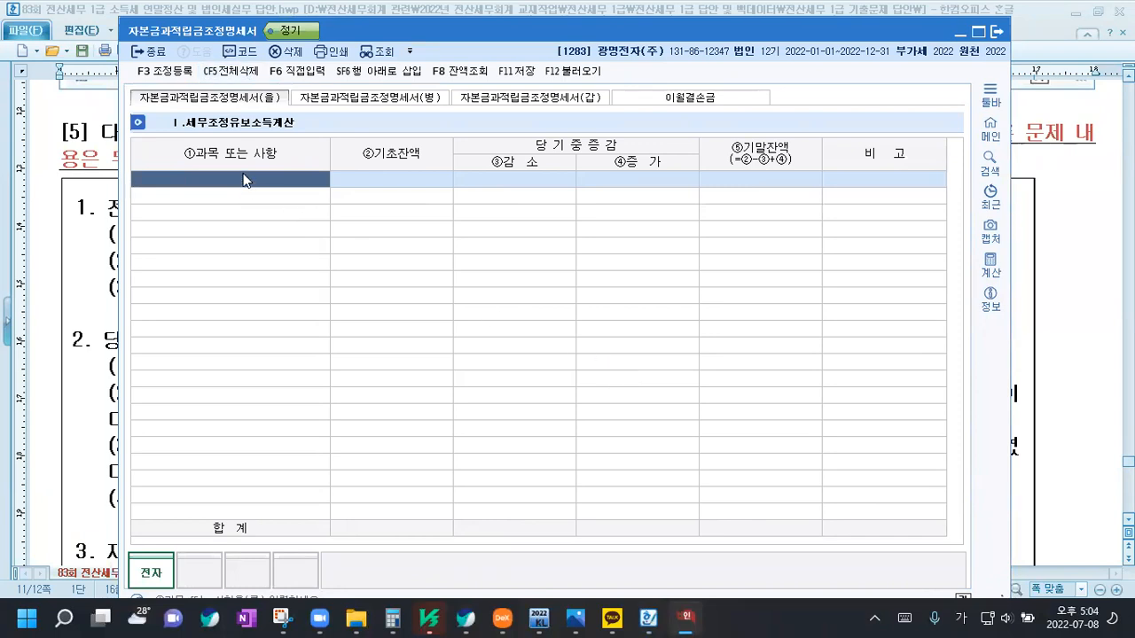
Check the 전기 말 balances in problem [5], and add 대손충당금한도초과 to the (을) form with 기초잔액 5,000,000
{"action": "left_click", "coordinate": [87, 291]}
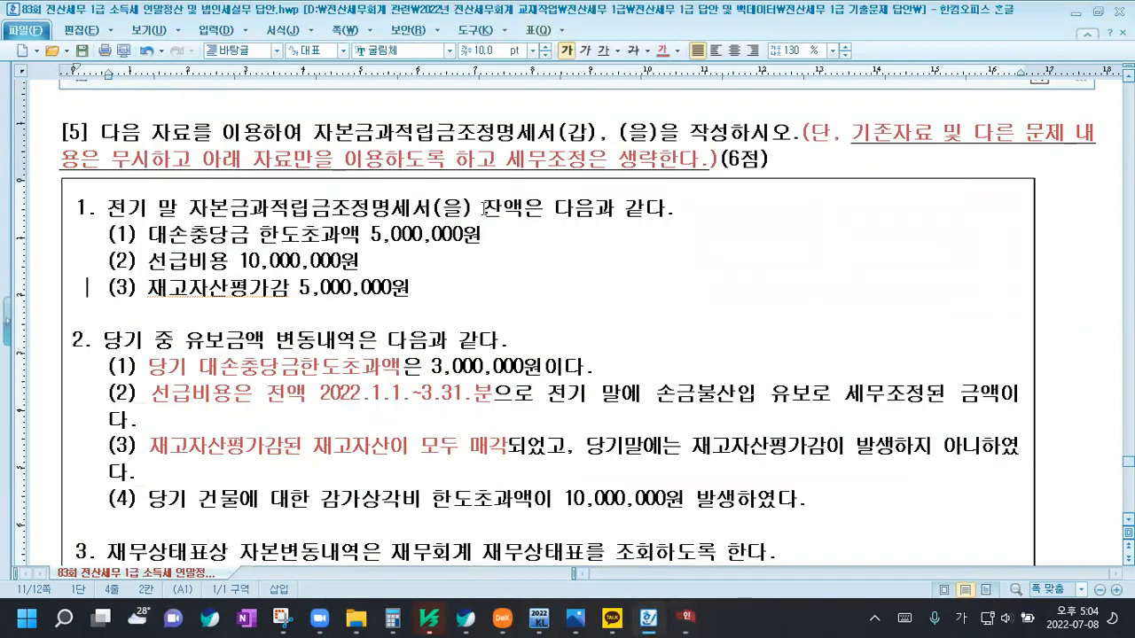
{"action": "left_click", "coordinate": [680, 618]}
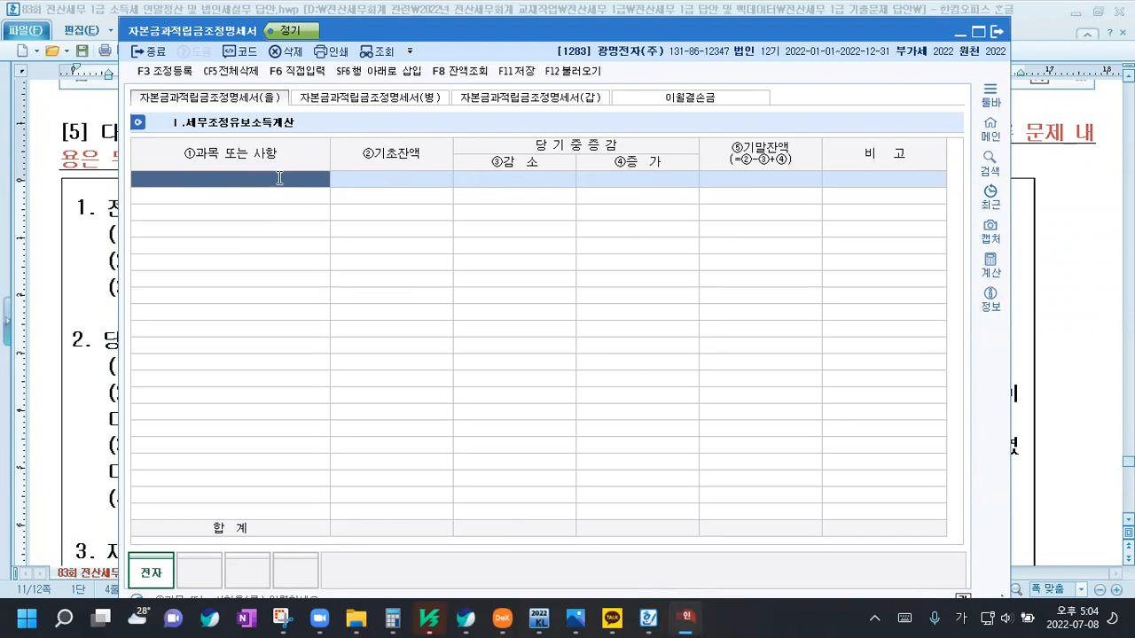
{"action": "type", "text": "대손"}
{"action": "key", "text": "Return"}
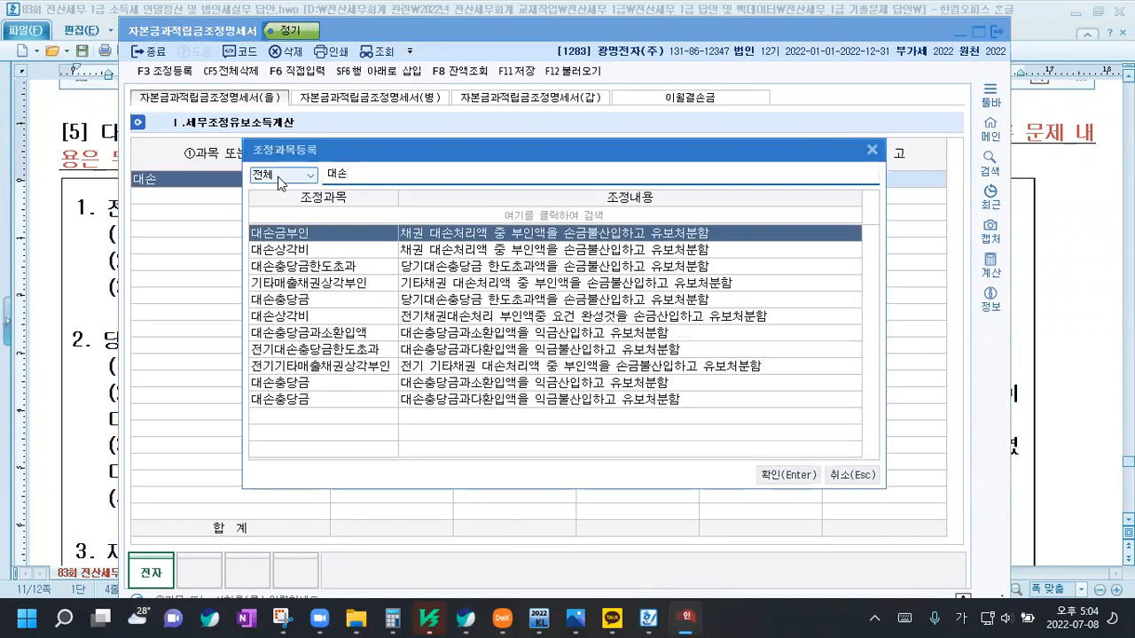
{"action": "key", "text": "Down"}
{"action": "key", "text": "Down"}
{"action": "key", "text": "Return"}
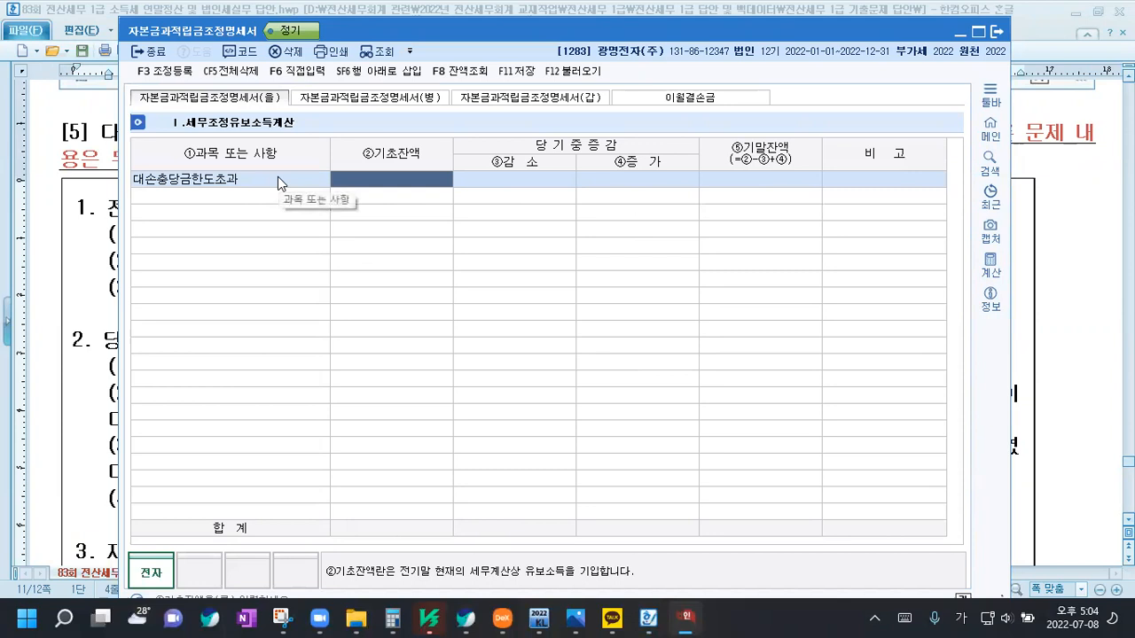
{"action": "type", "text": "5000000"}
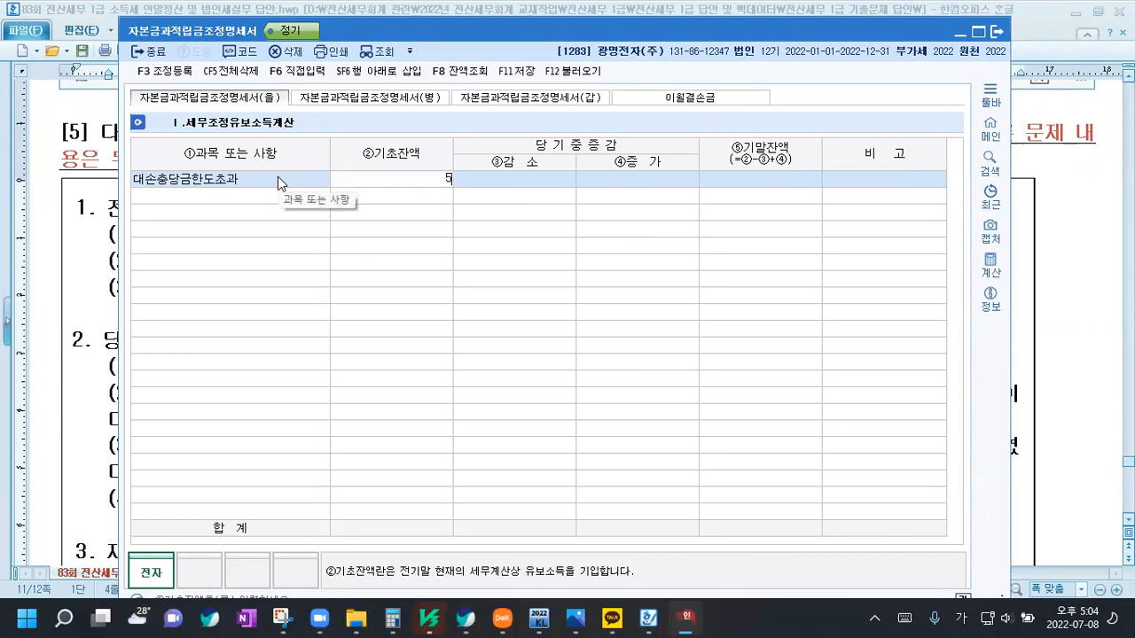
{"action": "key", "text": "Return"}
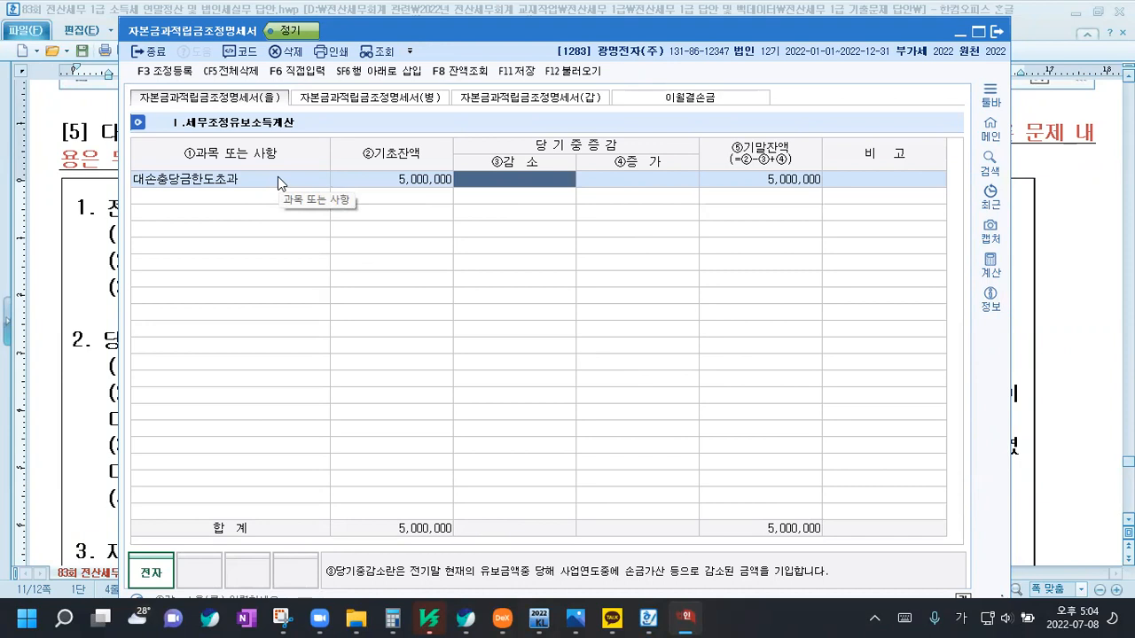
Add 선급비용 as the second item of the (을) form with 기초잔액 10,000,000
{"action": "left_click", "coordinate": [245, 200]}
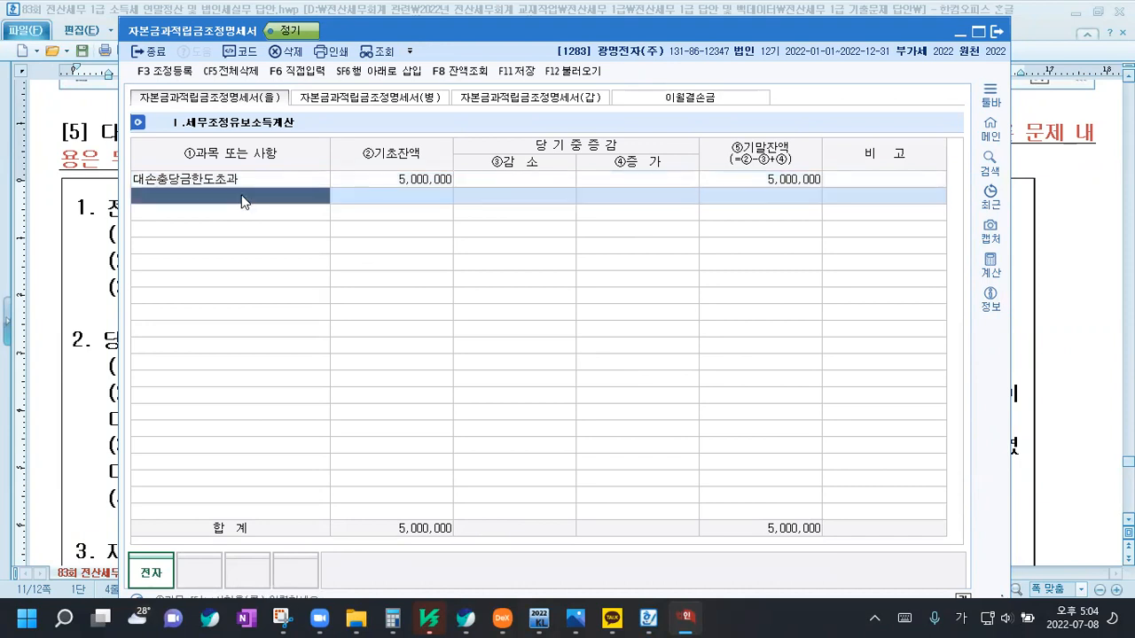
{"action": "type", "text": "선급"}
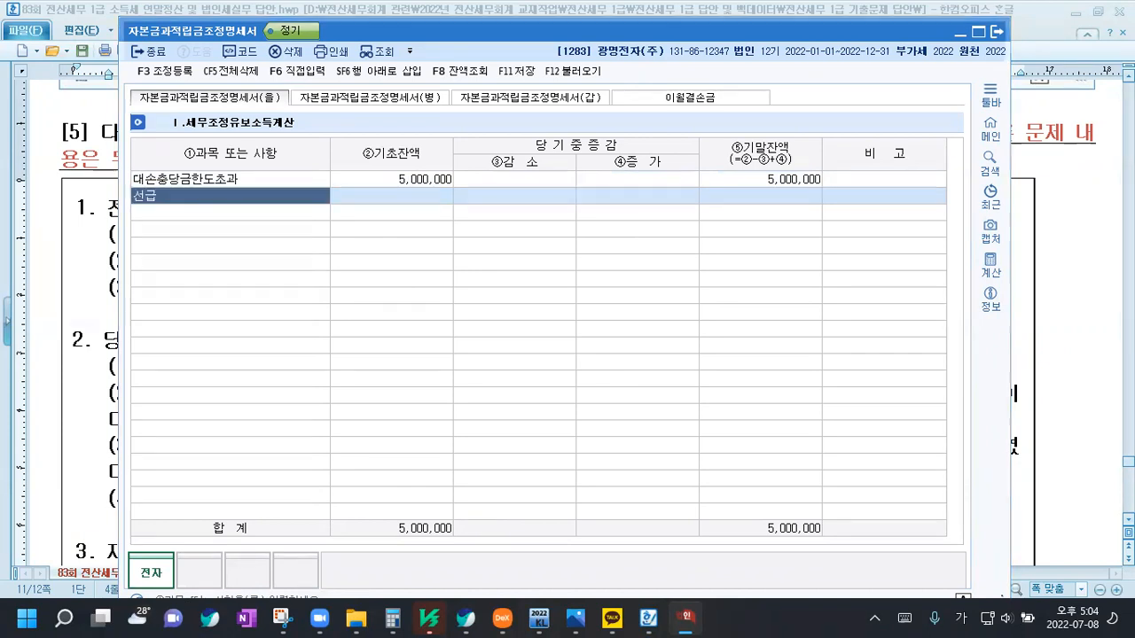
{"action": "key", "text": "Return"}
{"action": "key", "text": "Down"}
{"action": "key", "text": "Down"}
{"action": "key", "text": "Down"}
{"action": "key", "text": "Down"}
{"action": "key", "text": "Down"}
{"action": "key", "text": "Down"}
{"action": "key", "text": "Down"}
{"action": "key", "text": "Down"}
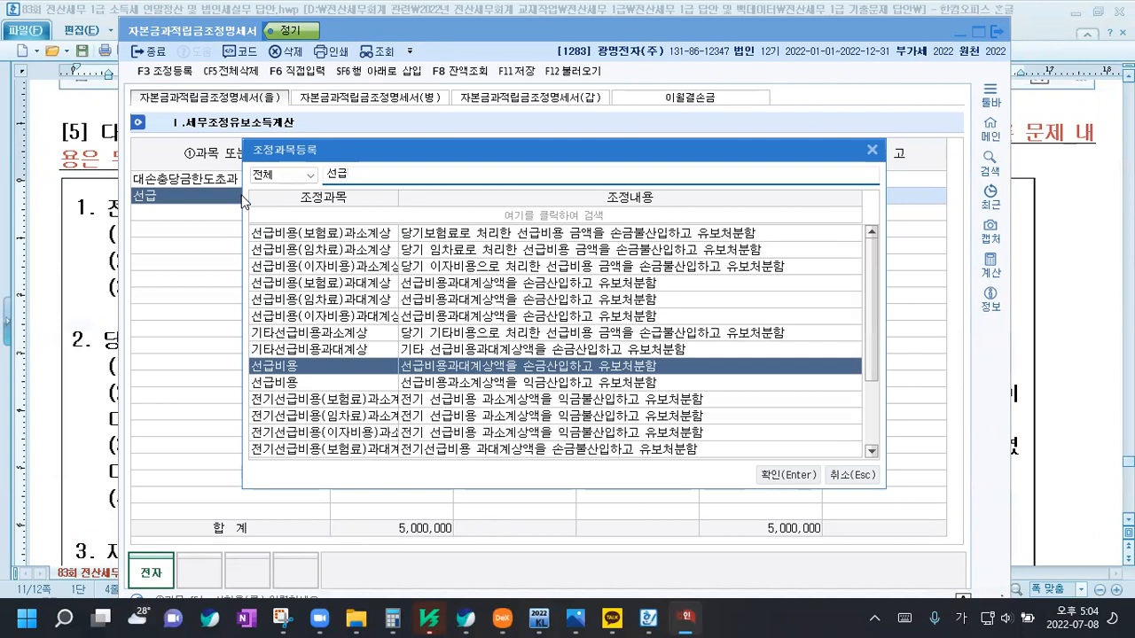
{"action": "key", "text": "Return"}
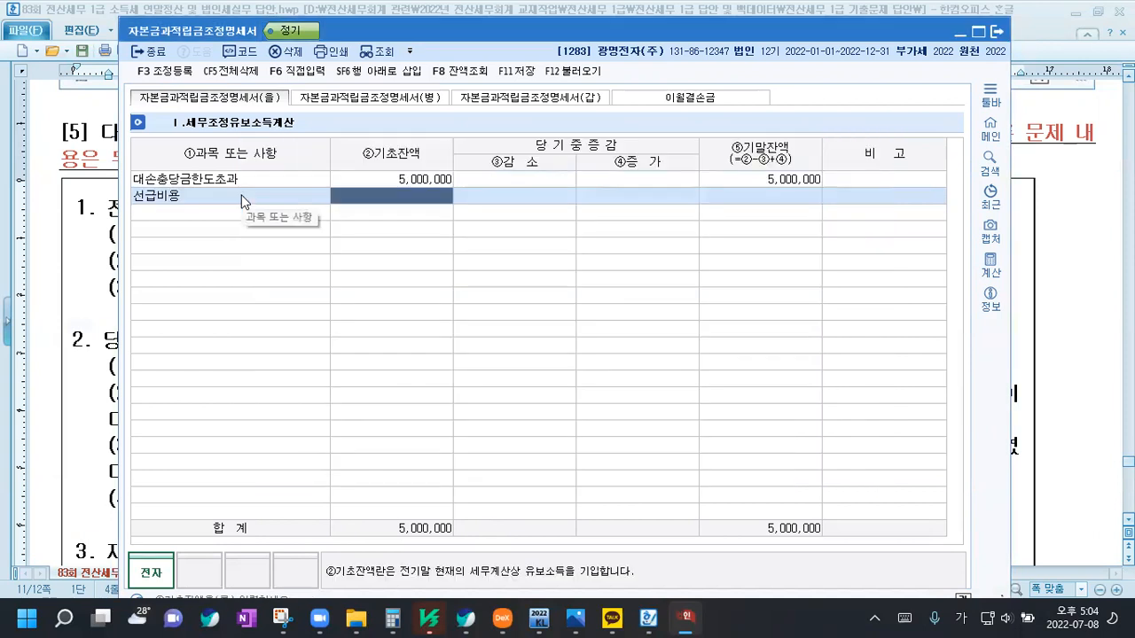
{"action": "type", "text": "10000000"}
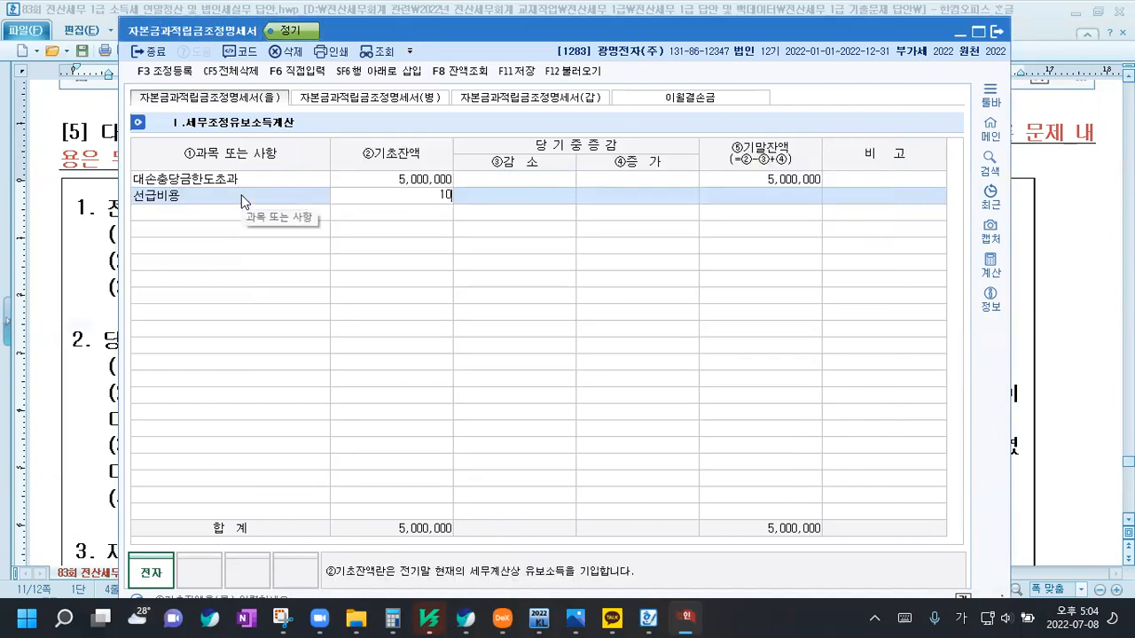
{"action": "key", "text": "Return"}
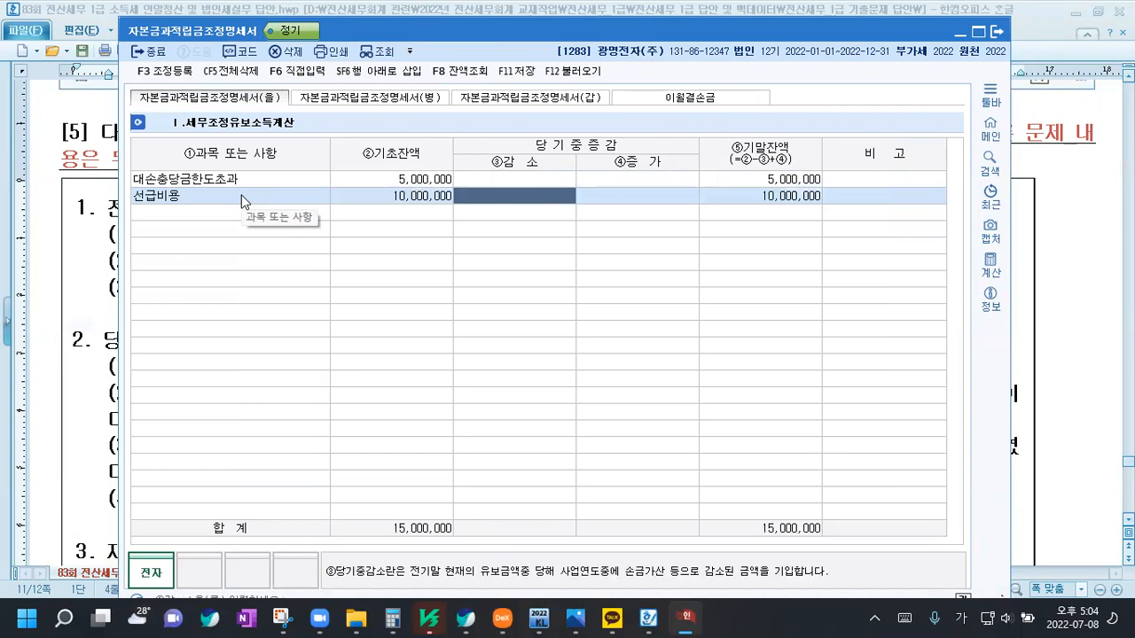
Add 재고자산평가감 as the third item of the (을) form with 기초잔액 5,000,000
{"action": "left_click", "coordinate": [237, 213]}
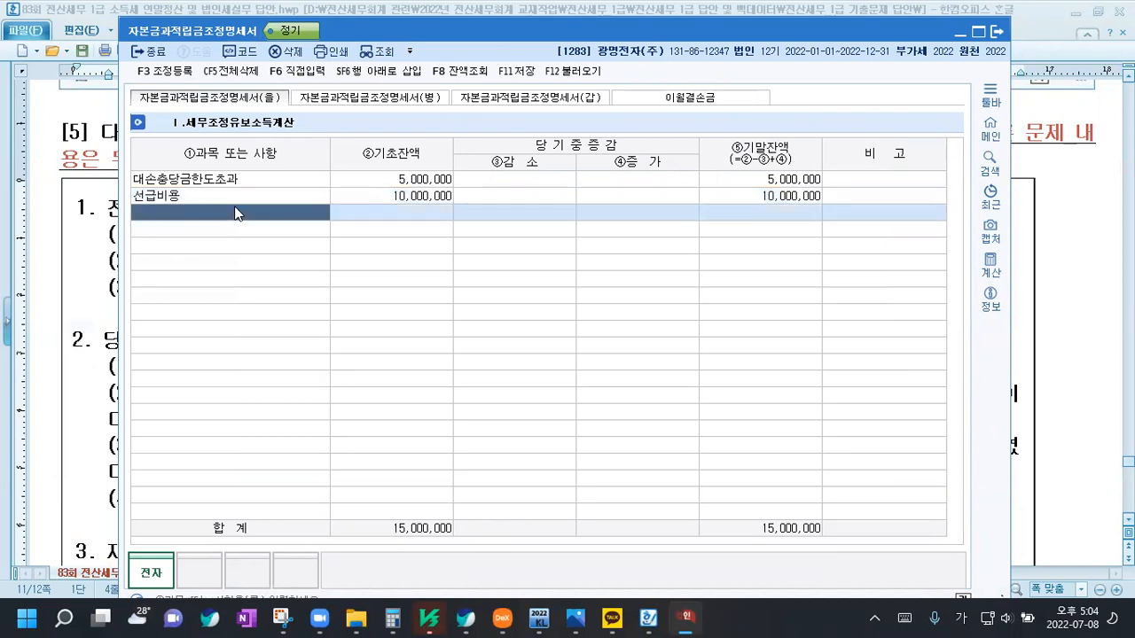
{"action": "type", "text": "재고"}
{"action": "key", "text": "Return"}
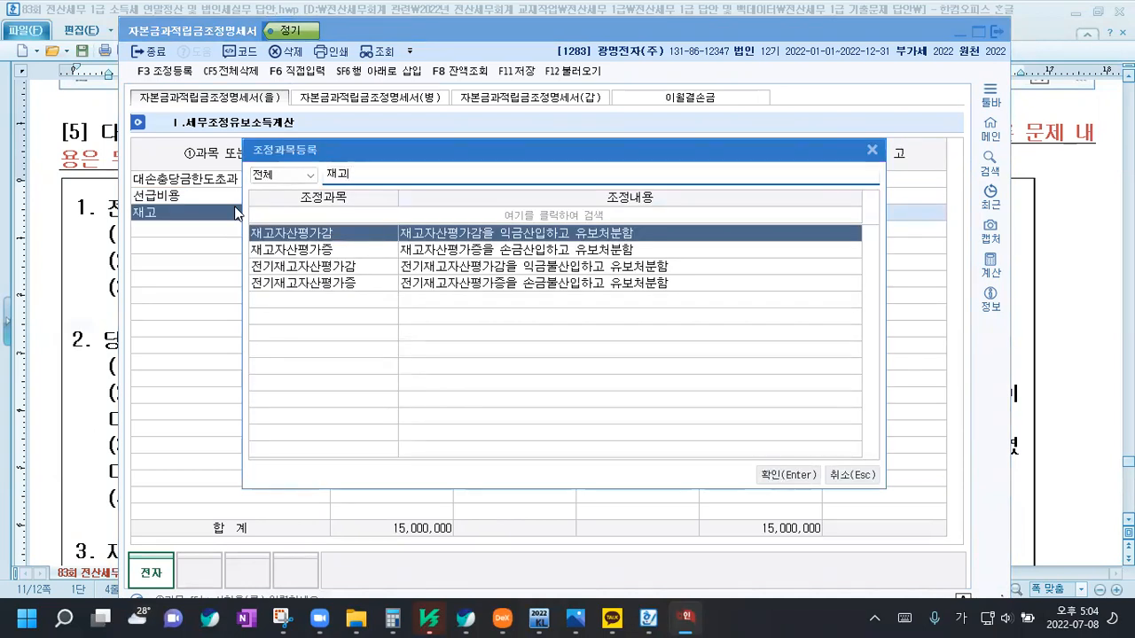
{"action": "key", "text": "Return"}
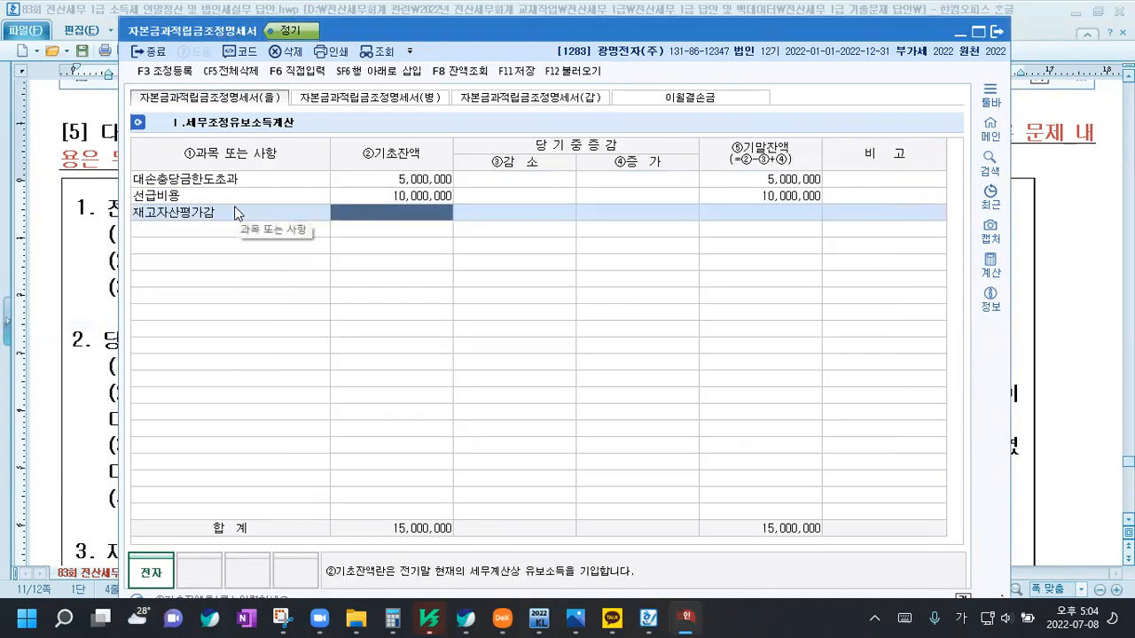
{"action": "type", "text": "5,000,000"}
{"action": "key", "text": "Return"}
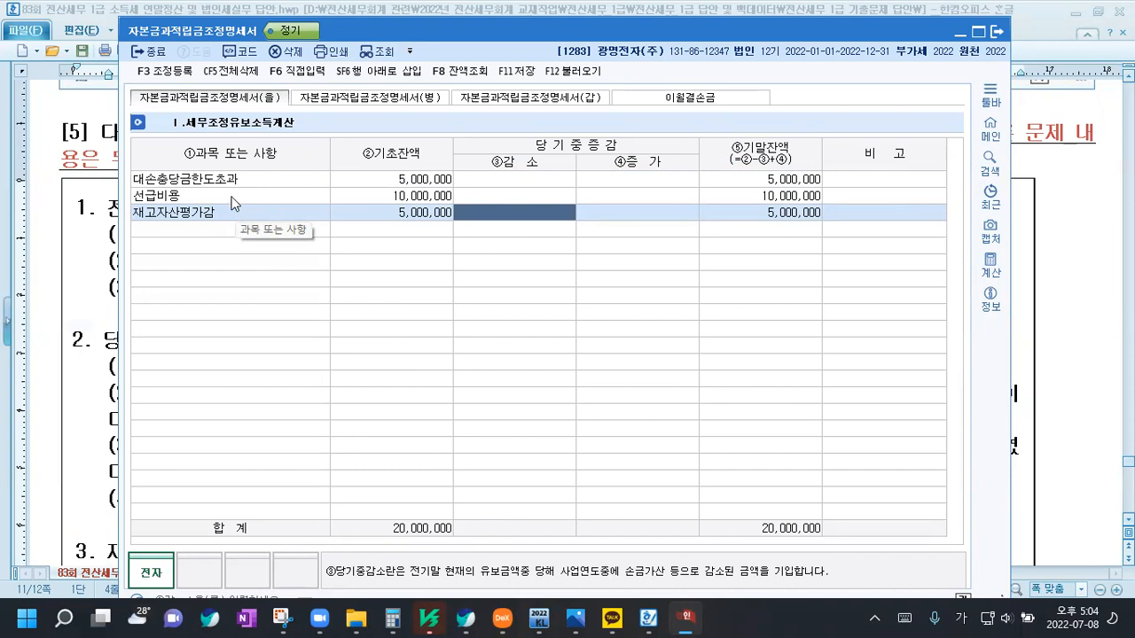
Review the 자동조정적 오류 note in the Hangul document and examine the three items' 기초잔액, 감소 and 증가 cells in KcLep
{"action": "left_click", "coordinate": [1064, 305]}
{"action": "scroll", "coordinate": [367, 347], "scroll_direction": "down", "scroll_amount": 10}
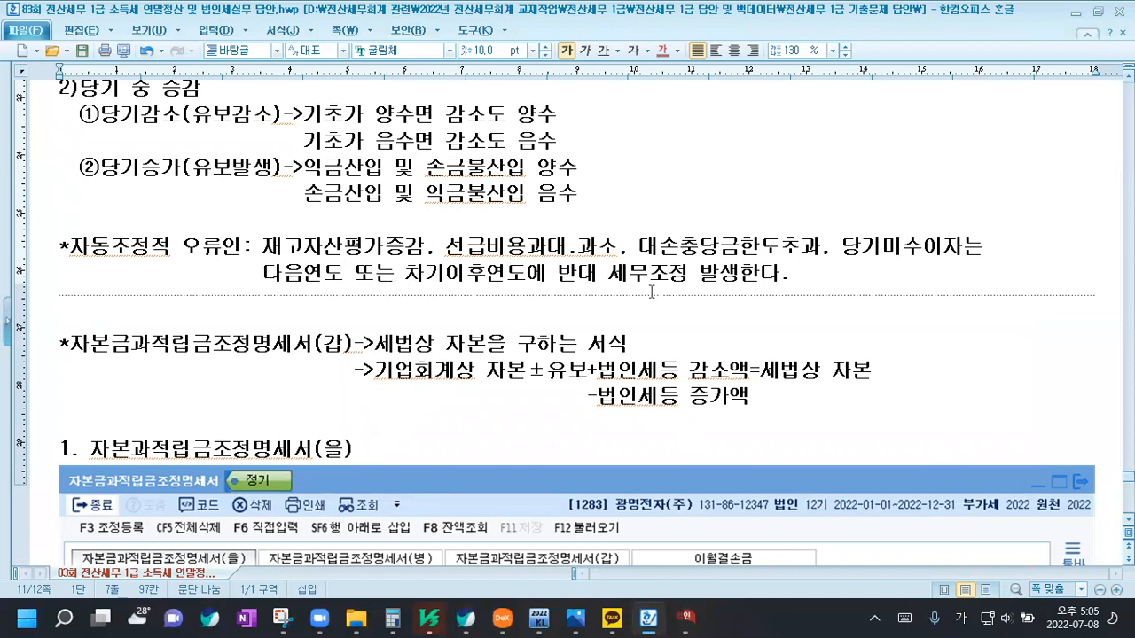
{"action": "left_click", "coordinate": [671, 616]}
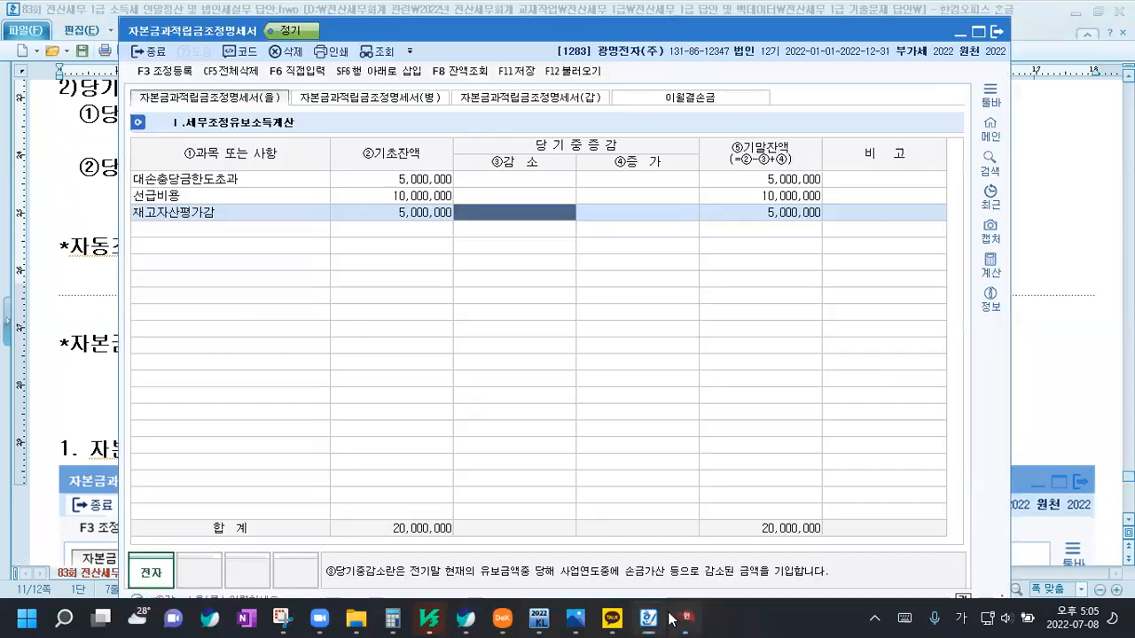
{"action": "left_click", "coordinate": [498, 182]}
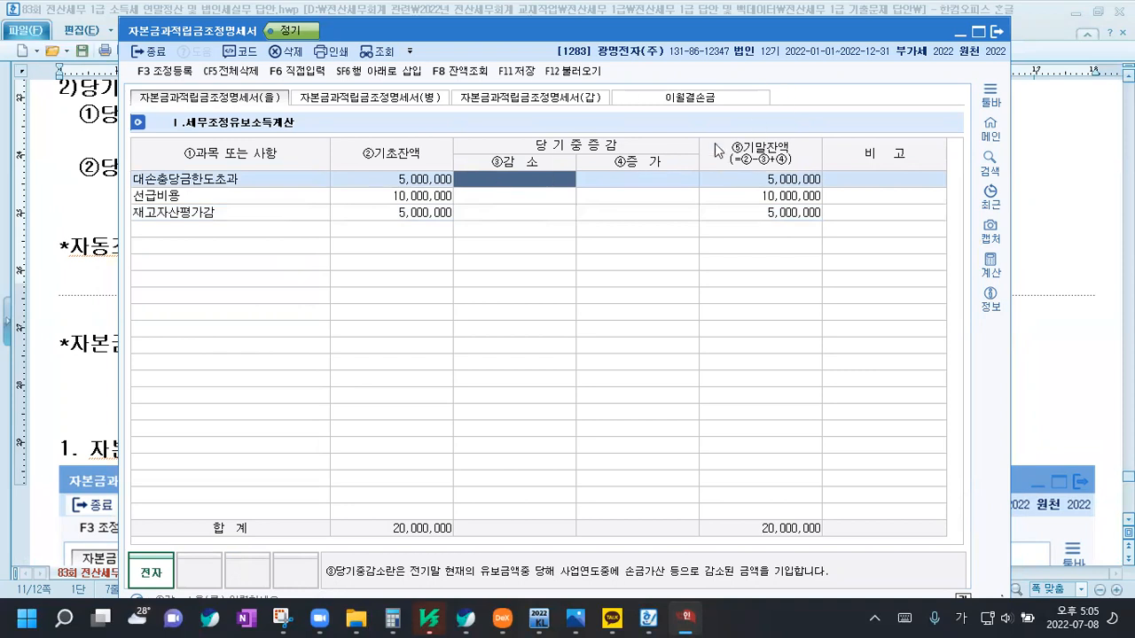
{"action": "left_click", "coordinate": [643, 185]}
{"action": "left_click", "coordinate": [643, 195]}
{"action": "left_click", "coordinate": [644, 215]}
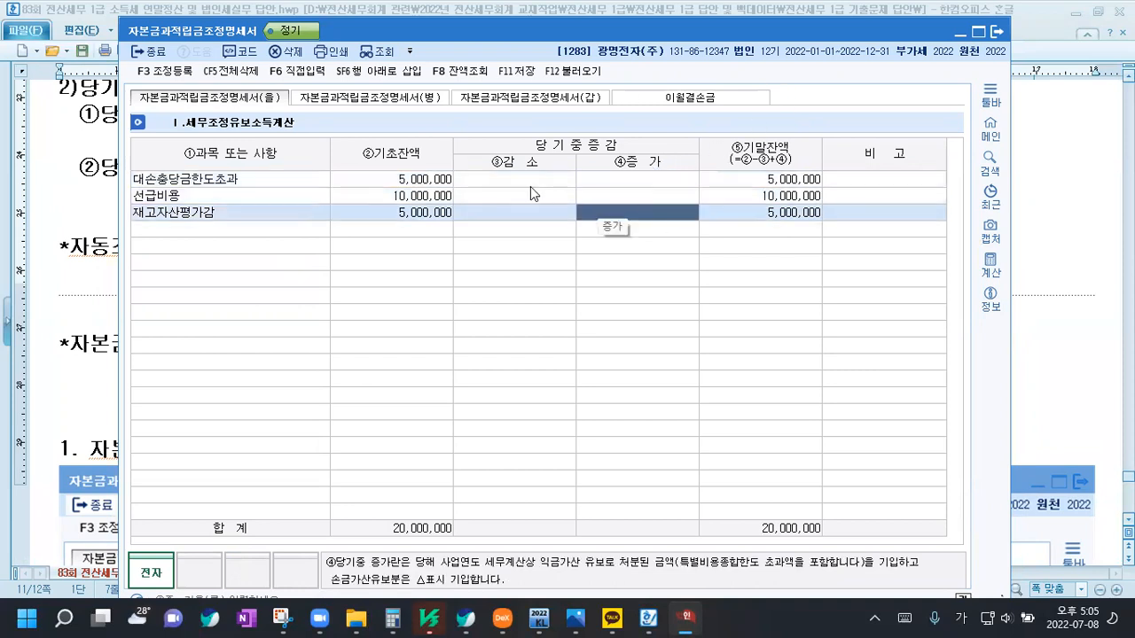
{"action": "left_click", "coordinate": [524, 181]}
{"action": "left_click", "coordinate": [496, 198]}
{"action": "left_click", "coordinate": [498, 212]}
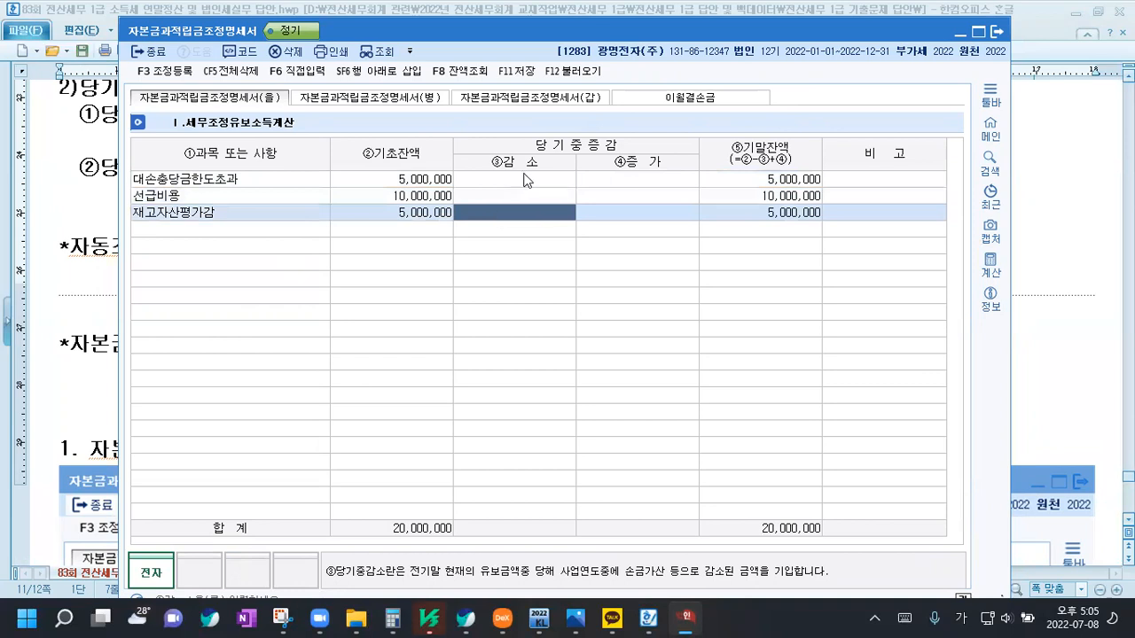
{"action": "left_click", "coordinate": [521, 183]}
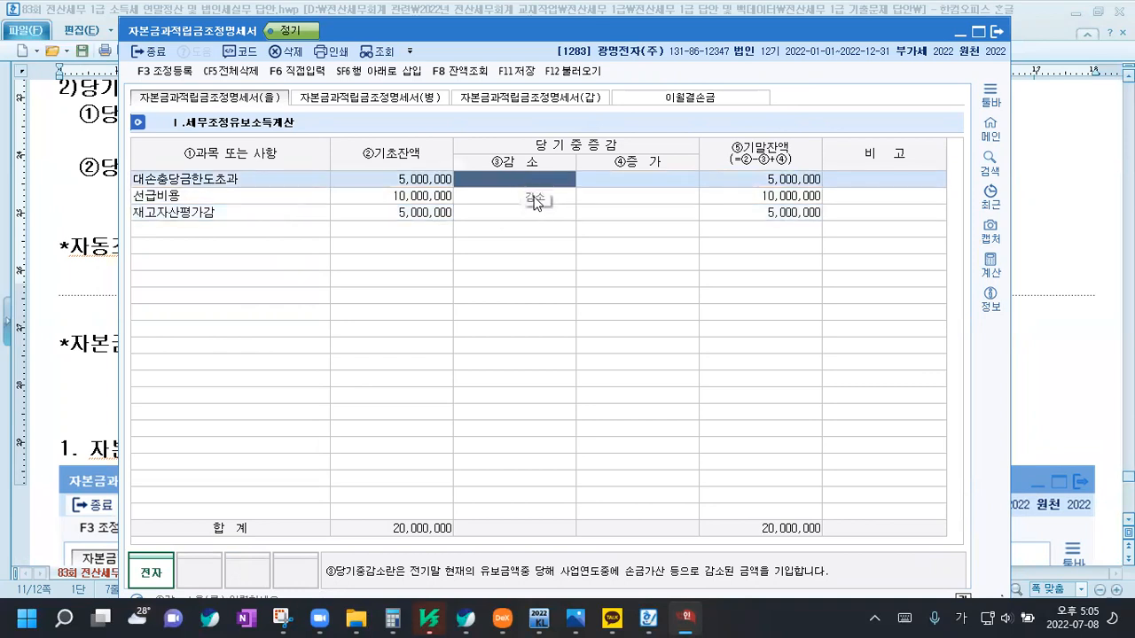
{"action": "left_click", "coordinate": [523, 197]}
{"action": "left_click", "coordinate": [523, 216]}
{"action": "left_click", "coordinate": [380, 179]}
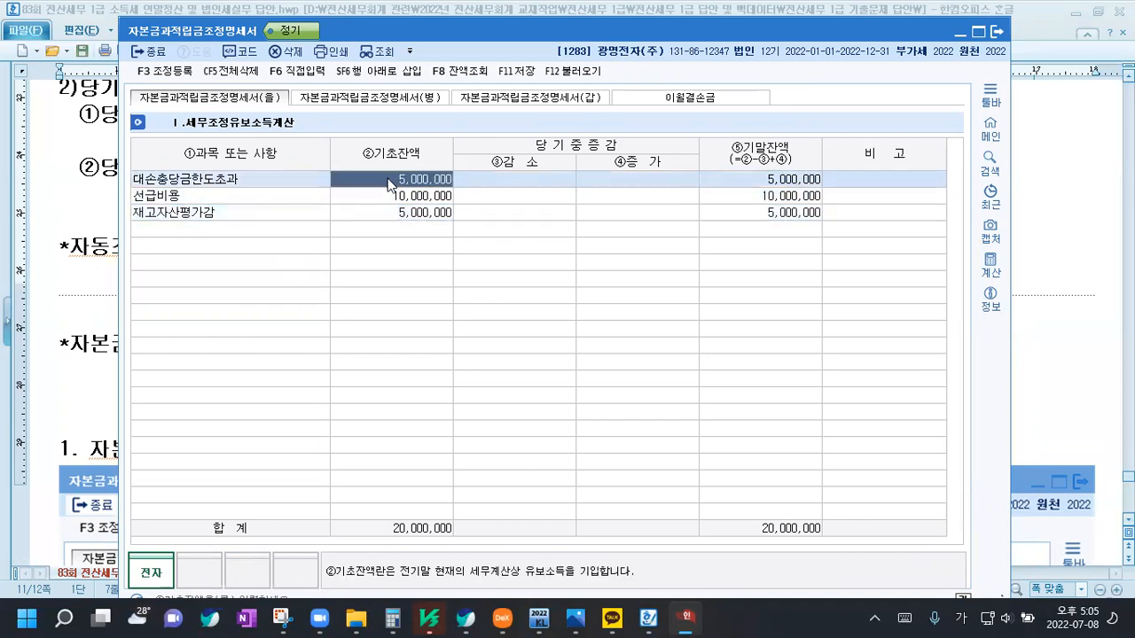
{"action": "left_click", "coordinate": [392, 196]}
{"action": "left_click", "coordinate": [400, 214]}
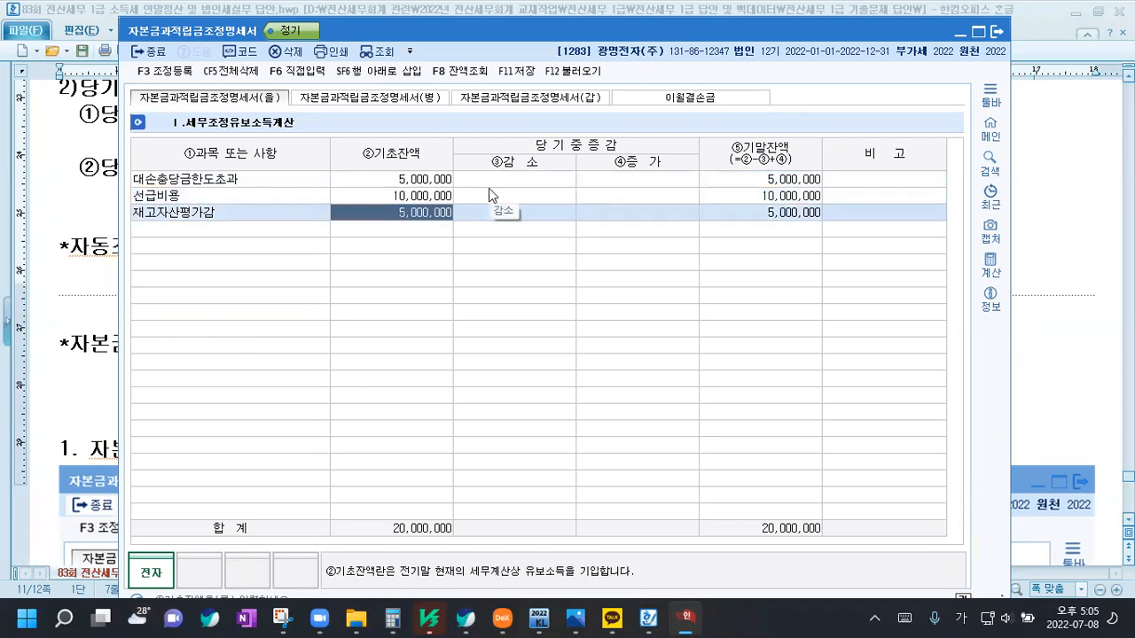
{"action": "left_click", "coordinate": [383, 181]}
{"action": "left_click", "coordinate": [384, 197]}
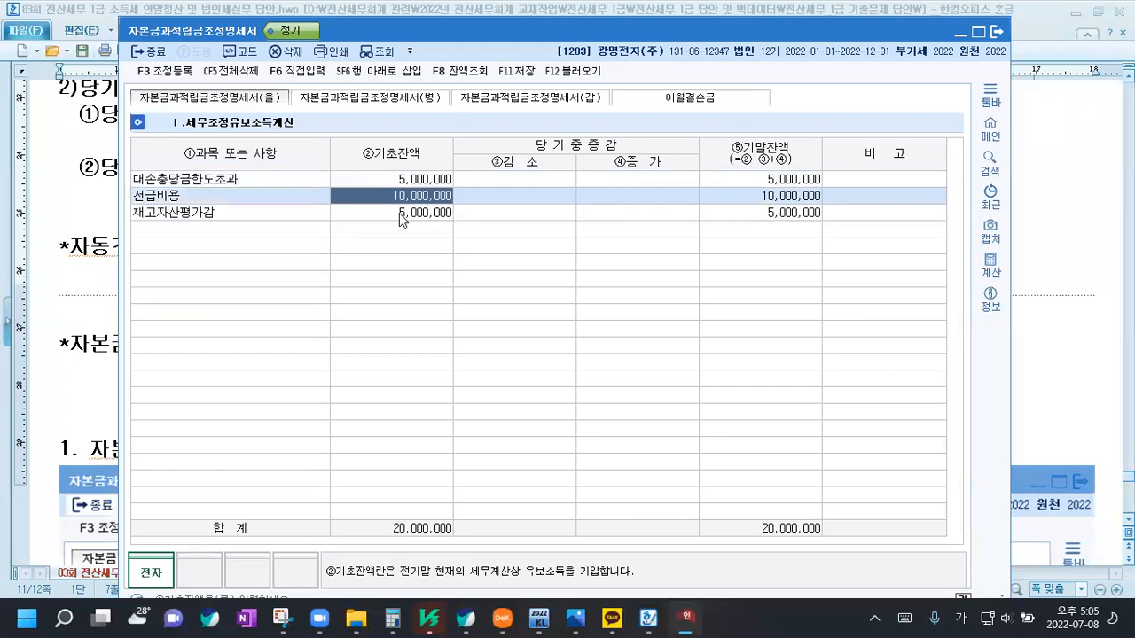
{"action": "left_click", "coordinate": [399, 216]}
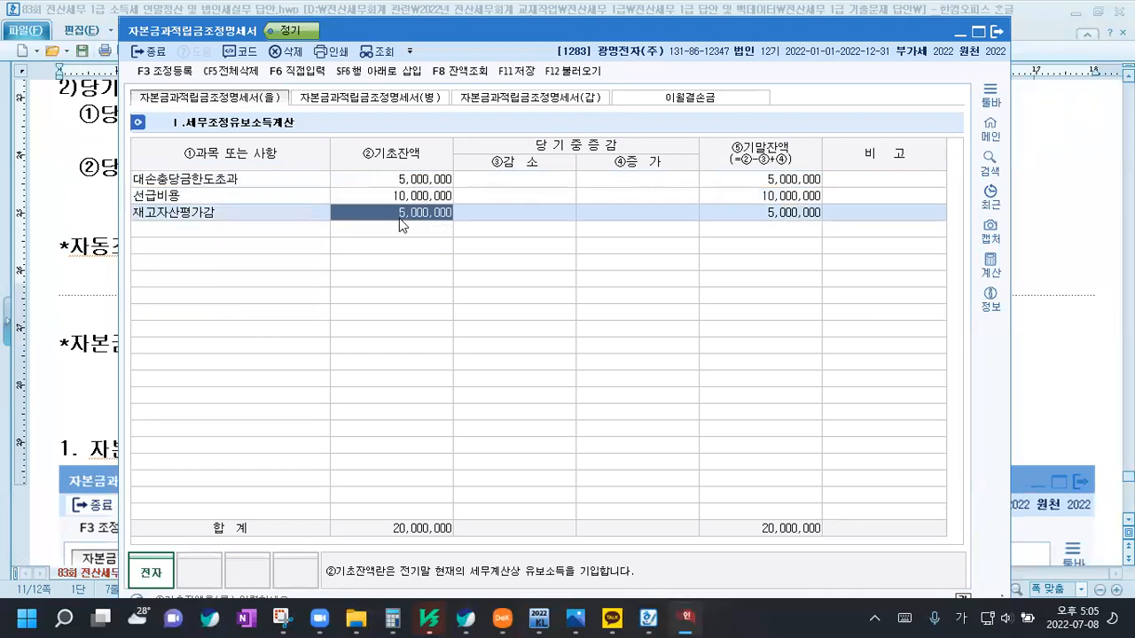
{"action": "left_click", "coordinate": [488, 181]}
{"action": "left_click", "coordinate": [494, 199]}
{"action": "left_click", "coordinate": [487, 217]}
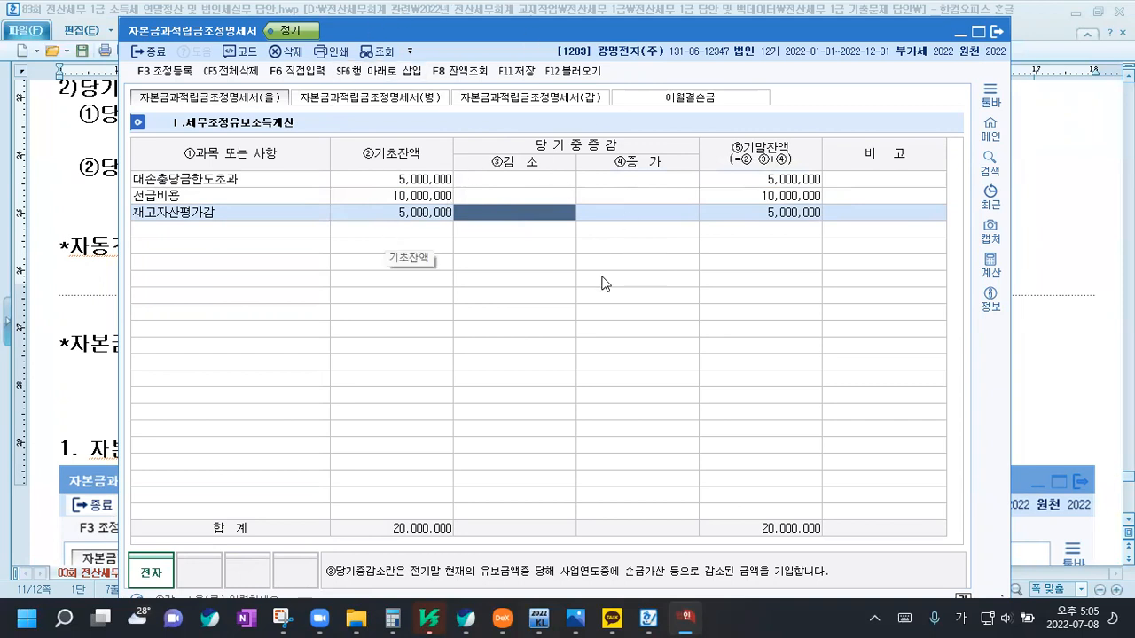
Enter the 감소 amounts in the (을) form: 대손충당금한도초과 5,000,000, 선급비용 10,000,000 and 재고자산평가감 5,000,000
{"action": "left_click", "coordinate": [501, 181]}
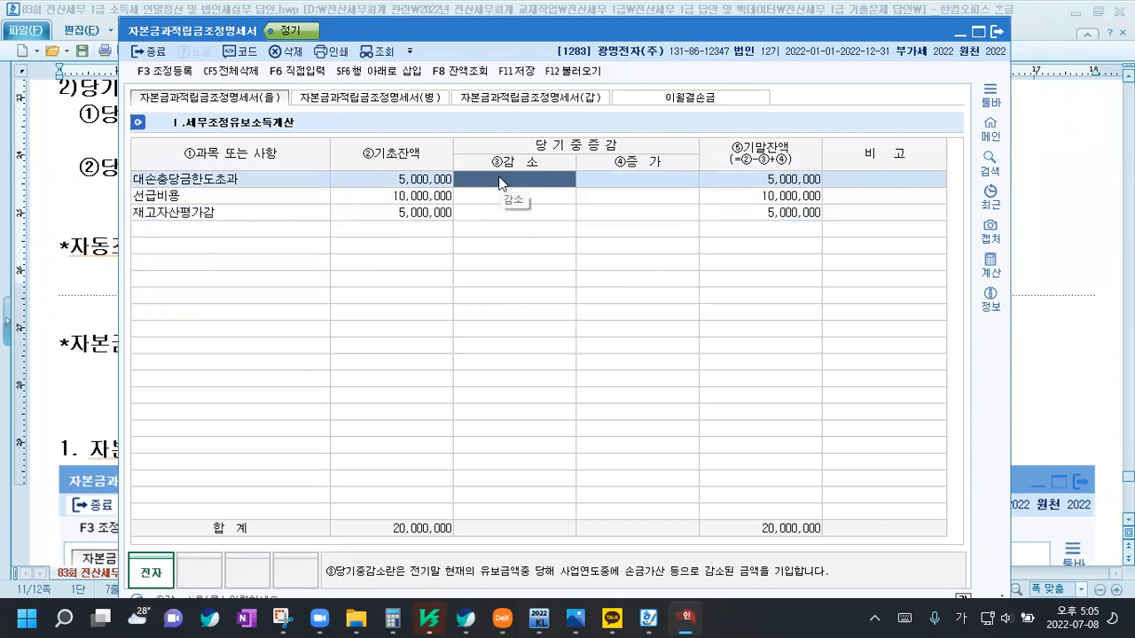
{"action": "type", "text": "5000000"}
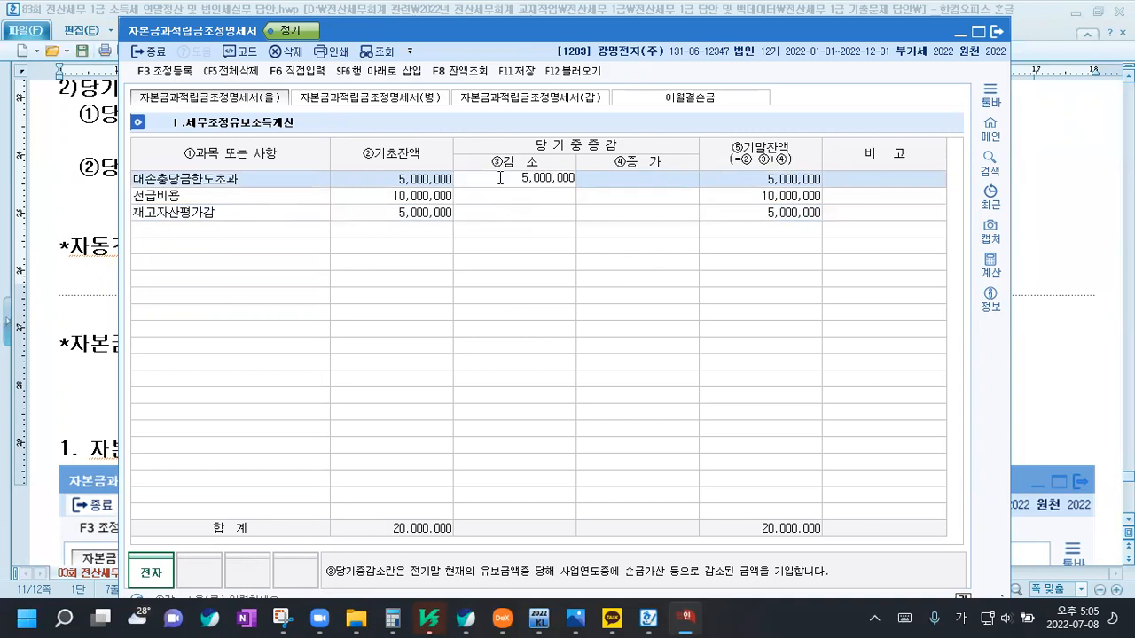
{"action": "key", "text": "Return"}
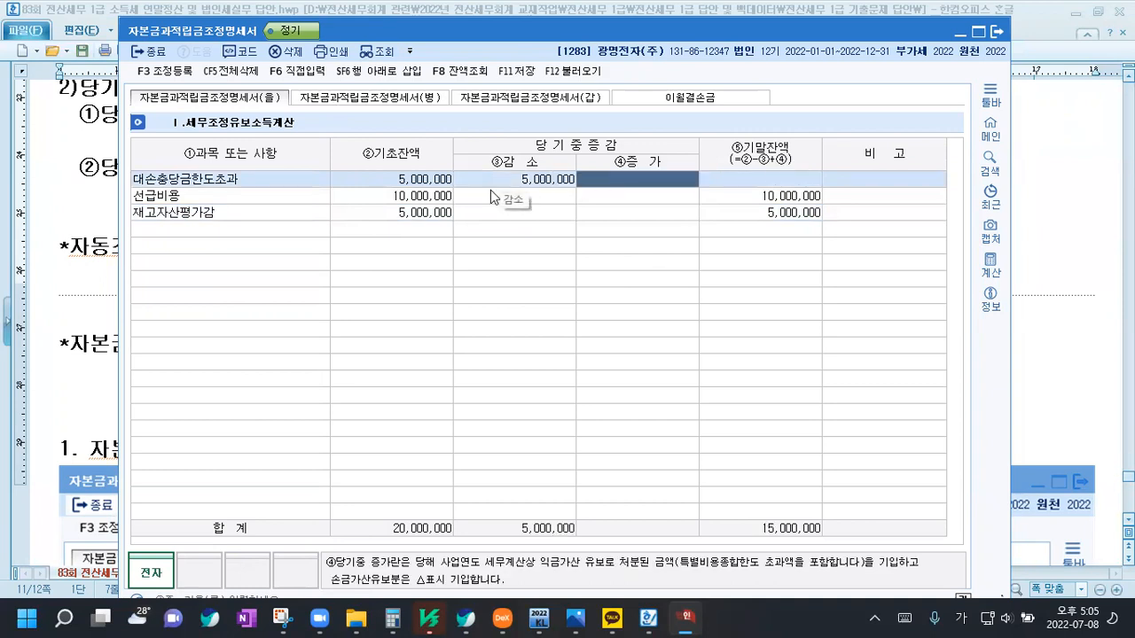
{"action": "left_click", "coordinate": [490, 190]}
{"action": "type", "text": "10000000"}
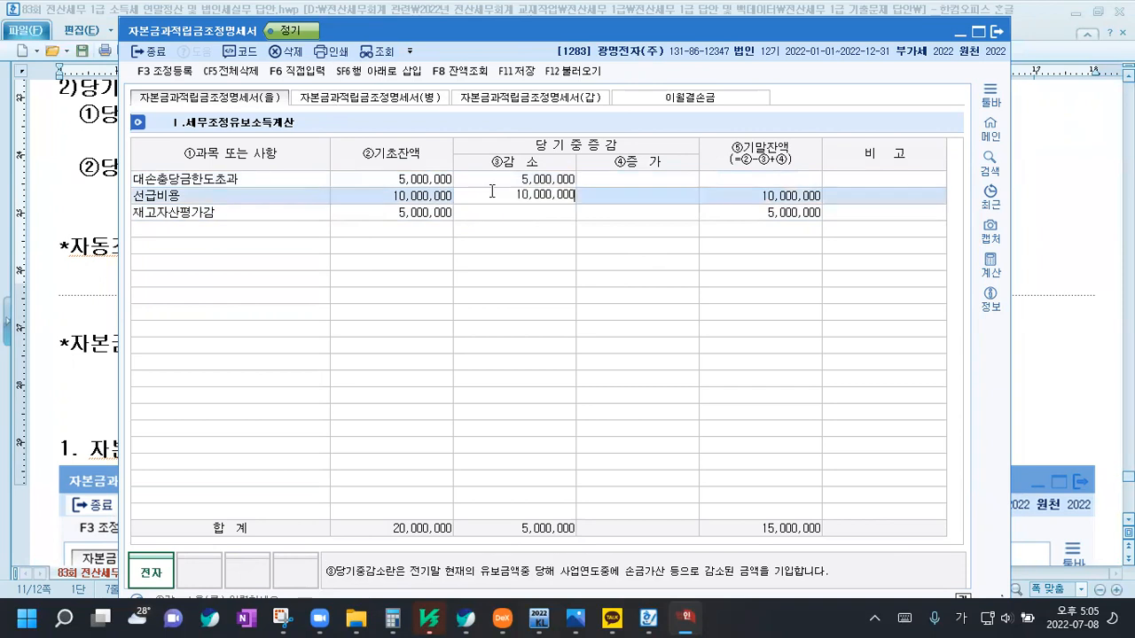
{"action": "key", "text": "Return"}
{"action": "left_click", "coordinate": [498, 212]}
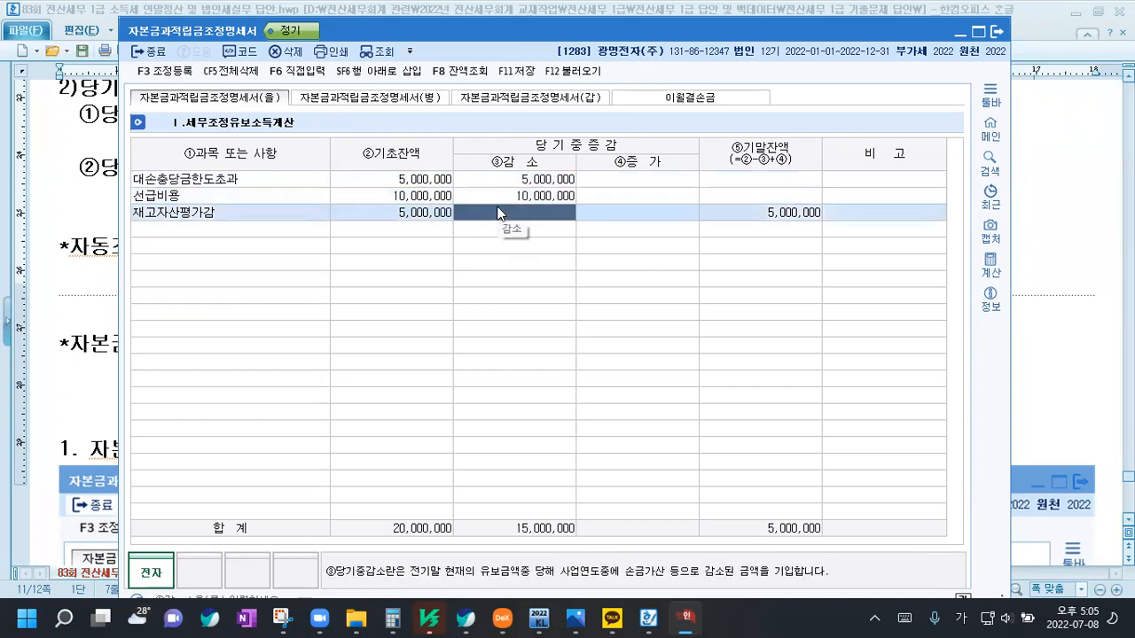
{"action": "type", "text": "5000000"}
{"action": "key", "text": "Return"}
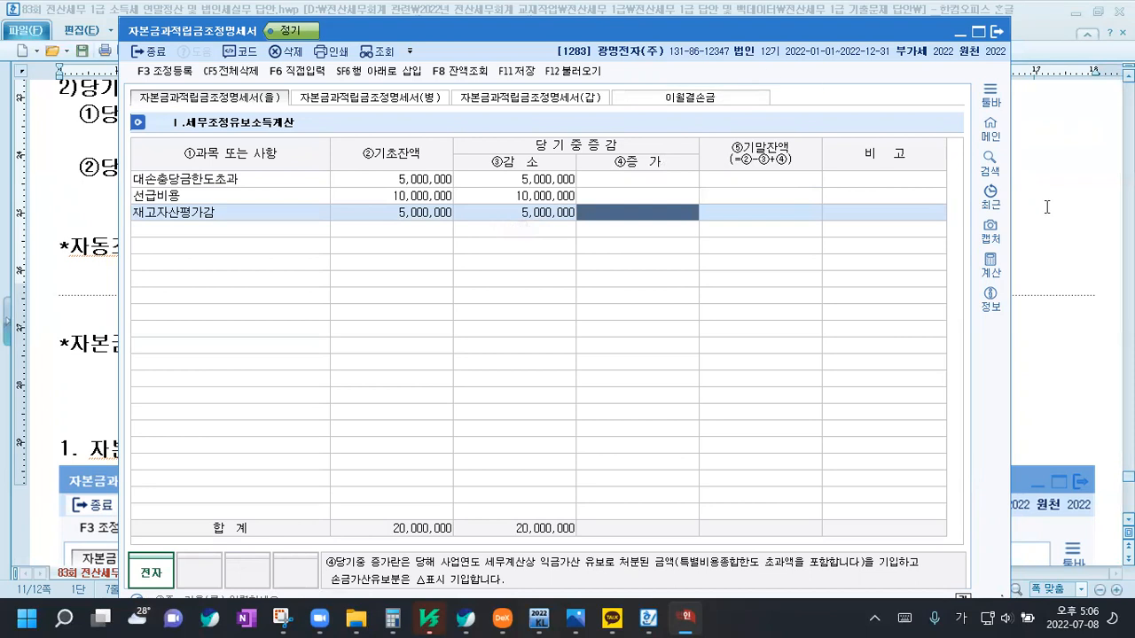
Check the current-year 유보 changes in the Hangul document and set 대손충당금한도초과's 증가 to 3,000,000 in KcLep
{"action": "key", "text": "alt+Tab"}
{"action": "scroll", "coordinate": [525, 201], "scroll_direction": "up", "scroll_amount": 3}
{"action": "scroll", "coordinate": [525, 202], "scroll_direction": "up", "scroll_amount": 5}
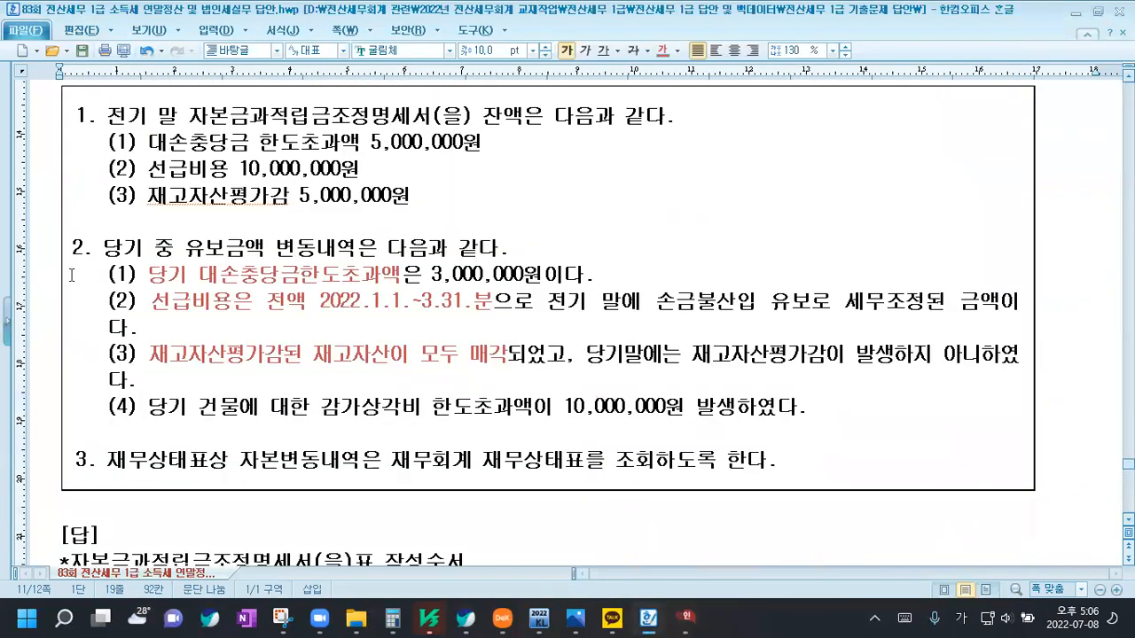
{"action": "scroll", "coordinate": [74, 280], "scroll_direction": "down", "scroll_amount": 1}
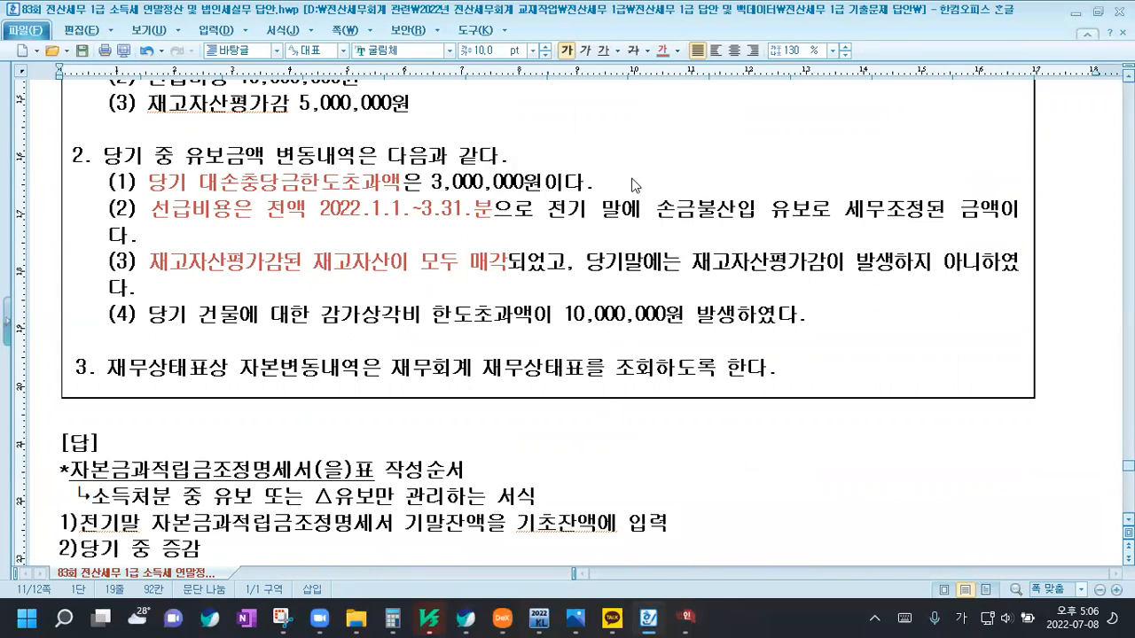
{"action": "key", "text": "alt+Tab"}
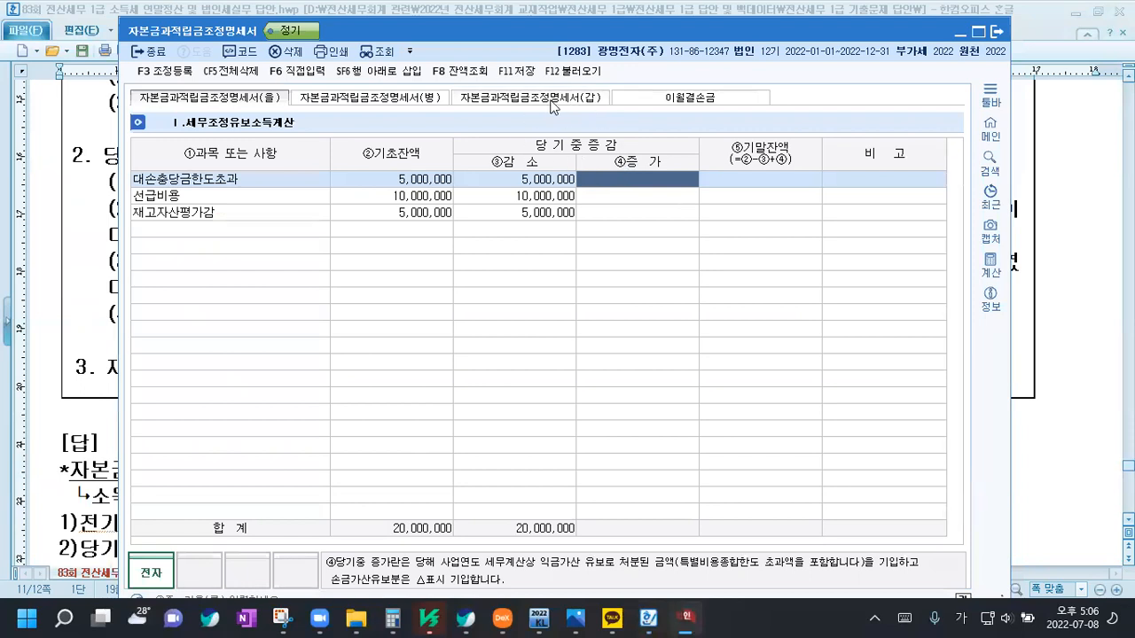
{"action": "left_click", "coordinate": [523, 180]}
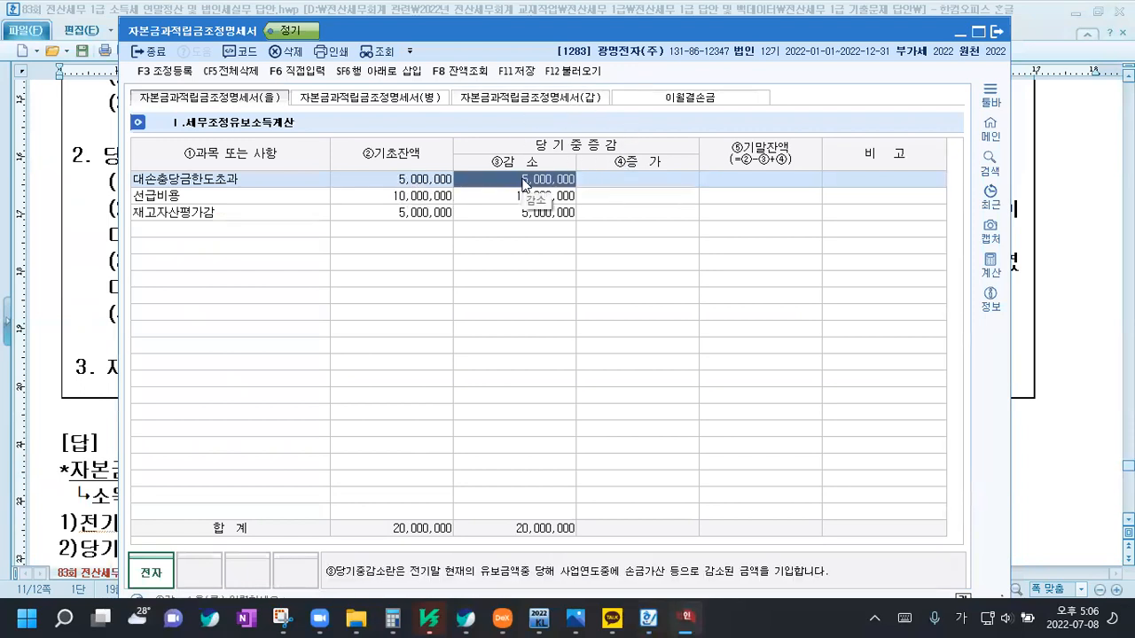
{"action": "left_click", "coordinate": [642, 185]}
{"action": "type", "text": "3000000"}
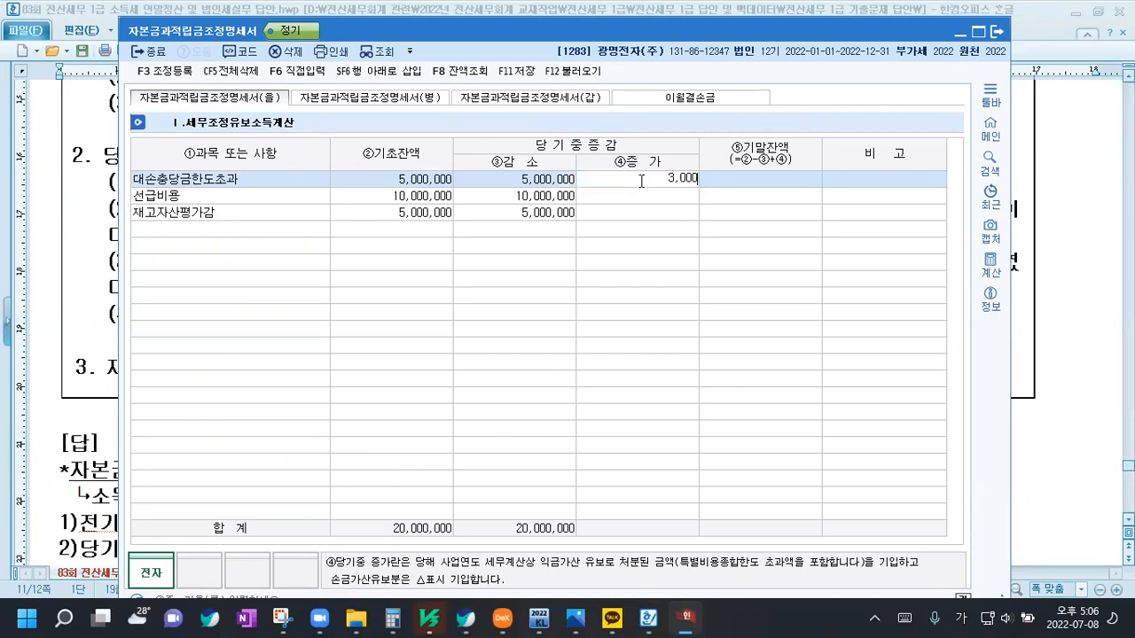
{"action": "key", "text": "Return"}
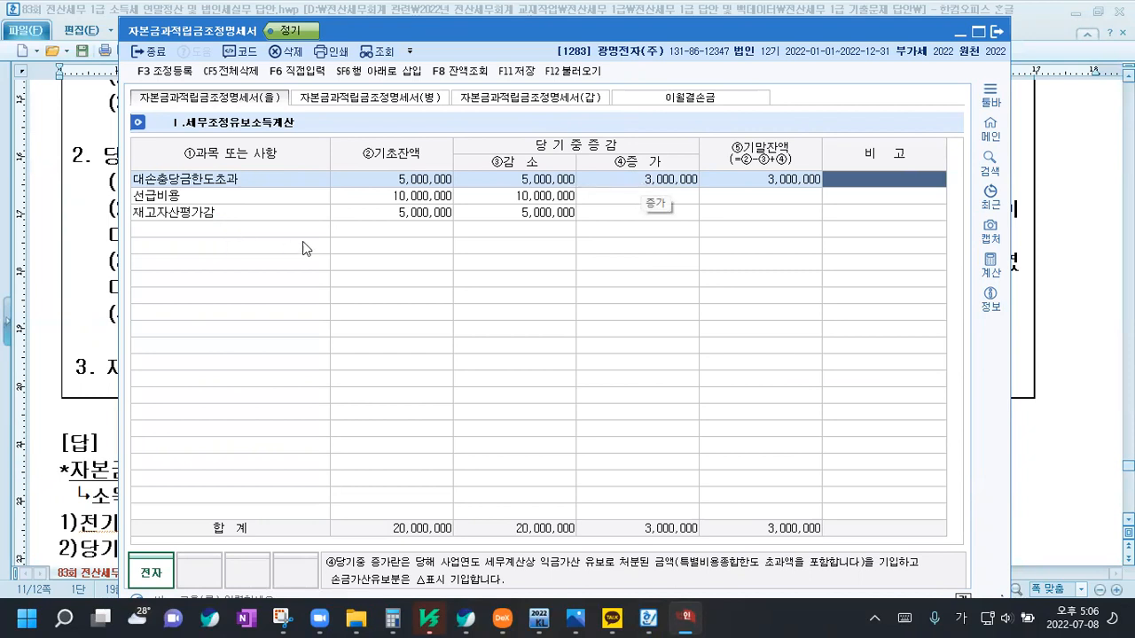
Switch to the Hangul document and append the note "->손불(유보발생)" to item (1) on 당기 대손충당금한도초과액
{"action": "left_click", "coordinate": [99, 226]}
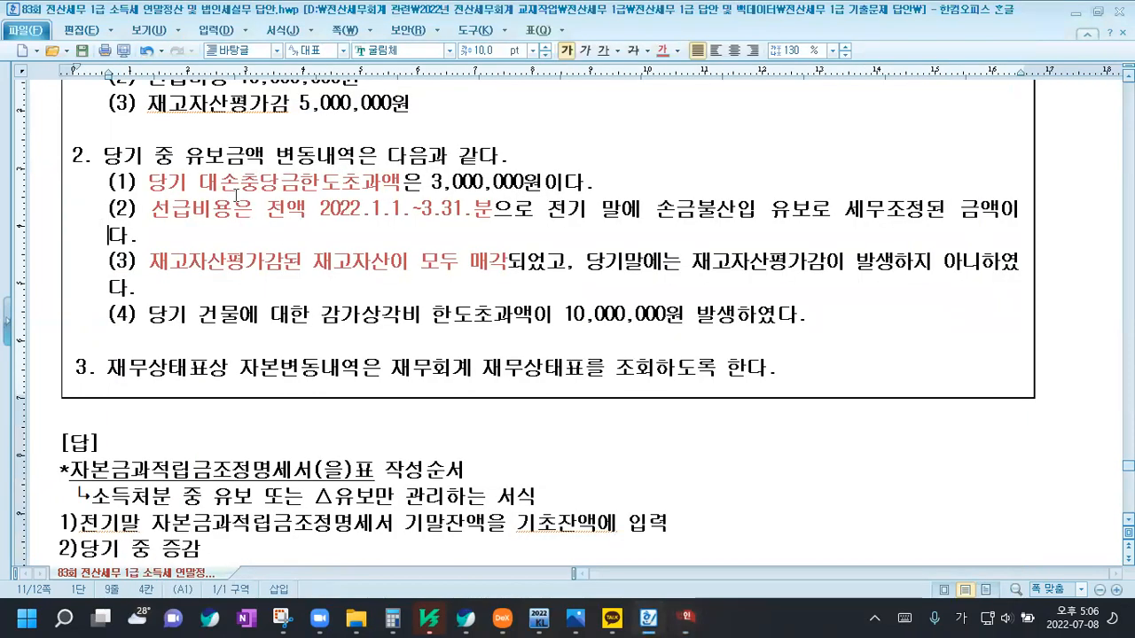
{"action": "left_click", "coordinate": [599, 193]}
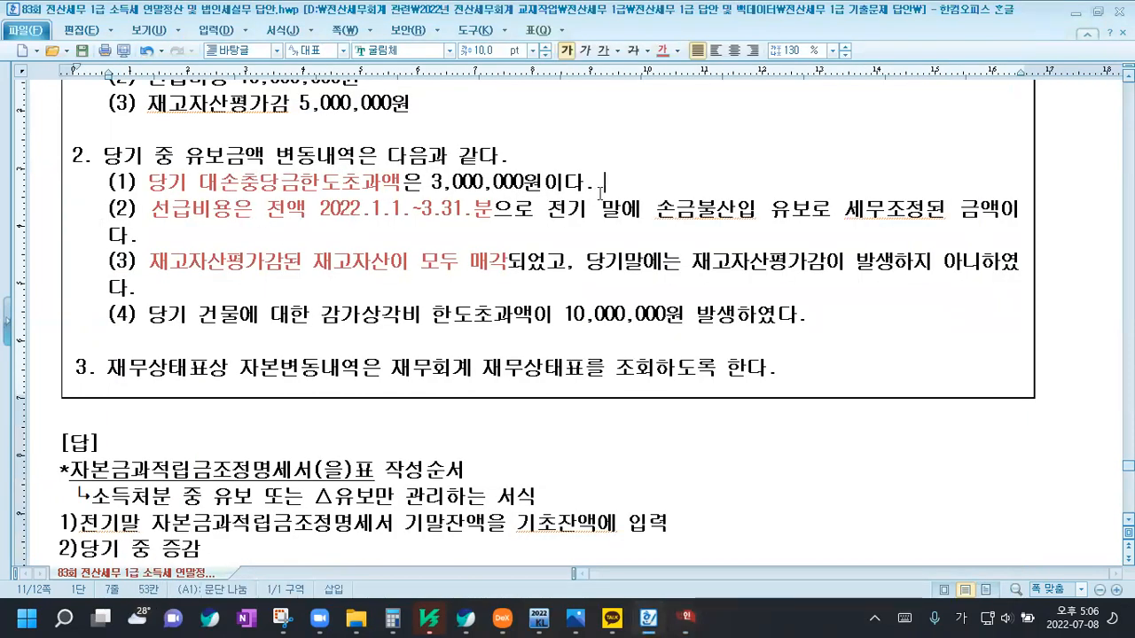
{"action": "type", "text": "->ㄱ손"}
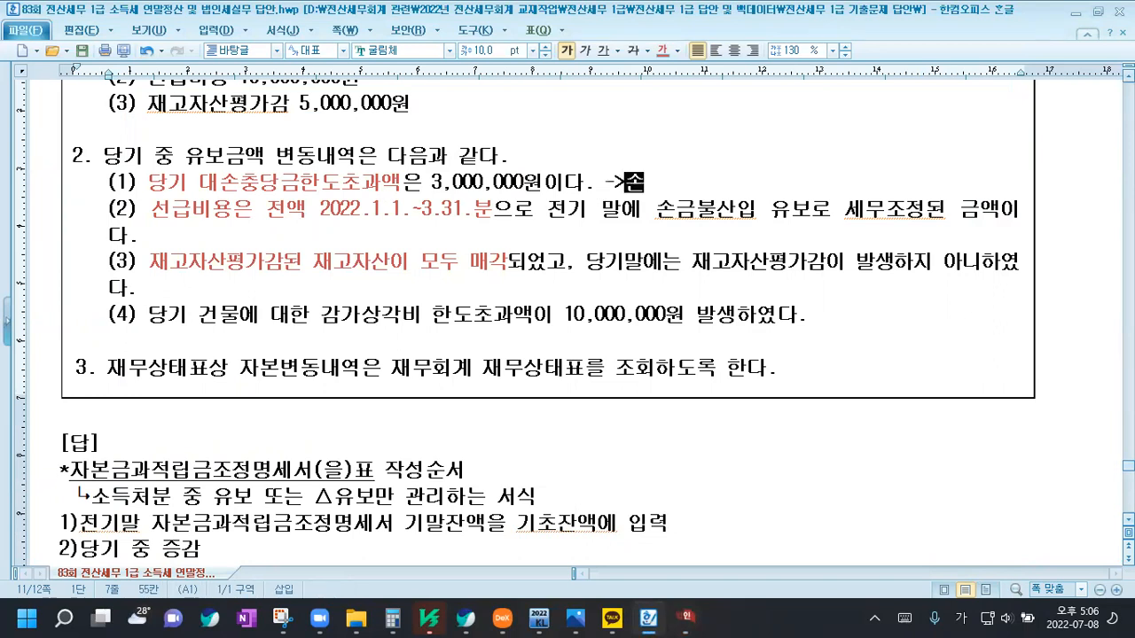
{"action": "type", "text": "불(유보"}
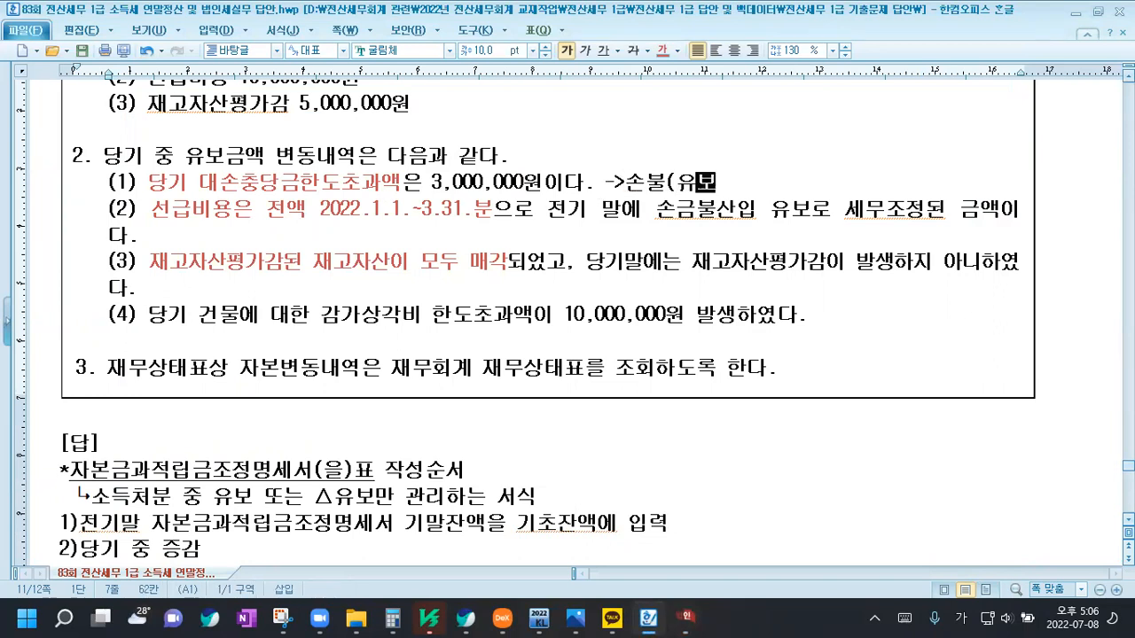
{"action": "type", "text": "밀생)"}
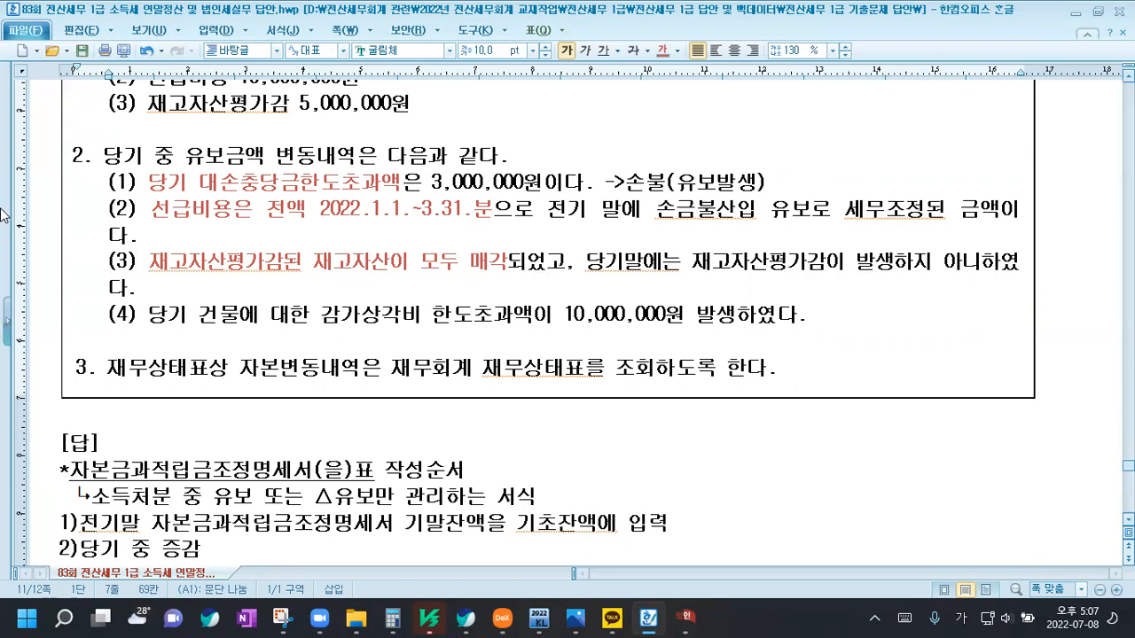
Append the note "->손산(유보감소)" to item (2) on 선급비용 in the Hangul document and check it against the (을) form in KcLep
{"action": "left_click", "coordinate": [685, 618]}
{"action": "left_click", "coordinate": [423, 203]}
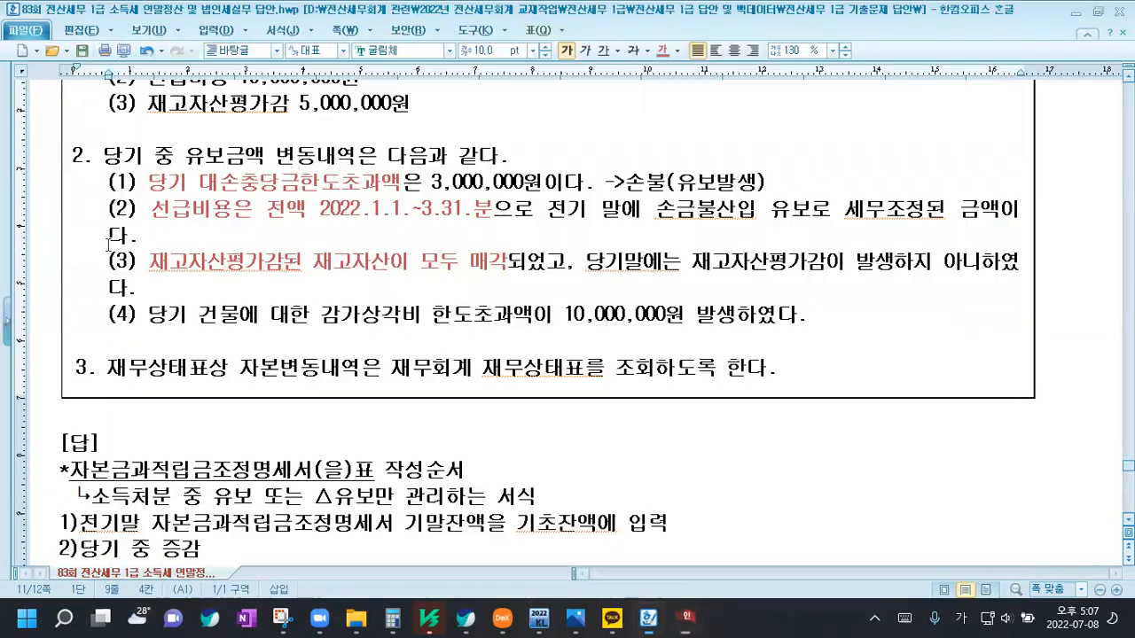
{"action": "key", "text": "alt+Tab"}
{"action": "left_click", "coordinate": [326, 214]}
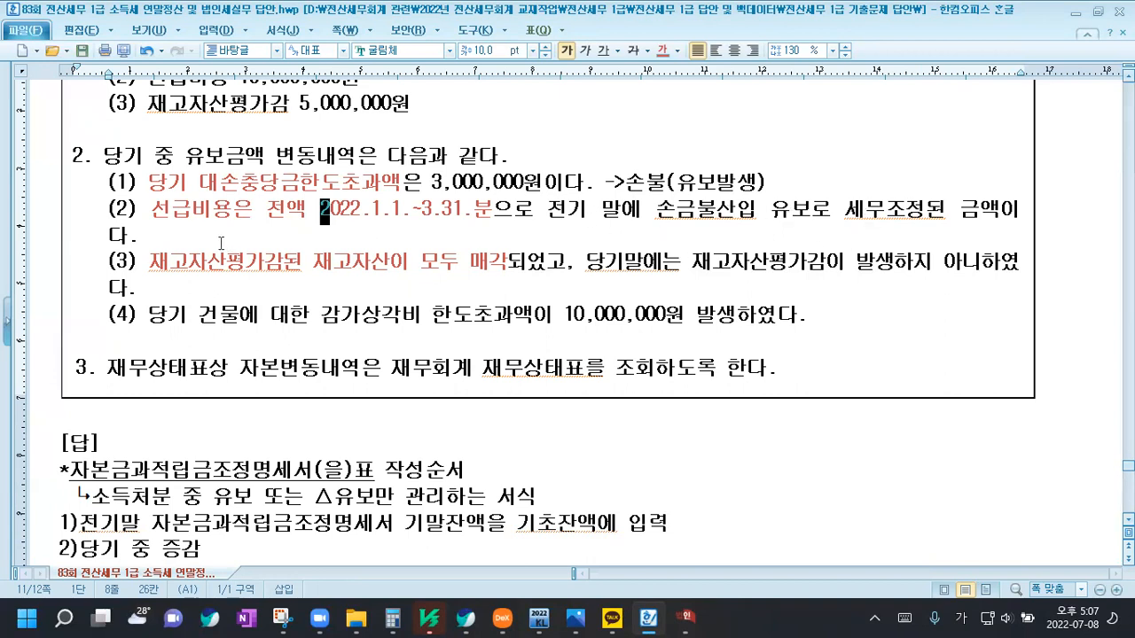
{"action": "left_click", "coordinate": [203, 242]}
{"action": "type", "text": "->"}
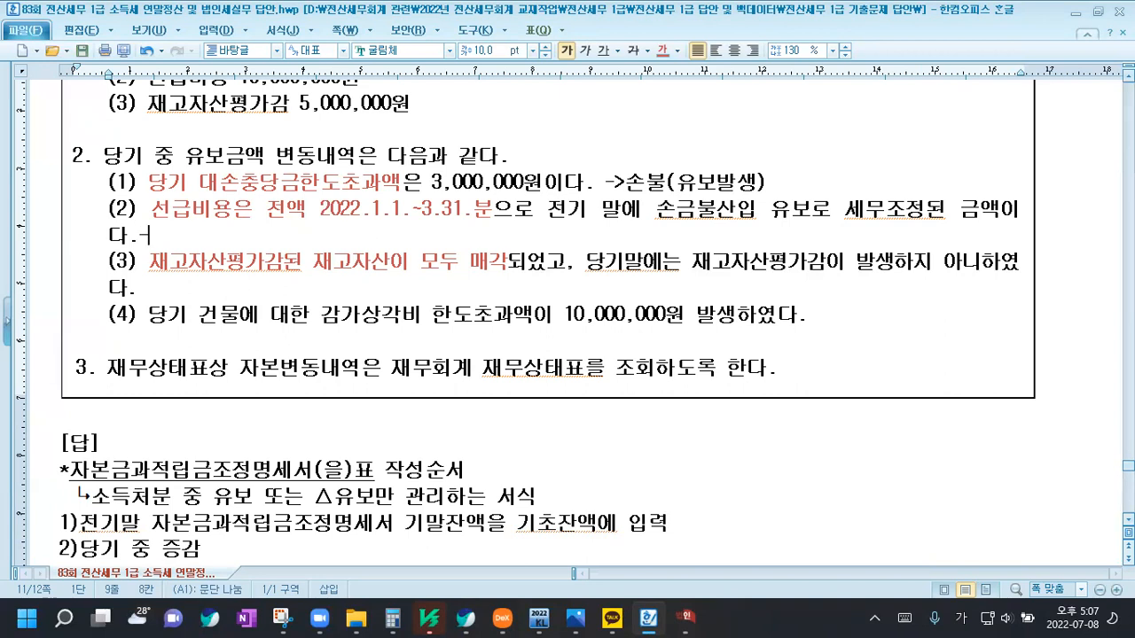
{"action": "type", "text": "손산"}
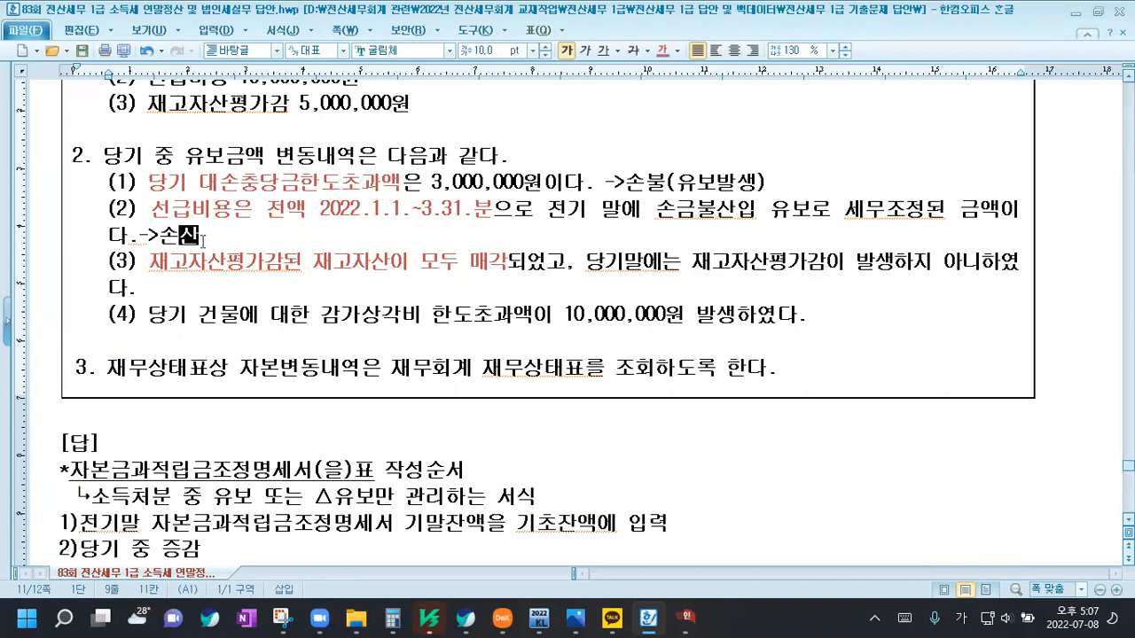
{"action": "type", "text": "(ㅁ보감소)"}
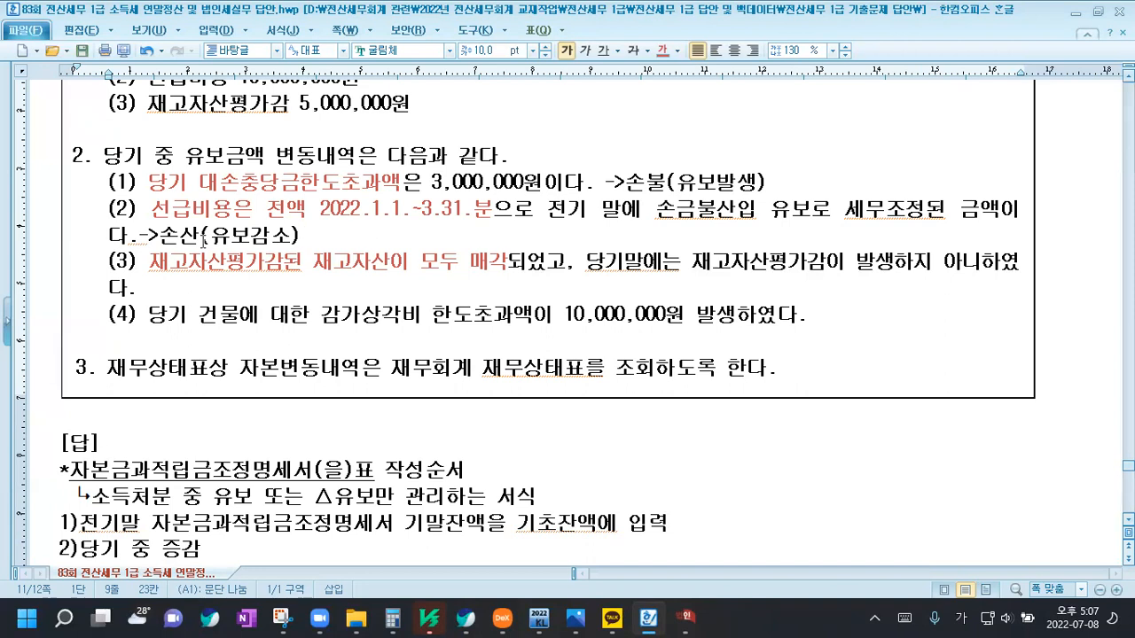
{"action": "left_click", "coordinate": [685, 616]}
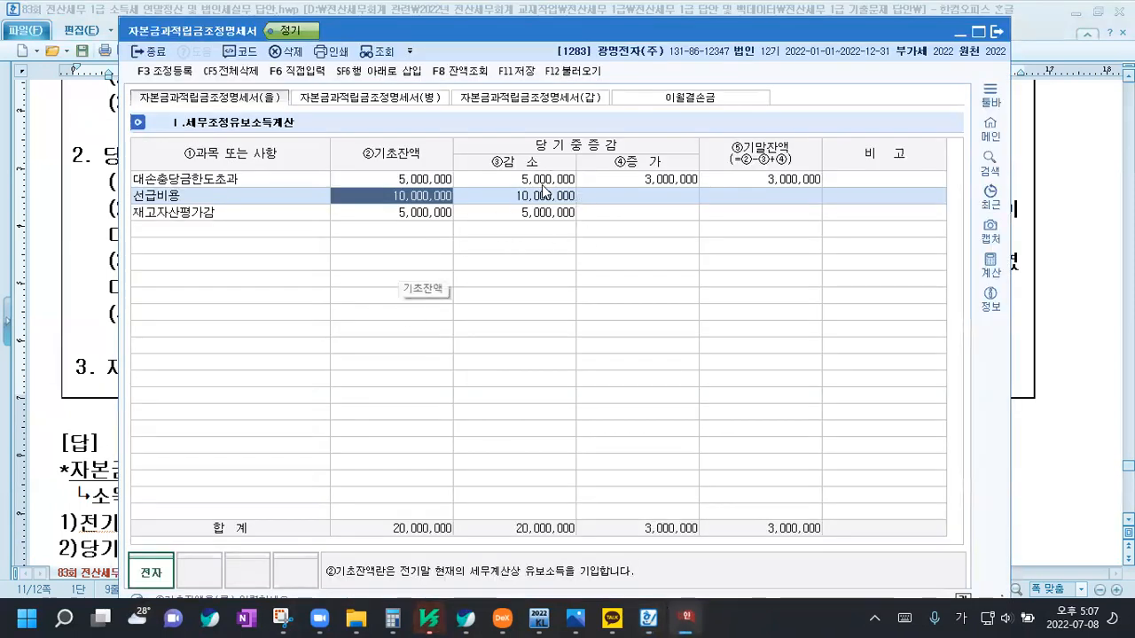
Append "->손산(유보감소)" to item (3) in the Hangul document and check 재고자산평가감's 기초잔액 and 감소 in KcLep
{"action": "left_click", "coordinate": [104, 288]}
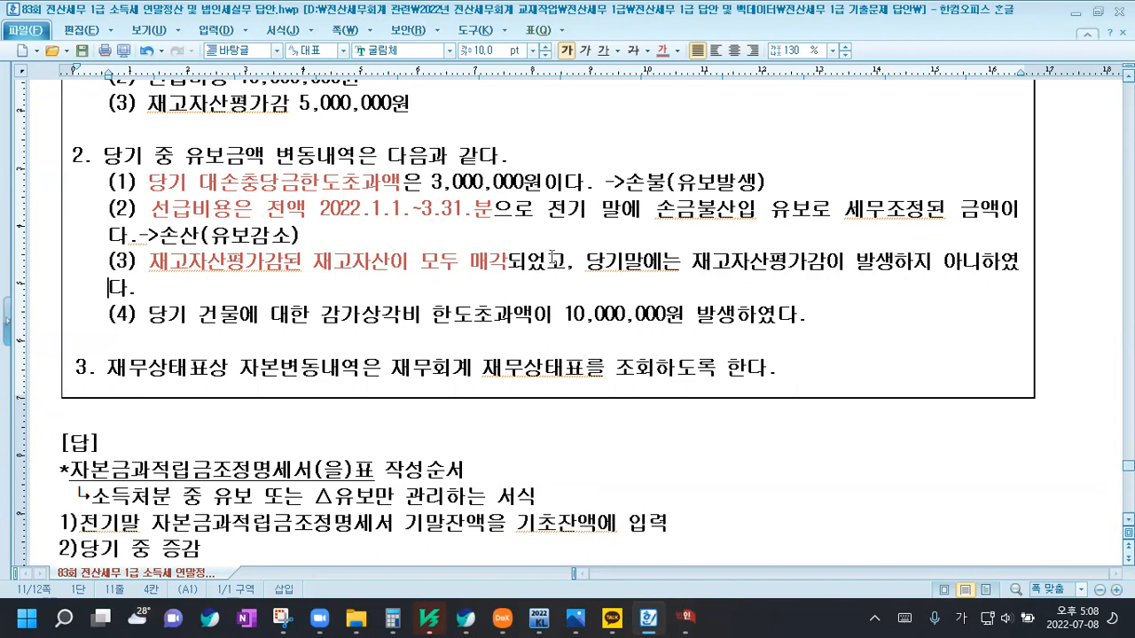
{"action": "left_click", "coordinate": [231, 295]}
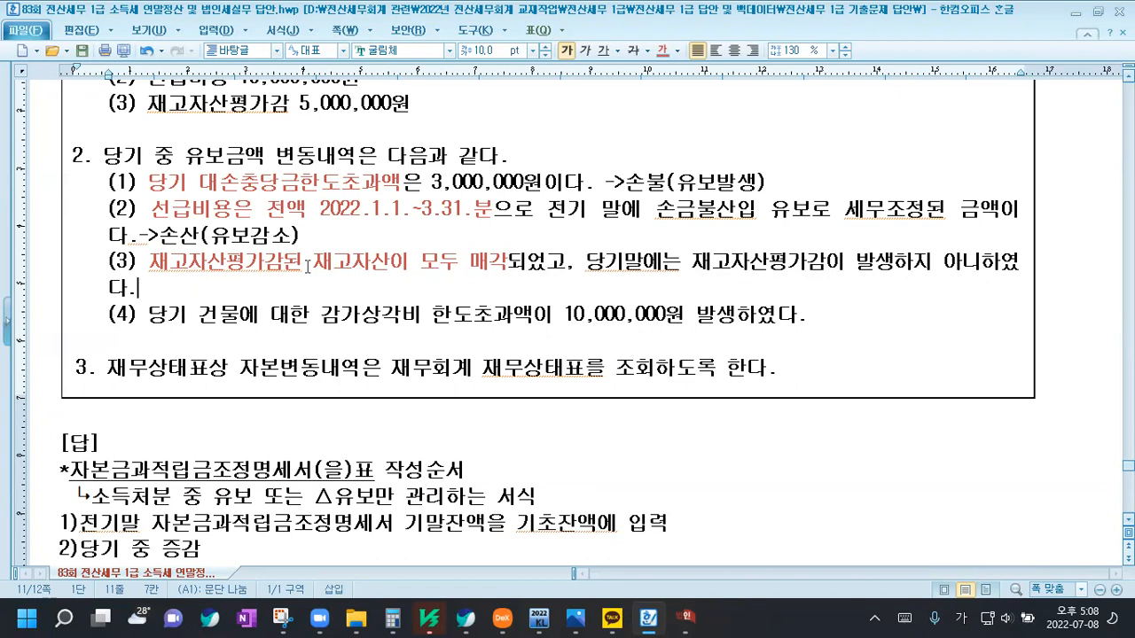
{"action": "type", "text": "-"}
{"action": "type", "text": ">손"}
{"action": "type", "text": "산(유보가"}
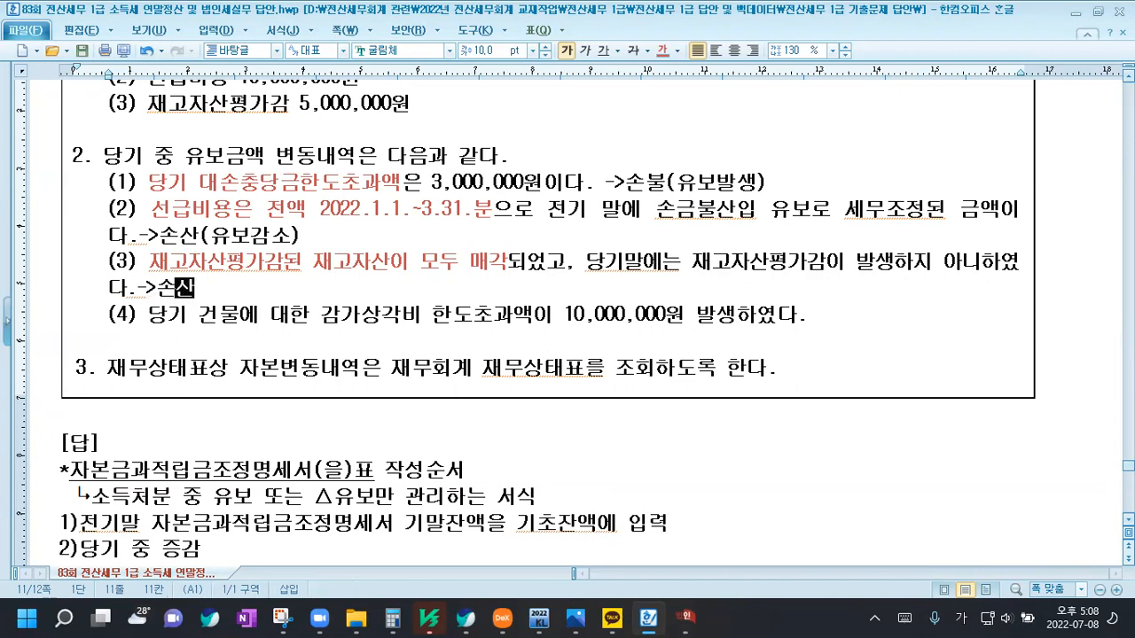
{"action": "type", "text": "ㅁ소)"}
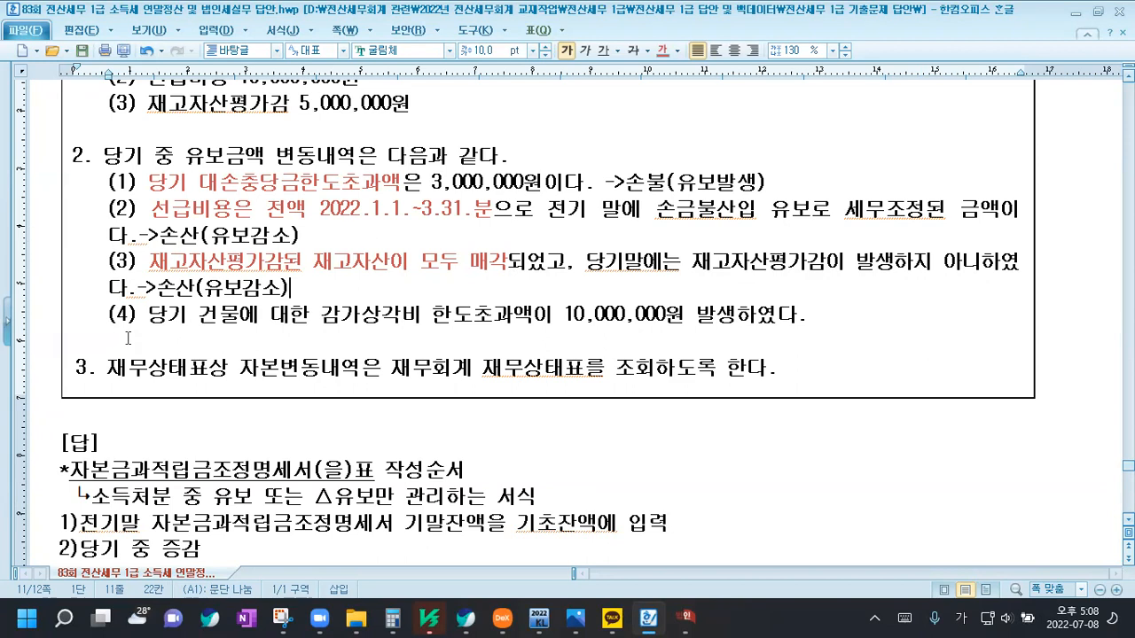
{"action": "left_click", "coordinate": [685, 618]}
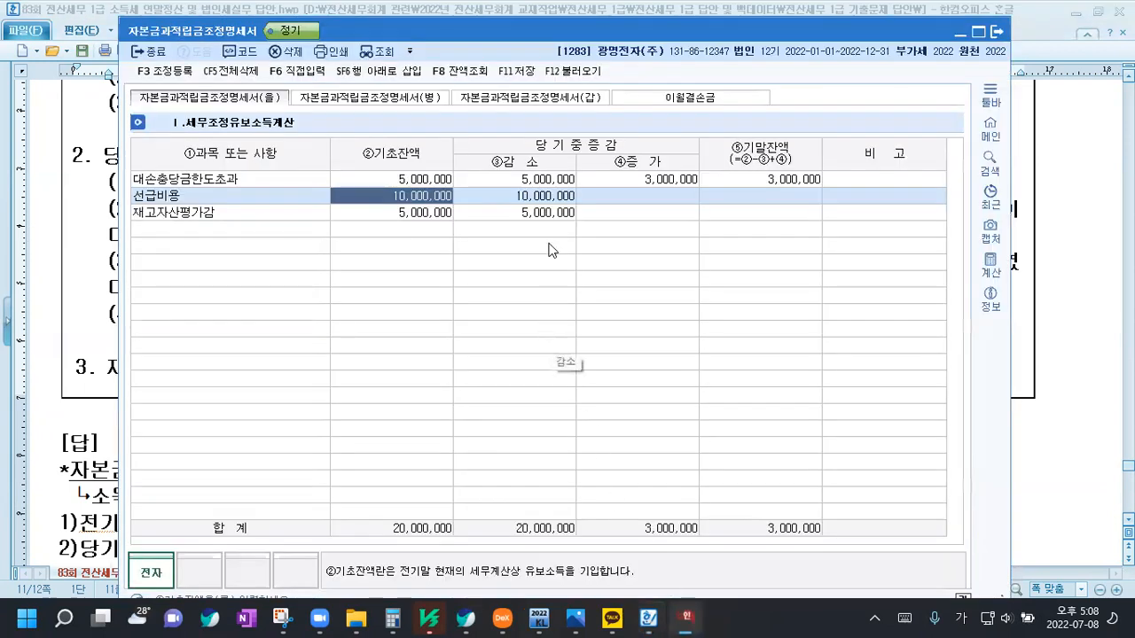
{"action": "left_click", "coordinate": [536, 214]}
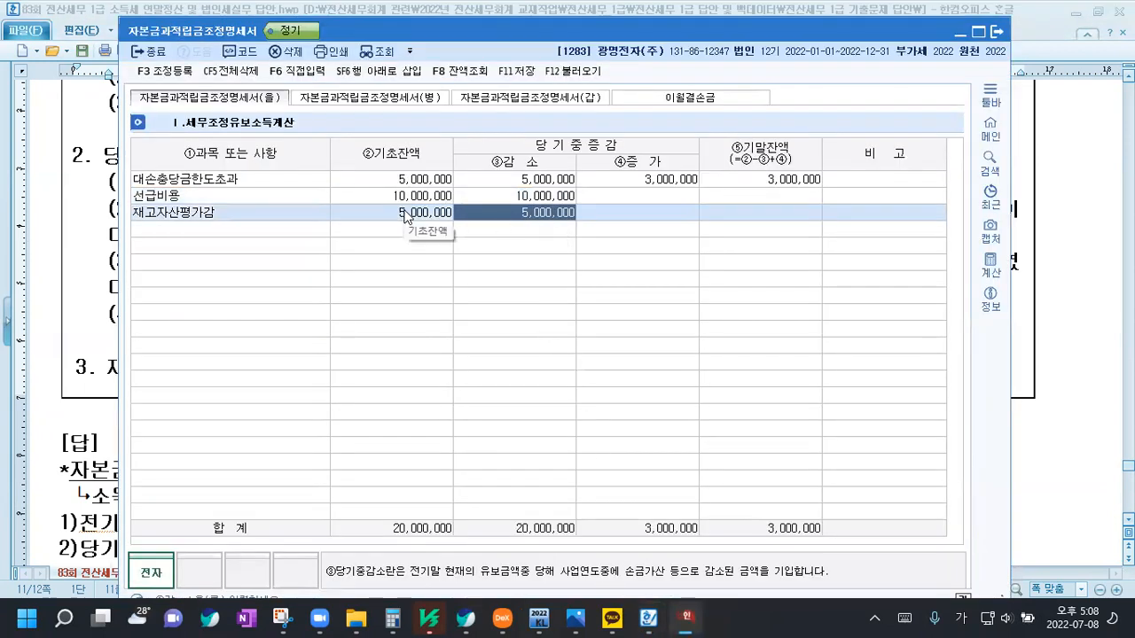
{"action": "left_click", "coordinate": [403, 211]}
{"action": "left_click", "coordinate": [529, 211]}
Switch to the Hangul document and add the note "->손불(유보발생)" below item (4) on the building's 감가상각비 한도초과액
{"action": "left_click", "coordinate": [110, 239]}
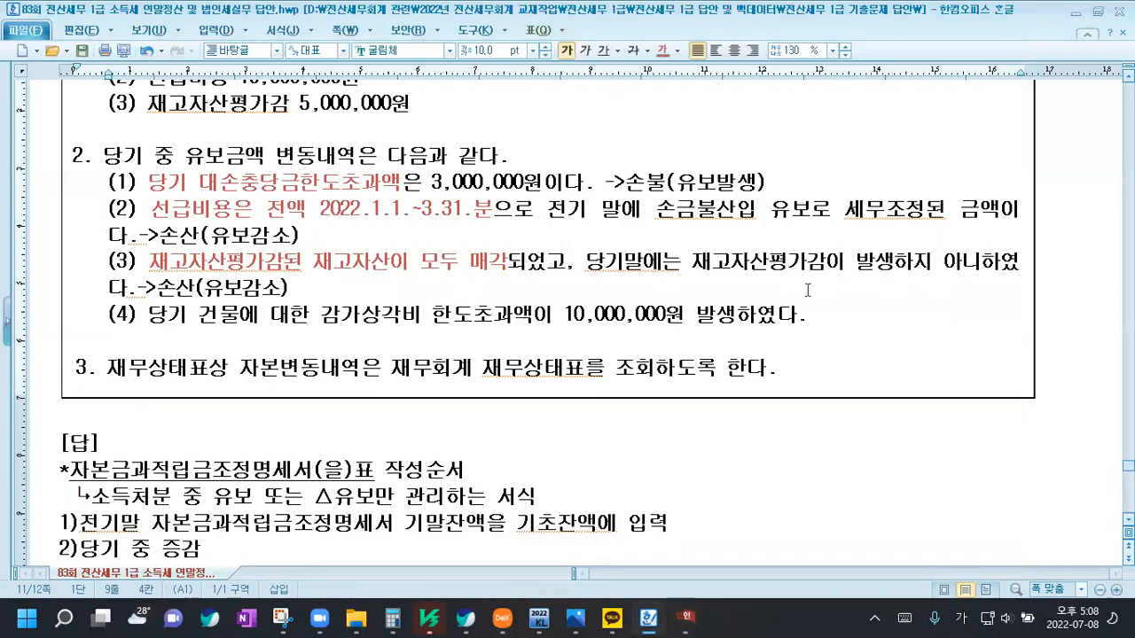
{"action": "left_click", "coordinate": [168, 340]}
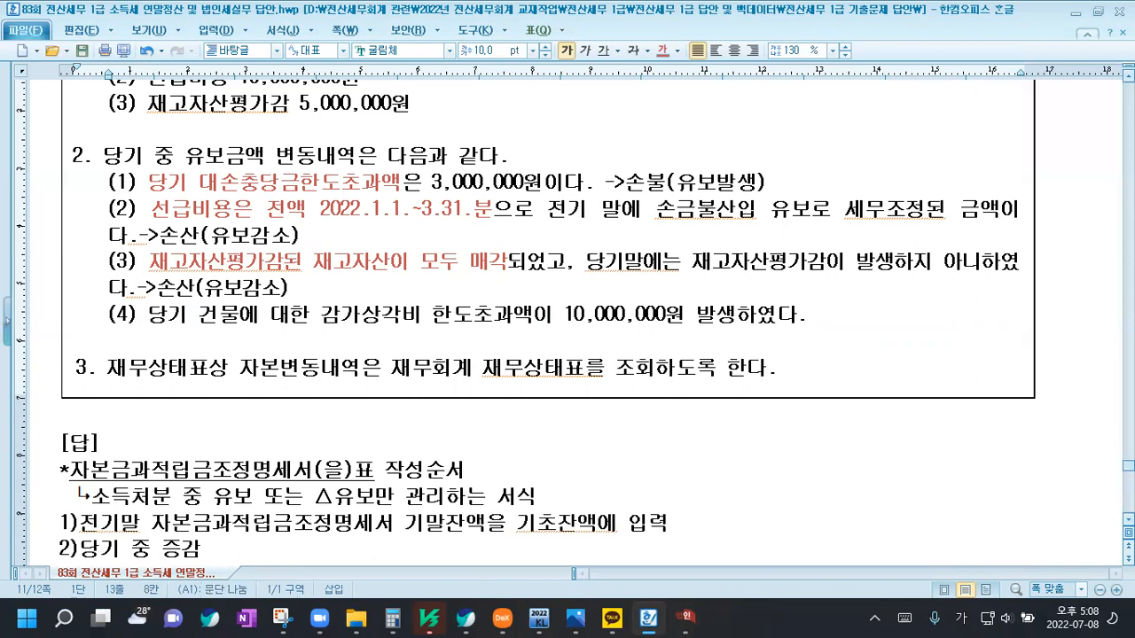
{"action": "type", "text": "ㅓ"}
{"action": "type", "text": ">"}
{"action": "type", "text": "손불"}
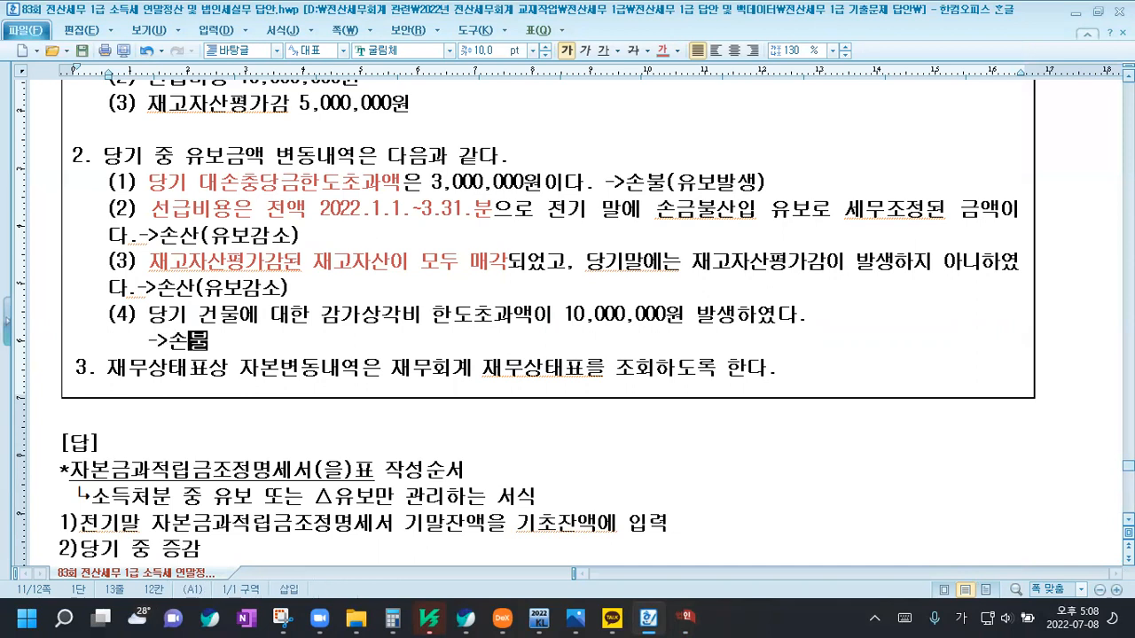
{"action": "type", "text": "(유보"}
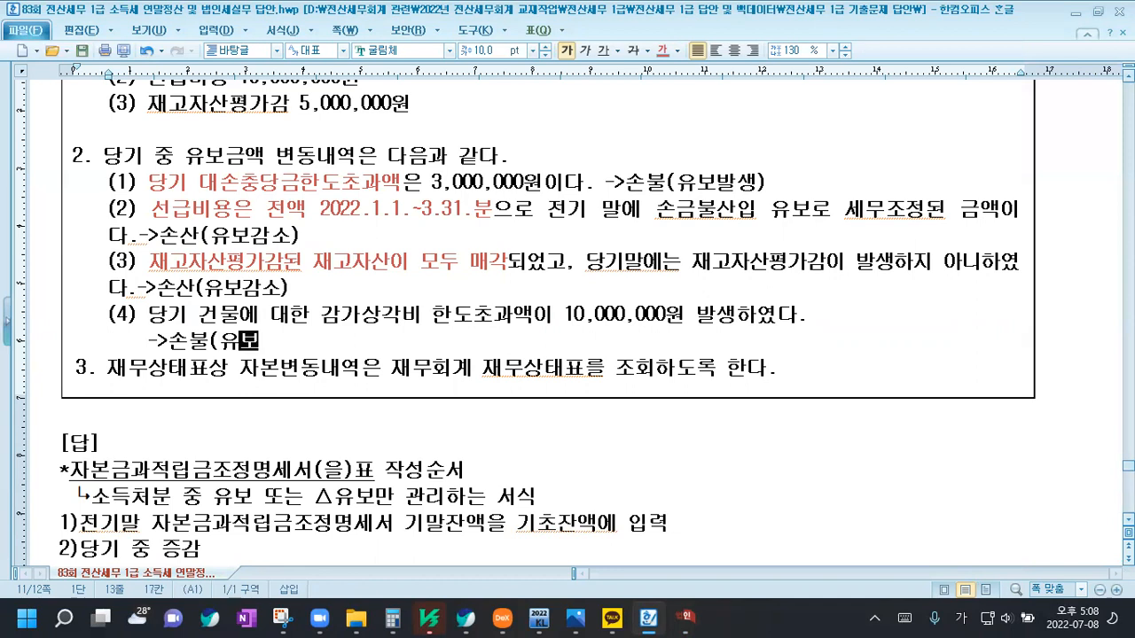
{"action": "type", "text": "발생)"}
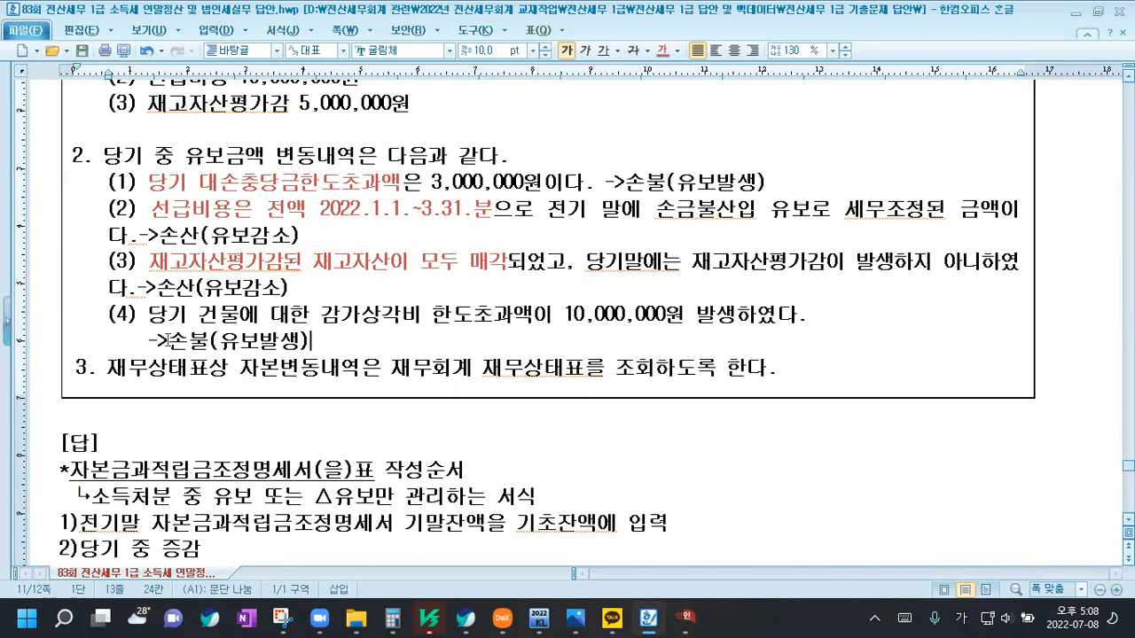
Add the item 감가상각비한도초과 with a 증가 of 10,000,000 to the (을) form in KcLep and open the (갑) form
{"action": "left_click", "coordinate": [685, 618]}
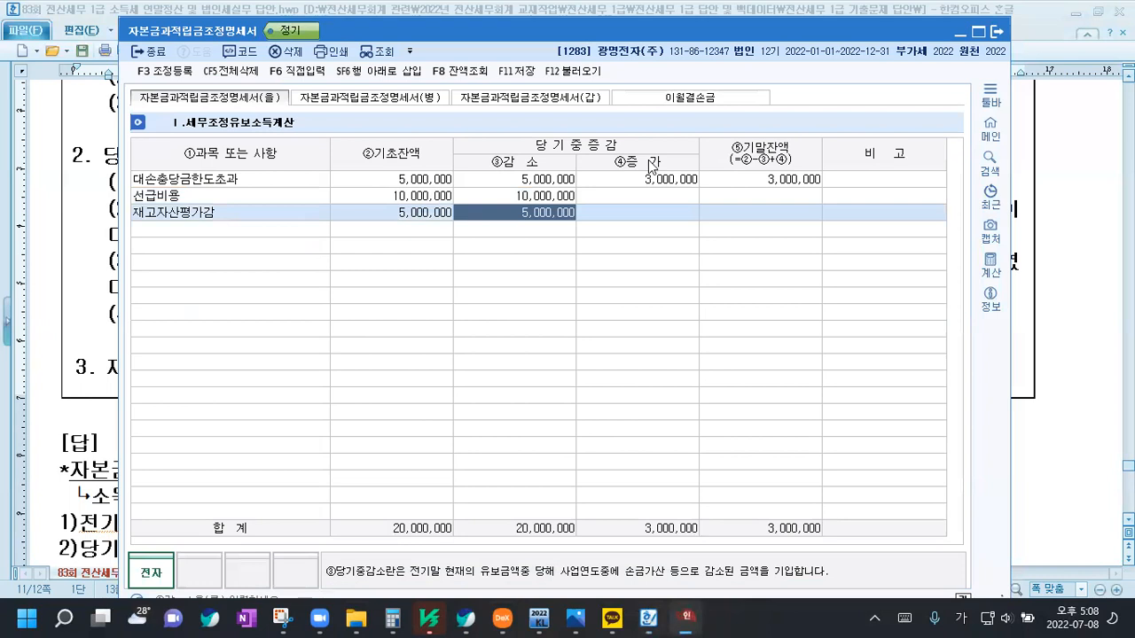
{"action": "key", "text": "Return"}
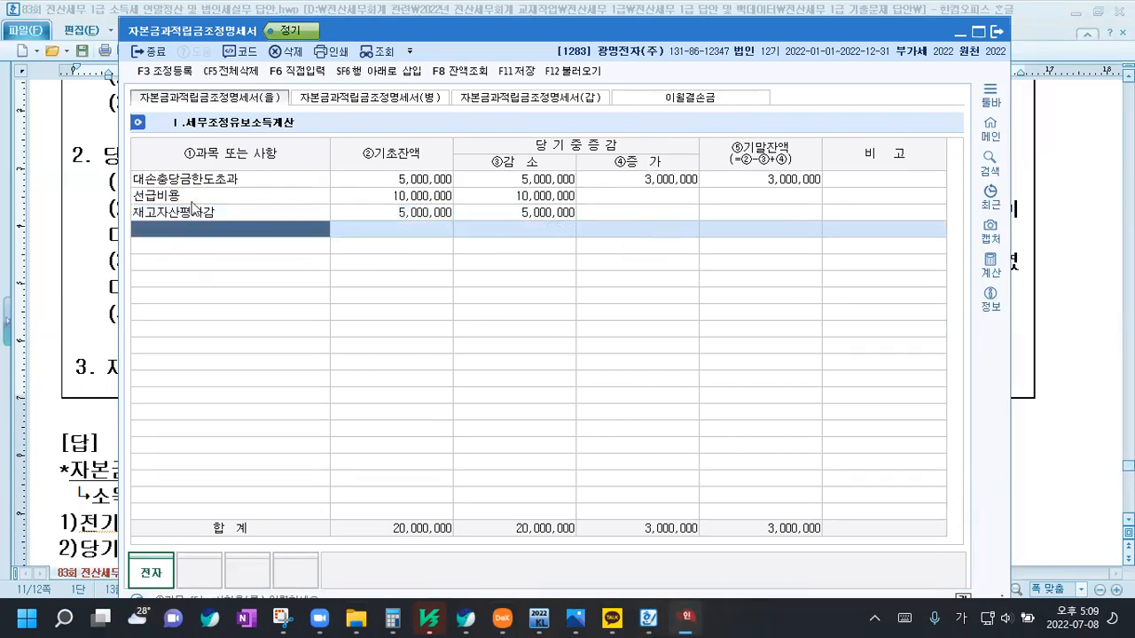
{"action": "type", "text": "감가"}
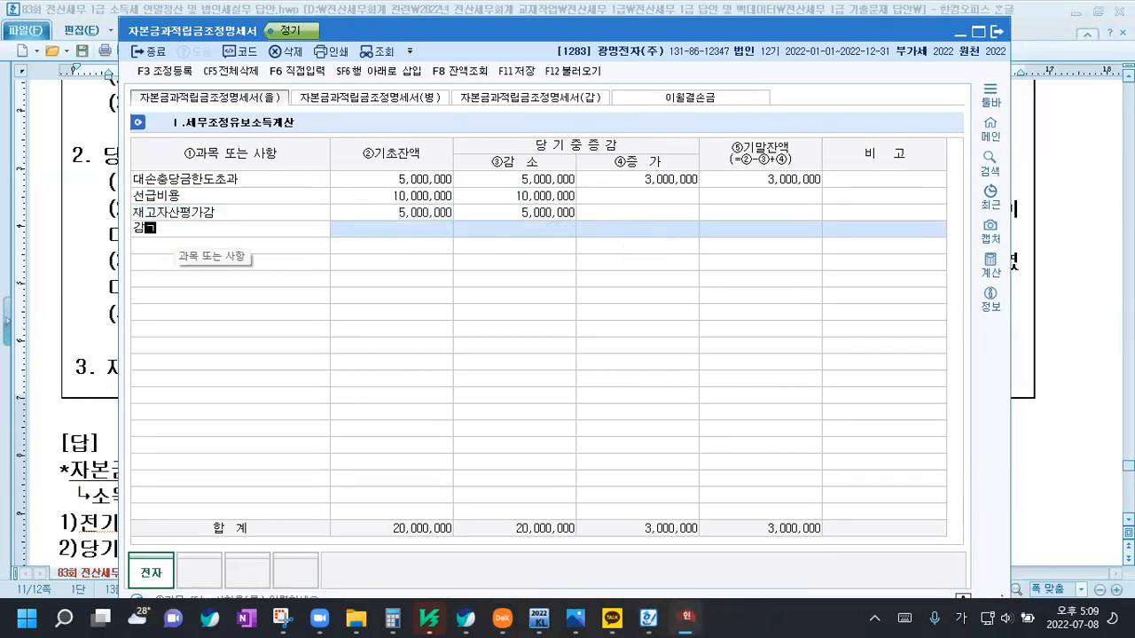
{"action": "key", "text": "Return"}
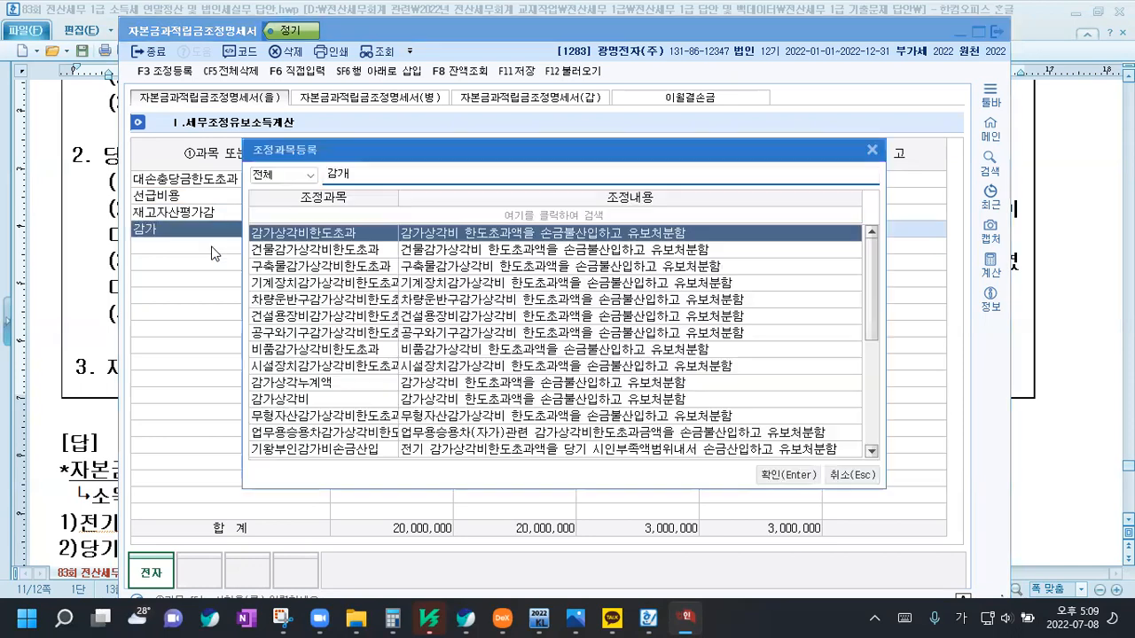
{"action": "key", "text": "Return"}
{"action": "key", "text": "Return"}
{"action": "key", "text": "Return"}
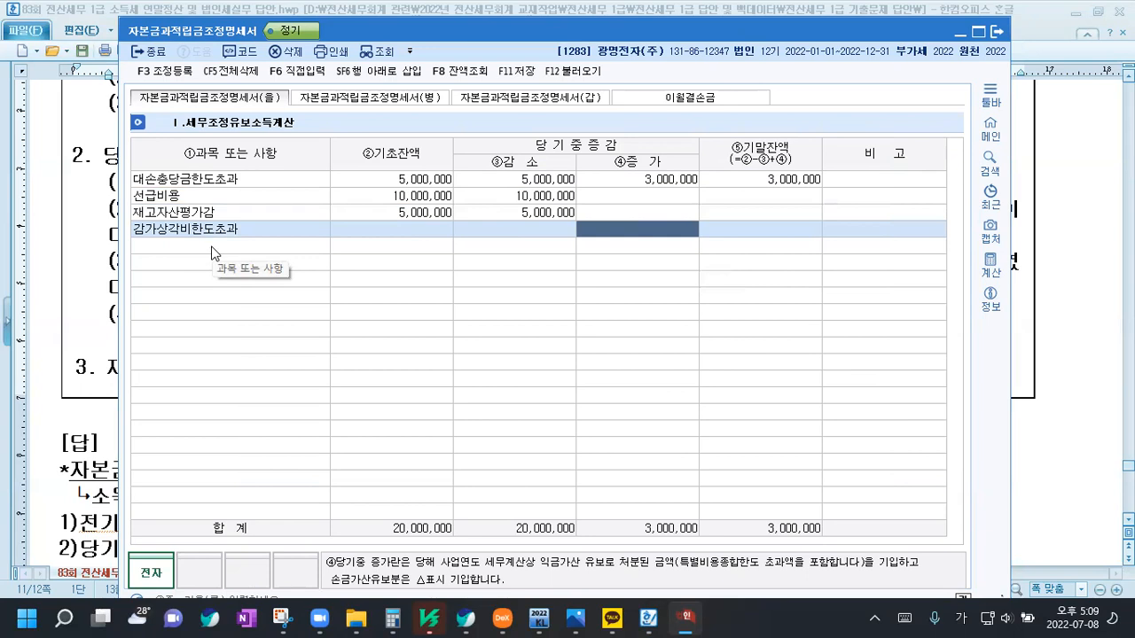
{"action": "type", "text": "10000000"}
{"action": "key", "text": "Return"}
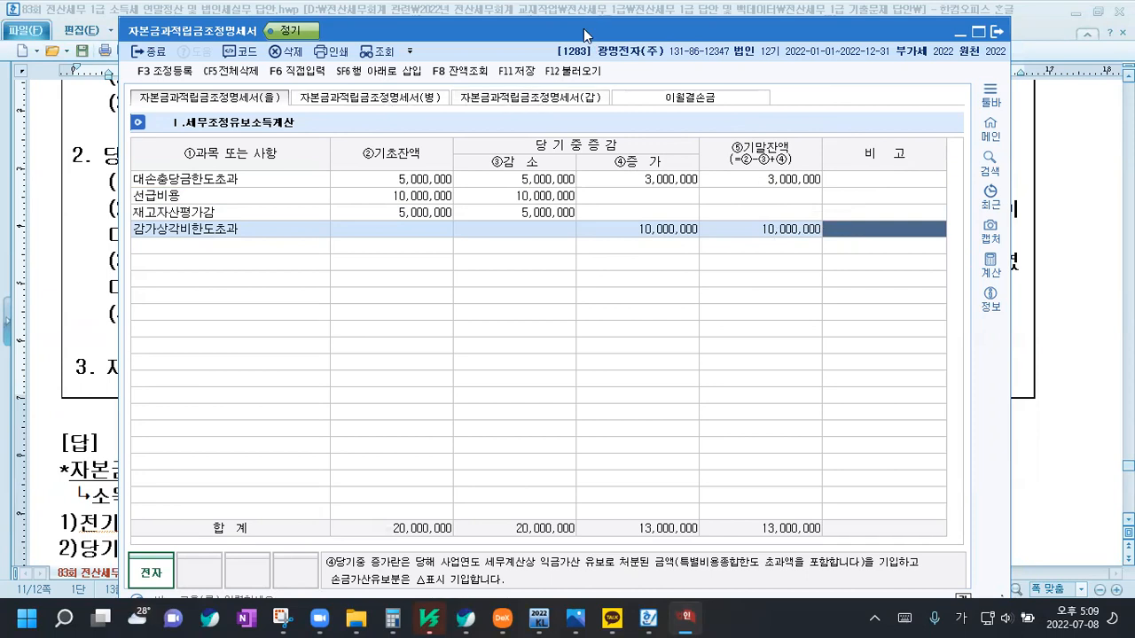
{"action": "left_click_drag", "start_coordinate": [583, 28], "coordinate": [587, 15]}
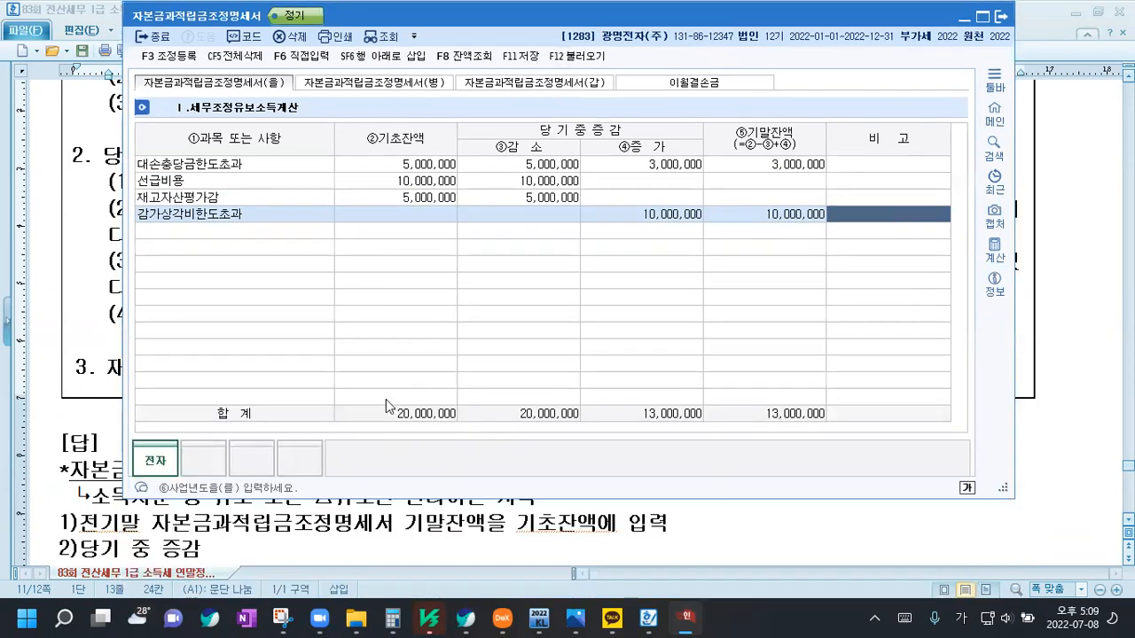
{"action": "left_click", "coordinate": [531, 82]}
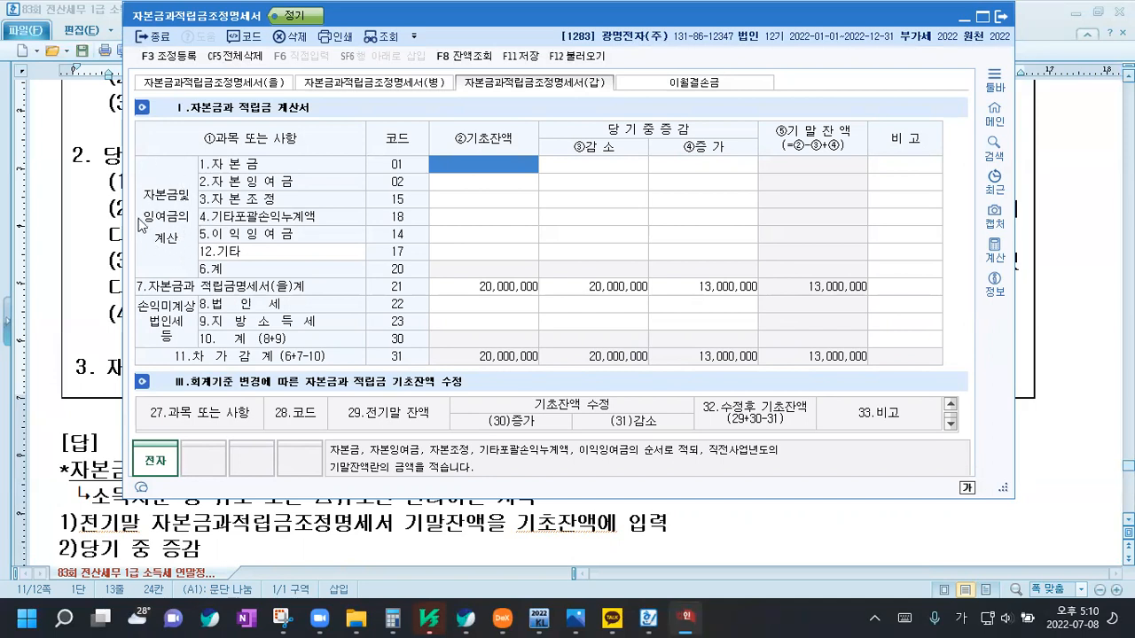
In the Hangul document, insert a blank line above item 3 and colour its phrase "재무회계 재무상태표를 조회" red
{"action": "left_click", "coordinate": [88, 330]}
{"action": "scroll", "coordinate": [98, 337], "scroll_direction": "down", "scroll_amount": 3}
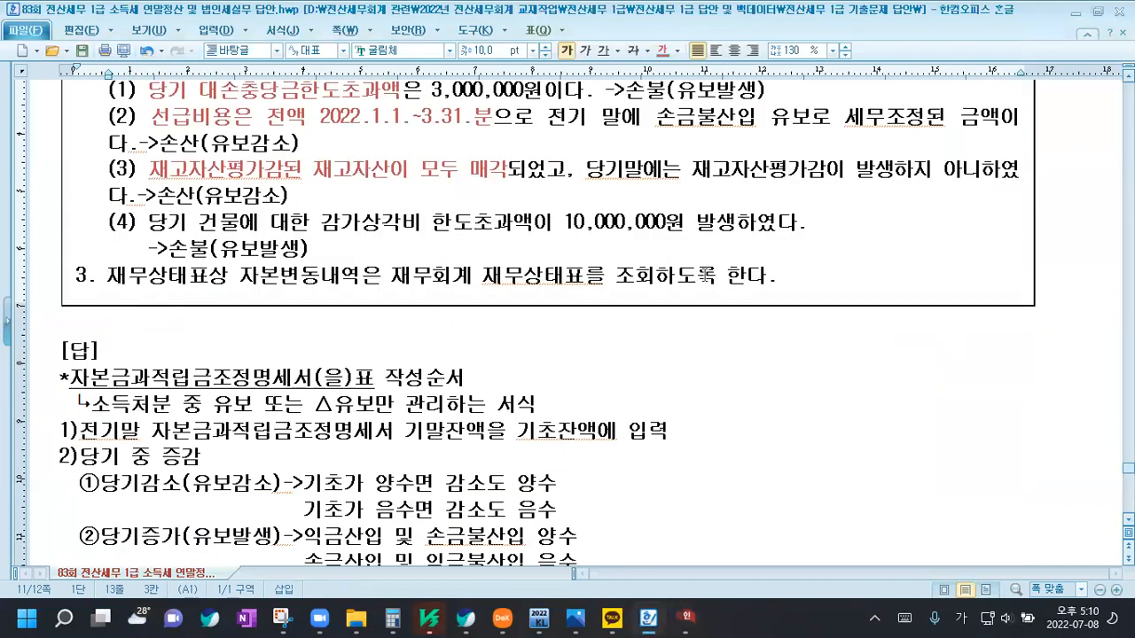
{"action": "left_click", "coordinate": [340, 253]}
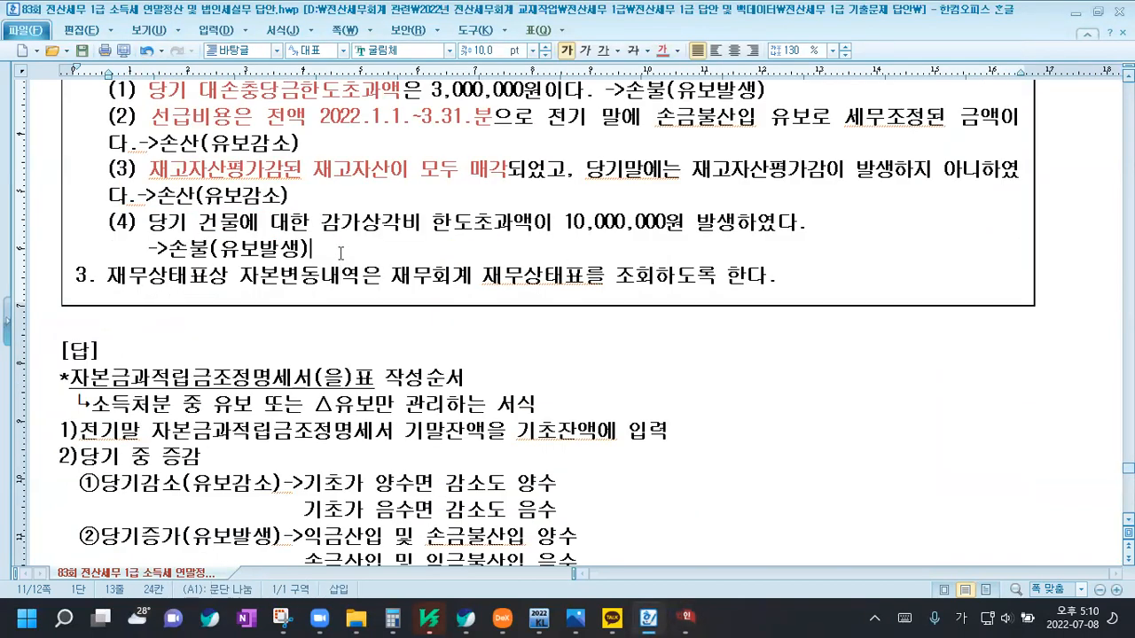
{"action": "key", "text": "Return"}
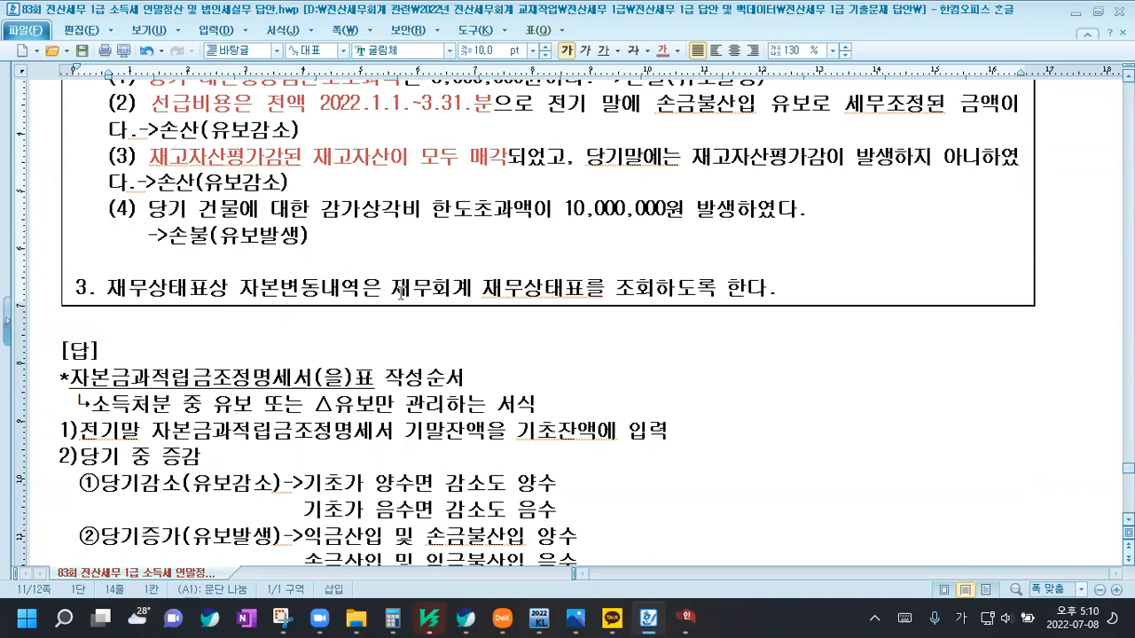
{"action": "left_click_drag", "start_coordinate": [392, 291], "coordinate": [660, 292]}
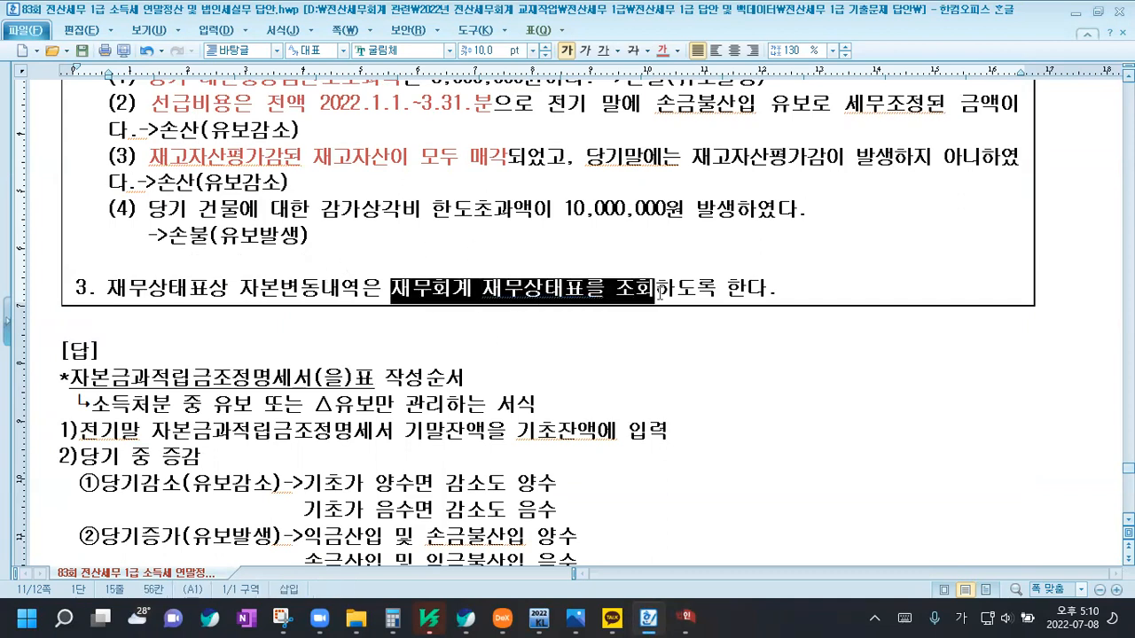
{"action": "left_click", "coordinate": [661, 50]}
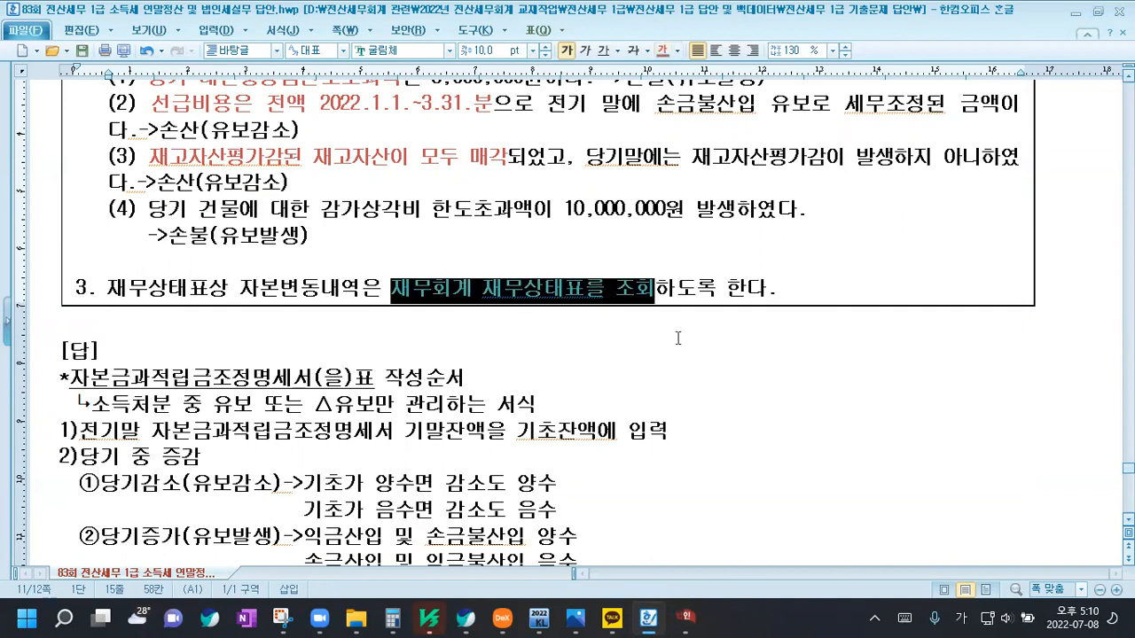
{"action": "left_click", "coordinate": [669, 352]}
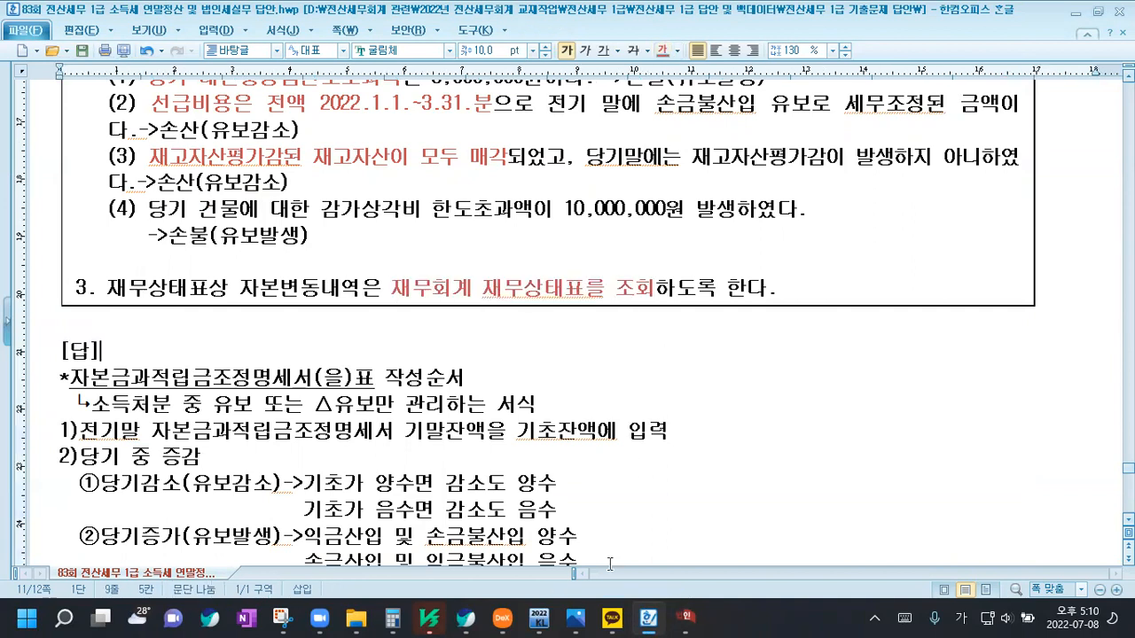
Switch to KcLep and open the 재무상태표 from 회계관리 for 2022년 12월
{"action": "left_click", "coordinate": [687, 618]}
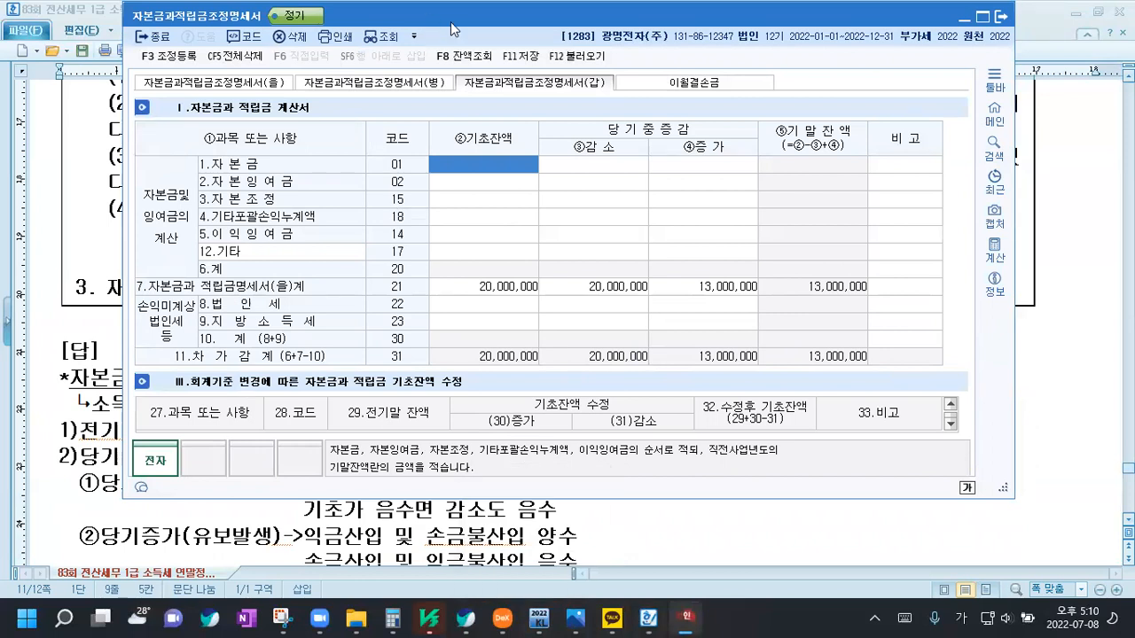
{"action": "left_click_drag", "start_coordinate": [452, 25], "coordinate": [530, 137]}
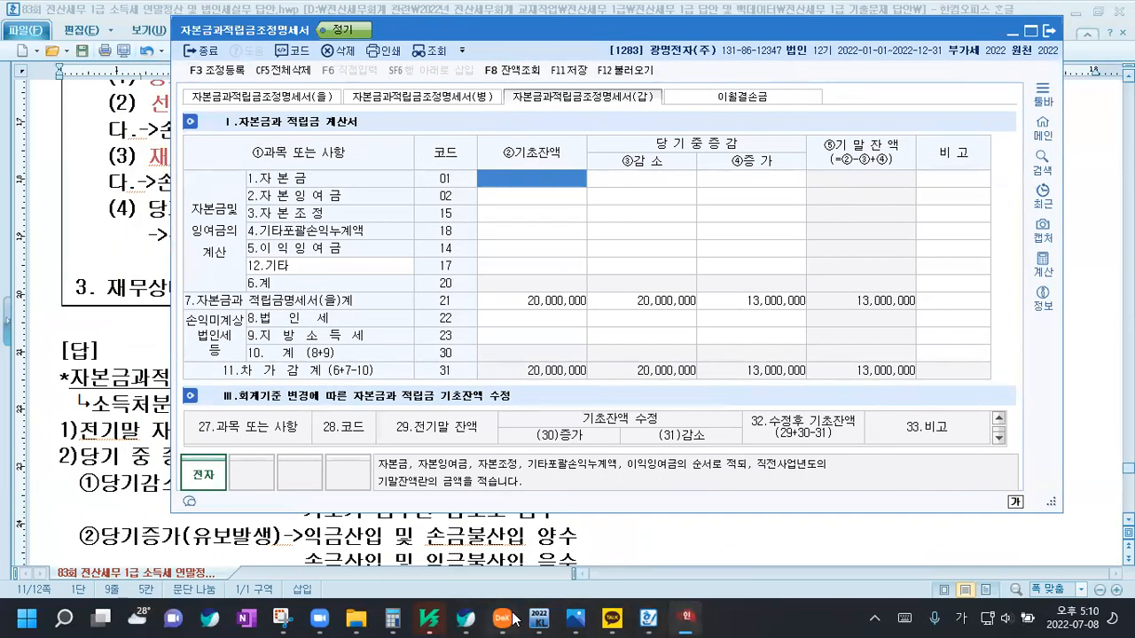
{"action": "left_click", "coordinate": [539, 618]}
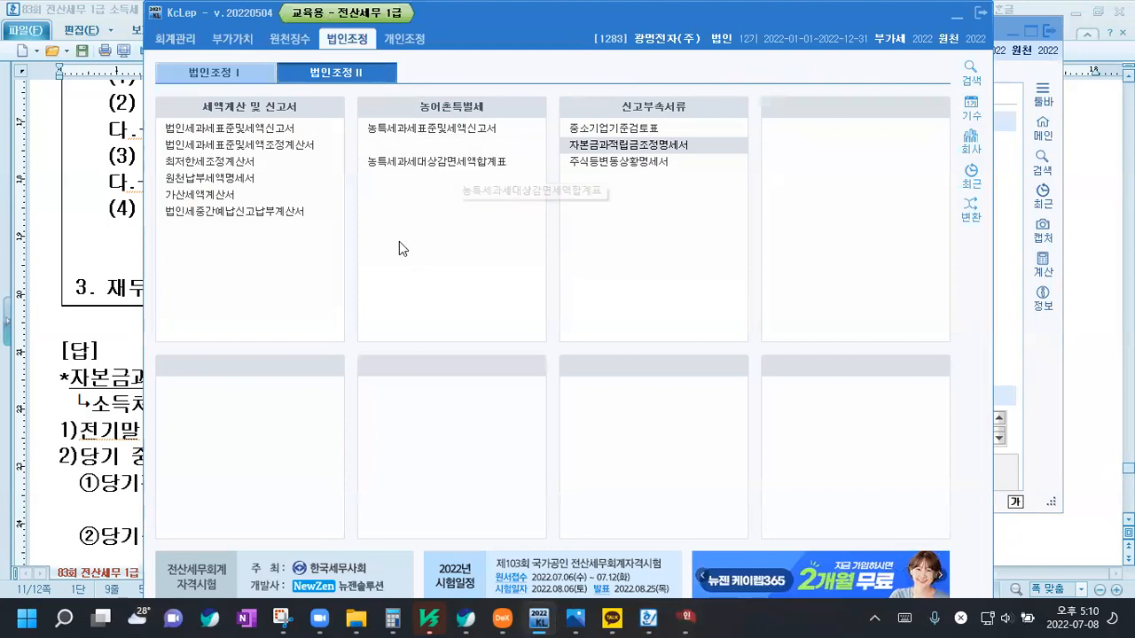
{"action": "left_click", "coordinate": [177, 40]}
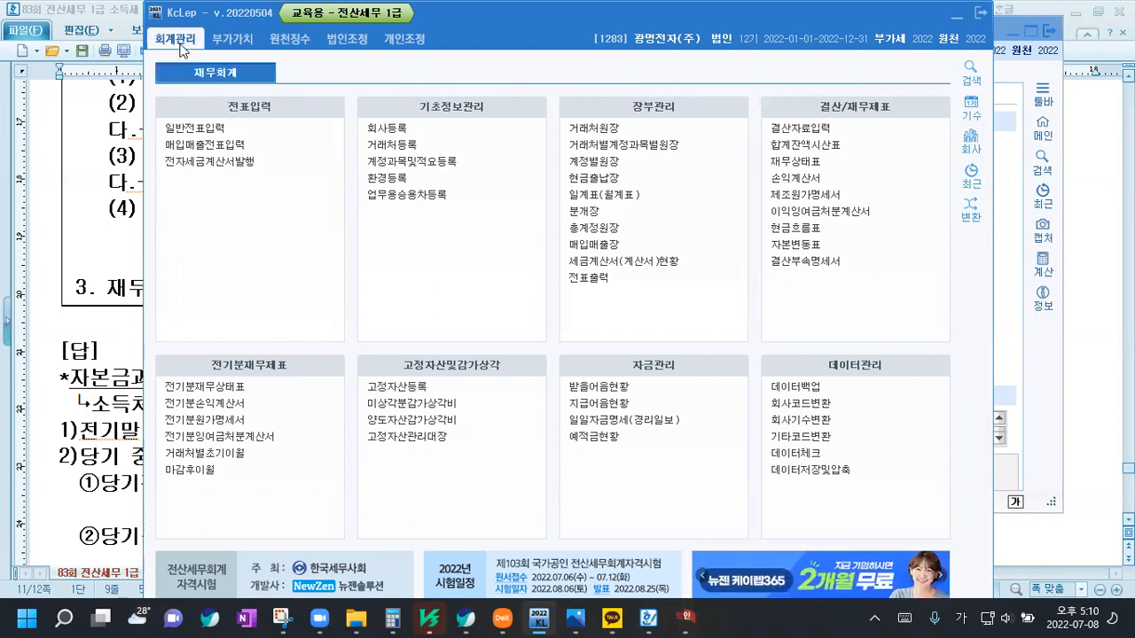
{"action": "left_click", "coordinate": [218, 75]}
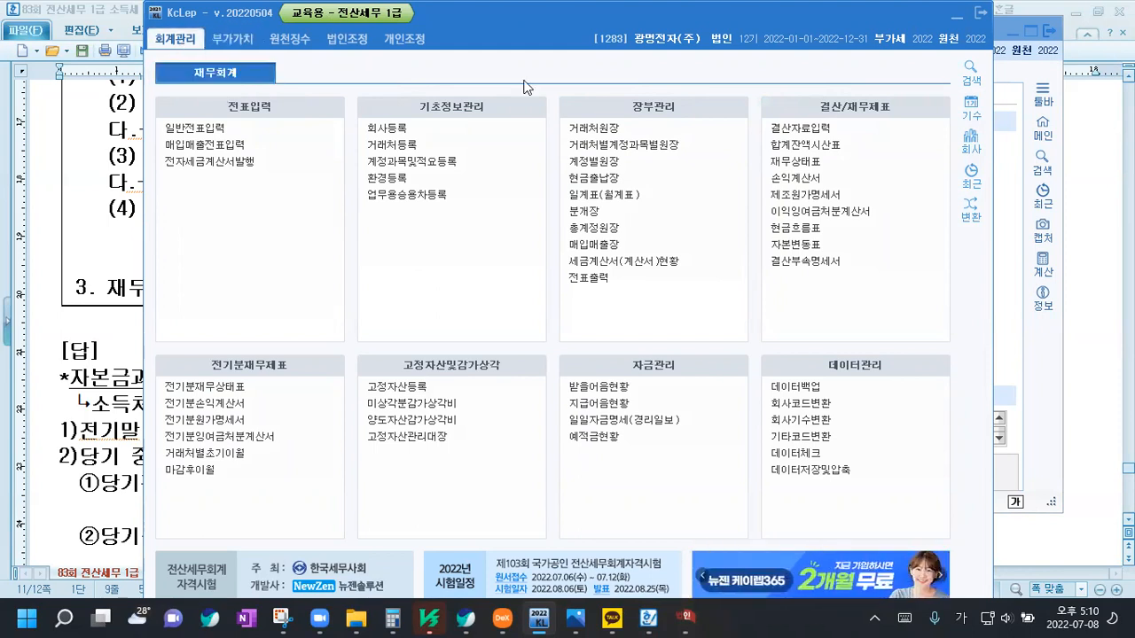
{"action": "left_click", "coordinate": [796, 169]}
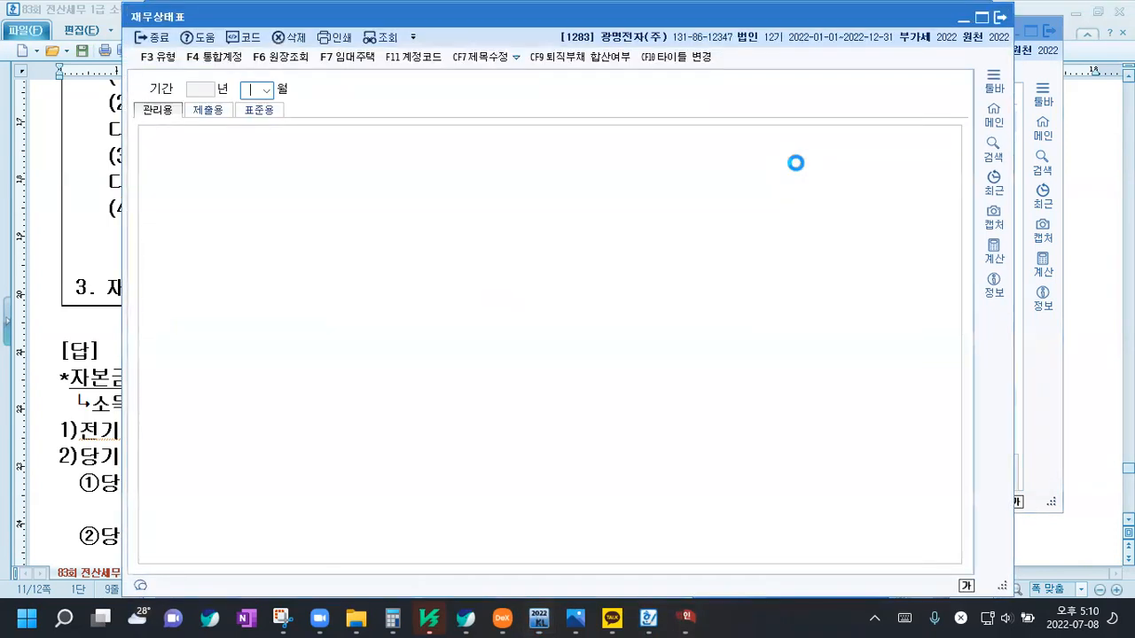
{"action": "type", "text": "12"}
{"action": "key", "text": "Return"}
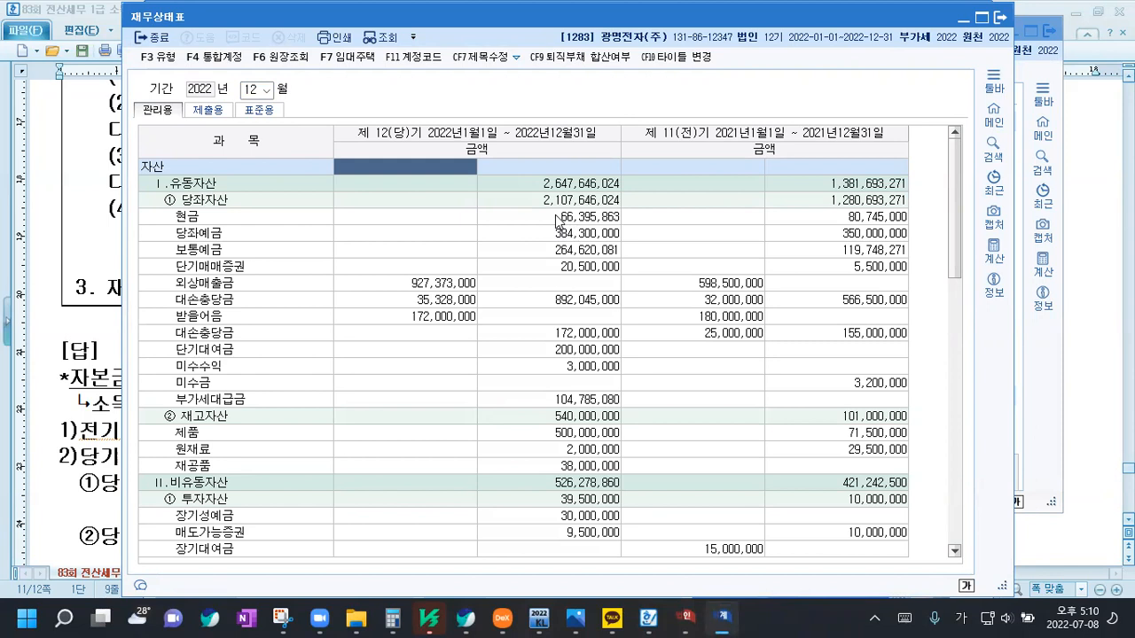
Look up 자본금 for both periods in the 재무상태표 and enter 300,000,000 as its 기초잔액 in the (갑) form
{"action": "scroll", "coordinate": [625, 282], "scroll_direction": "down", "scroll_amount": 3}
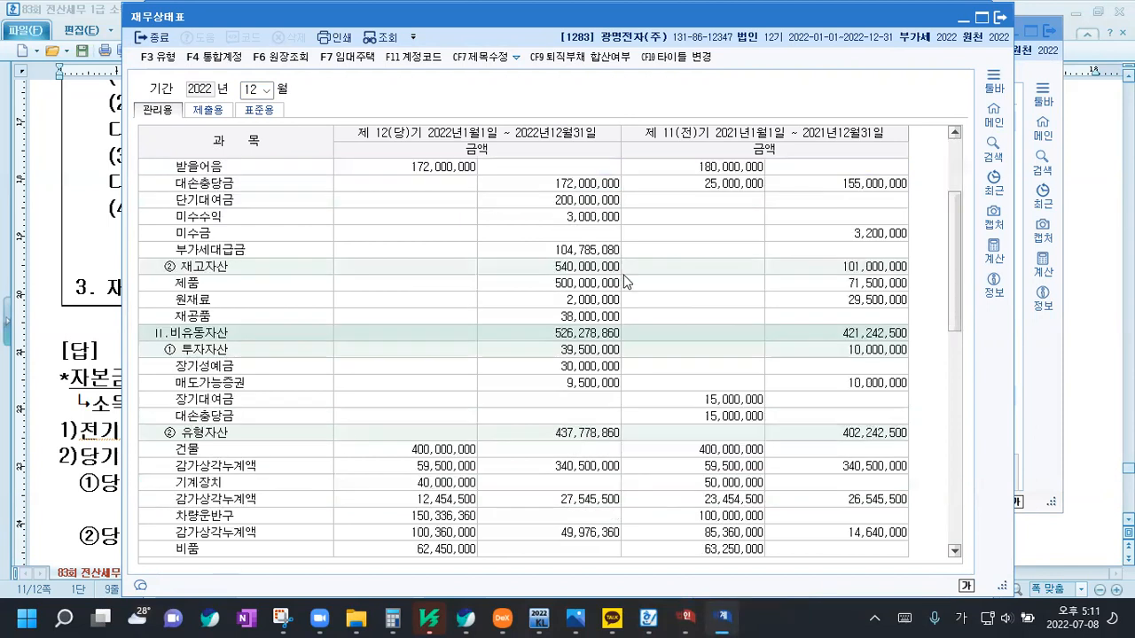
{"action": "scroll", "coordinate": [625, 282], "scroll_direction": "down", "scroll_amount": 10}
{"action": "scroll", "coordinate": [655, 282], "scroll_direction": "down", "scroll_amount": 2}
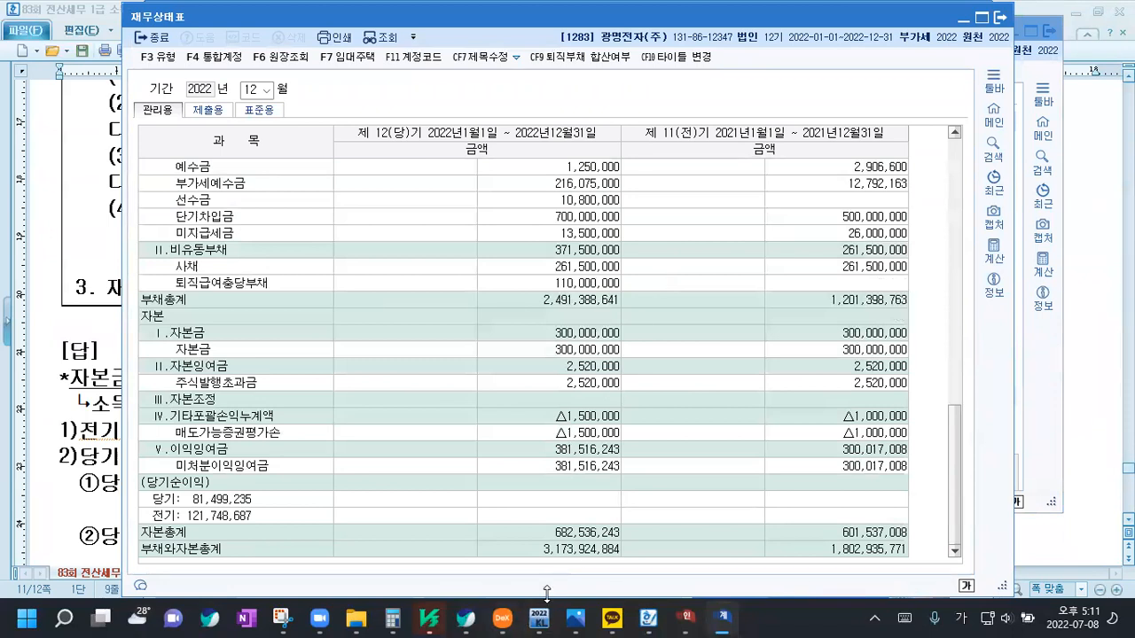
{"action": "left_click_drag", "start_coordinate": [546, 593], "coordinate": [546, 499]}
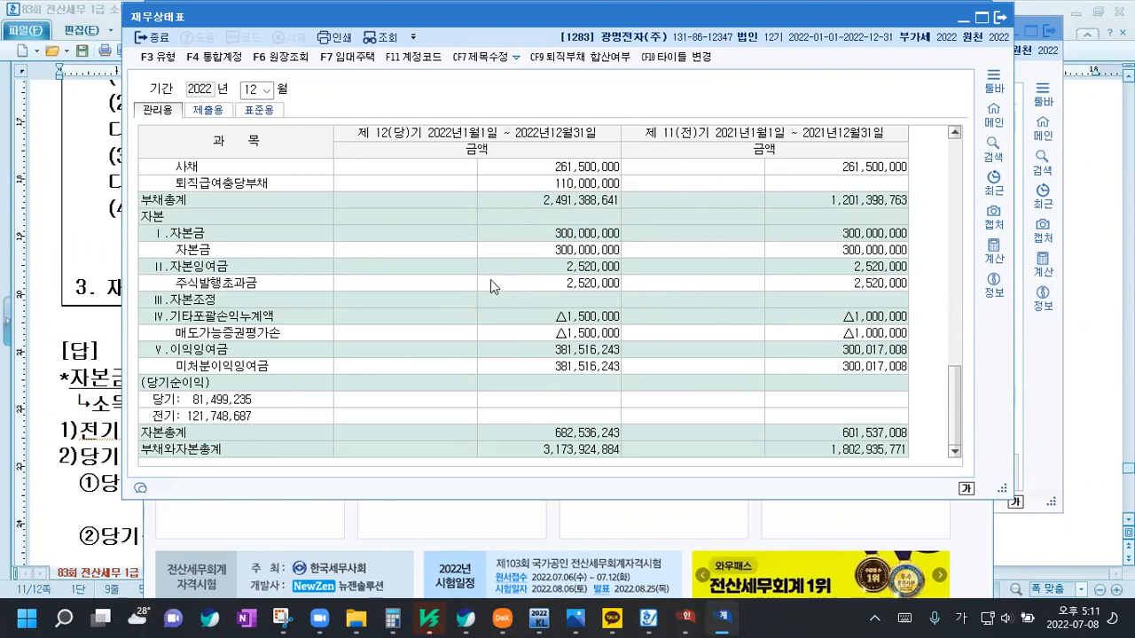
{"action": "left_click", "coordinate": [848, 251]}
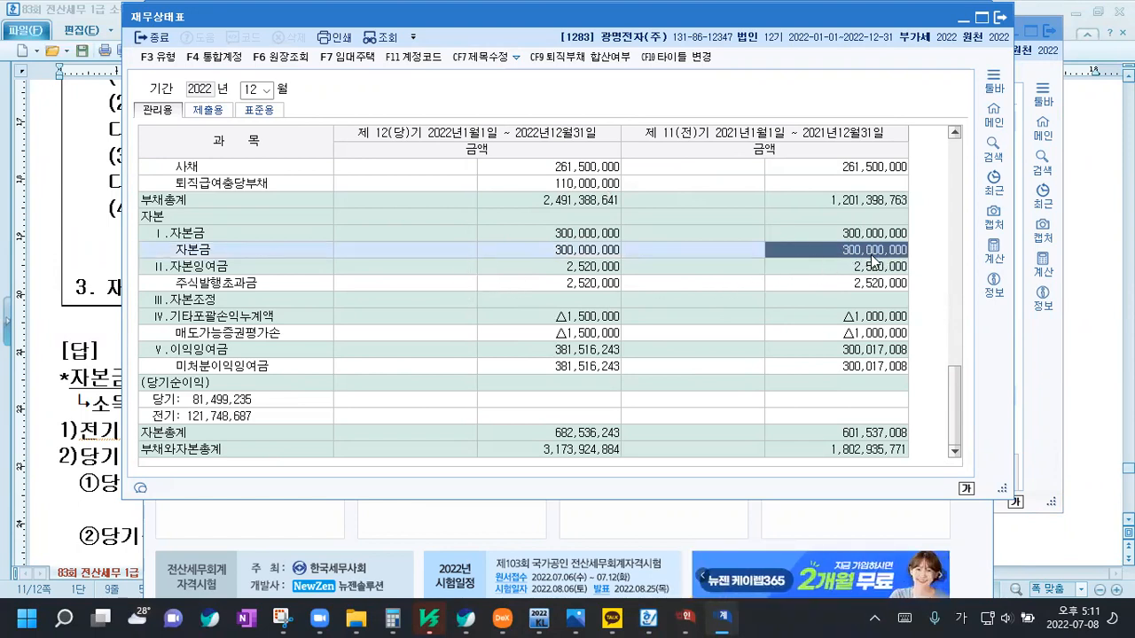
{"action": "left_click", "coordinate": [578, 259]}
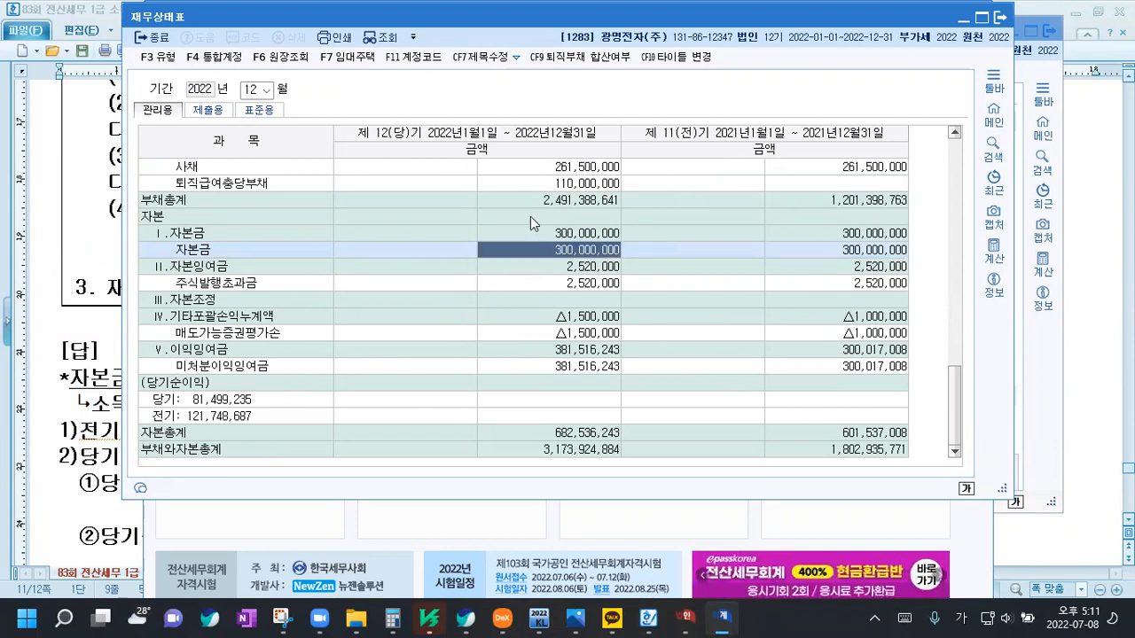
{"action": "left_click", "coordinate": [685, 618]}
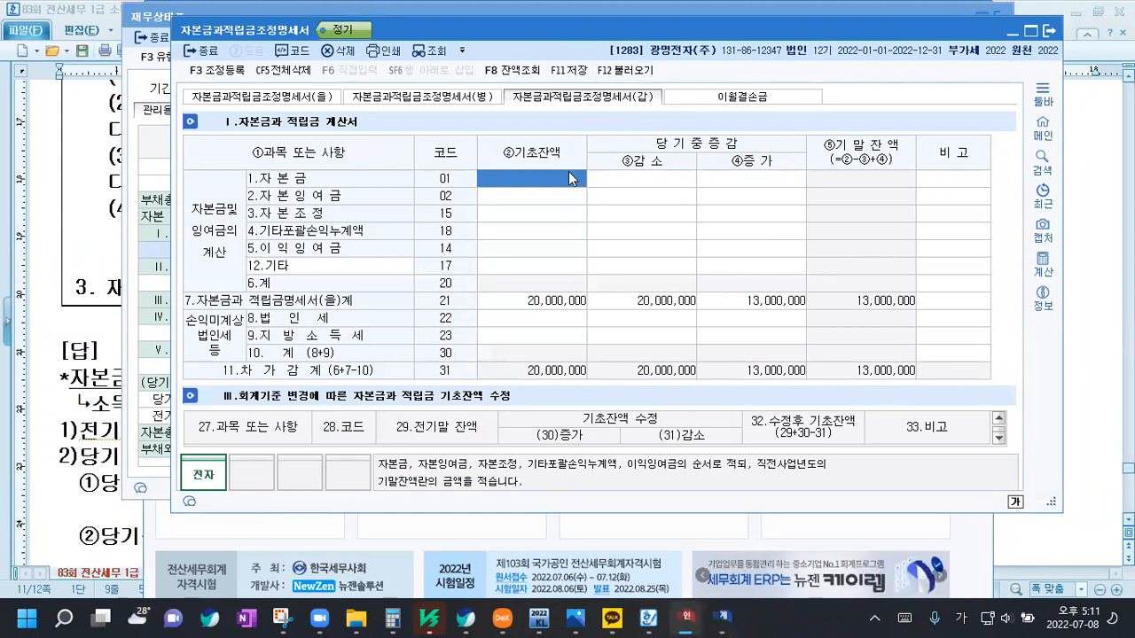
{"action": "type", "text": "300000000"}
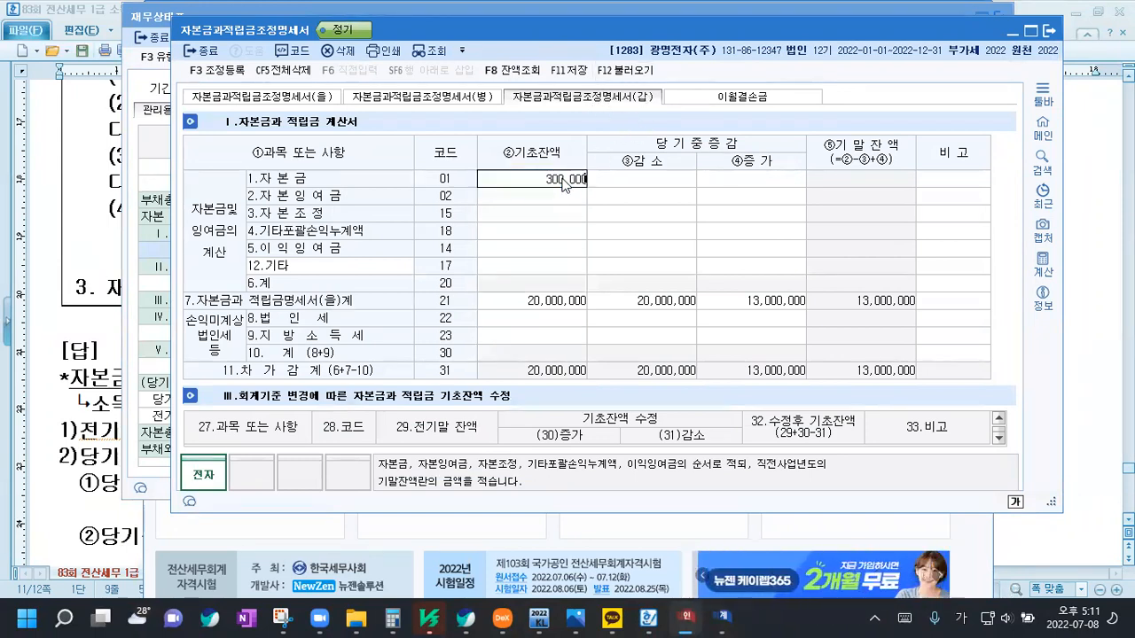
{"action": "key", "text": "Return"}
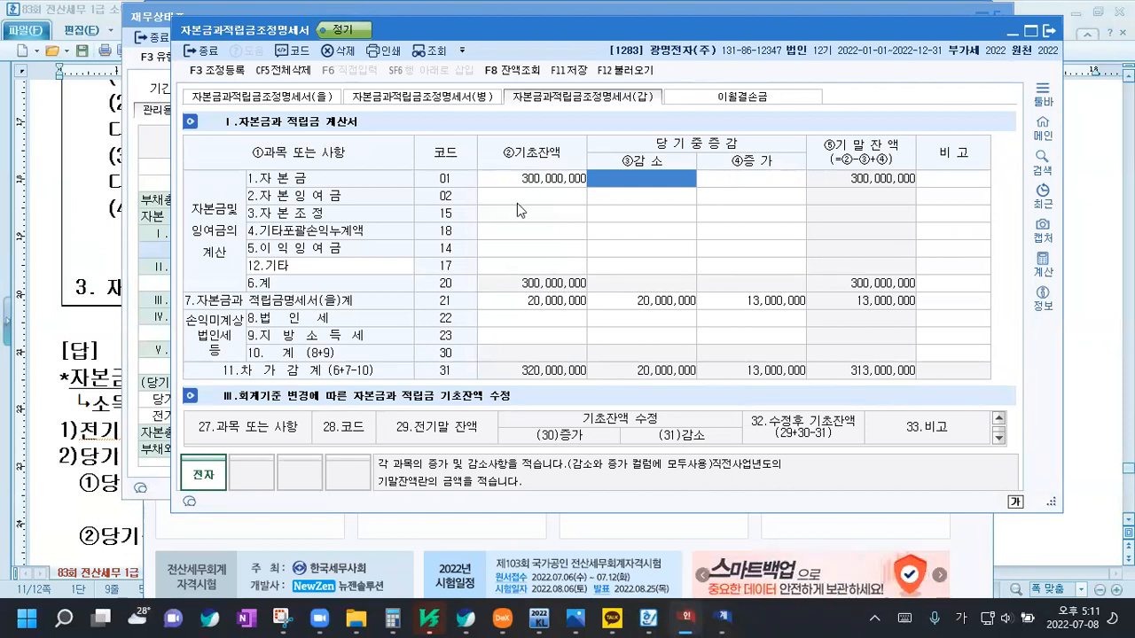
Check 자본잉여금 in the 재무상태표 and enter 2,520,000 as its 기초잔액 in the (갑) form
{"action": "left_click", "coordinate": [723, 617]}
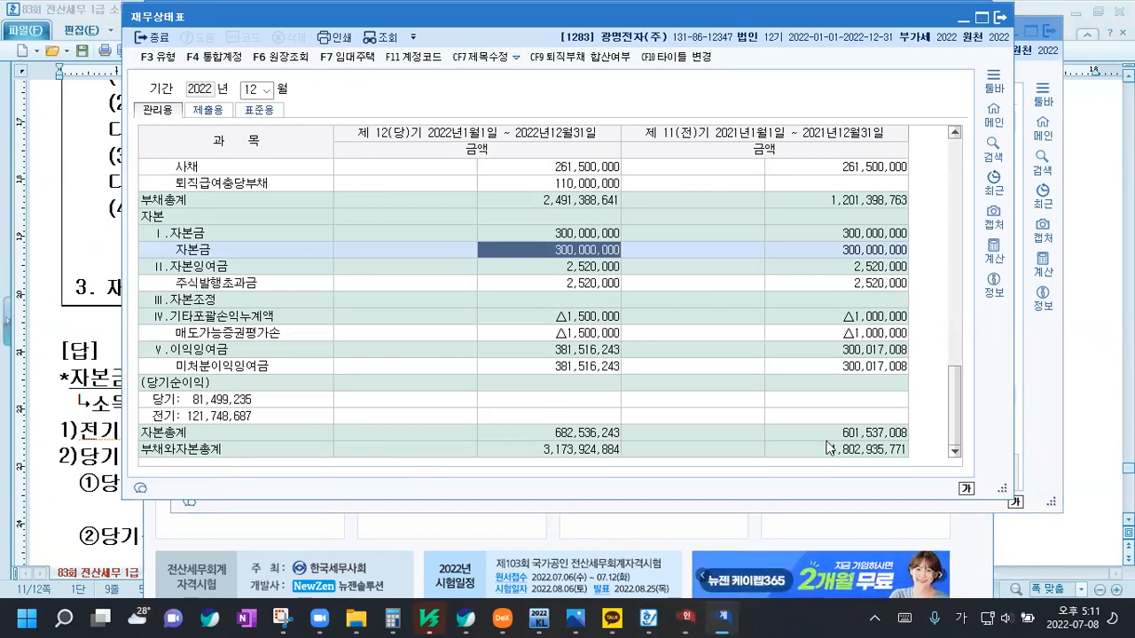
{"action": "left_click", "coordinate": [684, 618]}
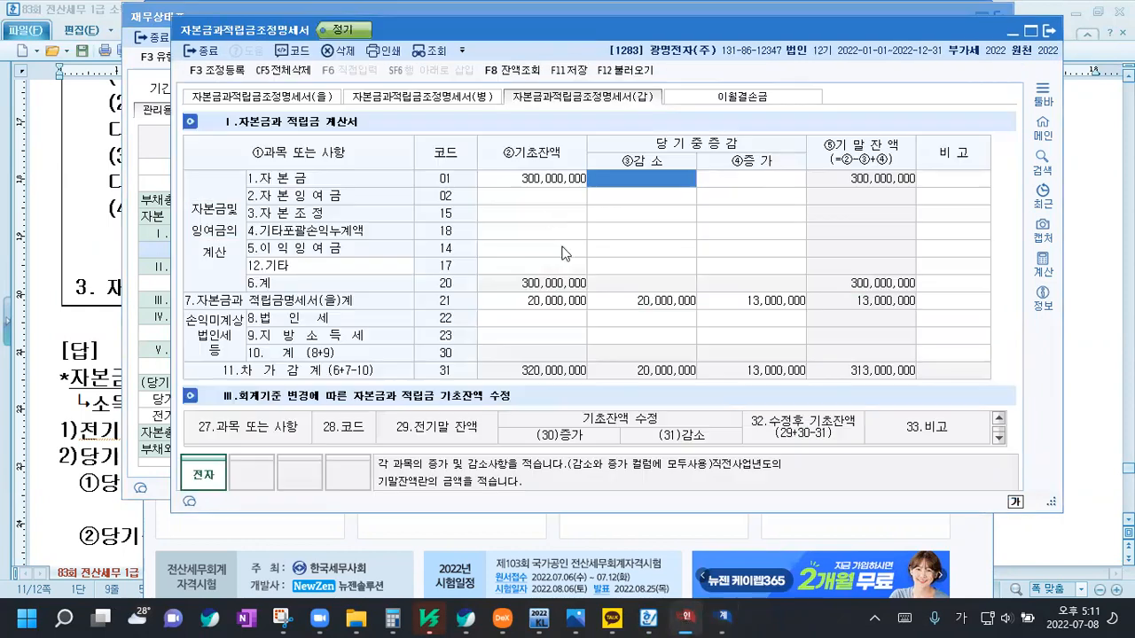
{"action": "left_click", "coordinate": [530, 189]}
{"action": "type", "text": "2520000"}
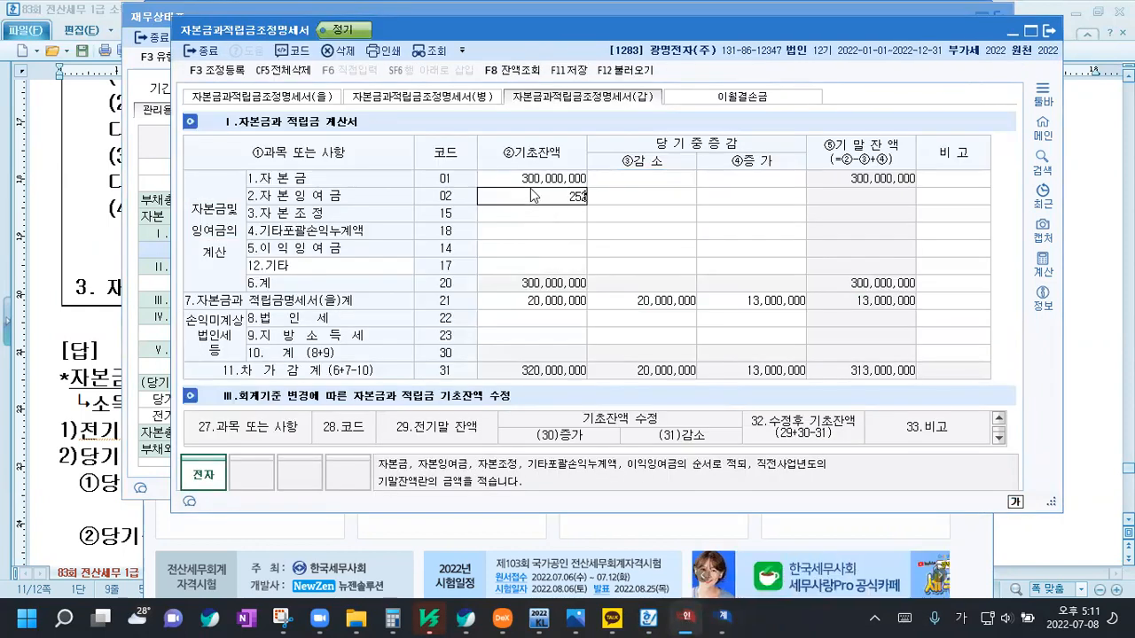
{"action": "key", "text": "Return"}
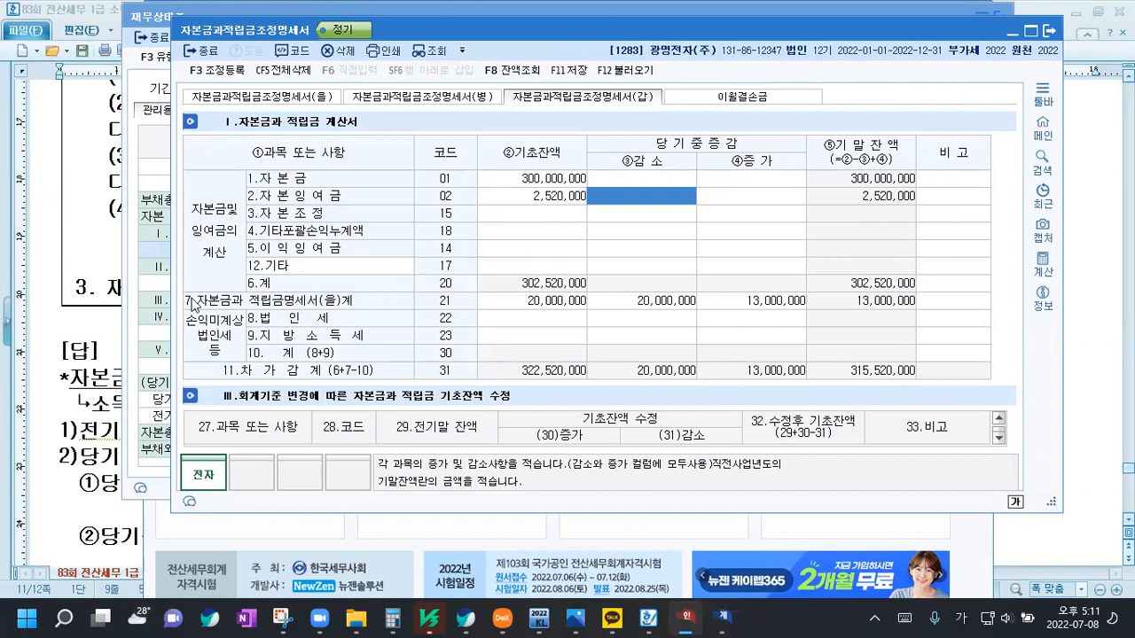
Check 기타포괄손익누계액 in the 재무상태표 and enter -1,000,000 as its 기초잔액 in the (갑) form
{"action": "key", "text": "alt+Tab"}
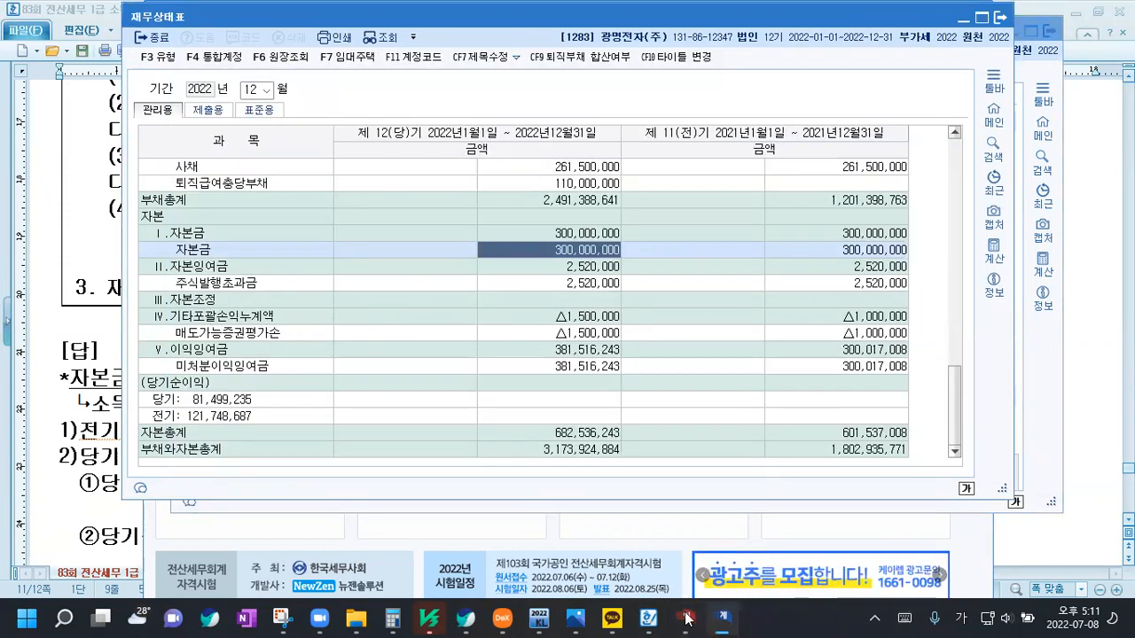
{"action": "key", "text": "alt+Tab"}
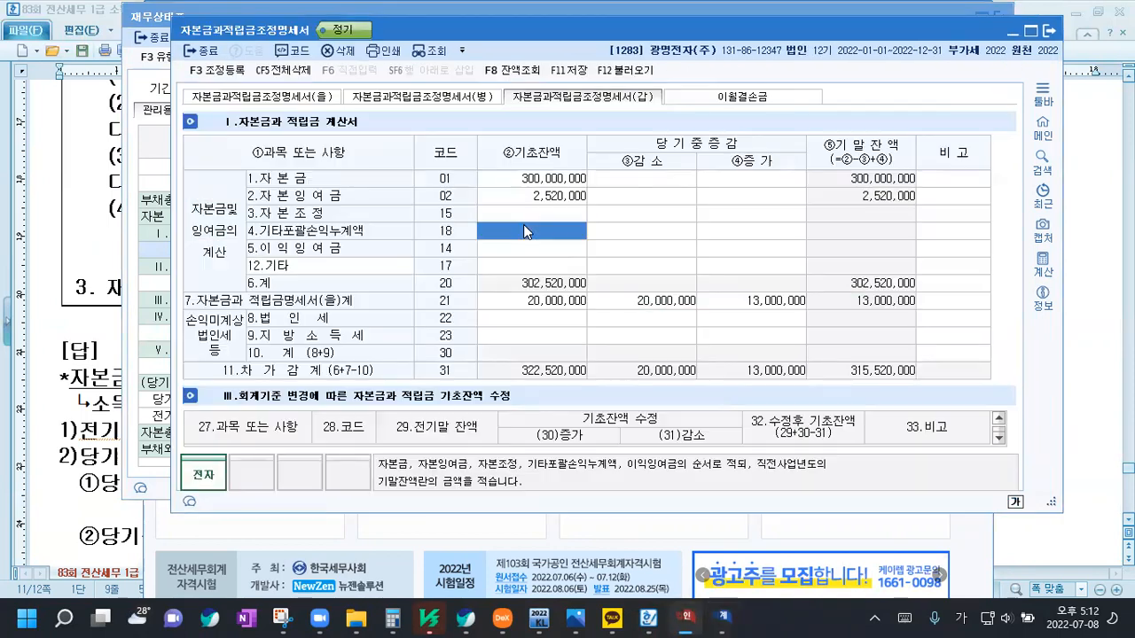
{"action": "left_click", "coordinate": [524, 230]}
{"action": "type", "text": "-1000000"}
{"action": "key", "text": "Return"}
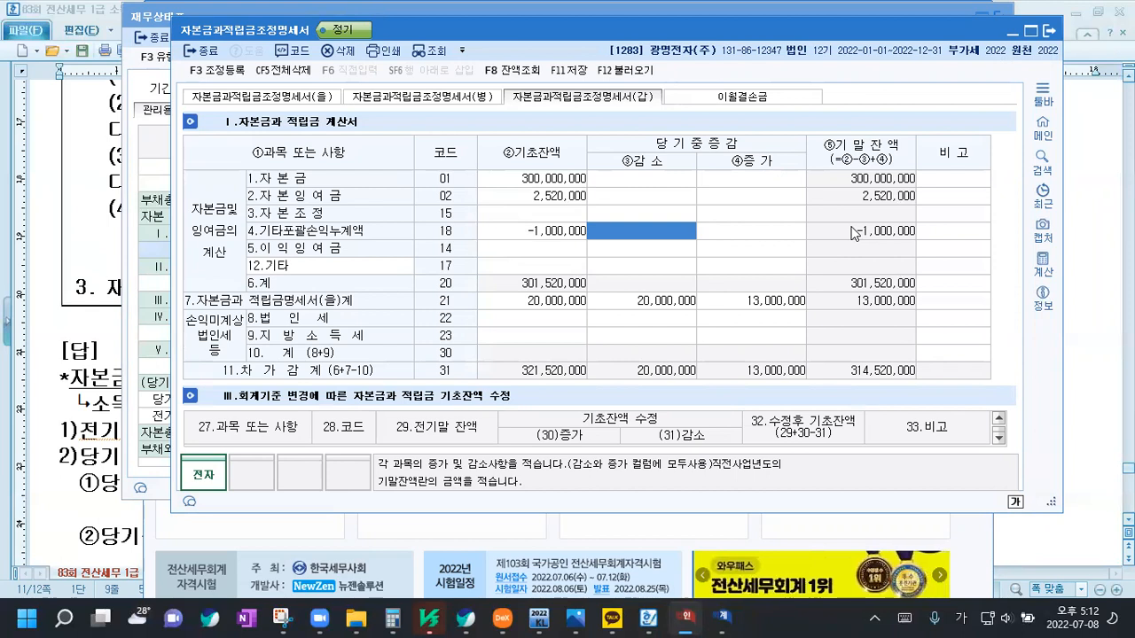
Set the 증가 of 기타포괄손익누계액 to -500,000 and check its 감소 and 증가 cells
{"action": "left_click", "coordinate": [741, 229]}
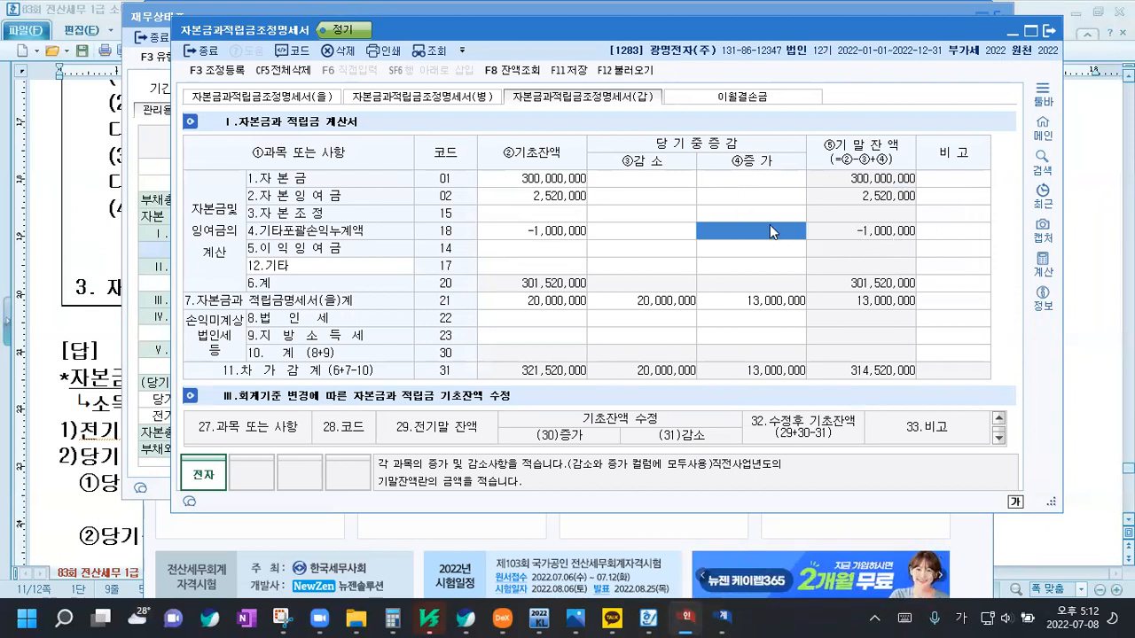
{"action": "type", "text": "-500000"}
{"action": "key", "text": "Return"}
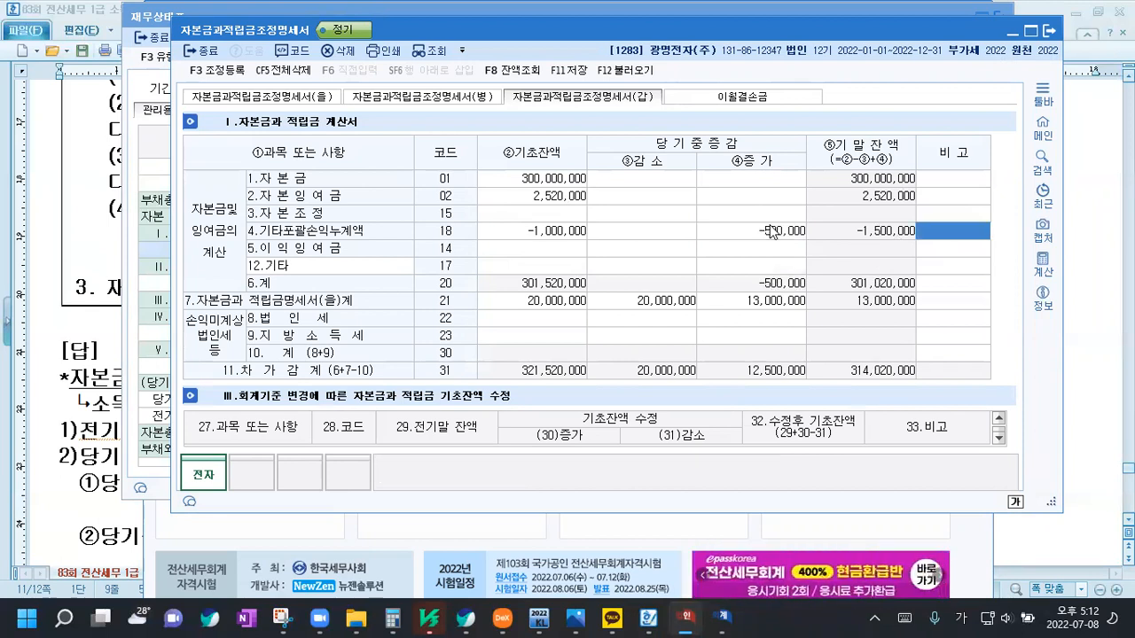
{"action": "left_click", "coordinate": [620, 228]}
{"action": "left_click", "coordinate": [621, 239]}
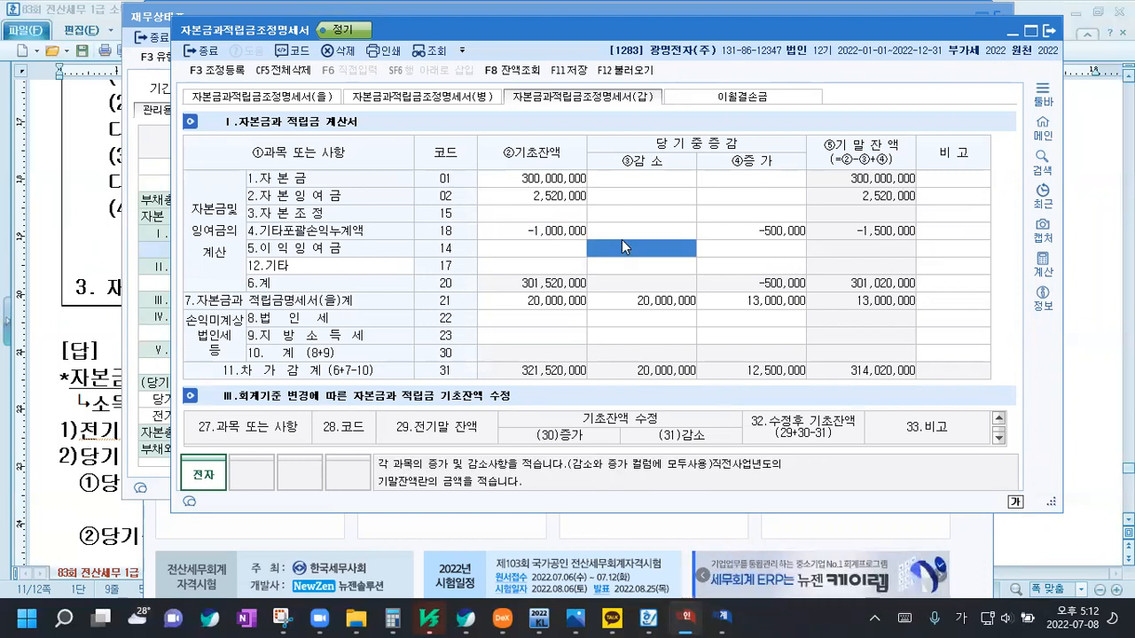
{"action": "left_click", "coordinate": [593, 234]}
{"action": "left_click", "coordinate": [657, 236]}
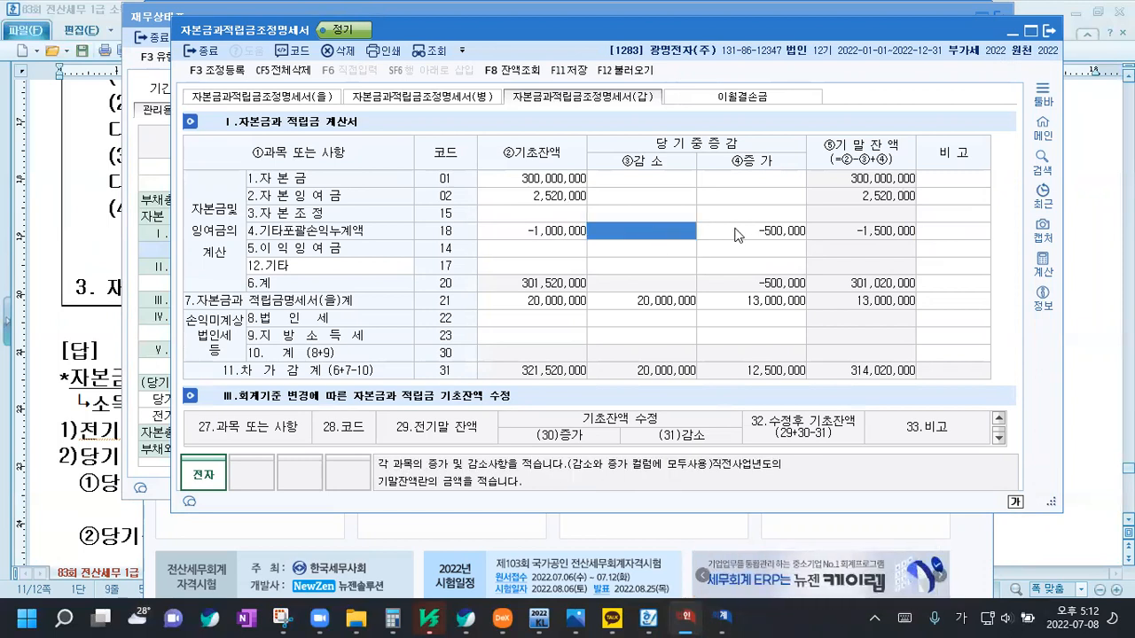
{"action": "left_click", "coordinate": [750, 234]}
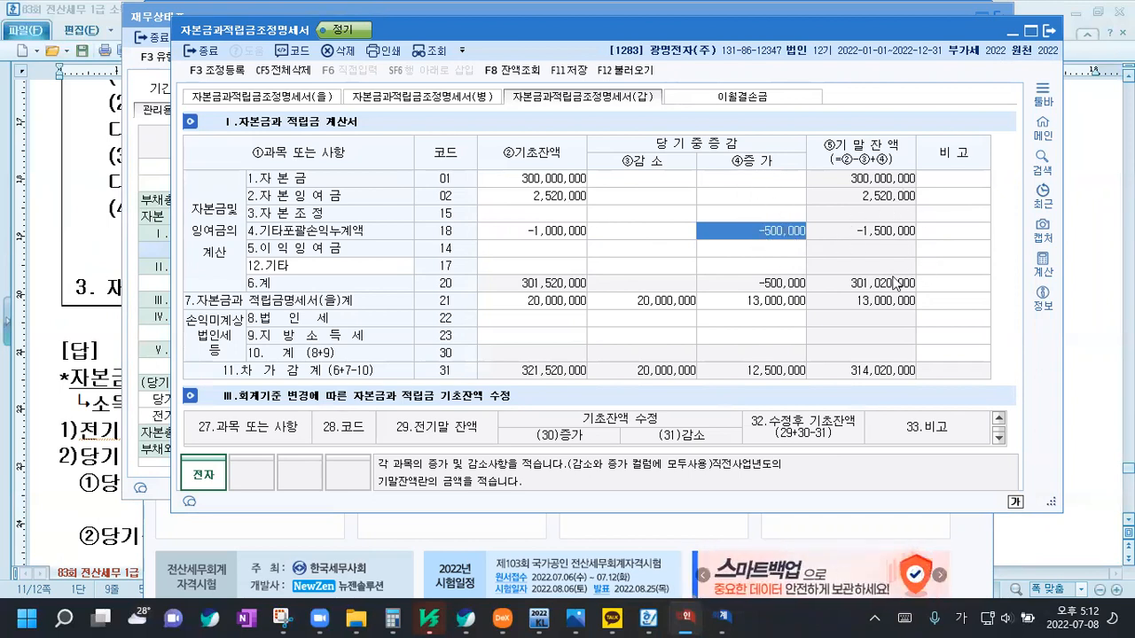
Look up the prior-year 이익잉여금 in the 재무상태표 and enter 300,017,008 as its 기초잔액 in the (갑) form
{"action": "left_click", "coordinate": [719, 619]}
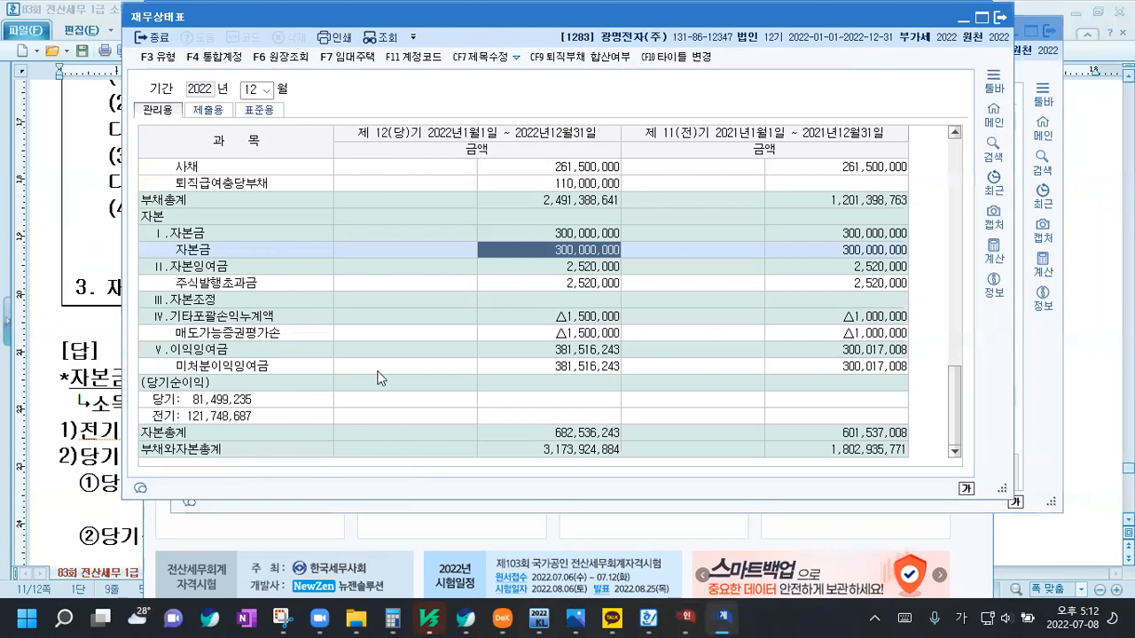
{"action": "left_click", "coordinate": [856, 351]}
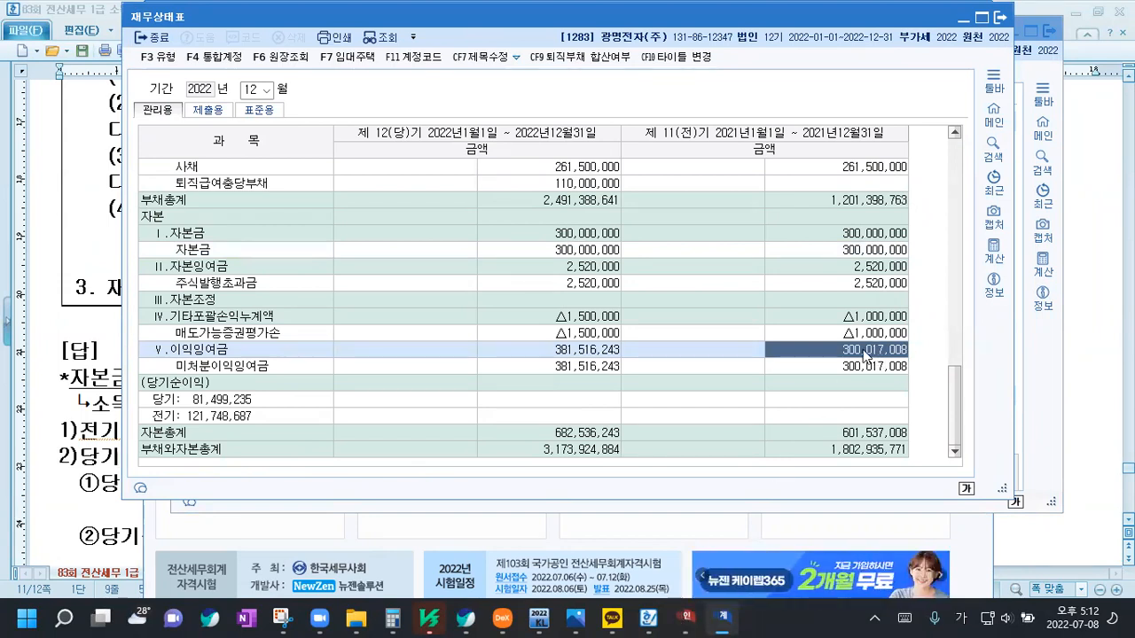
{"action": "left_click", "coordinate": [707, 618]}
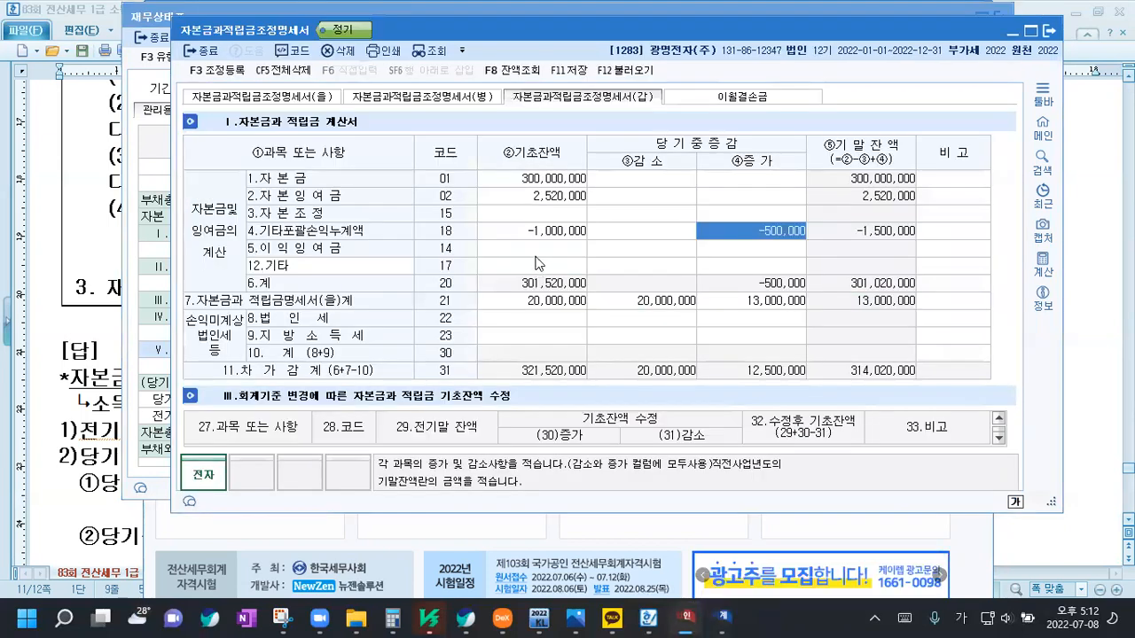
{"action": "left_click", "coordinate": [540, 249]}
{"action": "type", "text": "300,017,008"}
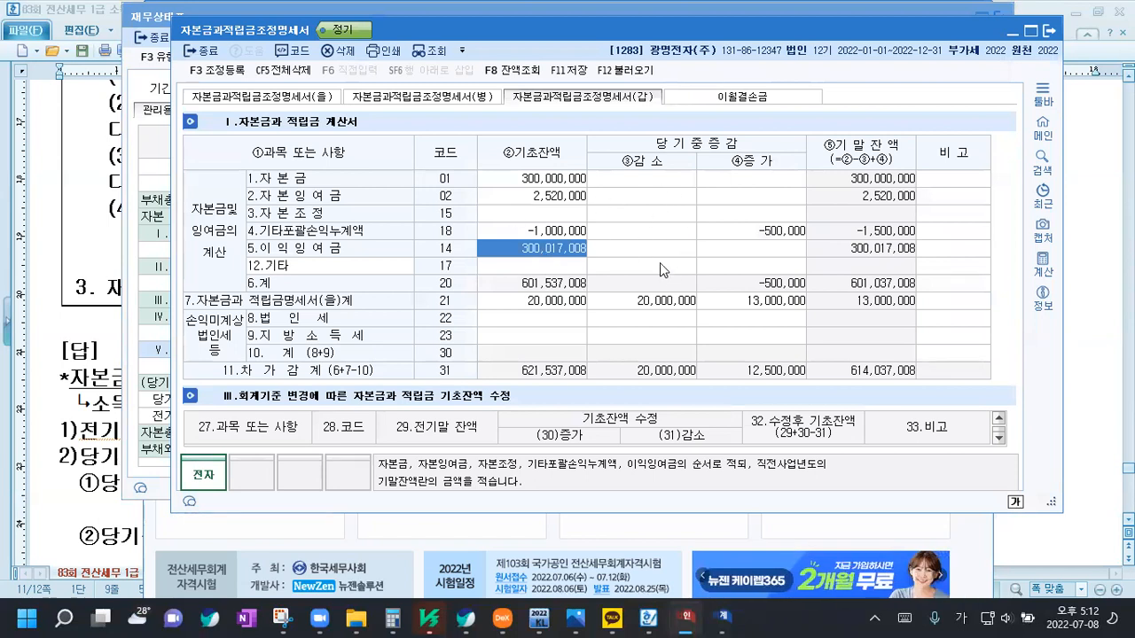
Calculate the current-year increase in 이익잉여금 from the 재무상태표 in the Windows calculator as 381,516,243 minus 300,017,008
{"action": "left_click", "coordinate": [767, 251]}
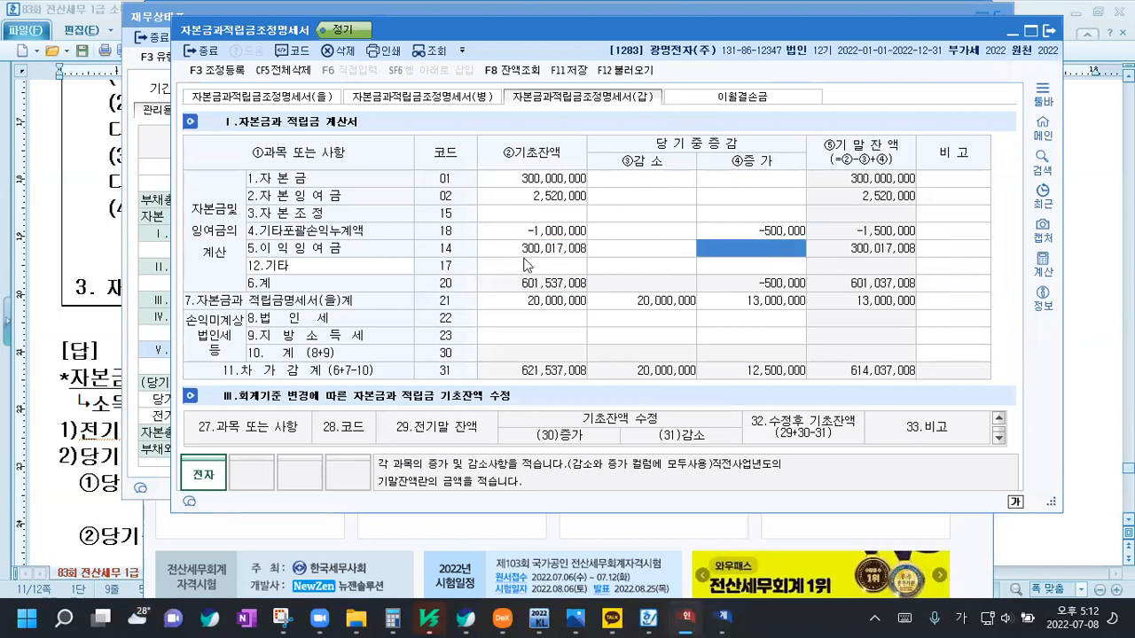
{"action": "left_click", "coordinate": [726, 614]}
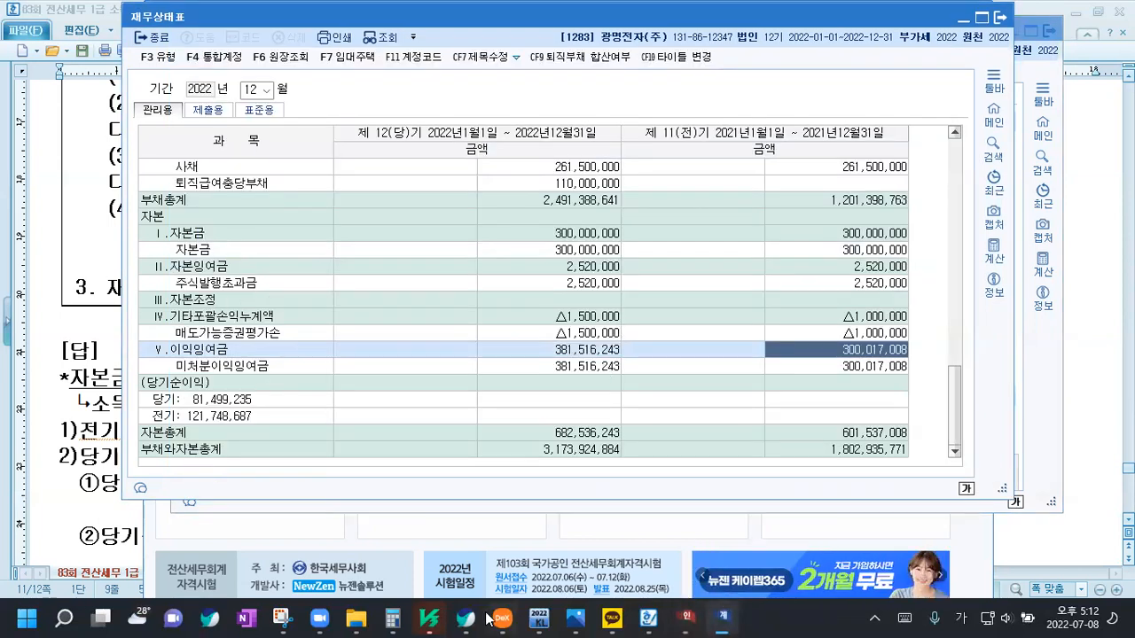
{"action": "left_click", "coordinate": [392, 618]}
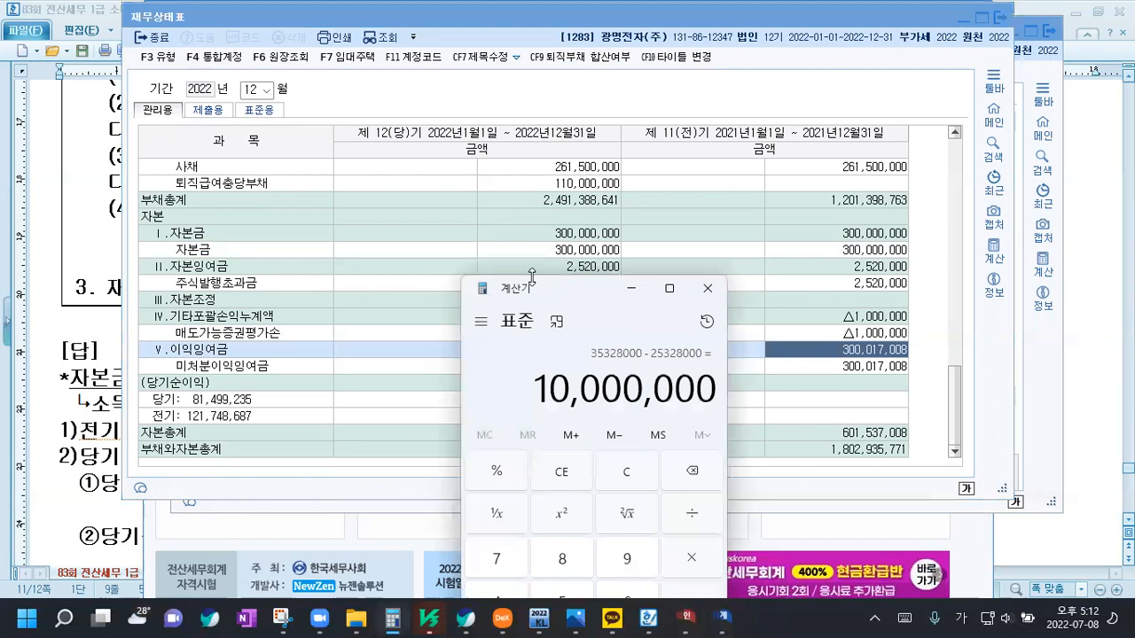
{"action": "left_click_drag", "start_coordinate": [519, 282], "coordinate": [251, 142]}
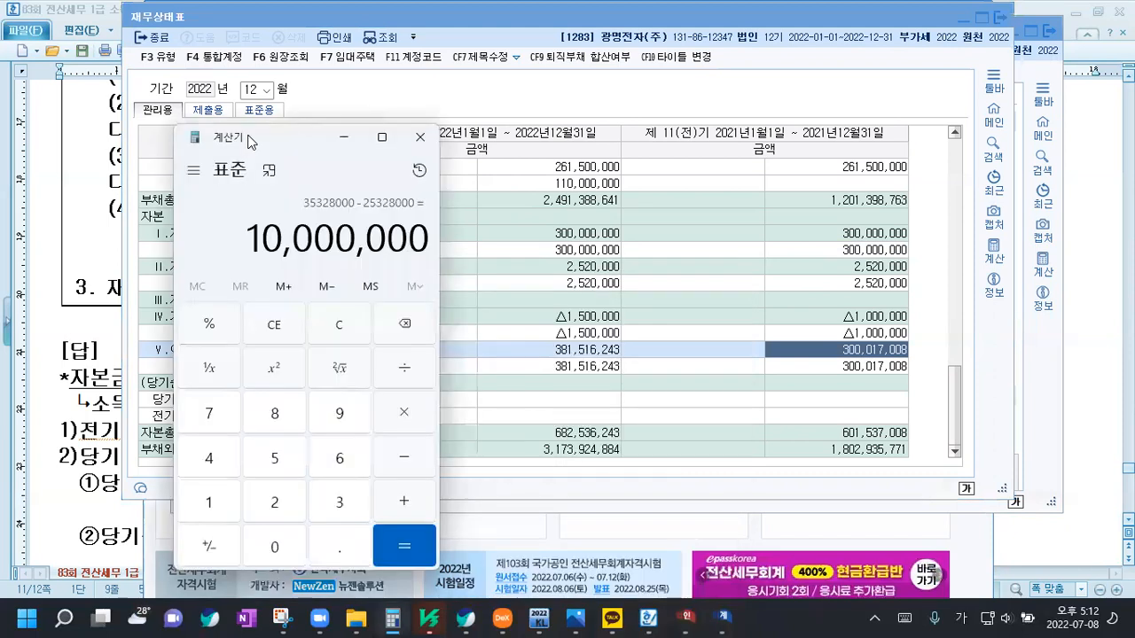
{"action": "type", "text": "381,516,243"}
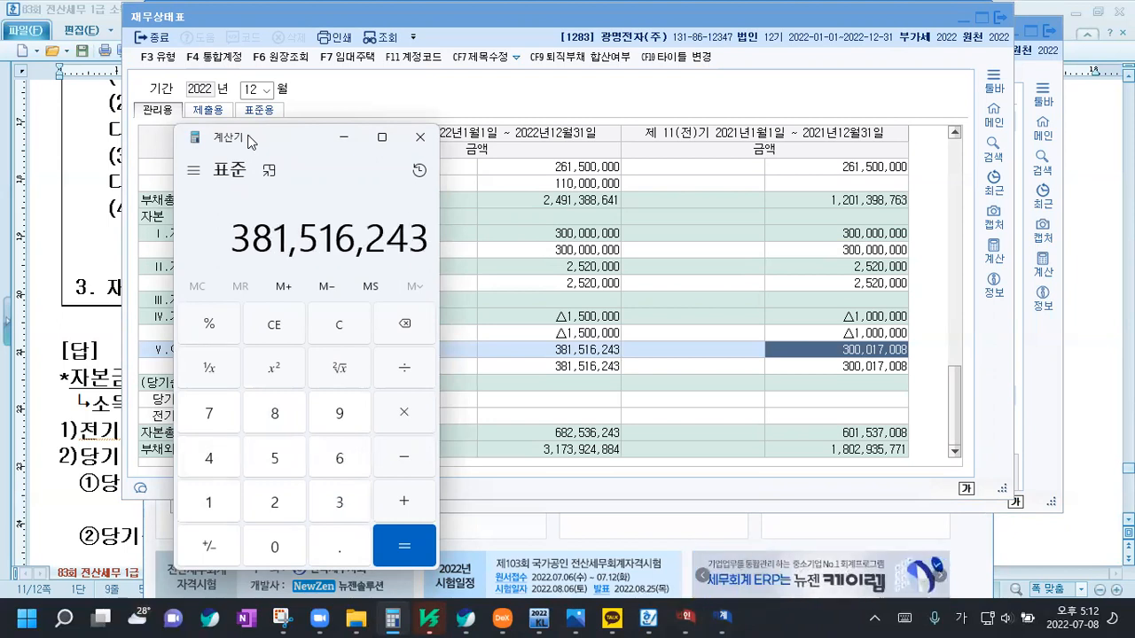
{"action": "type", "text": "-3000"}
{"action": "type", "text": "17008"}
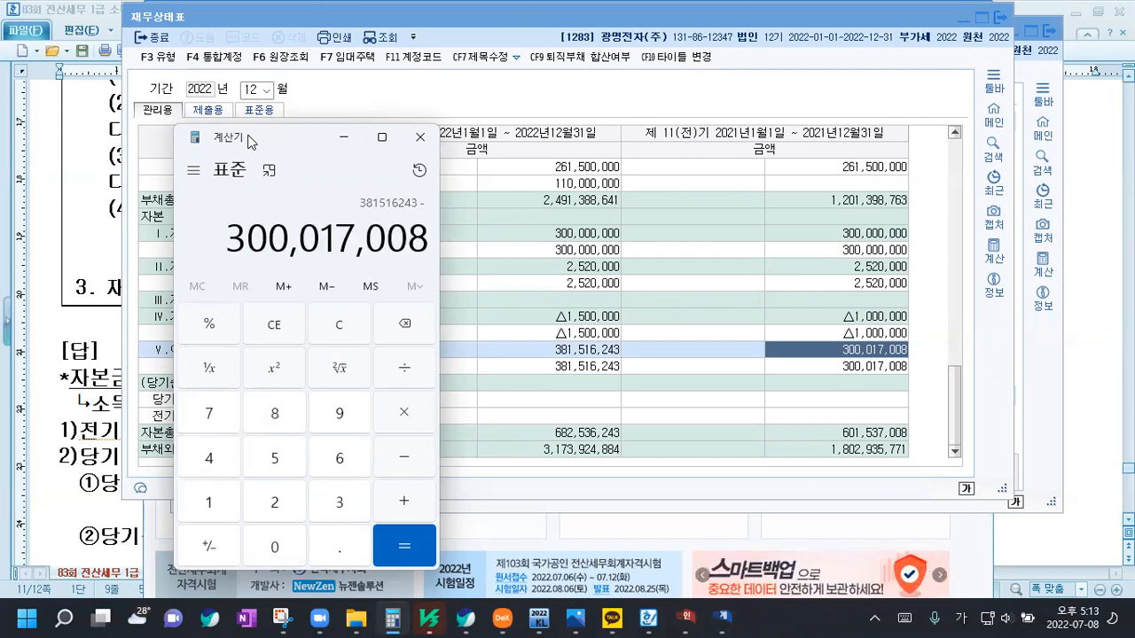
{"action": "key", "text": "Return"}
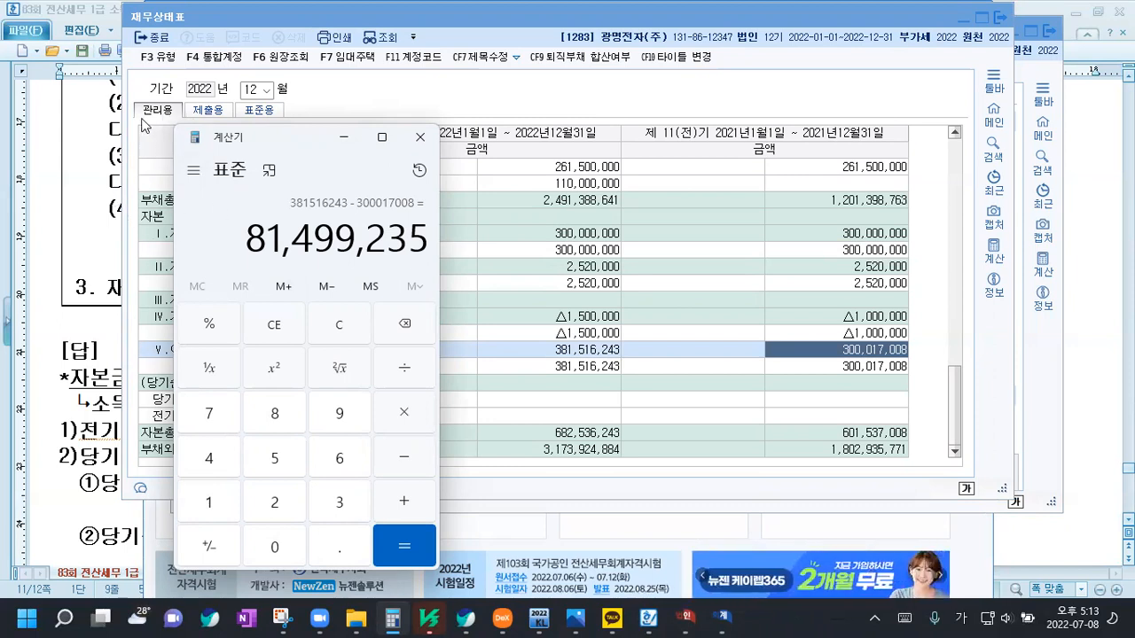
{"action": "left_click", "coordinate": [343, 136]}
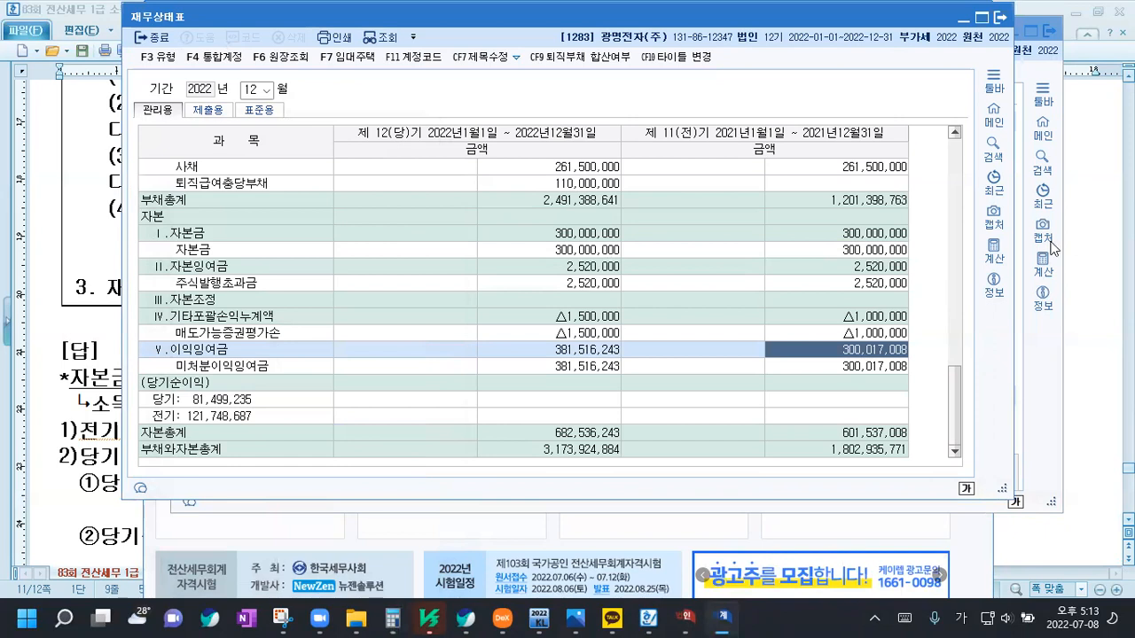
{"action": "left_click", "coordinate": [994, 252]}
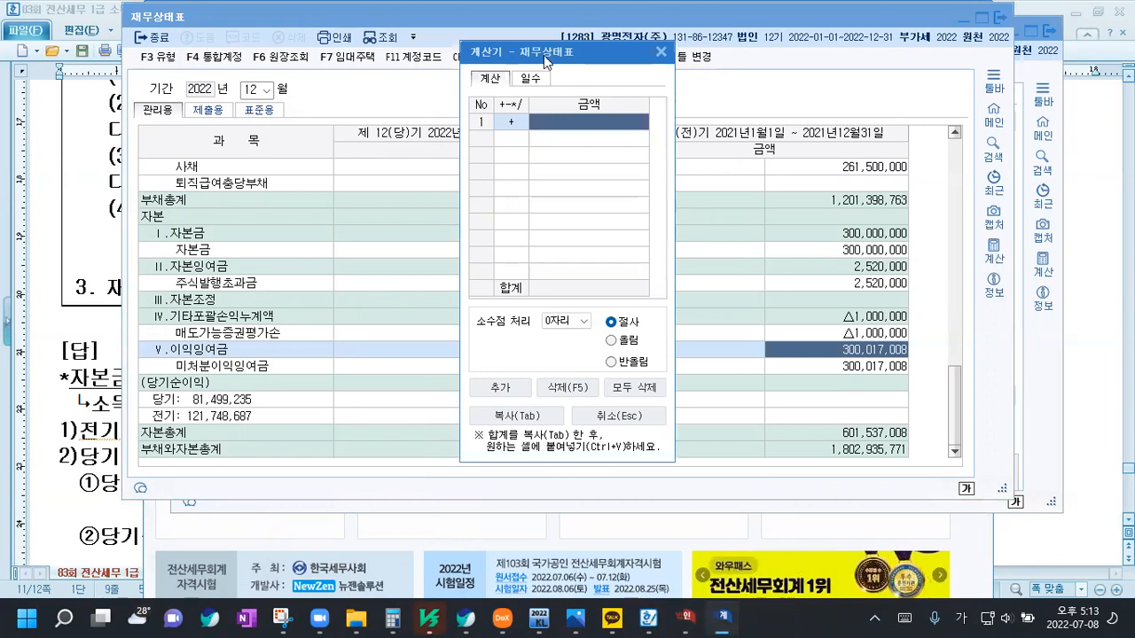
{"action": "left_click_drag", "start_coordinate": [543, 55], "coordinate": [295, 213]}
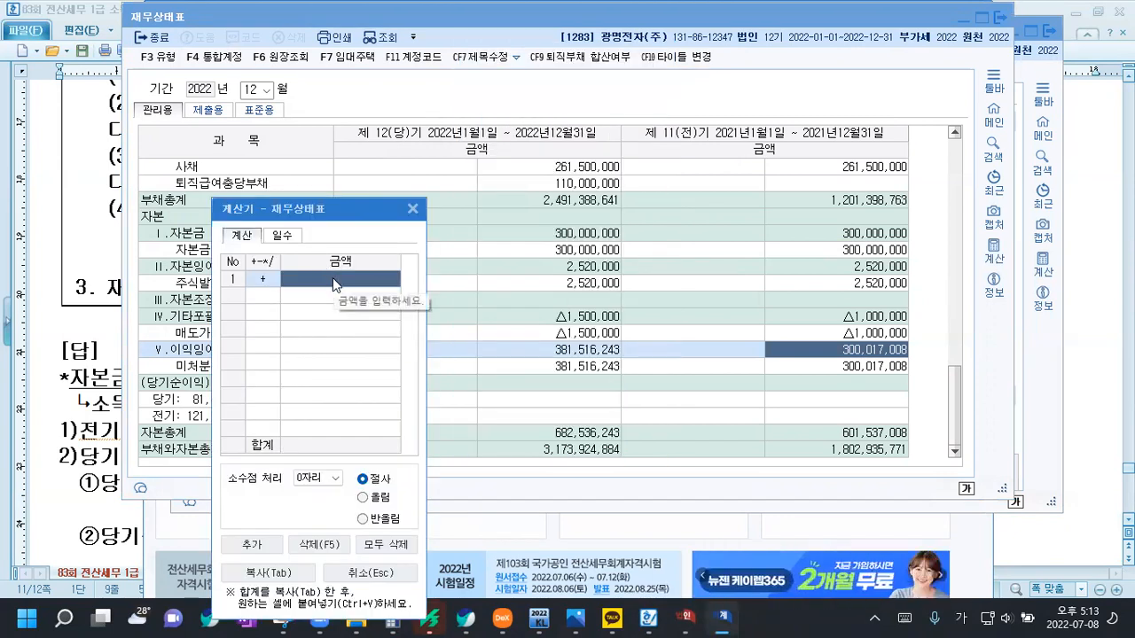
{"action": "left_click", "coordinate": [334, 279]}
{"action": "type", "text": "381"}
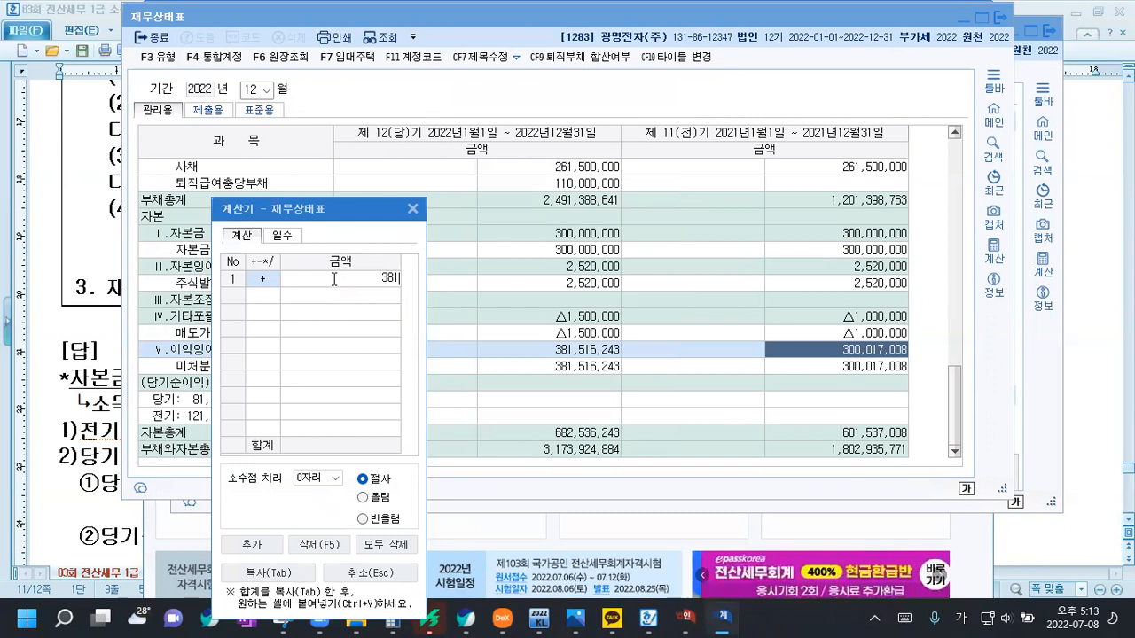
{"action": "type", "text": ",516,243"}
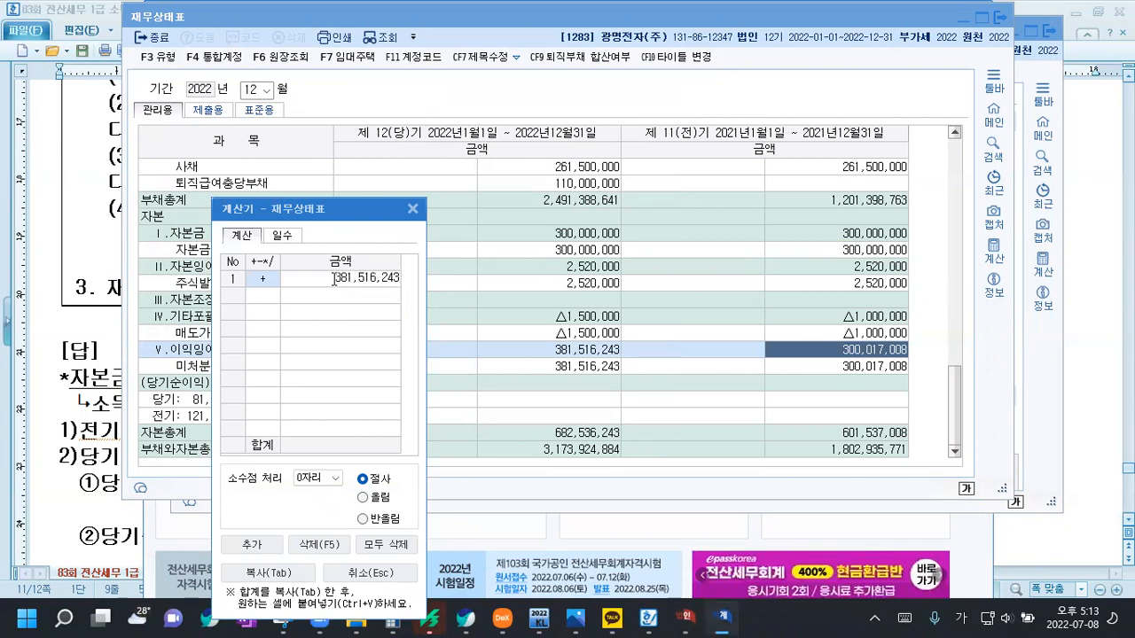
{"action": "key", "text": "Return"}
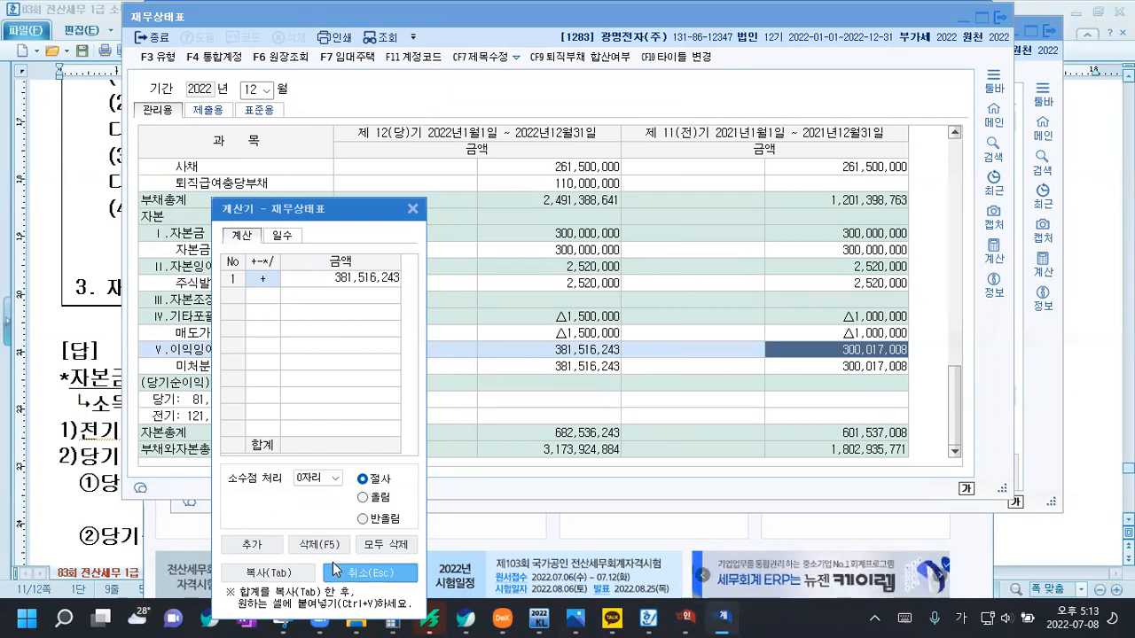
{"action": "left_click", "coordinate": [359, 572]}
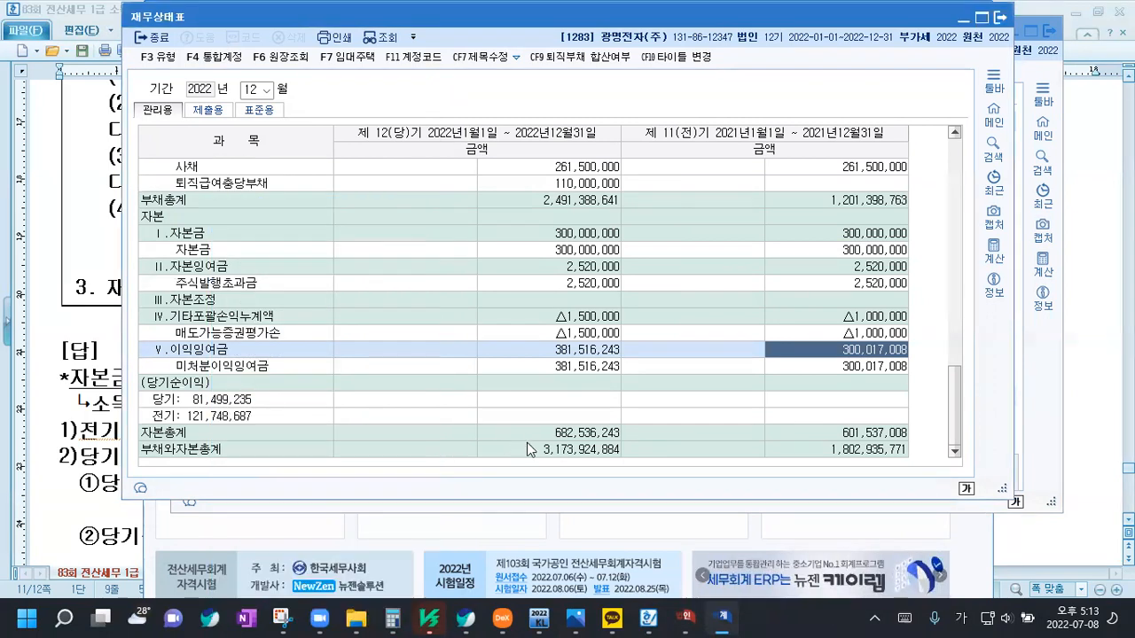
Subtract 300,017,008 from 381,516,243 in the 재무상태표 window's built-in calculator and copy the total
{"action": "left_click", "coordinate": [994, 251]}
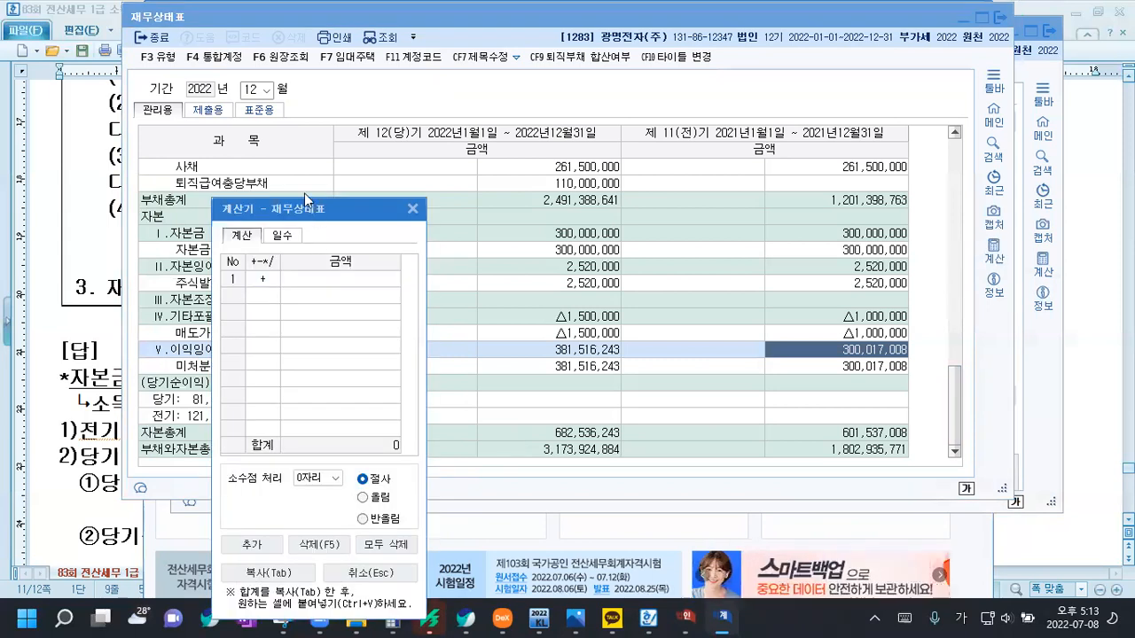
{"action": "left_click_drag", "start_coordinate": [310, 211], "coordinate": [259, 104]}
{"action": "left_click", "coordinate": [562, 355]}
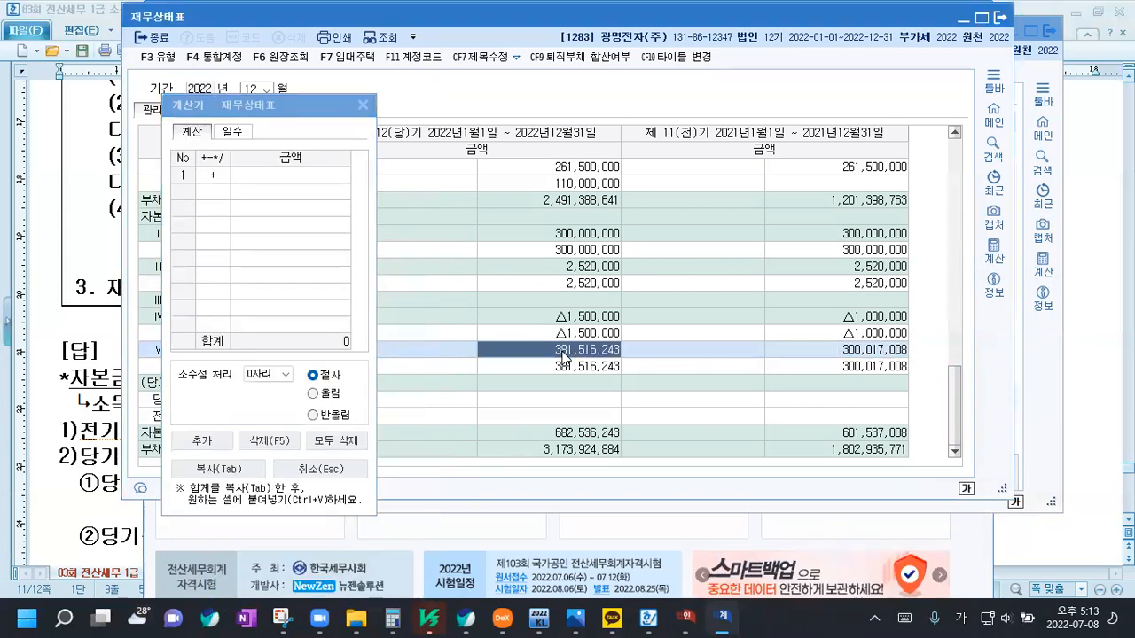
{"action": "left_click", "coordinate": [300, 176]}
{"action": "type", "text": "381,516,243"}
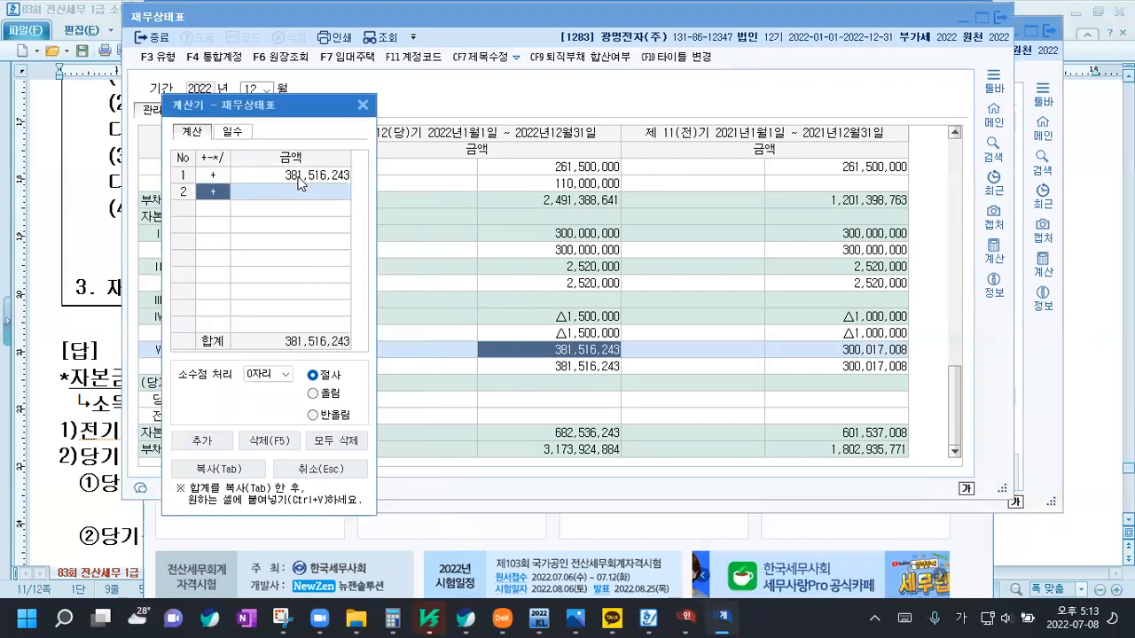
{"action": "key", "text": "minus"}
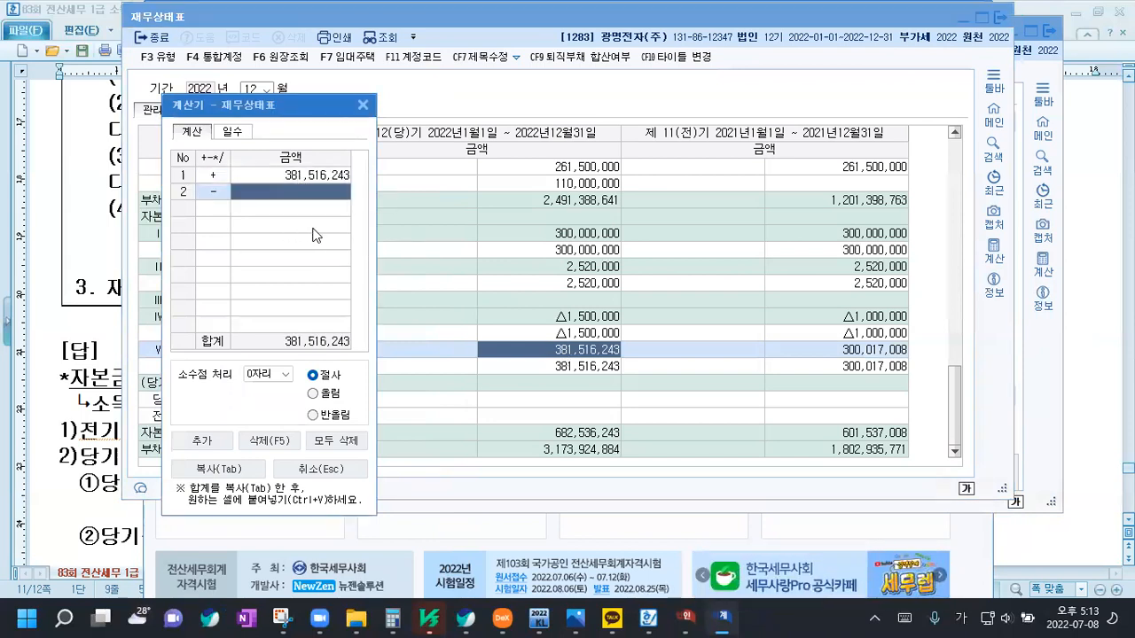
{"action": "left_click", "coordinate": [863, 351]}
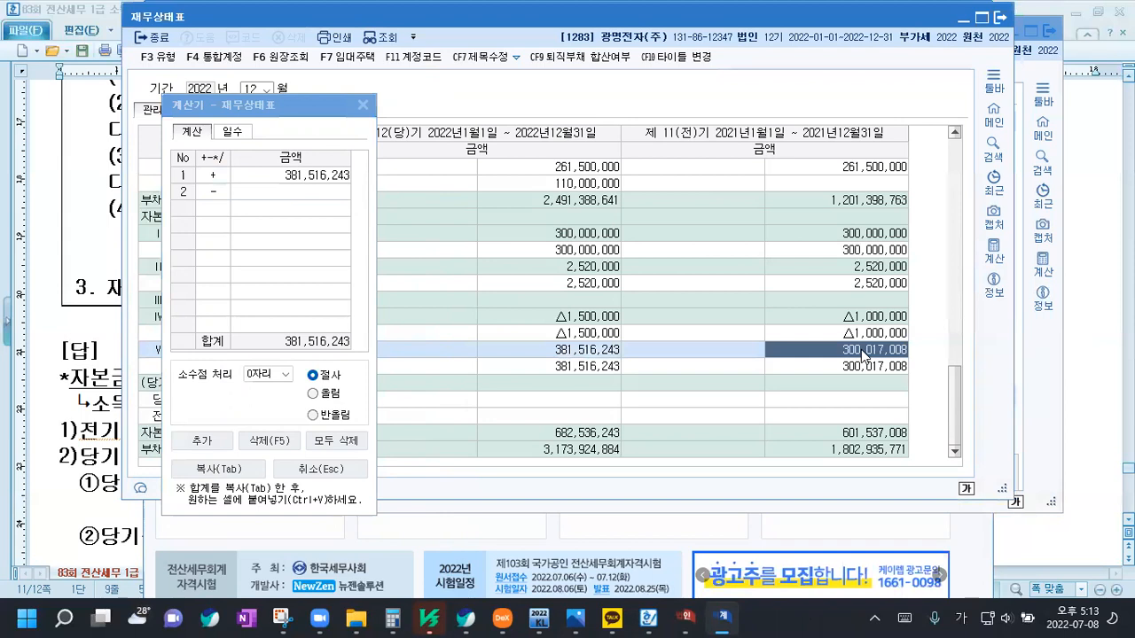
{"action": "left_click", "coordinate": [317, 193]}
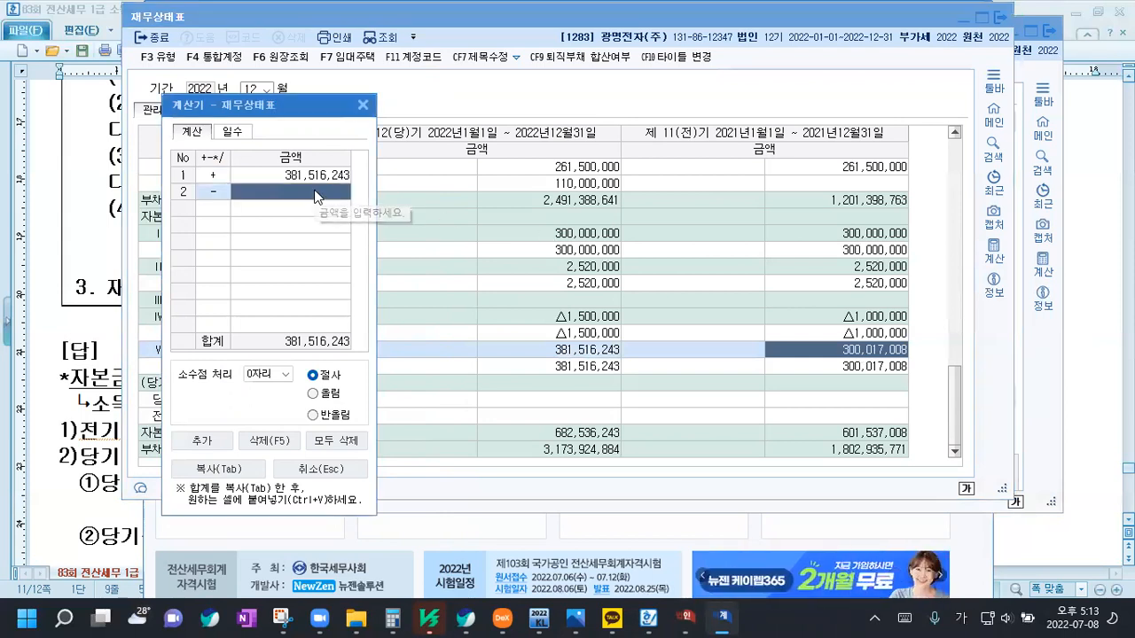
{"action": "type", "text": "300,017,008"}
{"action": "key", "text": "Return"}
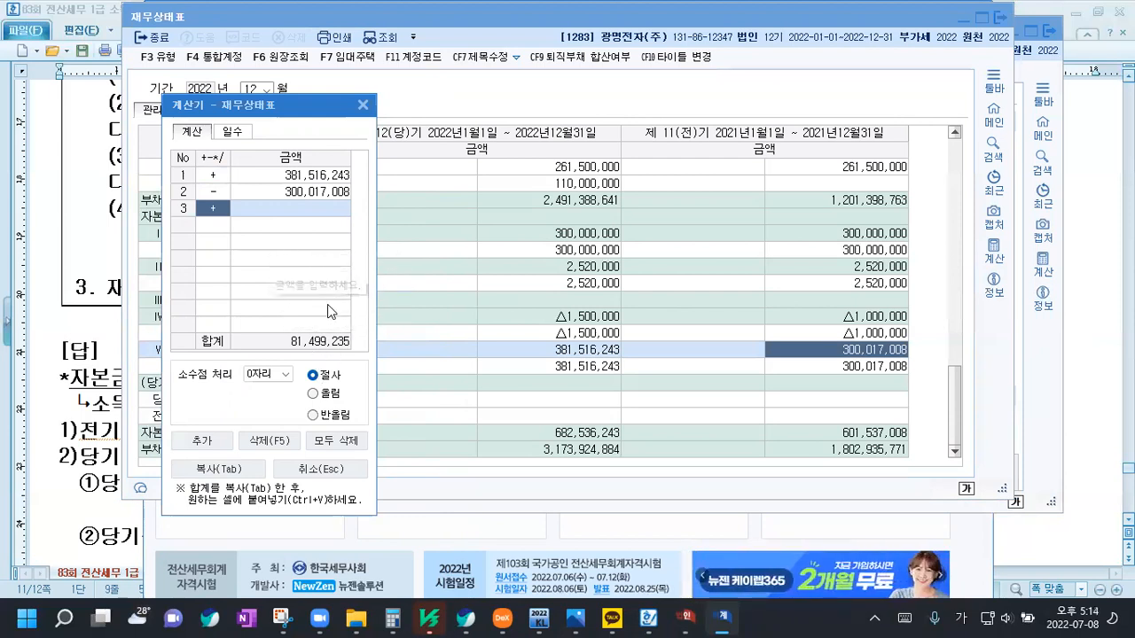
{"action": "left_click", "coordinate": [210, 475]}
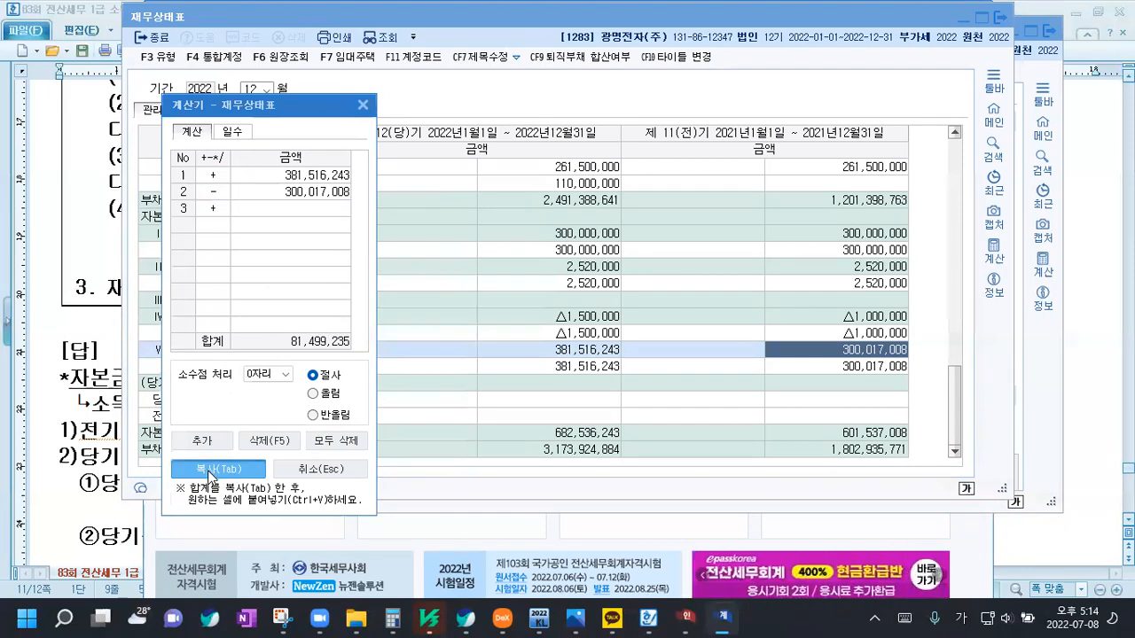
Enter 81,499,235 as the 증가 of 이익잉여금 in the (갑) form, close the built-in calculator and return to the form
{"action": "left_click", "coordinate": [680, 618]}
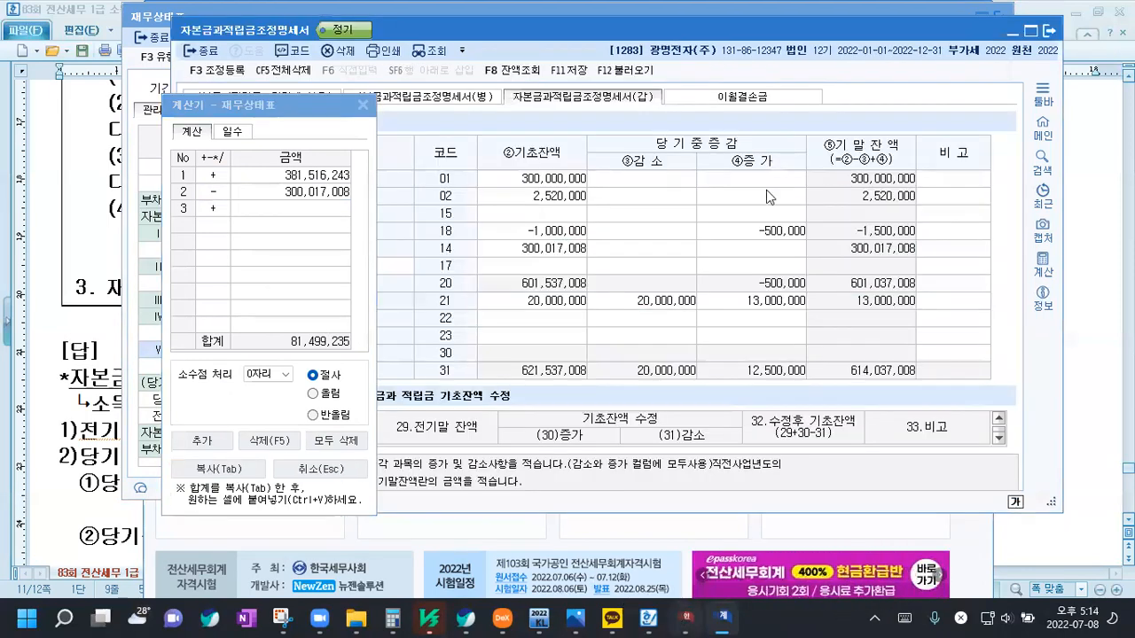
{"action": "left_click", "coordinate": [767, 251]}
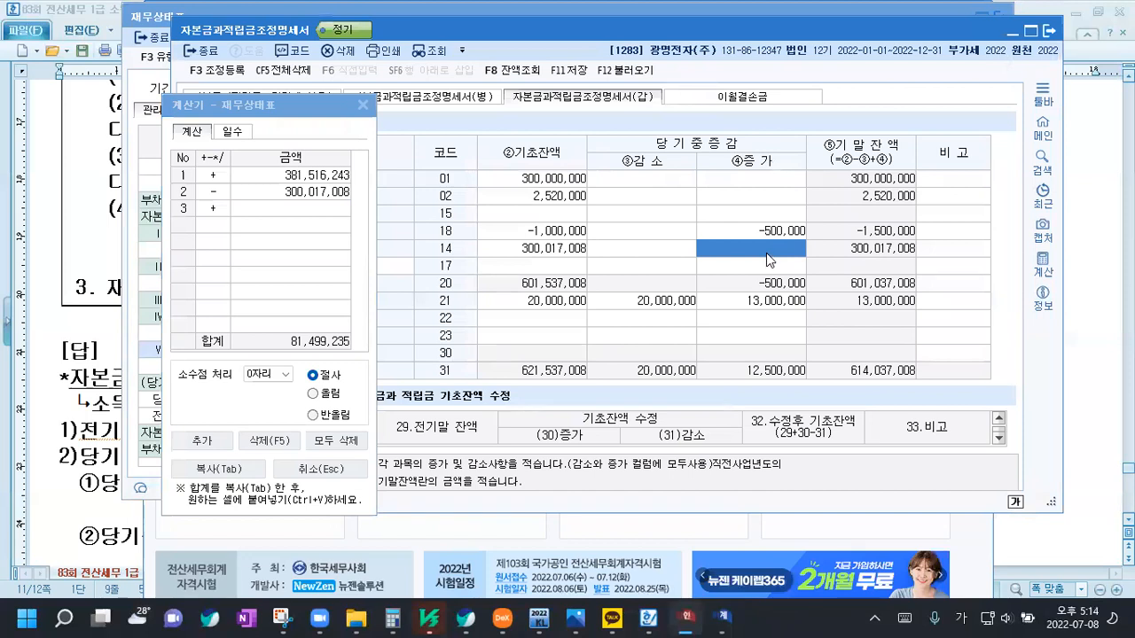
{"action": "type", "text": "81,499,235"}
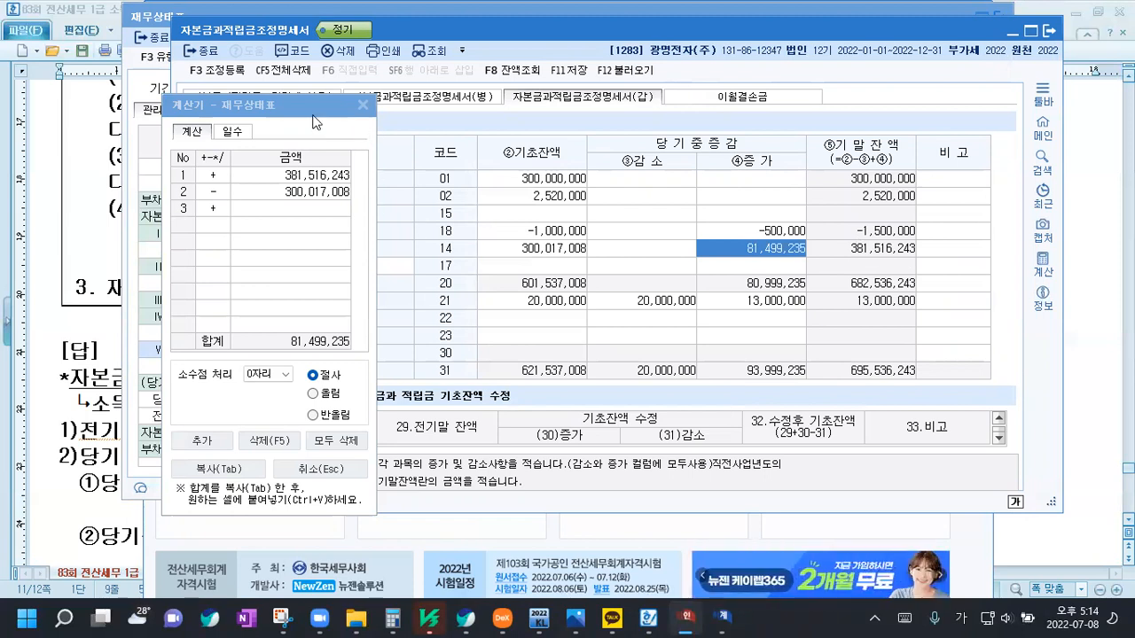
{"action": "left_click", "coordinate": [315, 120]}
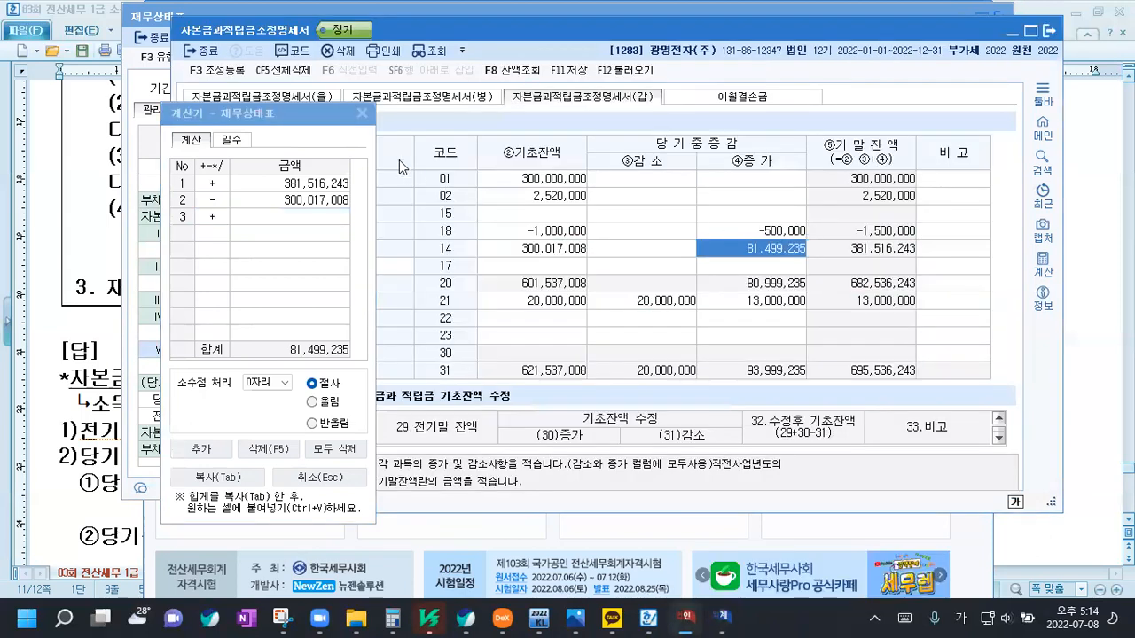
{"action": "left_click", "coordinate": [363, 113]}
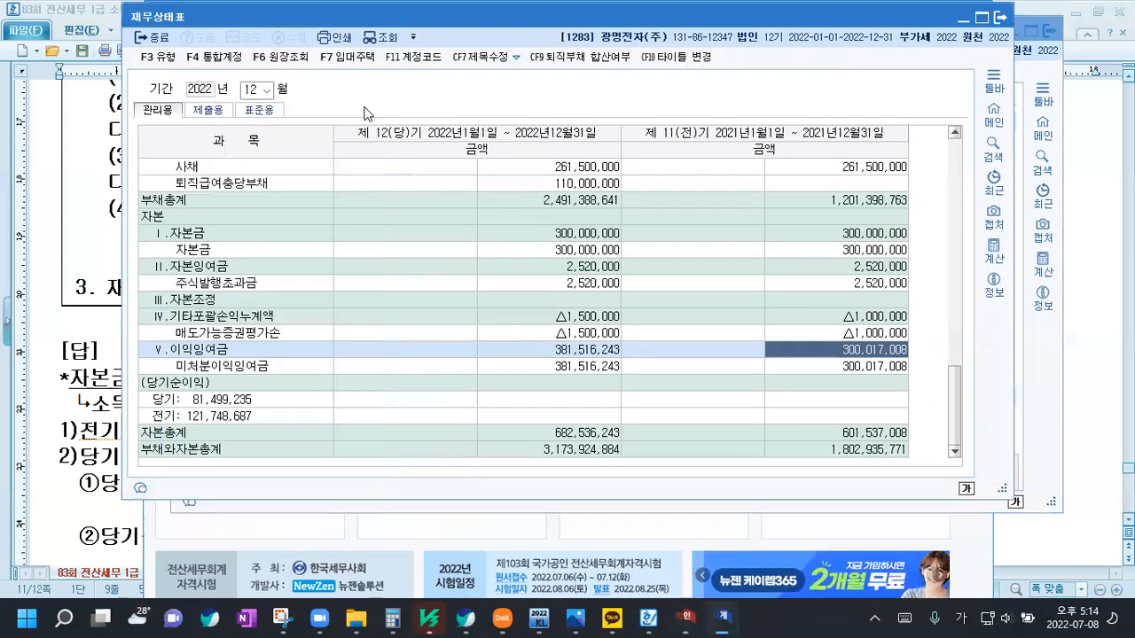
{"action": "left_click", "coordinate": [676, 618]}
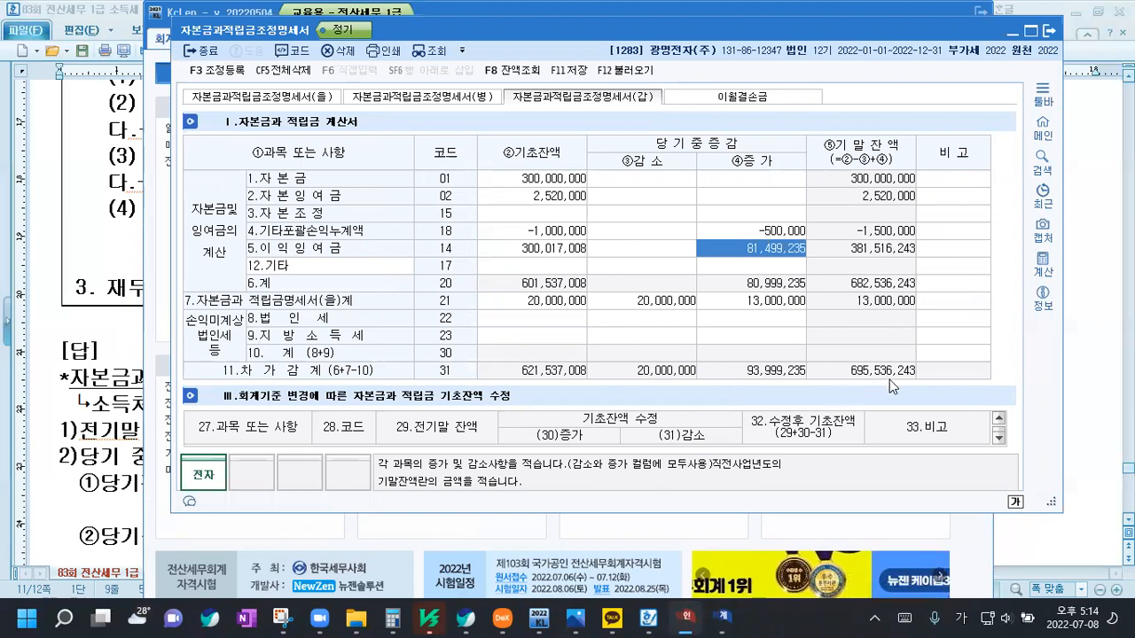
Review the conditions of problem [5] in the answer document and save the 자본금과적립금조정명세서(갑)
{"action": "left_click", "coordinate": [1066, 353]}
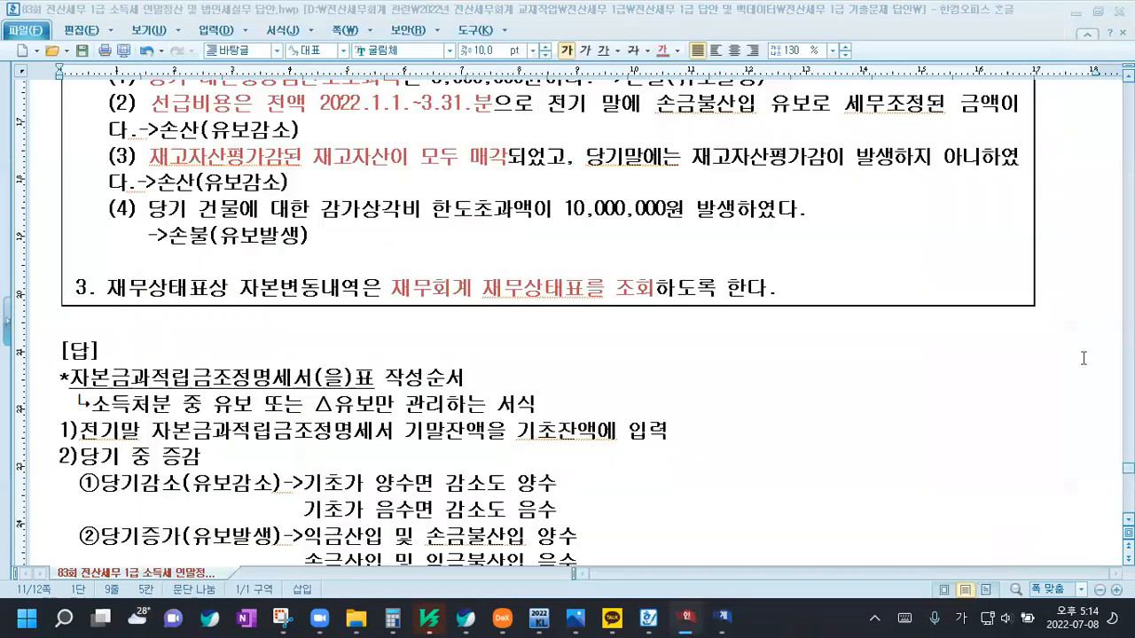
{"action": "scroll", "coordinate": [422, 258], "scroll_direction": "up", "scroll_amount": 5}
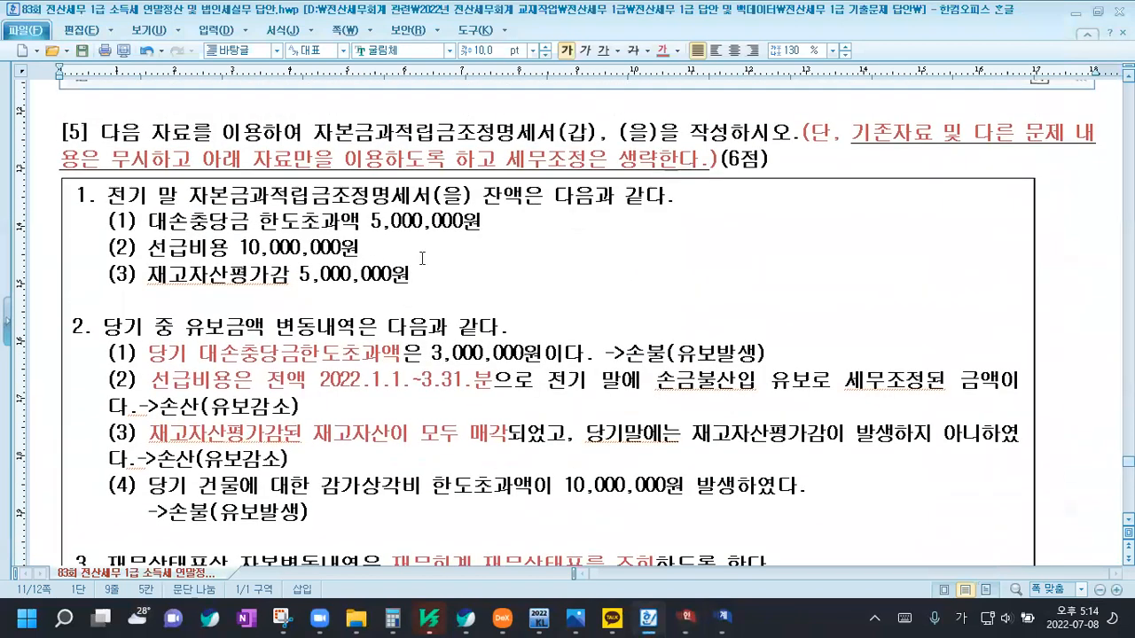
{"action": "scroll", "coordinate": [537, 236], "scroll_direction": "down", "scroll_amount": 3}
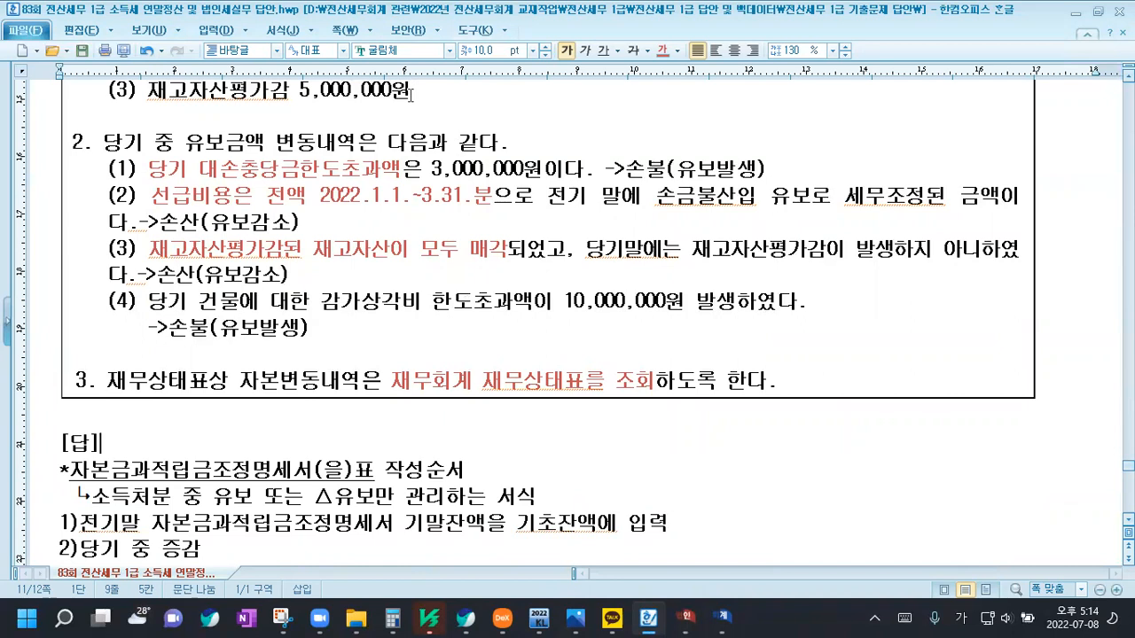
{"action": "left_click", "coordinate": [685, 618]}
{"action": "key", "text": "F11"}
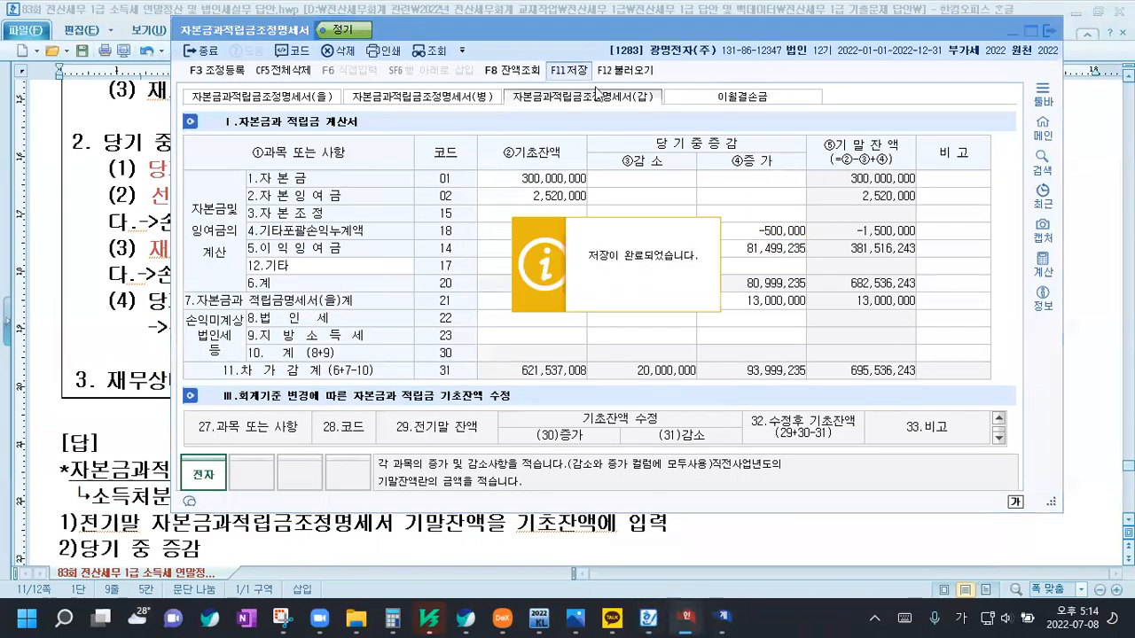